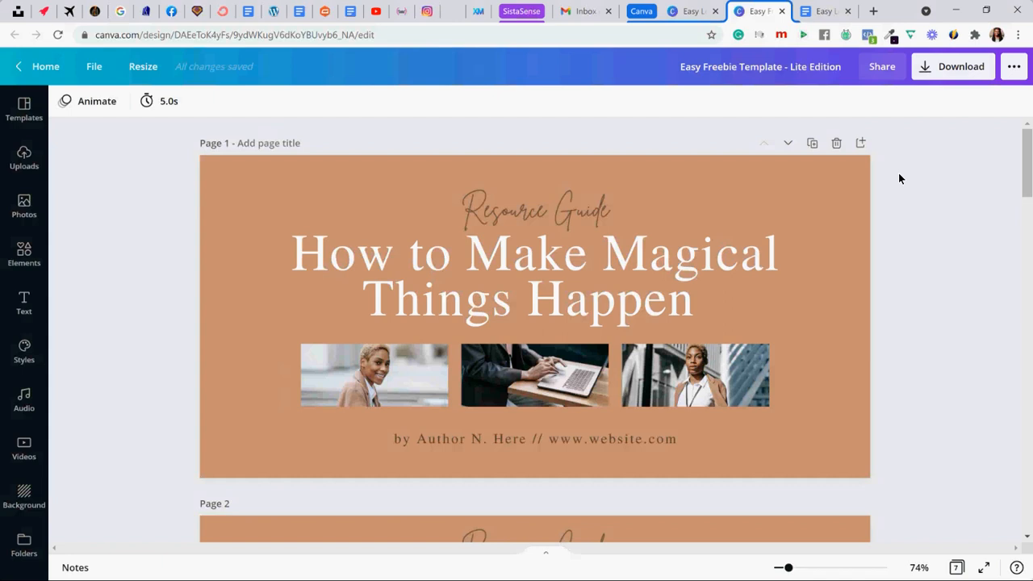
- Review the Resource Guide template's layout from the cover on page 1 through the next-step page on page 5
scroll(900, 176, down, 1)
scroll(899, 176, up, 1)
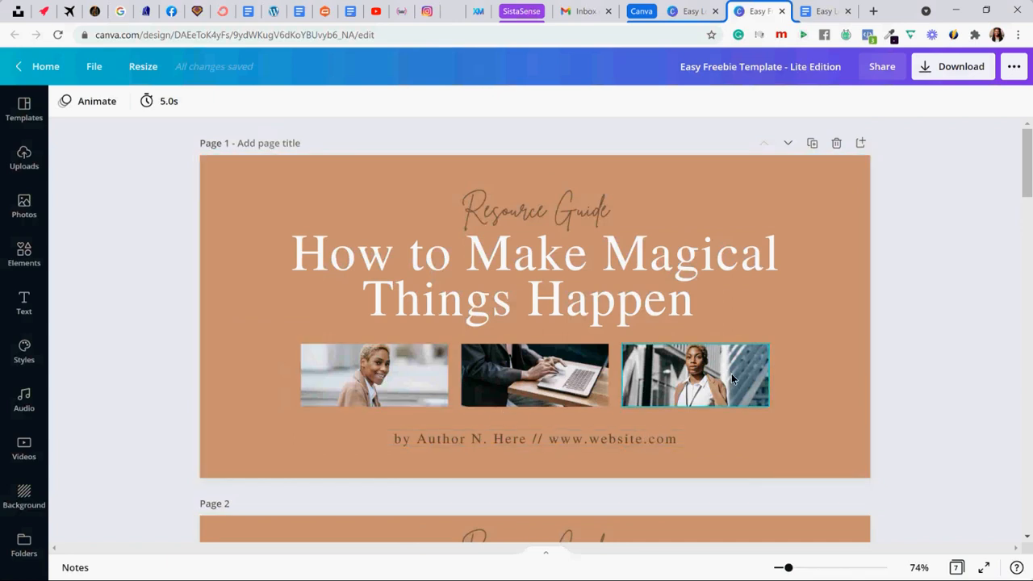
scroll(112, 321, down, 5)
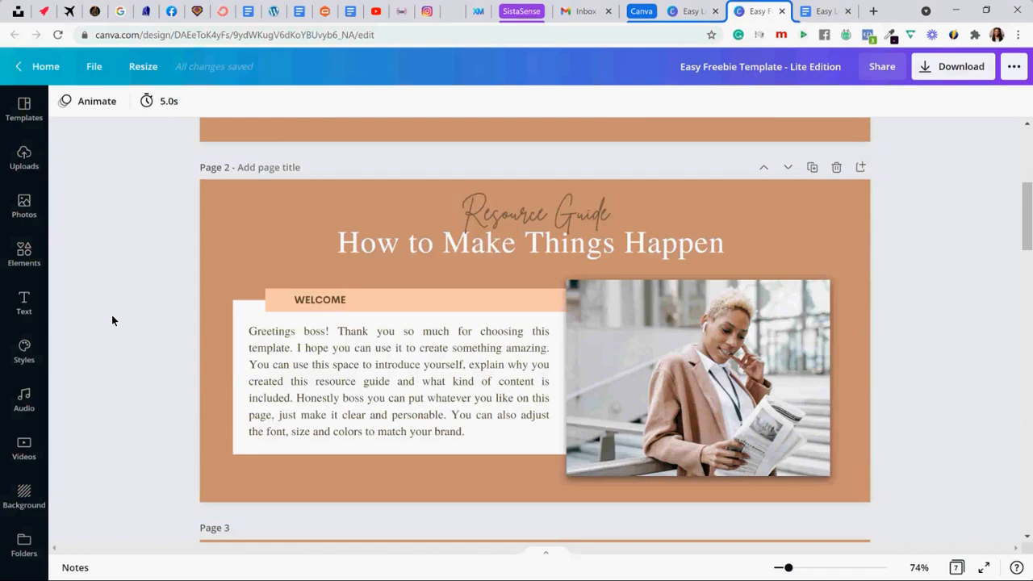
scroll(112, 320, down, 4)
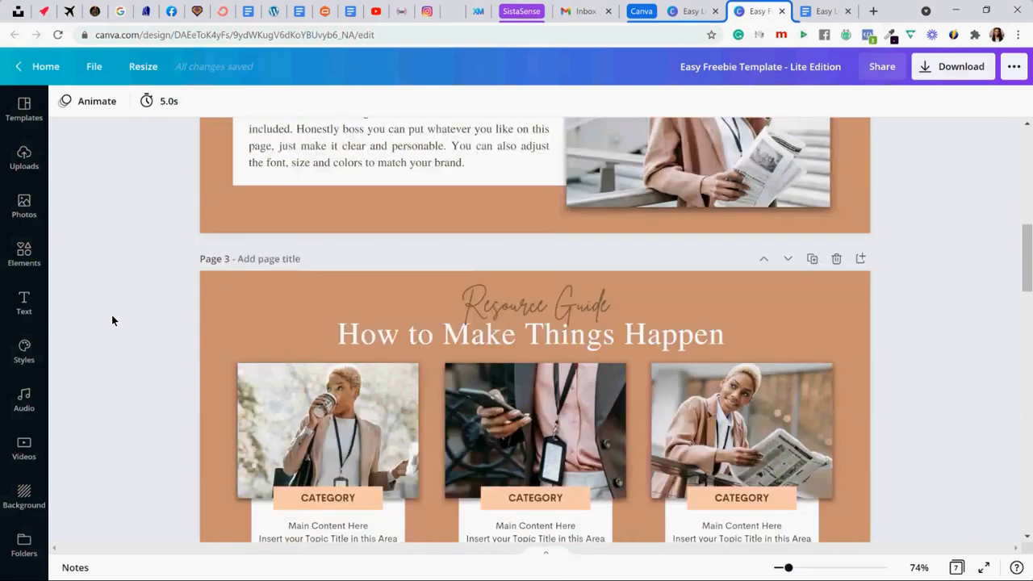
scroll(112, 321, down, 1)
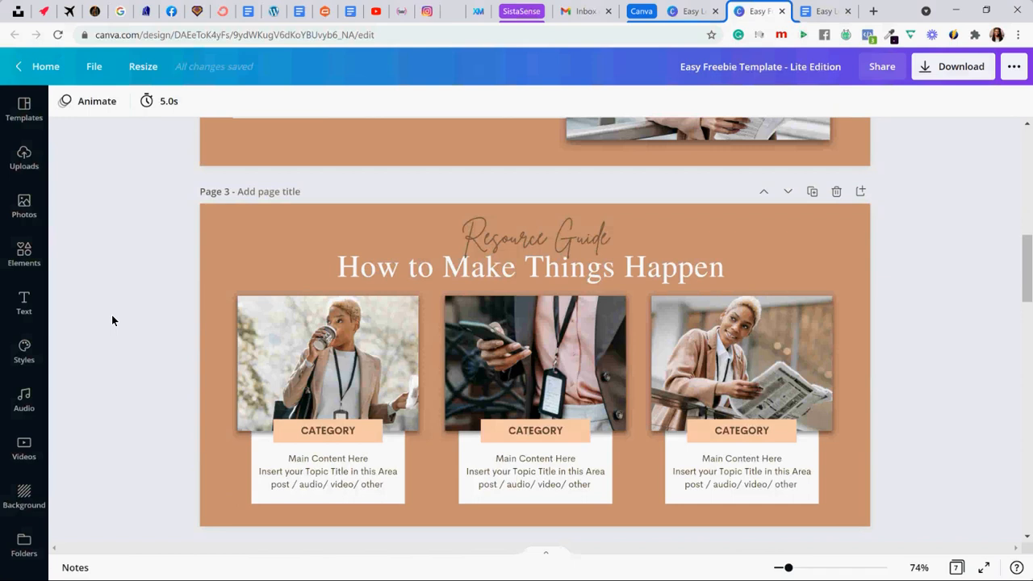
scroll(112, 320, down, 4)
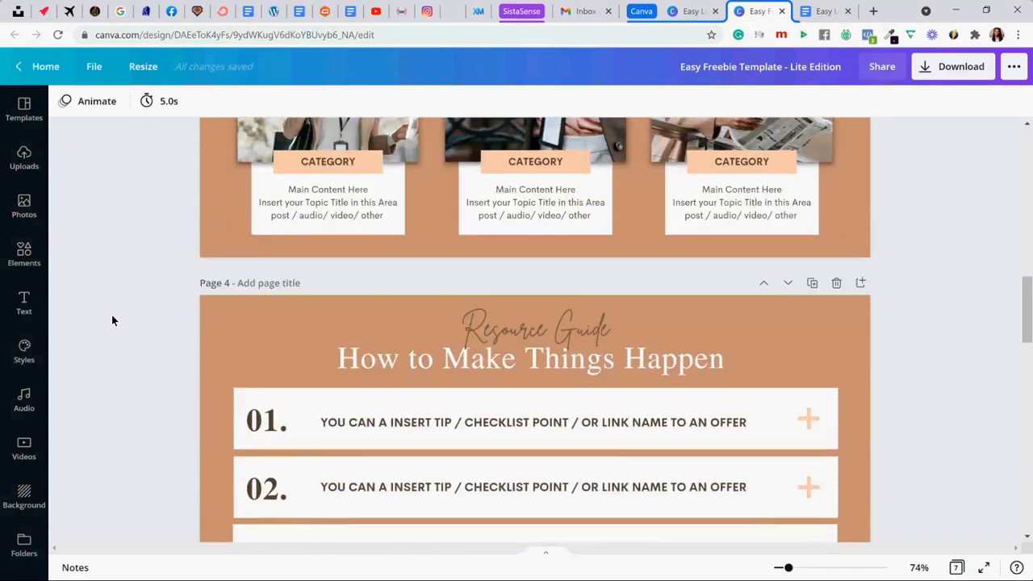
scroll(113, 321, down, 1)
scroll(112, 321, up, 4)
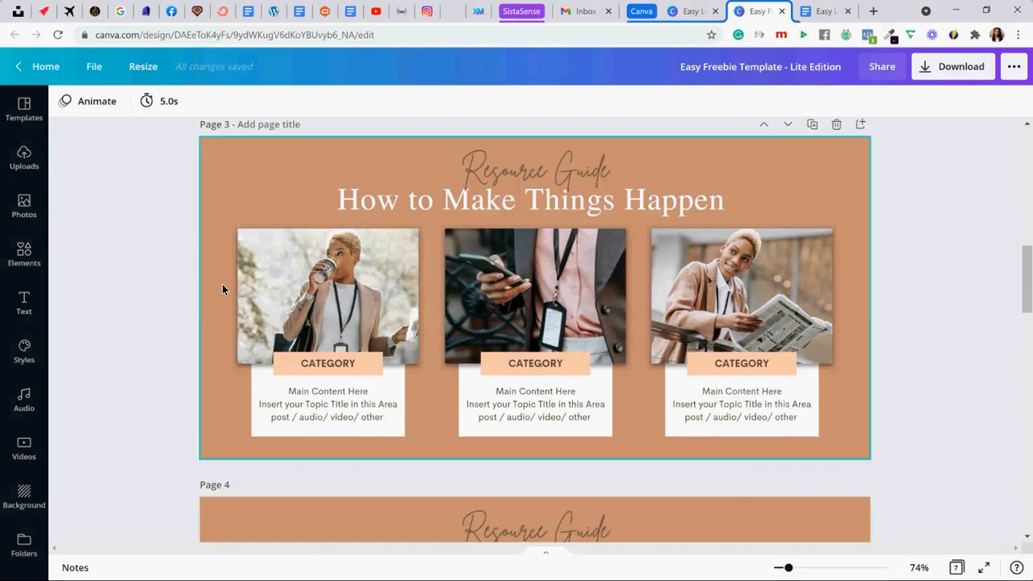
scroll(209, 305, down, 3)
scroll(209, 311, down, 1)
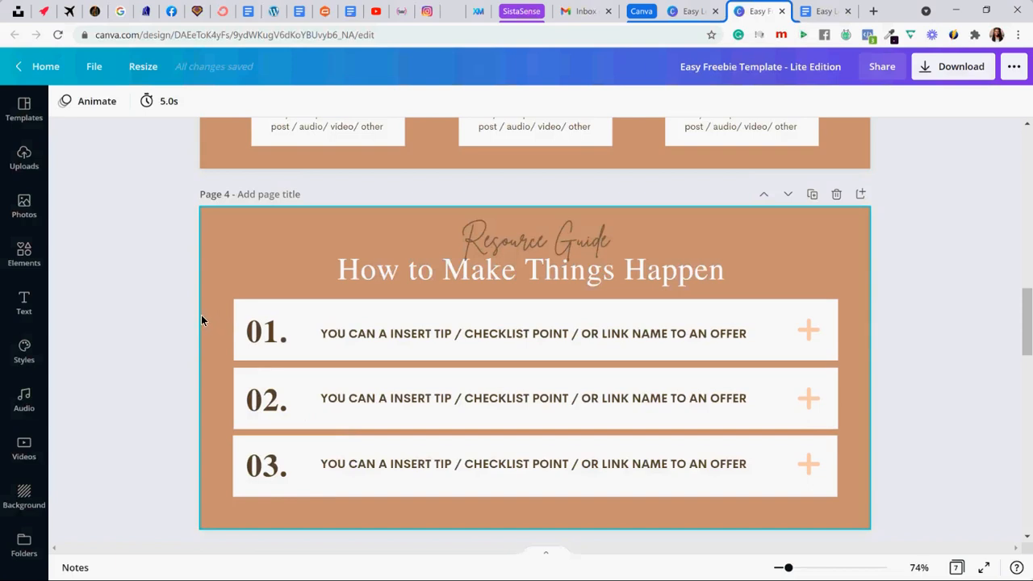
scroll(195, 315, down, 3)
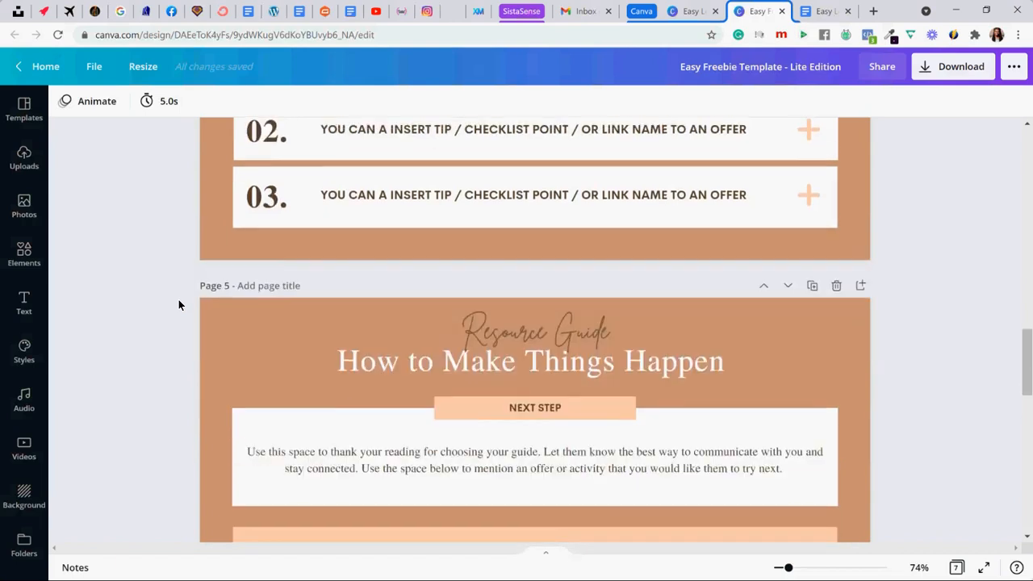
scroll(178, 305, down, 2)
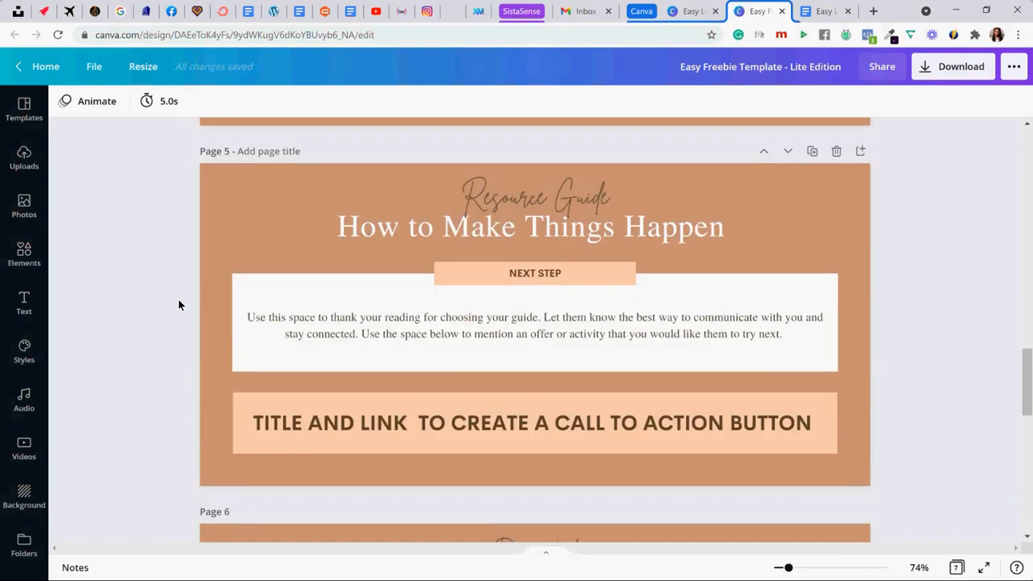
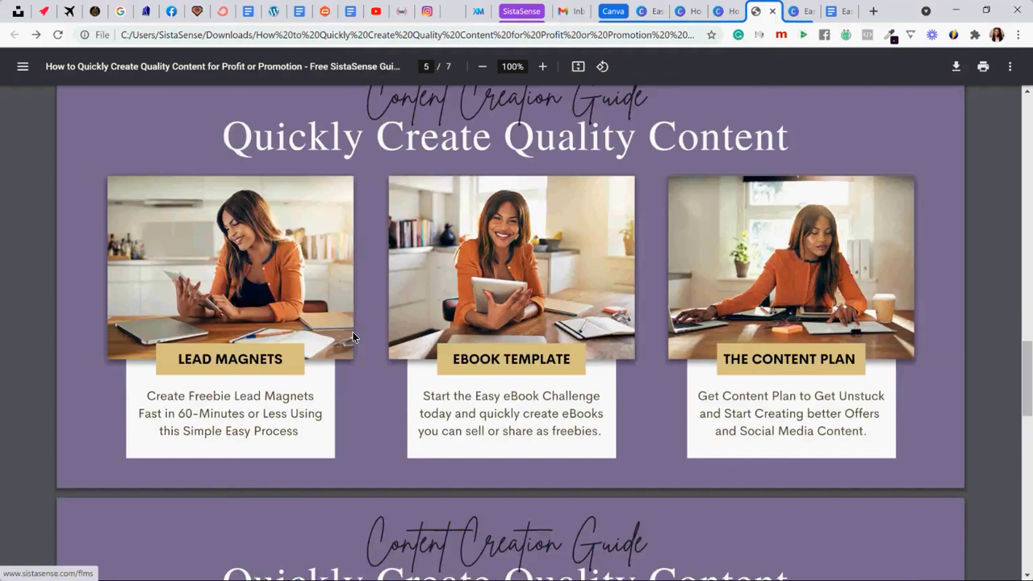
- Review the content guide's pages through page 6, check the link on item 01, and return to the guide
scroll(347, 349, down, 2)
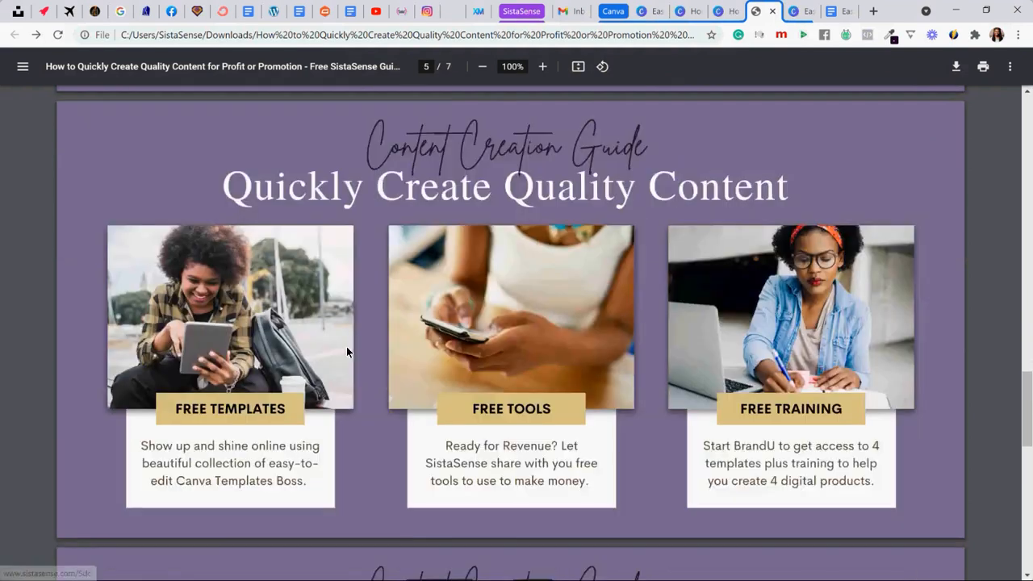
scroll(462, 349, down, 3)
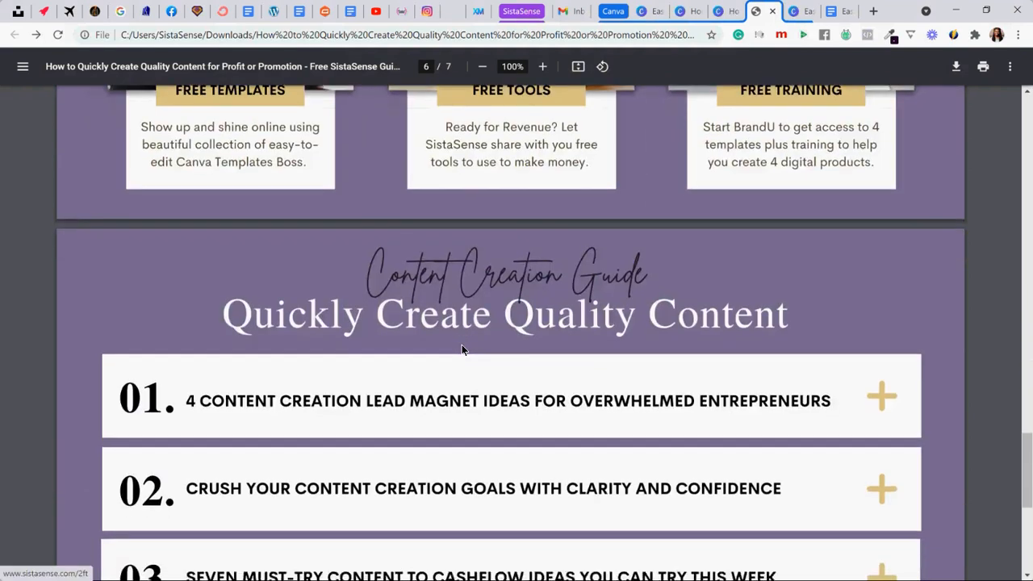
scroll(462, 344, down, 2)
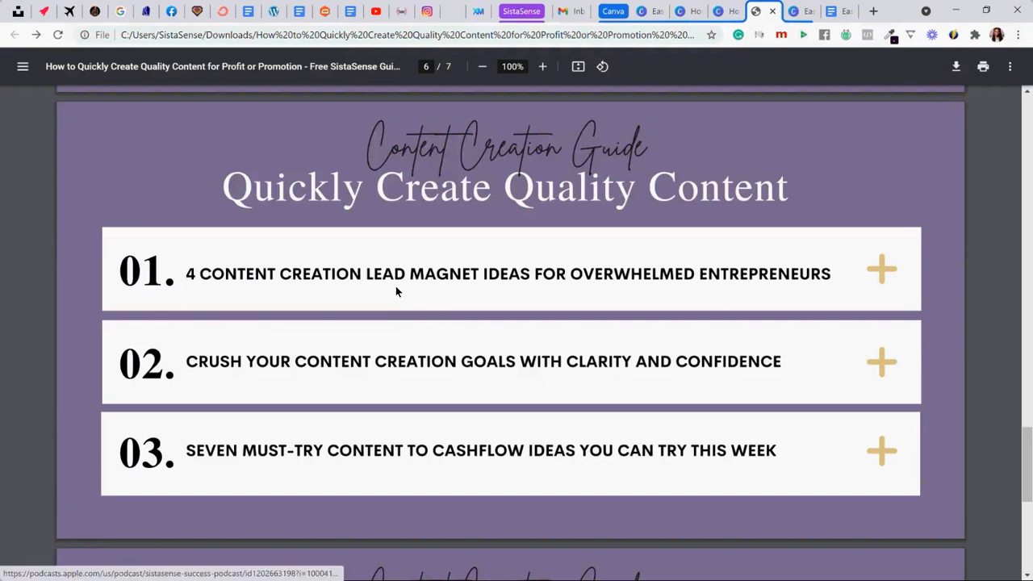
scroll(396, 290, up, 1)
scroll(394, 290, down, 1)
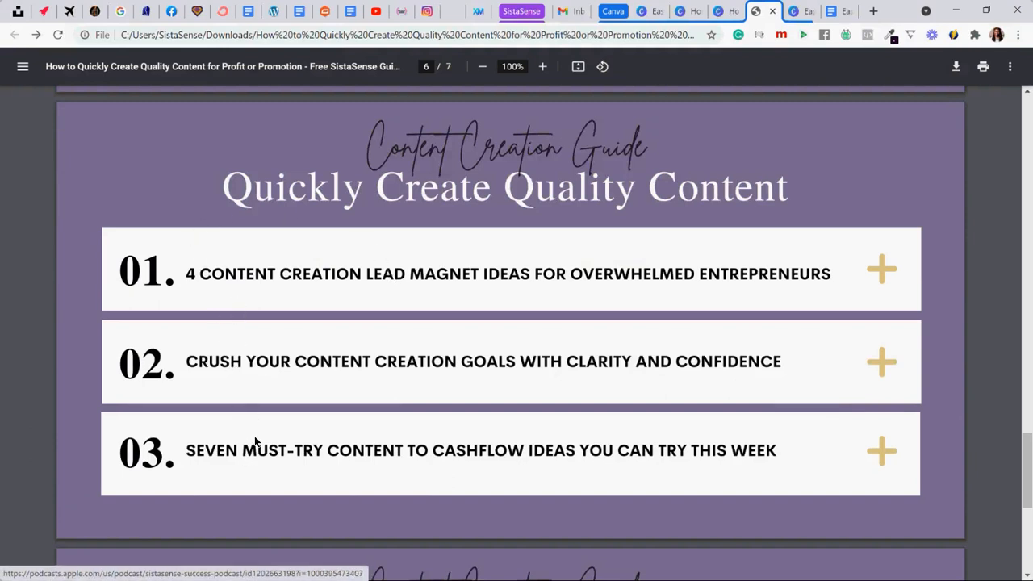
click(242, 275)
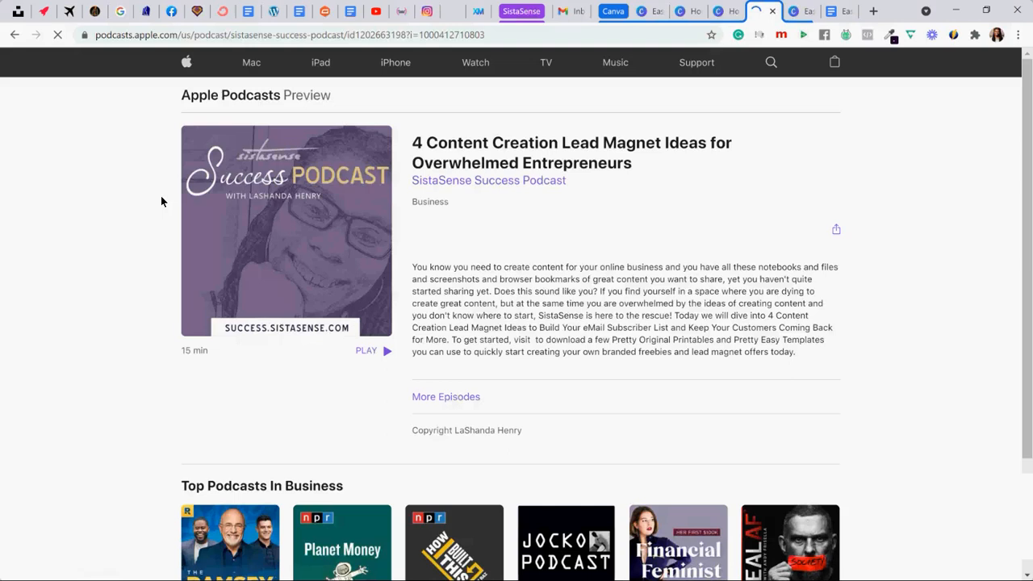
click(14, 35)
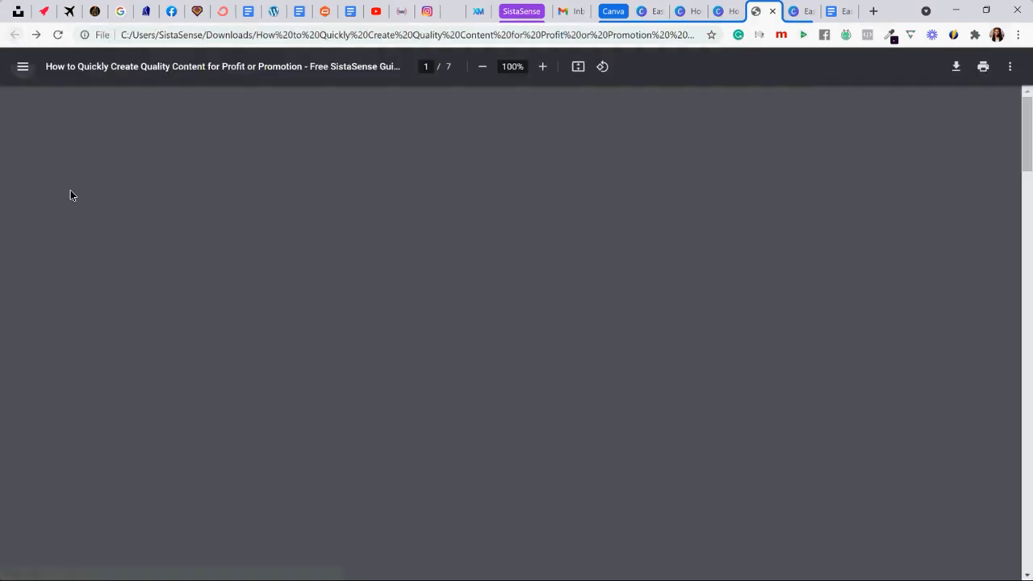
- Review the guide through its Next Step page, check the Start BrandU link, and return to the guide
scroll(74, 204, down, 4)
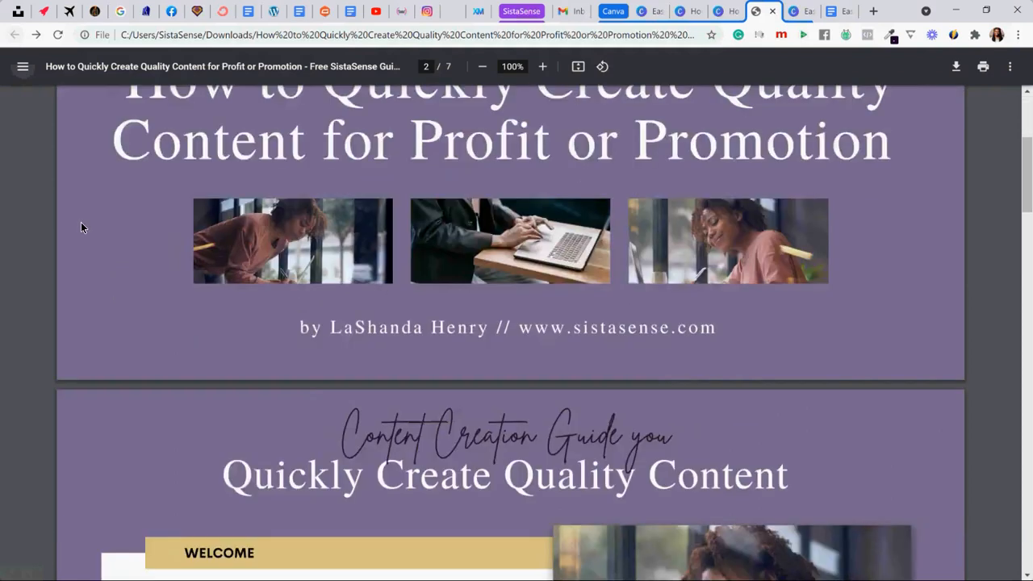
scroll(81, 222, down, 10)
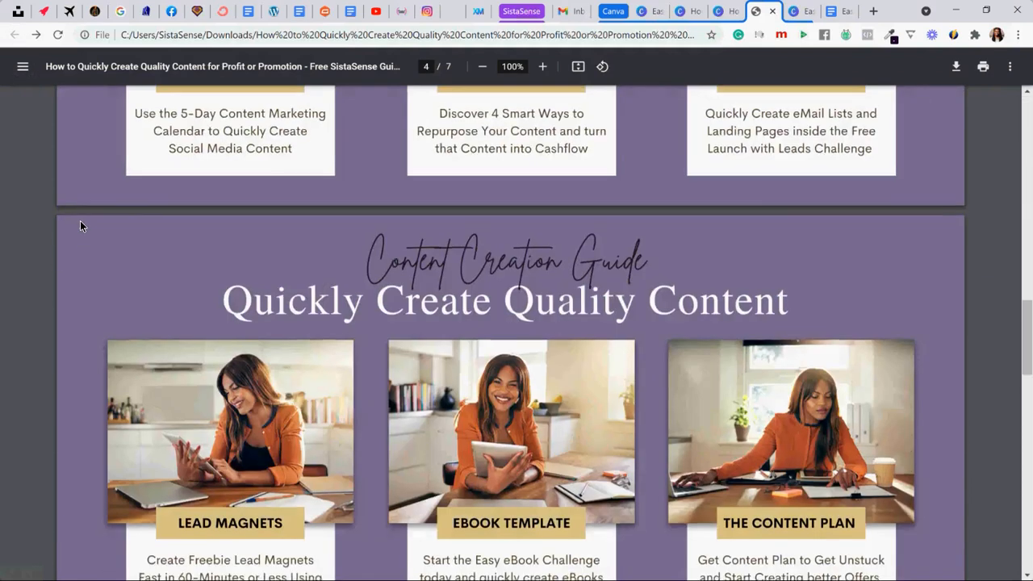
scroll(79, 226, down, 2)
scroll(80, 226, down, 5)
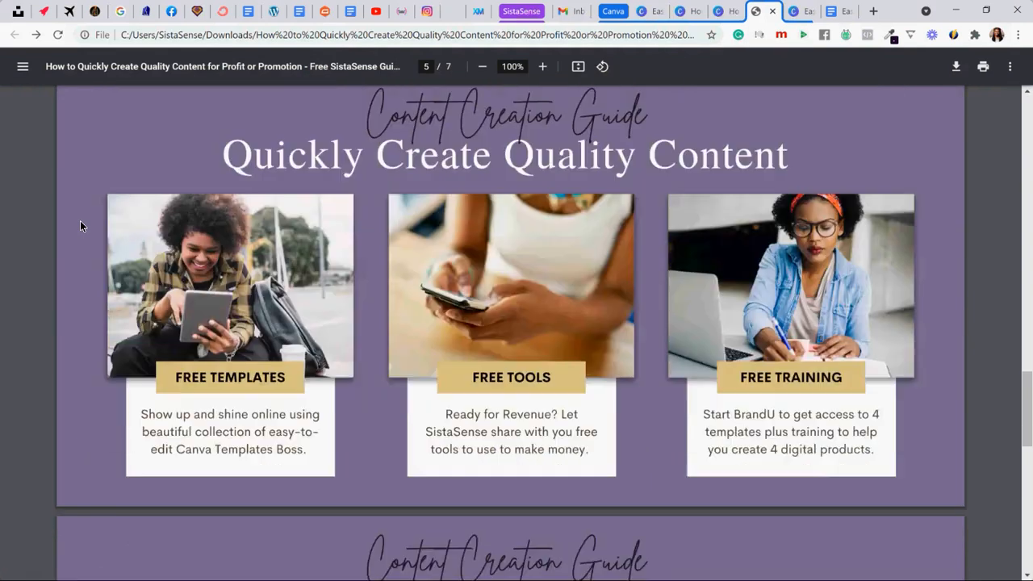
scroll(80, 226, down, 4)
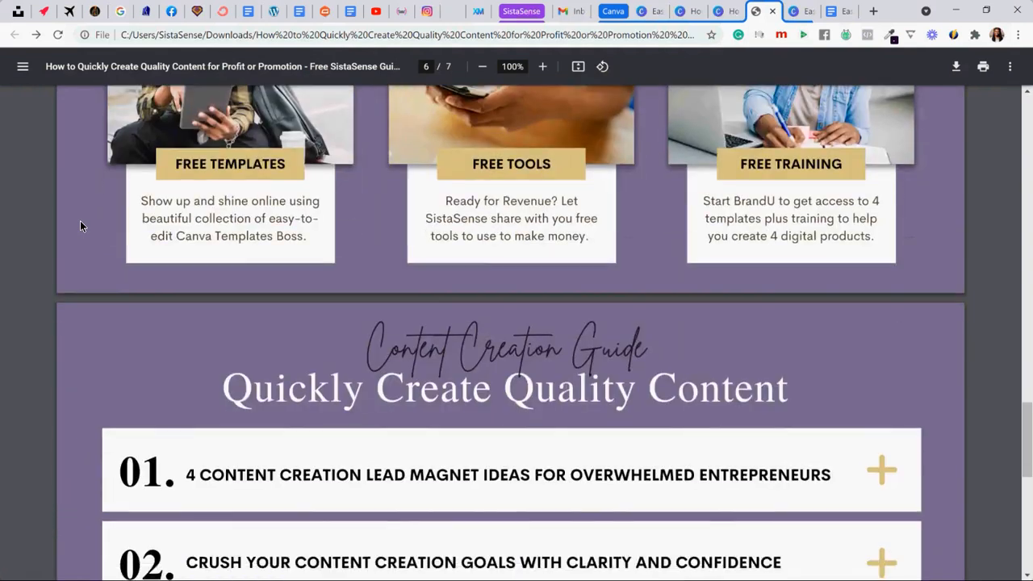
scroll(80, 226, down, 4)
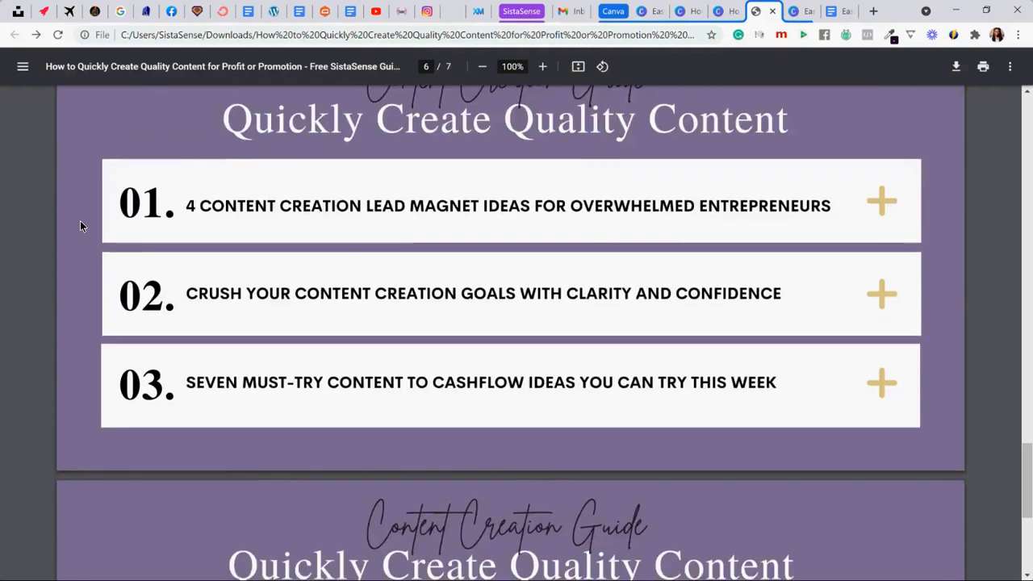
scroll(79, 226, down, 3)
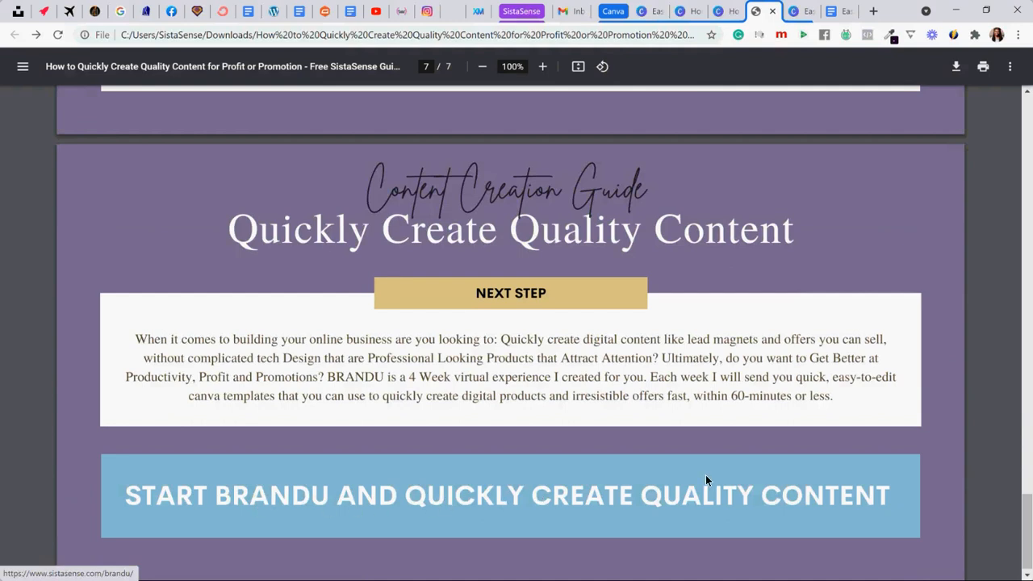
click(529, 468)
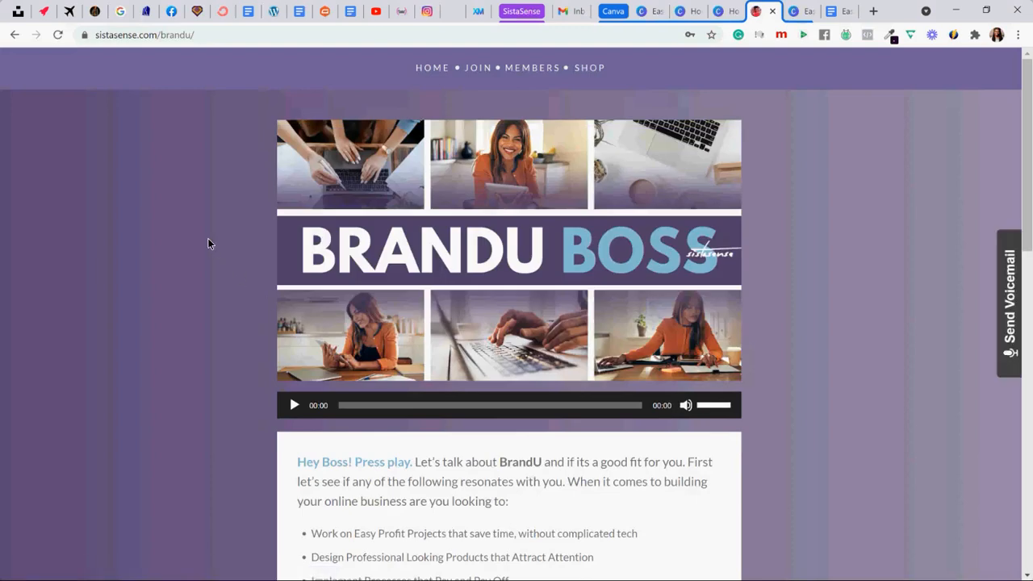
click(14, 34)
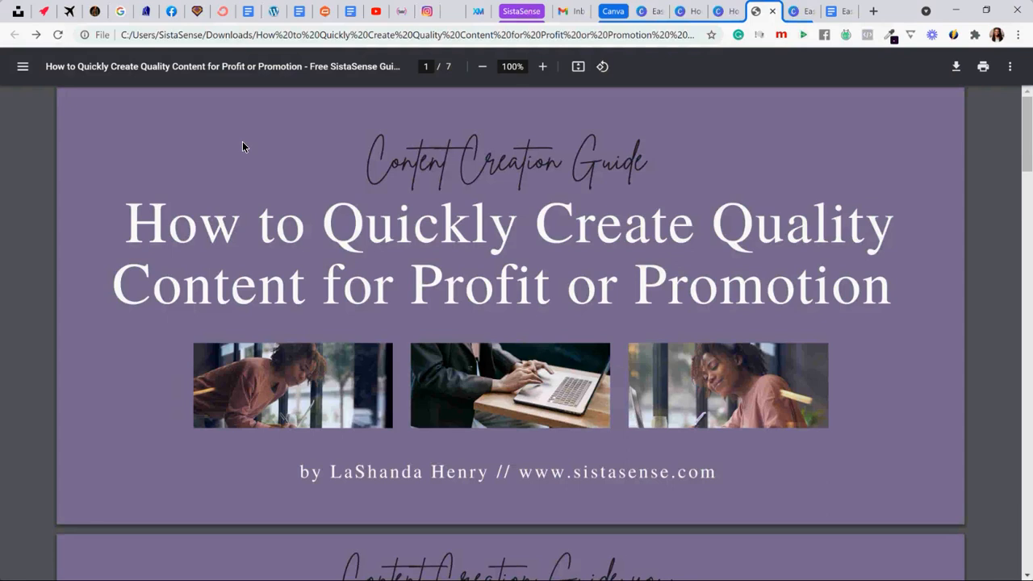
- In the Easy LeadMagnet Brain Dump Document in Google Docs, replace the Brain Dump bullets with a copy of the Step 1 to Step 6 list under Get Started
click(831, 17)
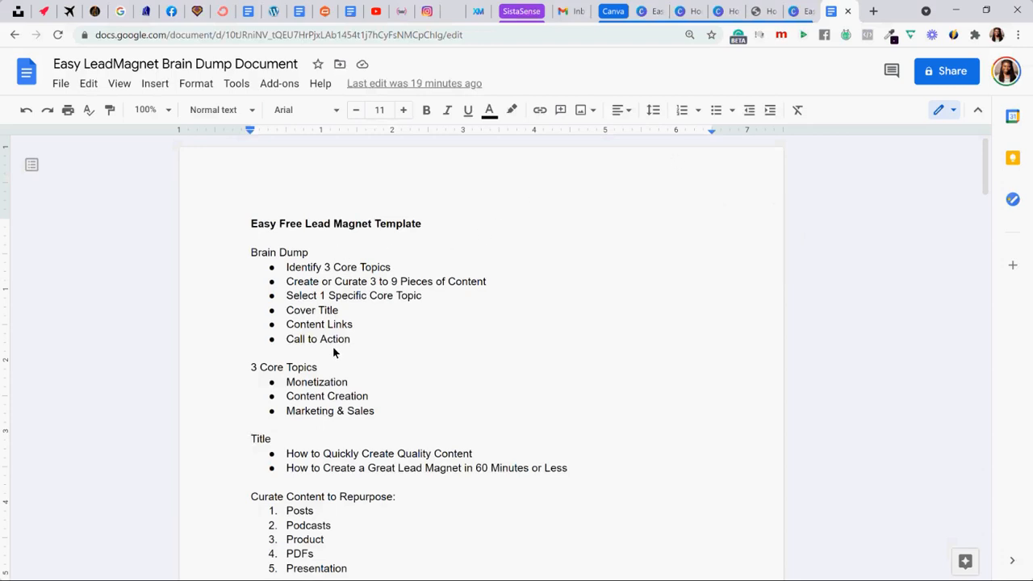
scroll(360, 323, down, 10)
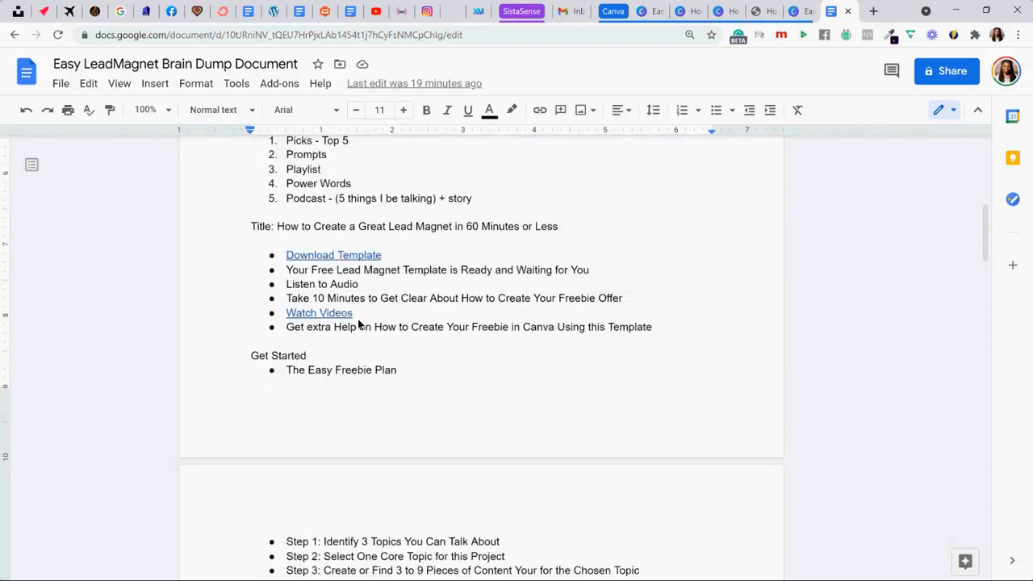
scroll(358, 319, down, 1)
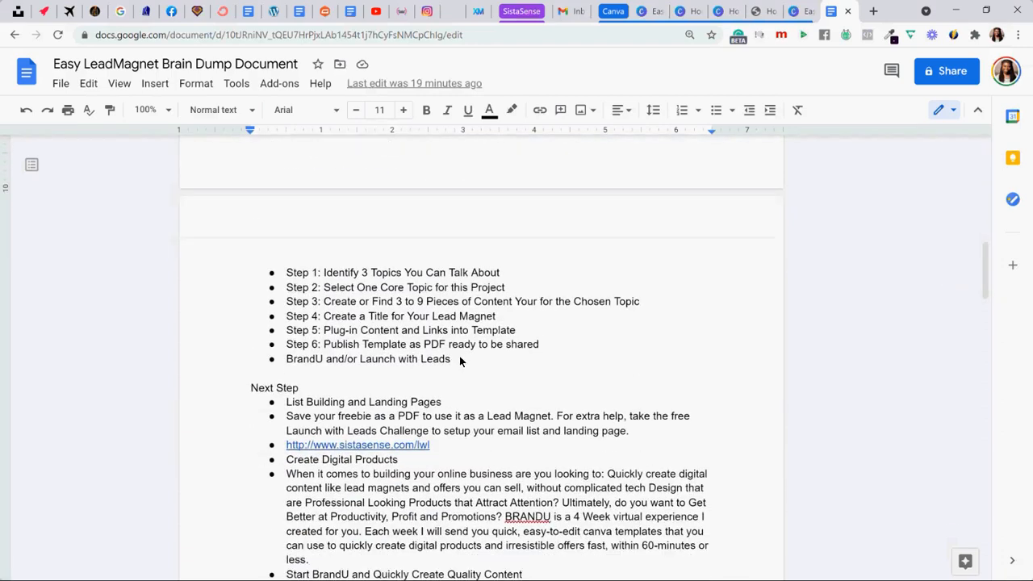
drag(542, 348, 279, 276)
key(ctrl+c)
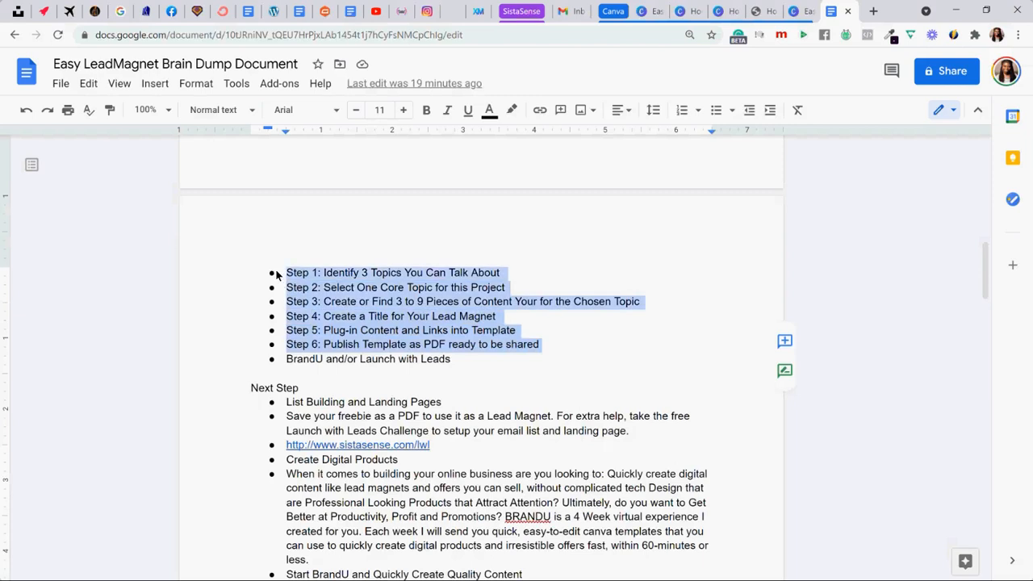
scroll(279, 279, up, 2)
scroll(279, 282, up, 9)
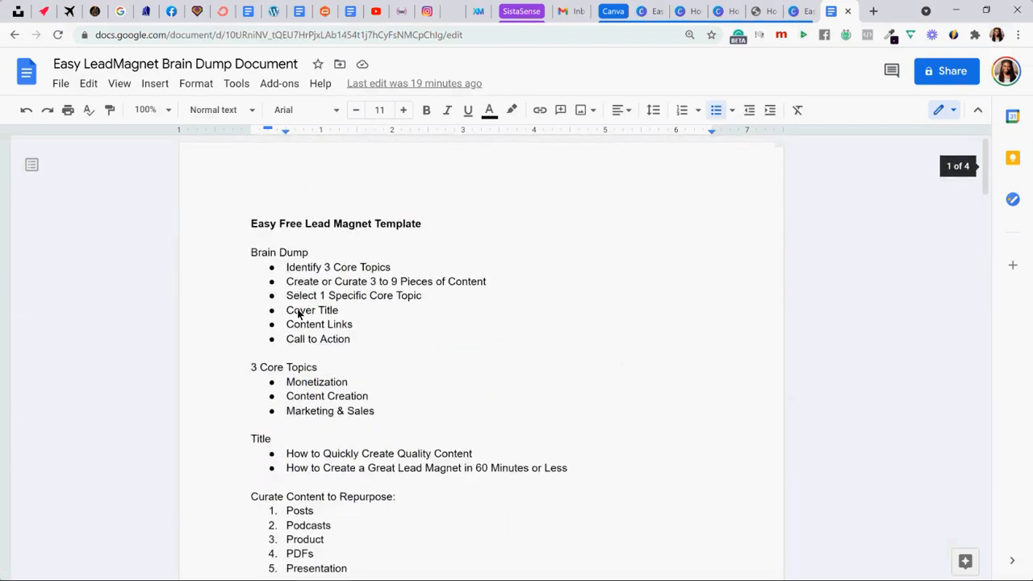
drag(353, 339, 283, 272)
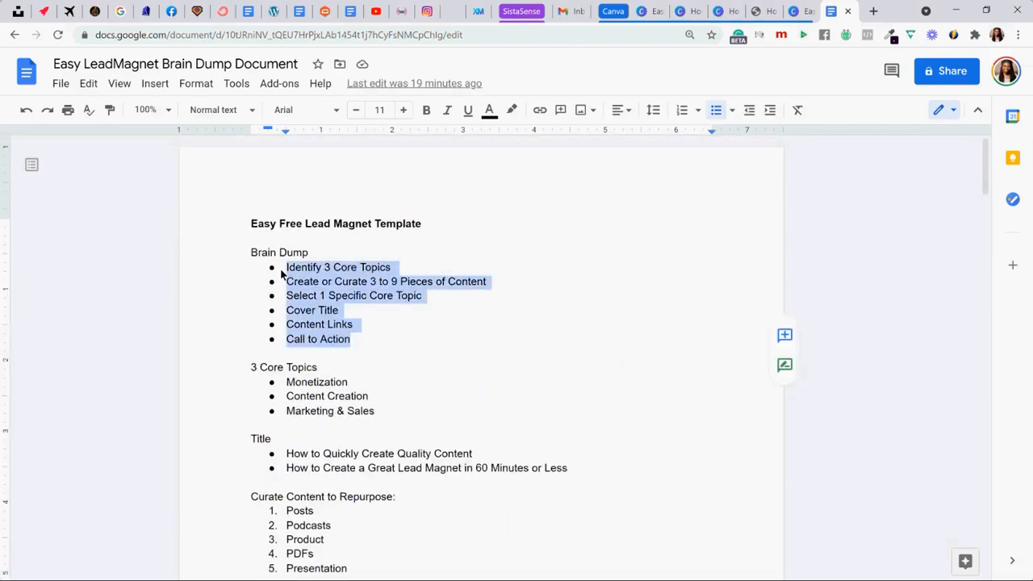
key(ctrl+v)
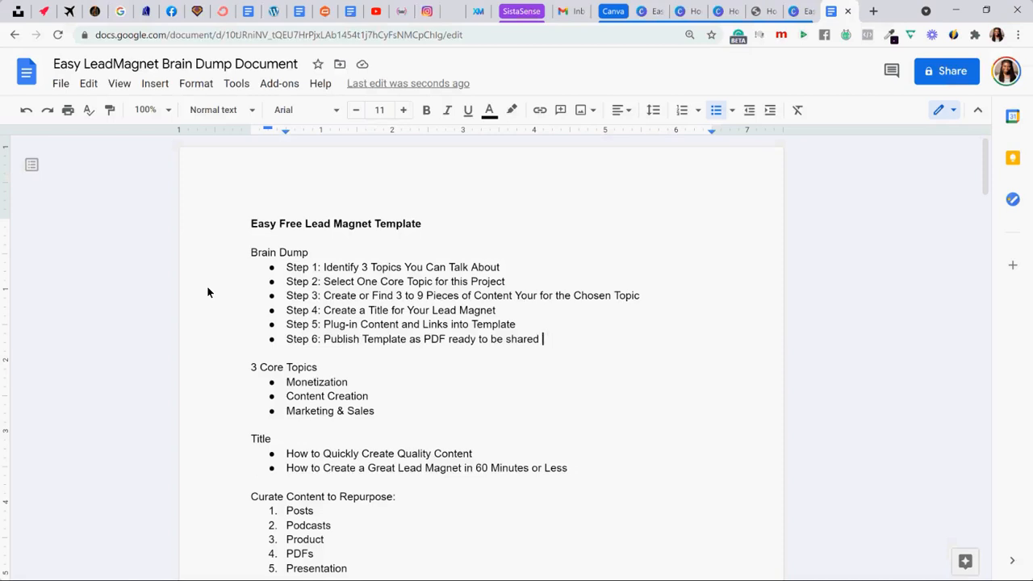
- Remove the word "Your" from the Step 3 bullet under Brain Dump so it reads "Content for the Chosen Topic"
drag(515, 296, 542, 297)
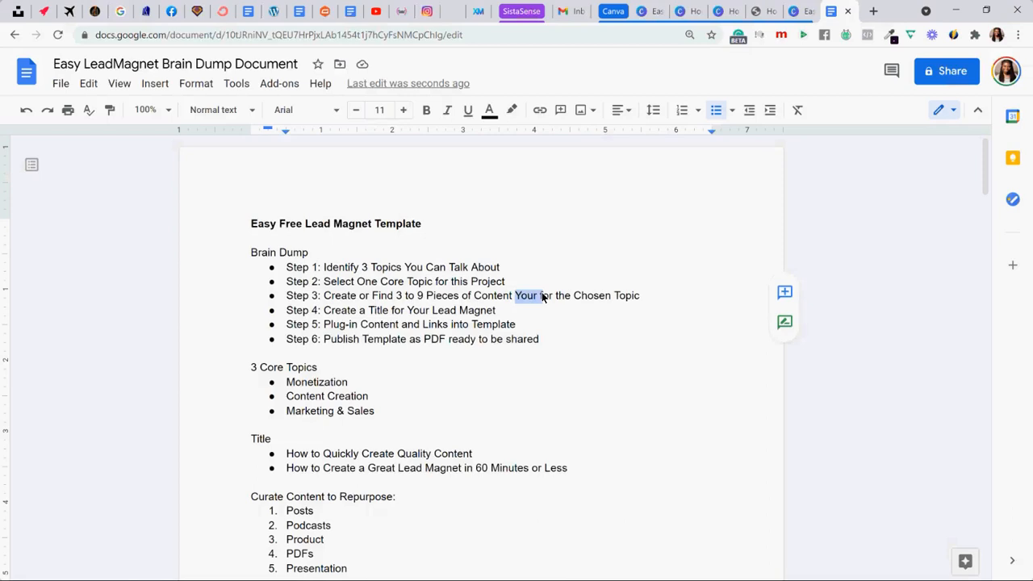
key(BackSpace)
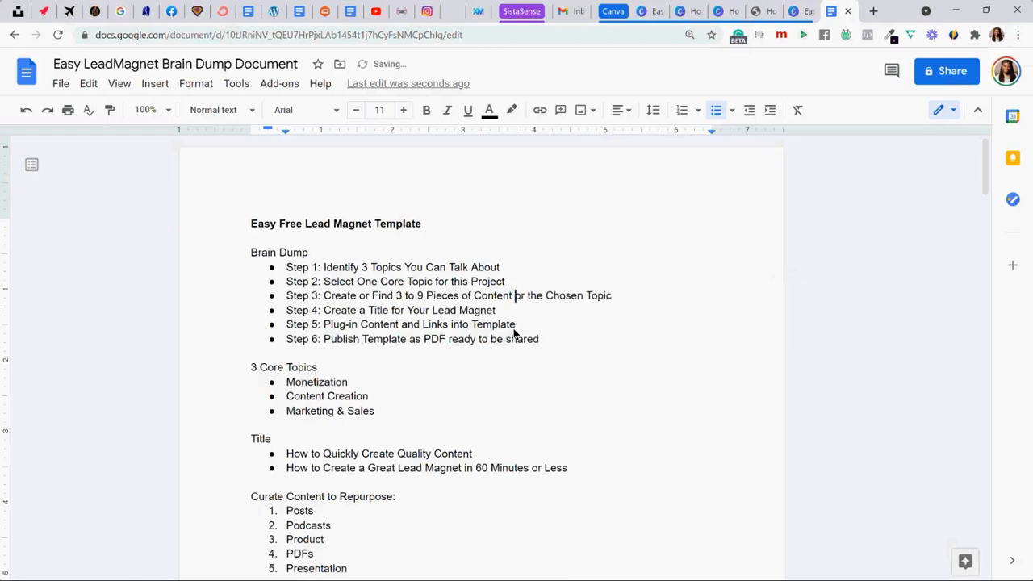
text(f)
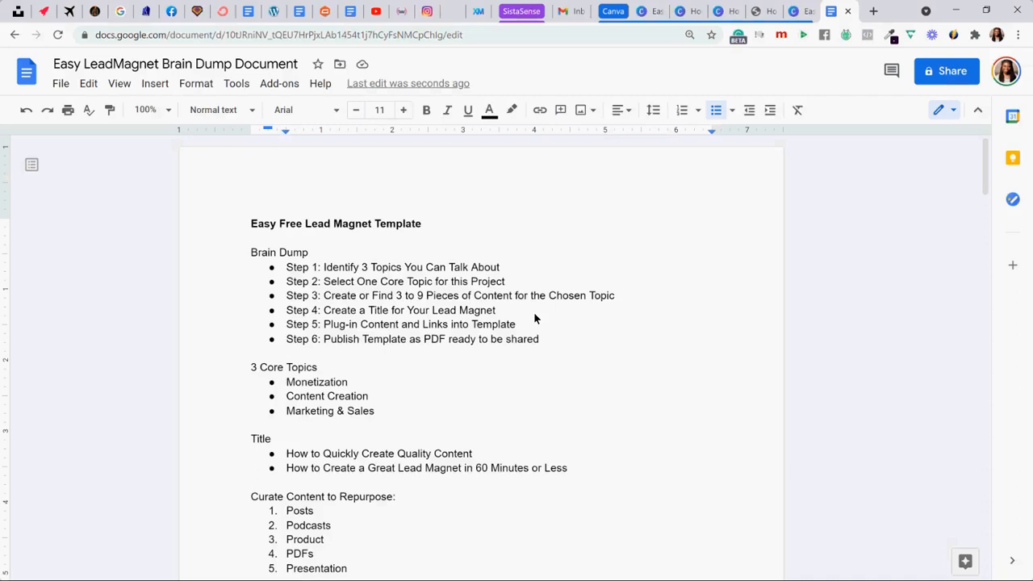
- Make the "3 Core Topics" and "Title" headings bold
scroll(501, 298, down, 3)
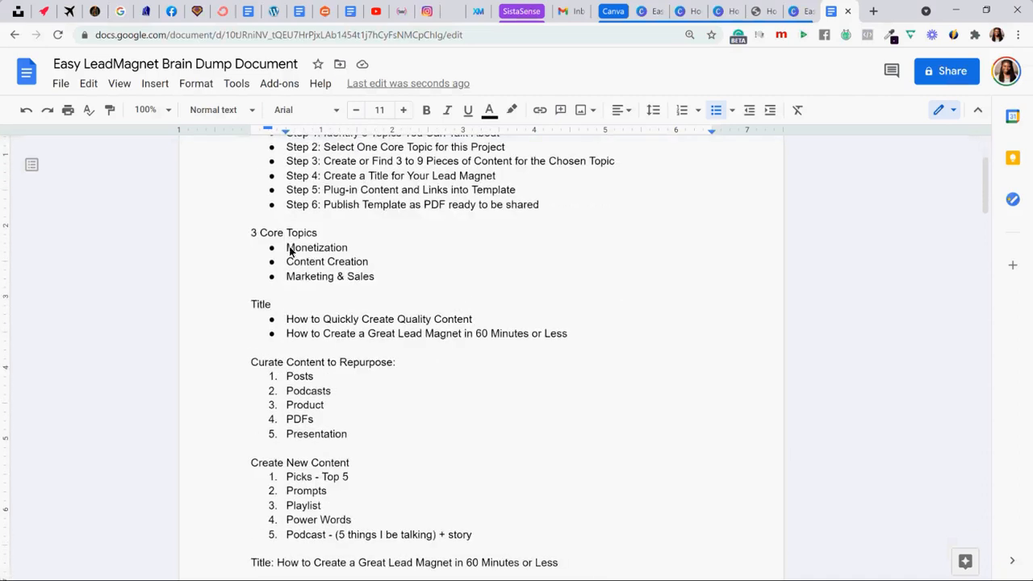
drag(249, 233, 321, 233)
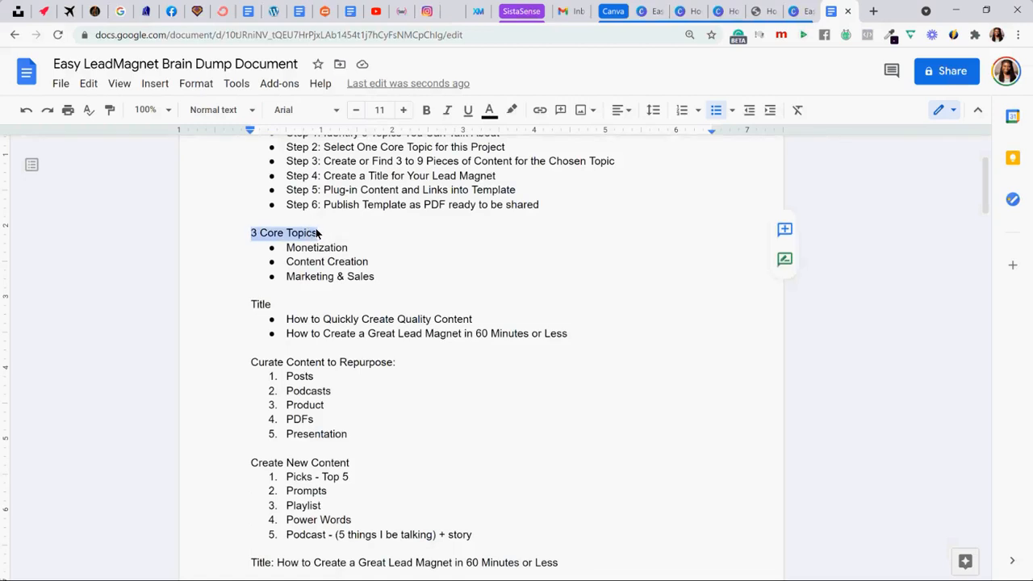
key(ctrl+b)
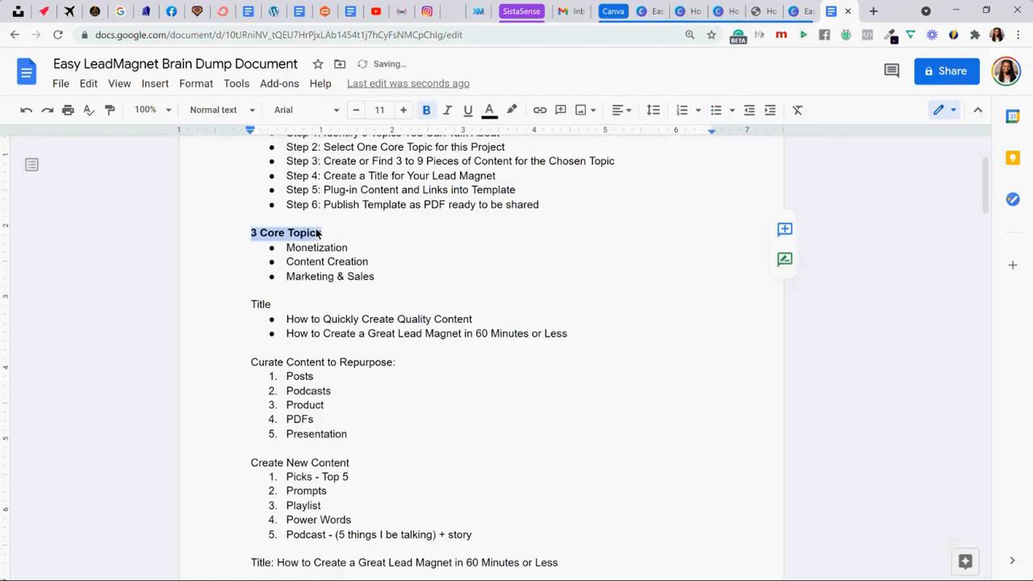
double_click(246, 304)
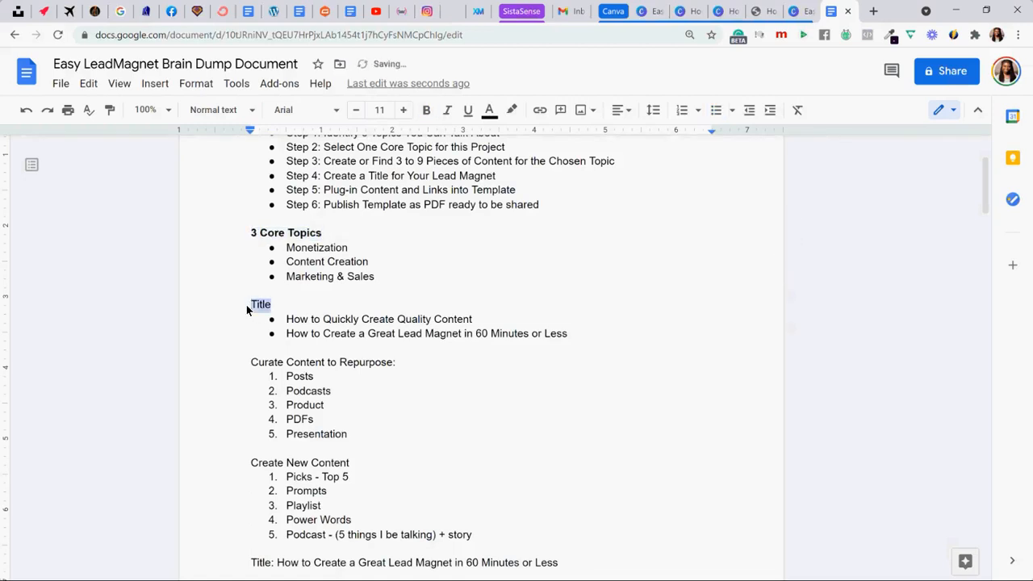
key(ctrl+b)
click(291, 307)
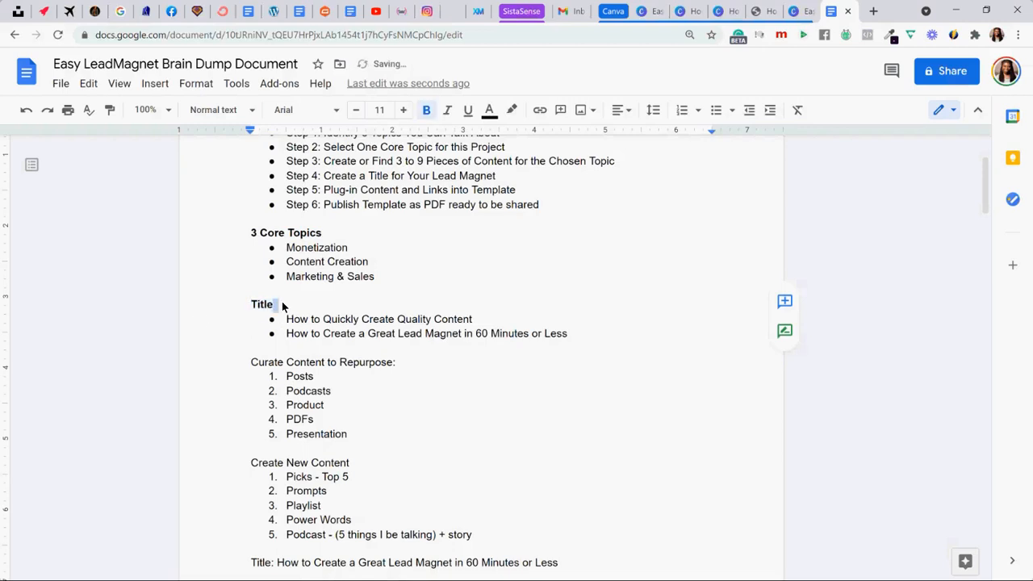
click(283, 306)
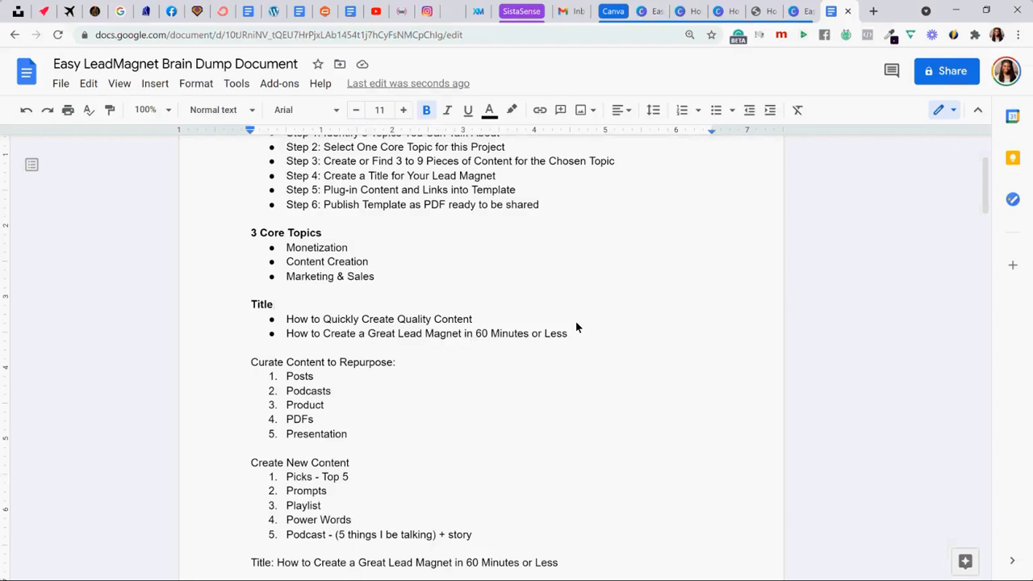
- Make the "Curate Content to Repurpose:" heading bold
scroll(420, 284, down, 1)
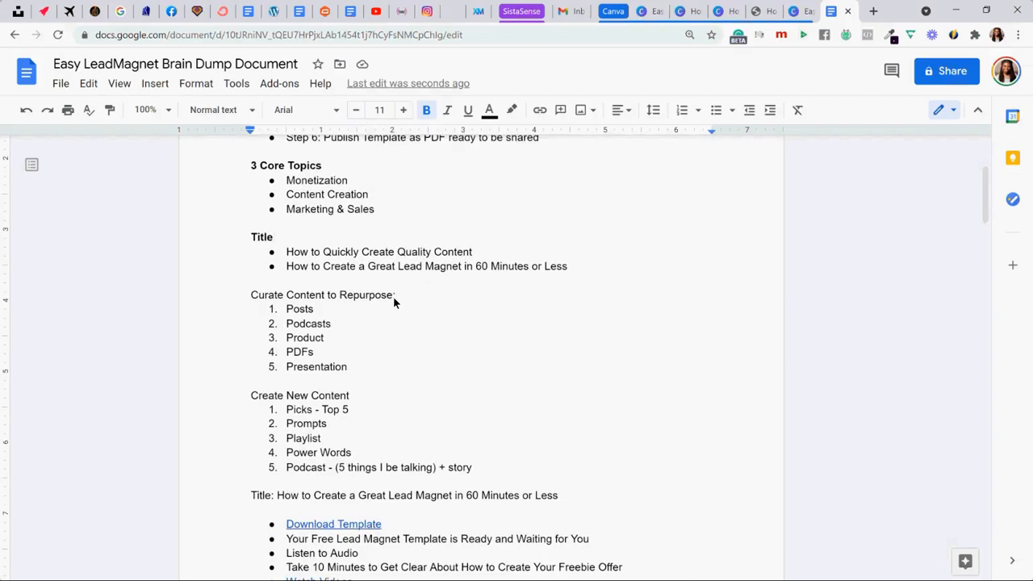
drag(398, 295, 231, 299)
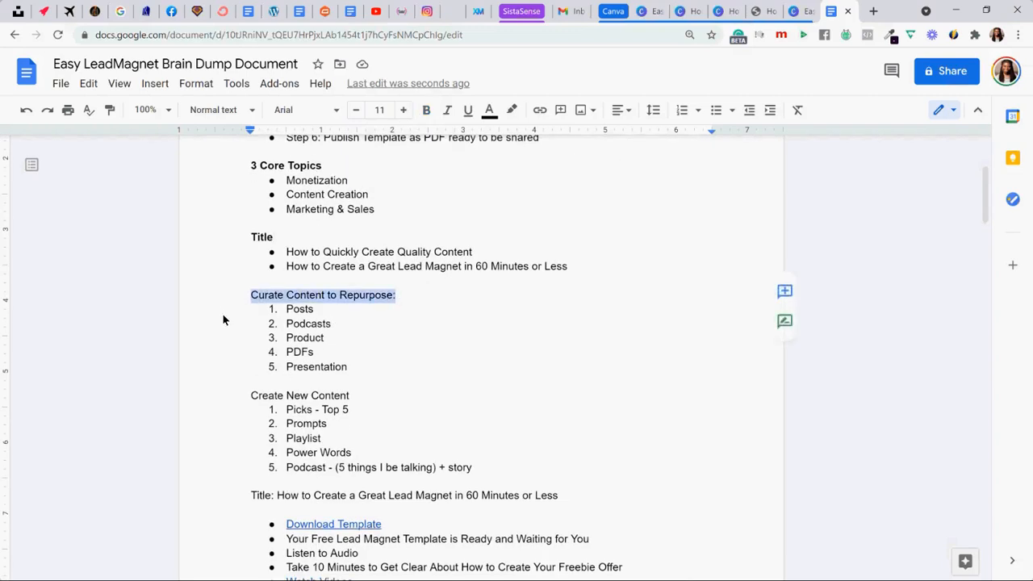
key(ctrl+b)
click(222, 314)
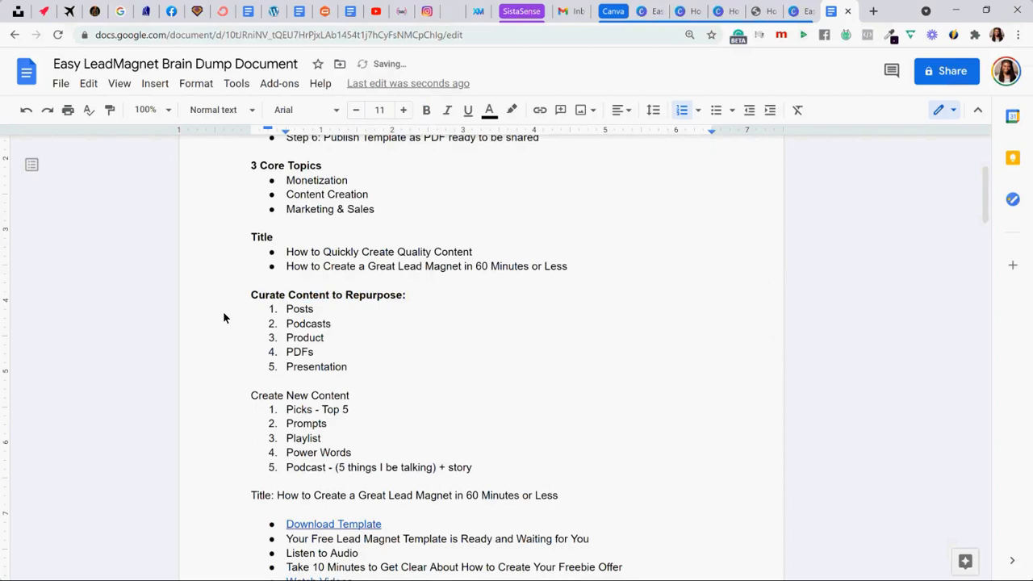
scroll(224, 318, up, 1)
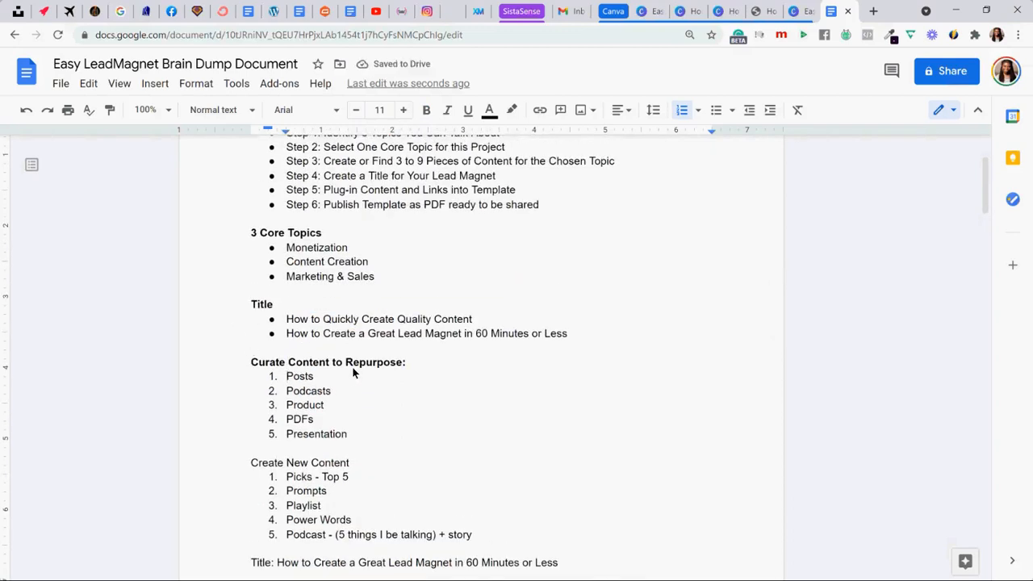
click(405, 364)
key(BackSpace)
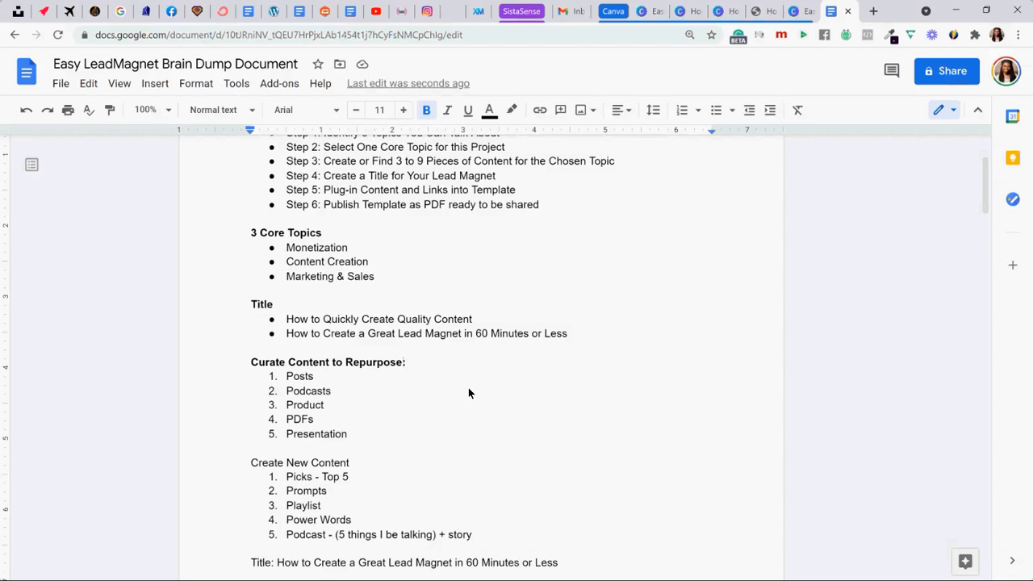
- Open the blog page at sistasense.com/blog in a new browser tab
click(874, 12)
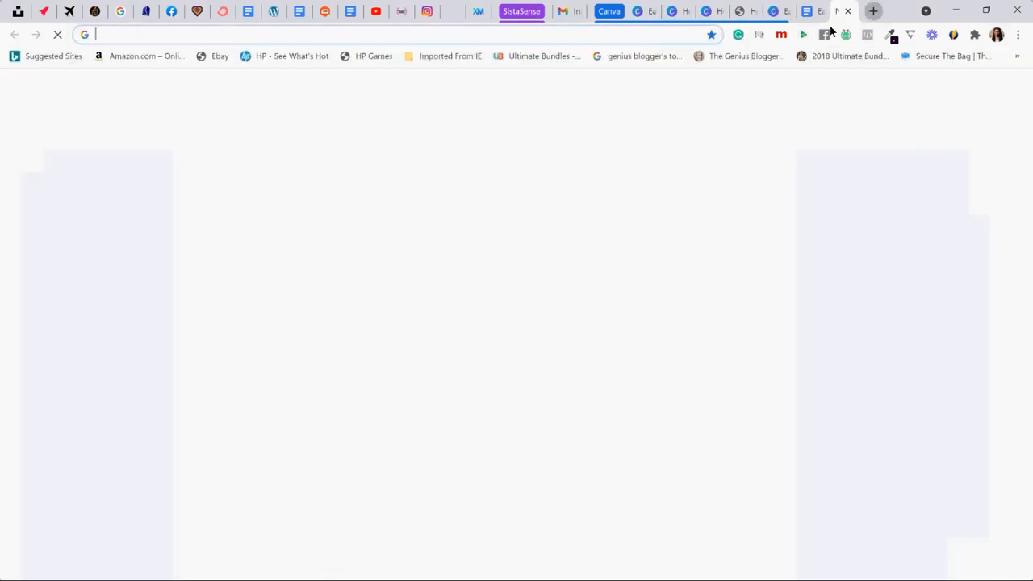
text(sista)
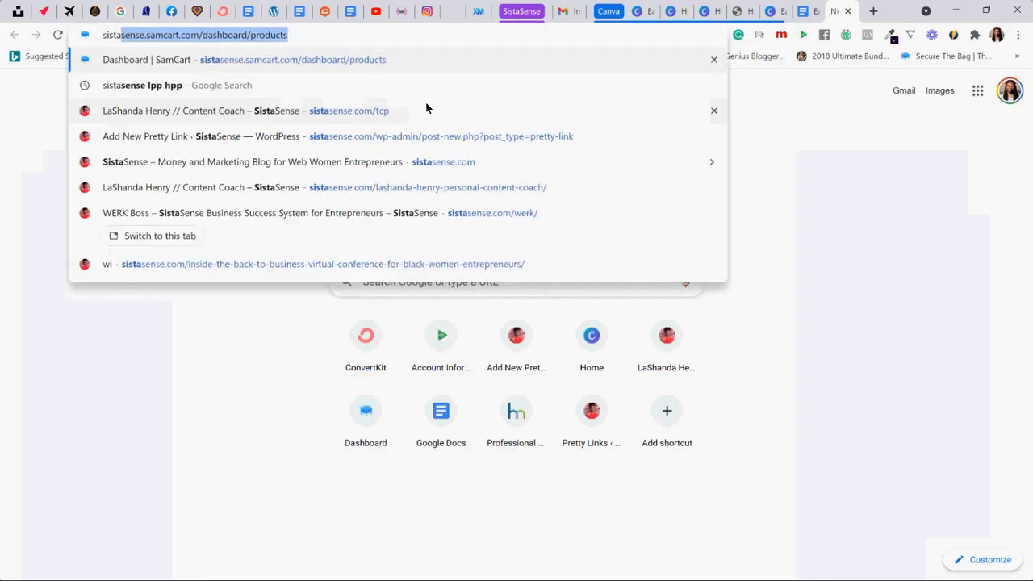
text(sense.com/blog)
key(Return)
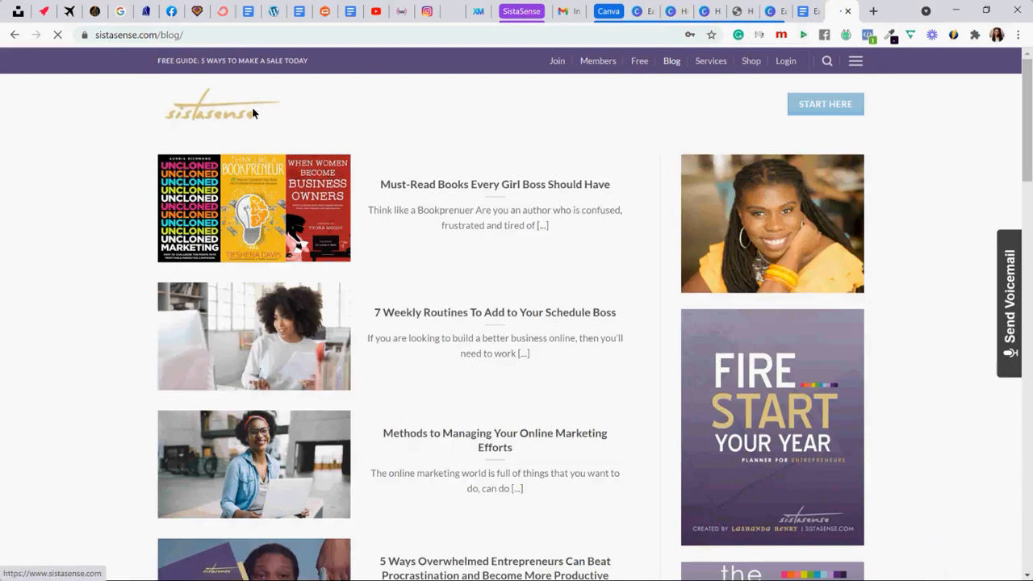
- Go to the sistasense Instagram profile and open its Content Creation 30-Day Challenge calendar post
click(196, 33)
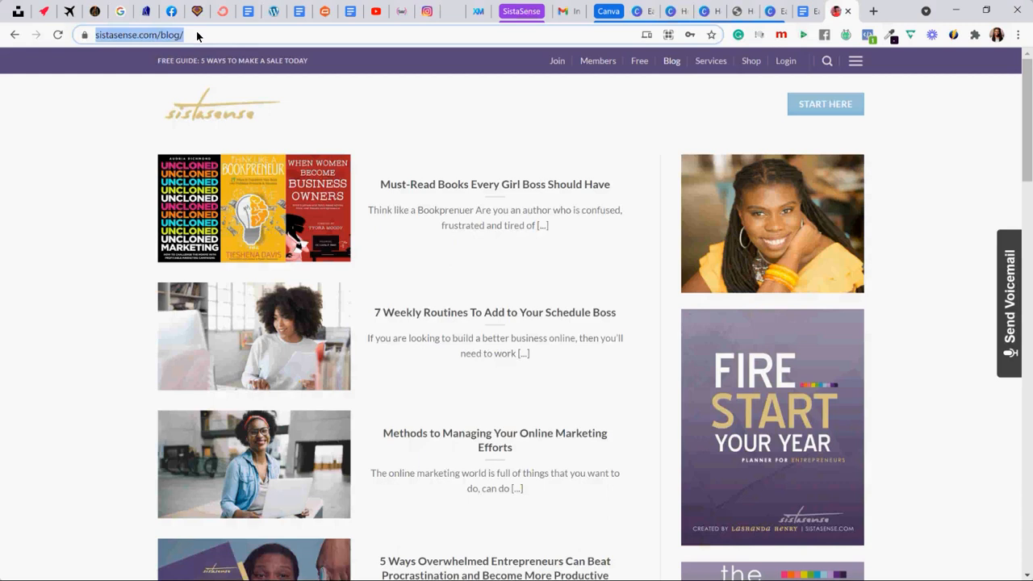
text(insta)
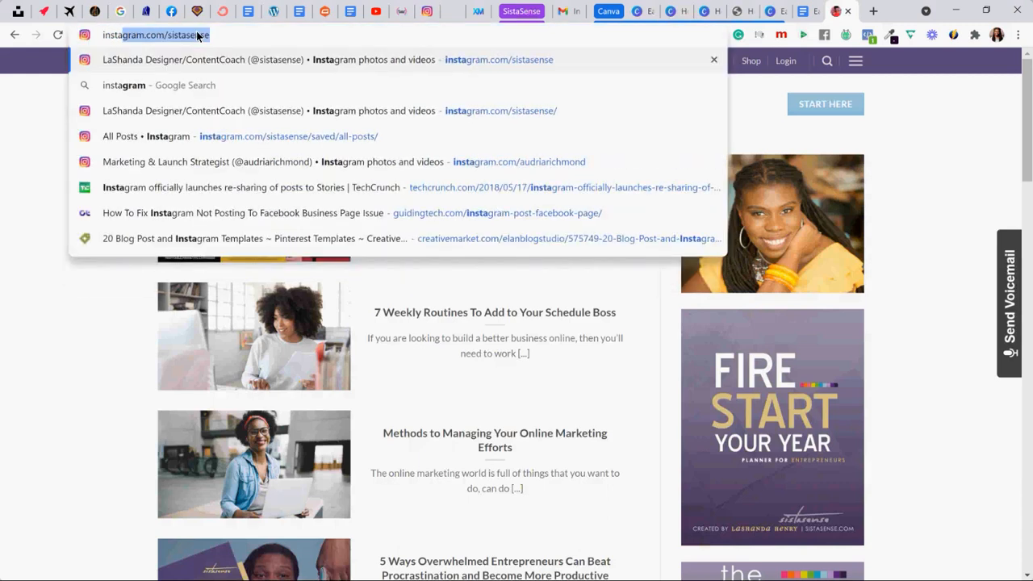
text(gram)
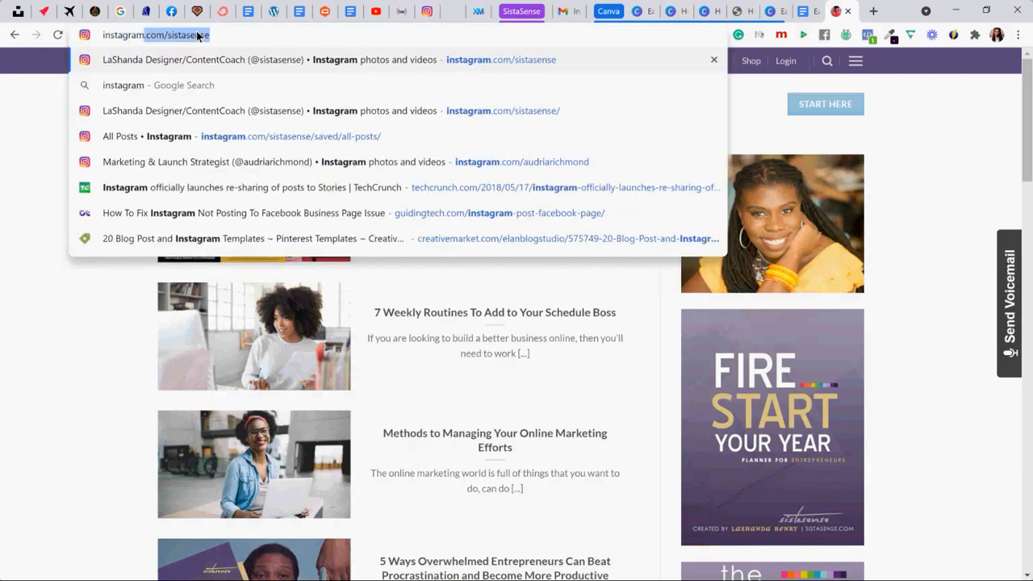
key(Return)
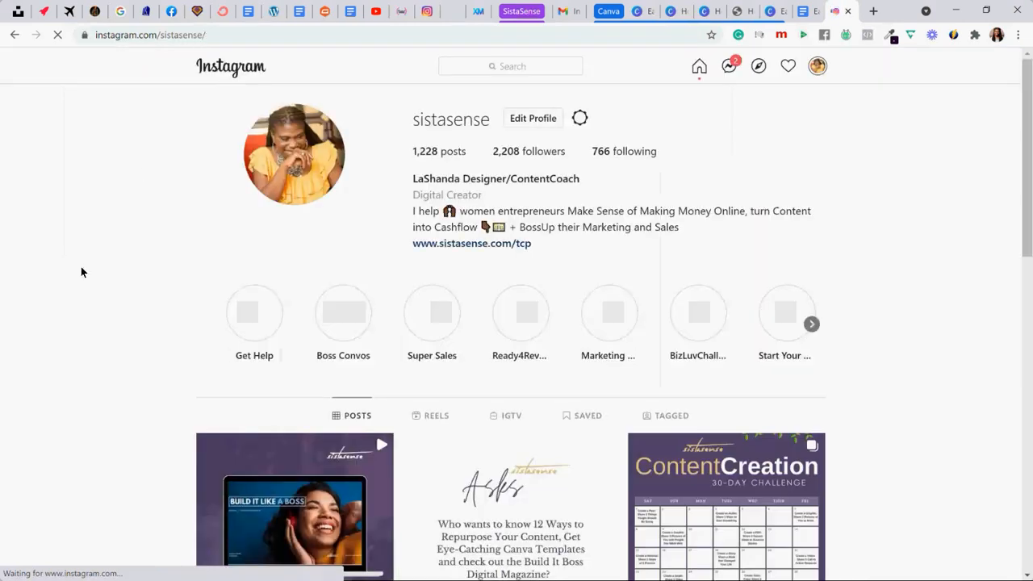
scroll(81, 272, down, 3)
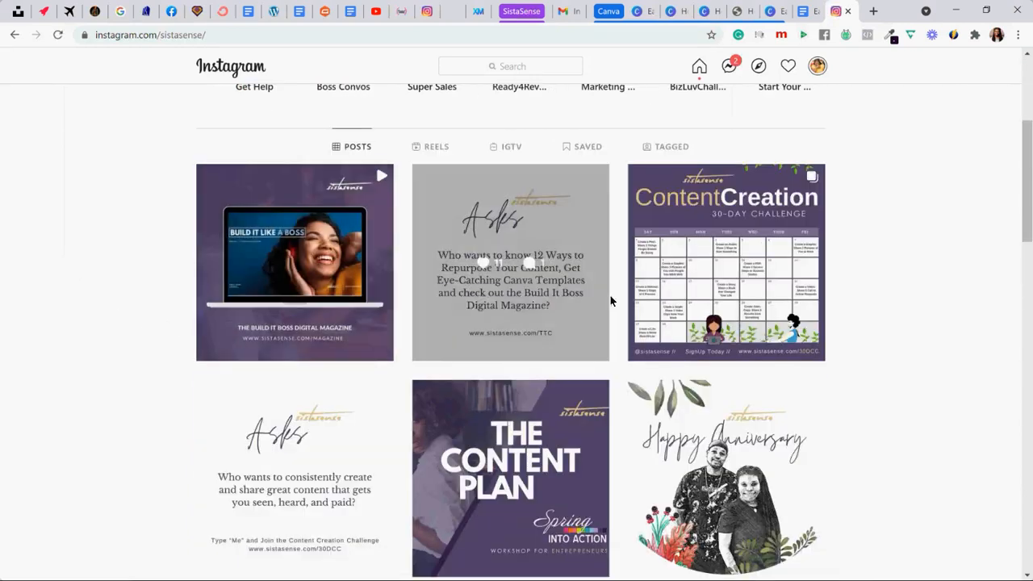
click(692, 191)
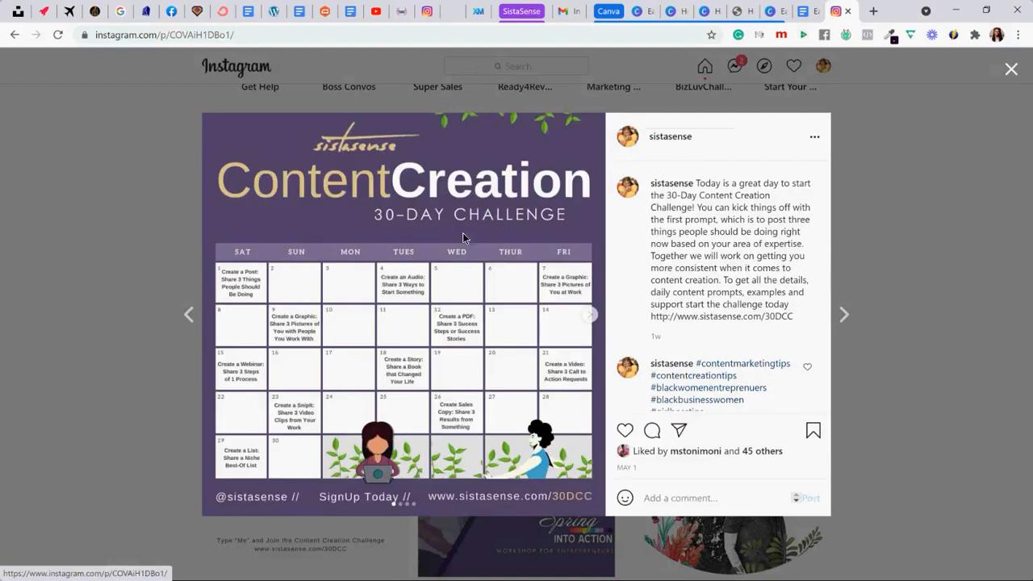
- Copy the Content Creation 30-Day Challenge post's link and load it in a new browser tab
click(815, 139)
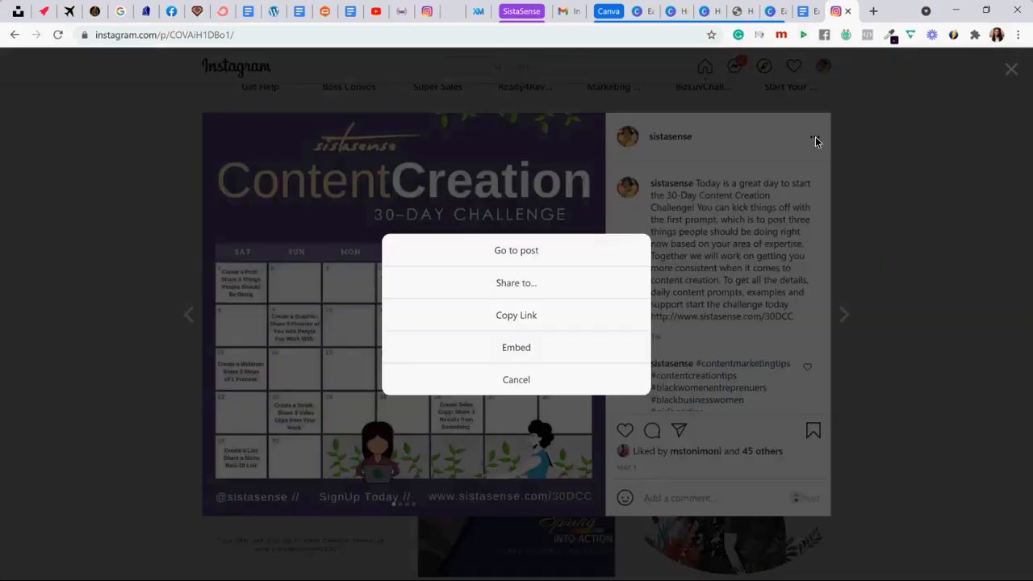
click(524, 314)
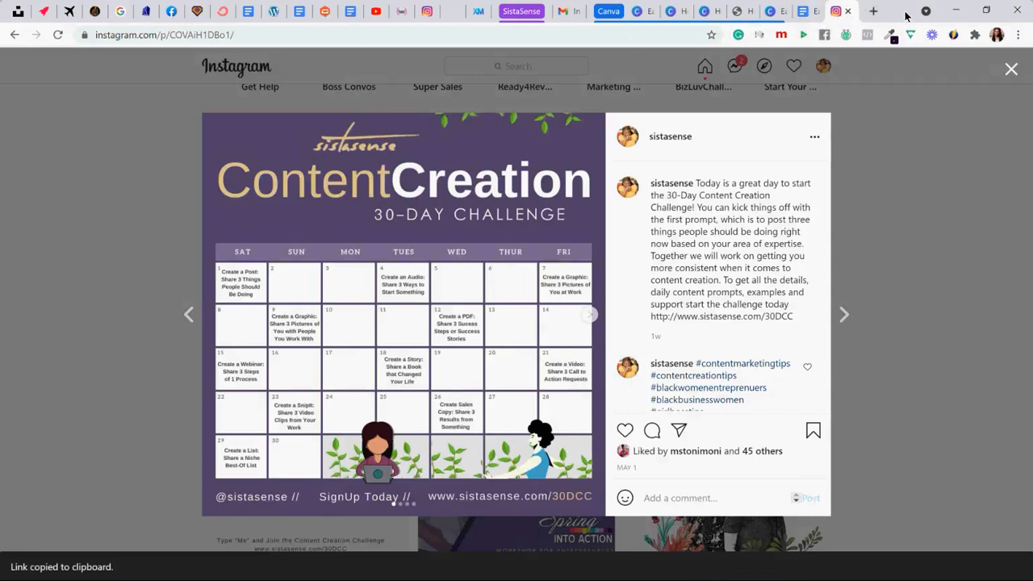
key(ctrl+t)
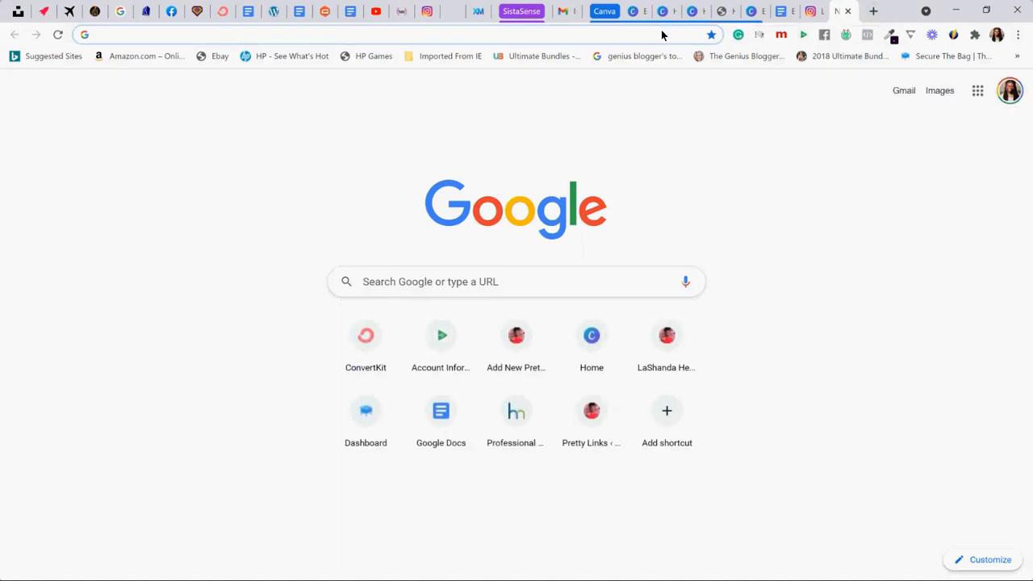
key(ctrl+v)
key(Return)
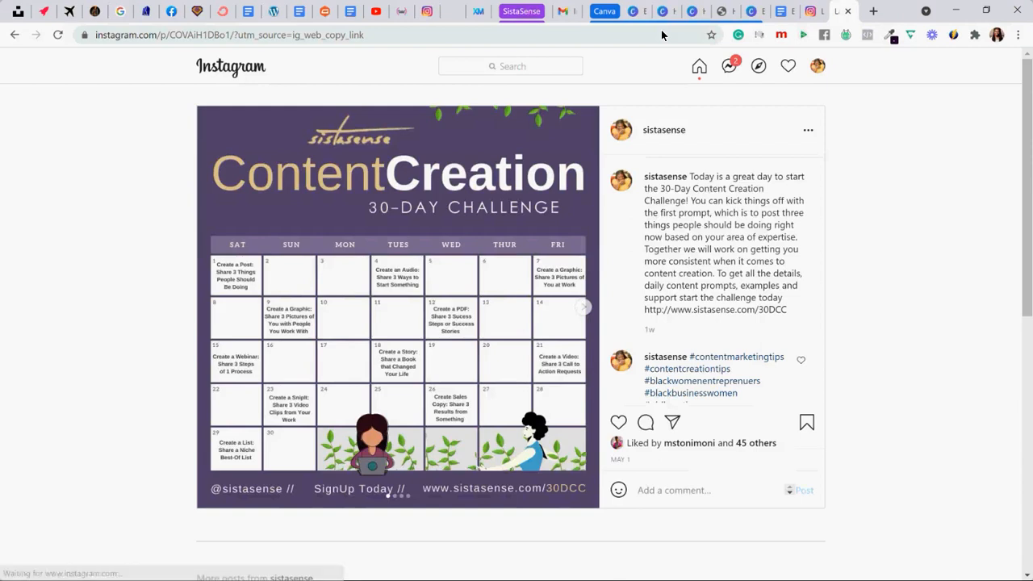
- Replace the Instagram post with sistasense.com/blog and open the article "7 Modes of Building a Successful Online Business"
click(465, 38)
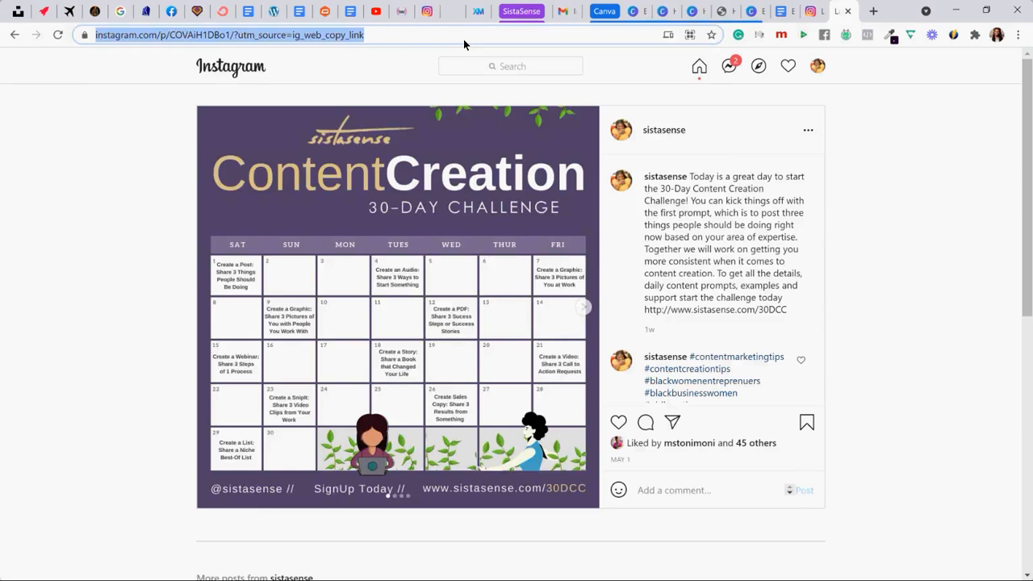
text(w)
key(BackSpace)
key(BackSpace)
text(sistasense.com/blog)
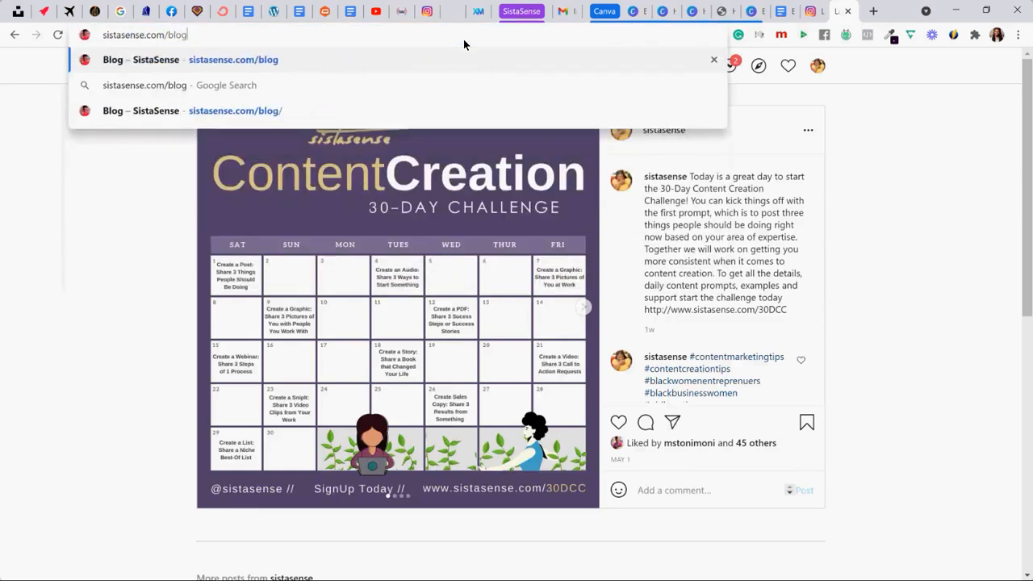
key(Return)
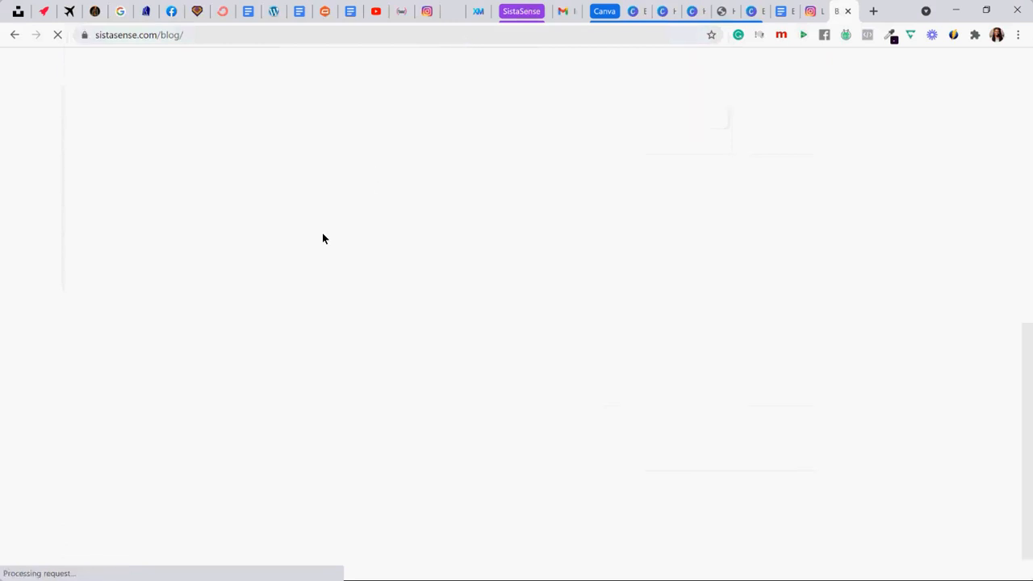
scroll(321, 236, down, 5)
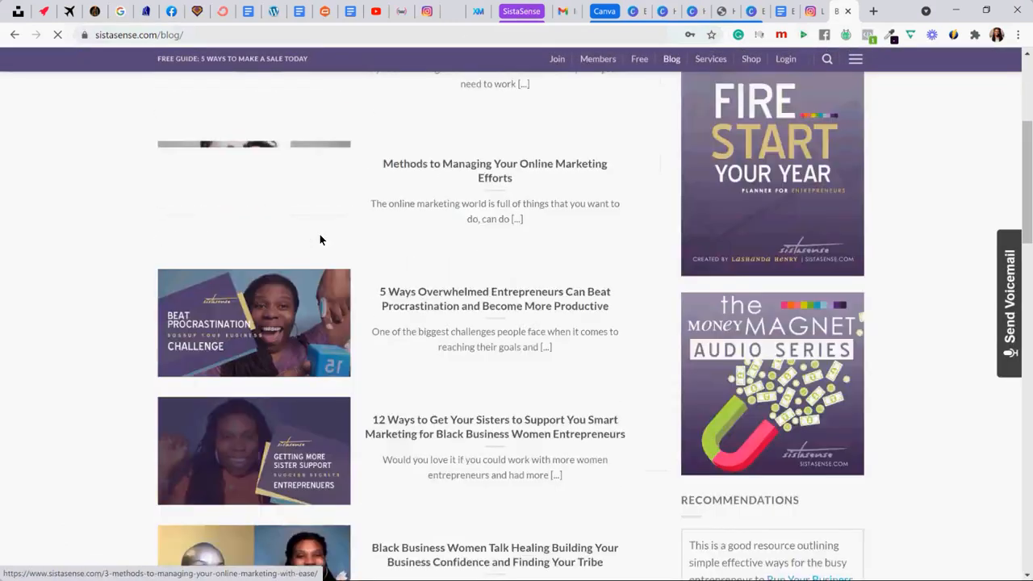
scroll(320, 236, down, 5)
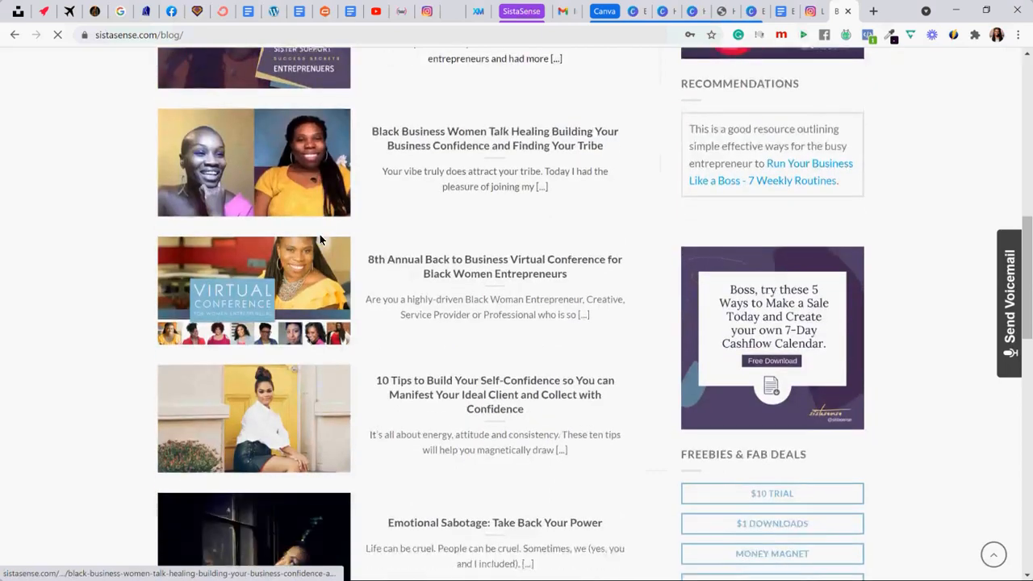
scroll(319, 236, down, 3)
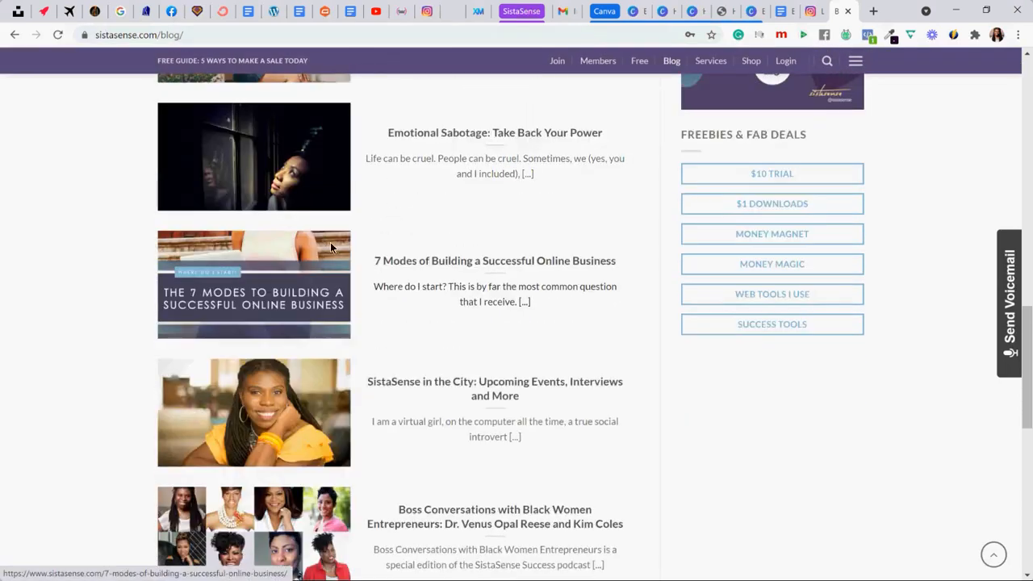
click(451, 261)
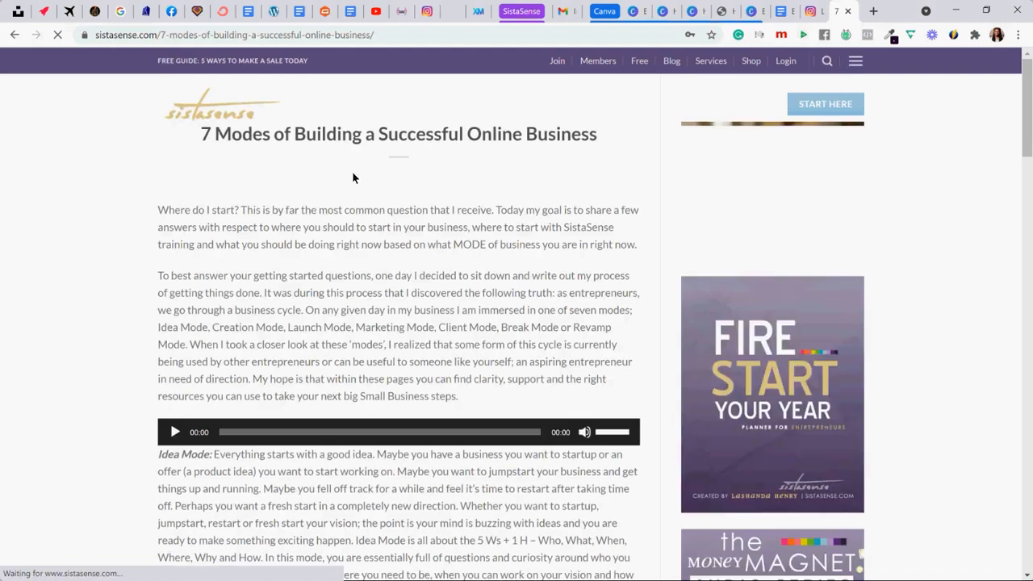
- Select the article's web address, then return to the brain dump document and place the cursor in the Podcasts item
click(310, 44)
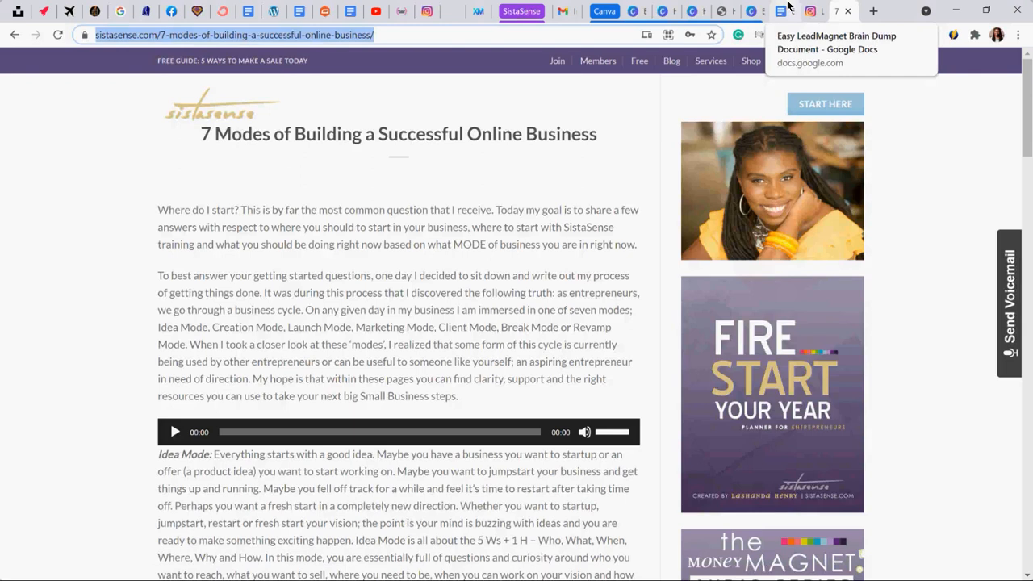
click(787, 9)
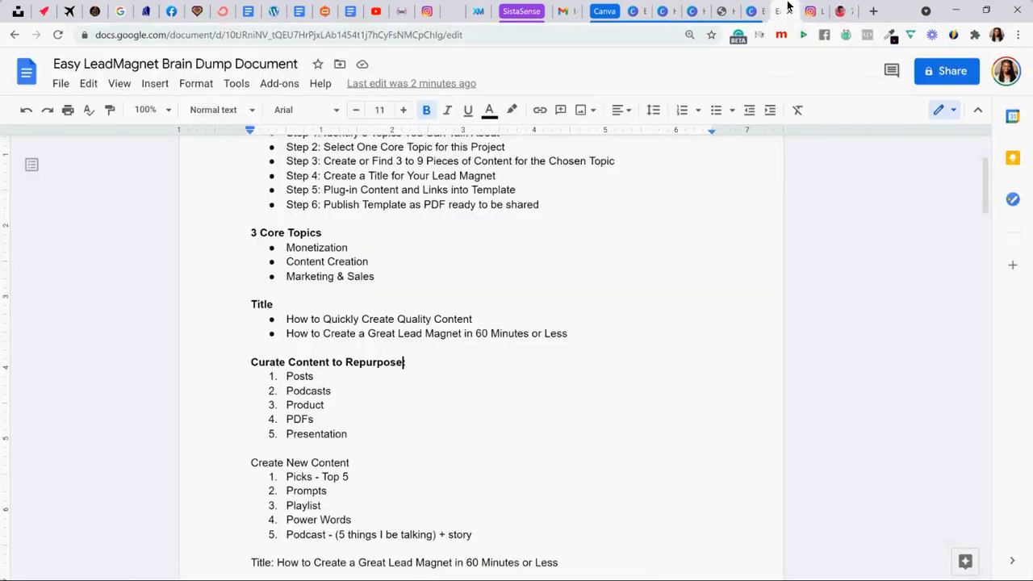
click(347, 392)
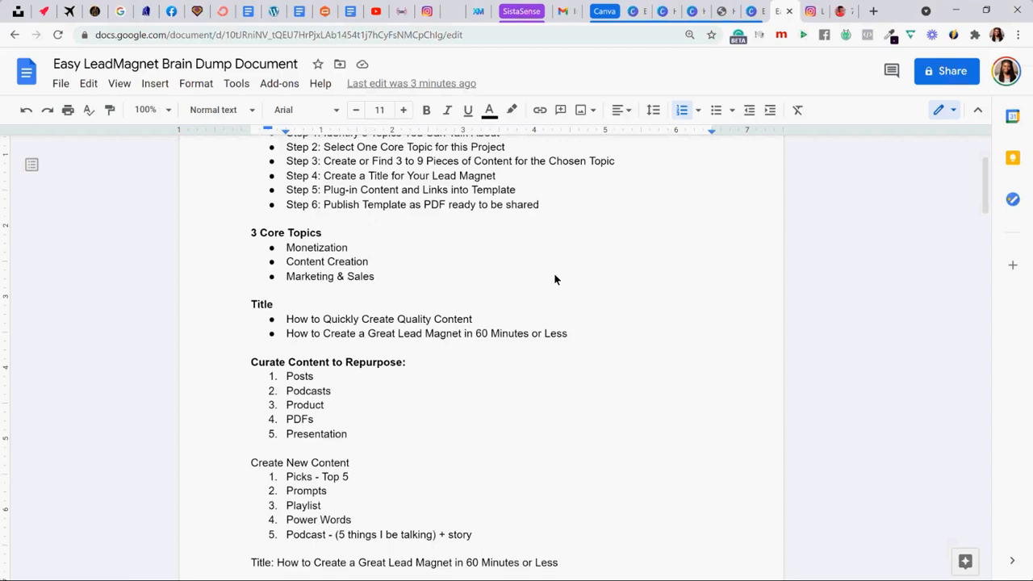
- Open Google Drive at drive.google.com in a new browser tab
click(874, 10)
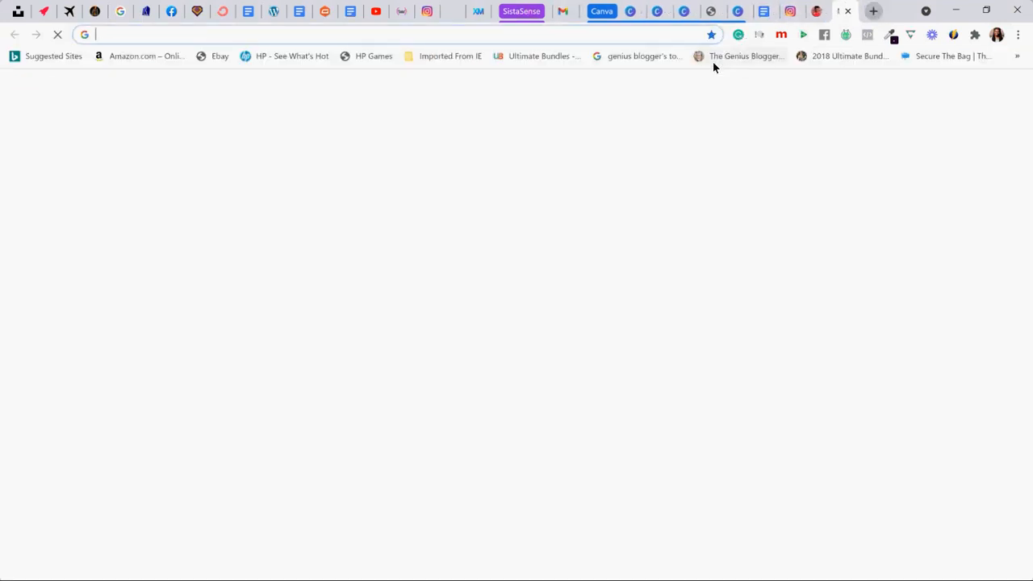
click(625, 34)
text(driv)
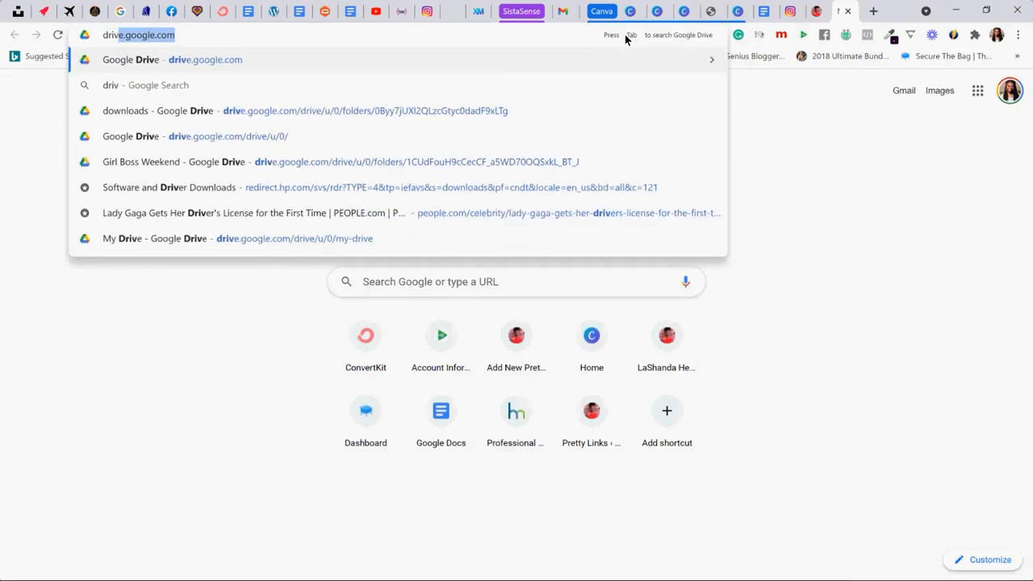
text(e.google.com)
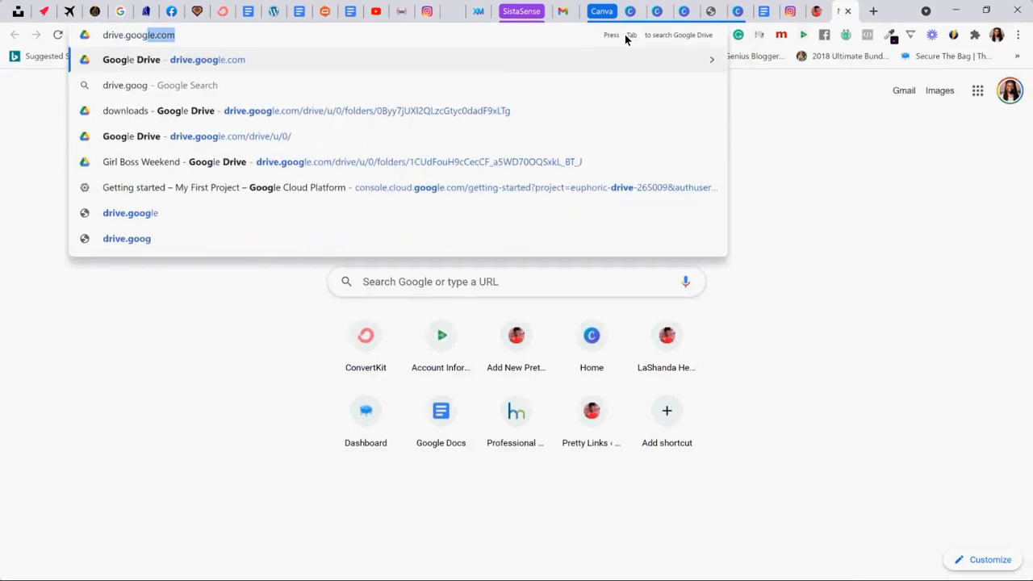
key(Return)
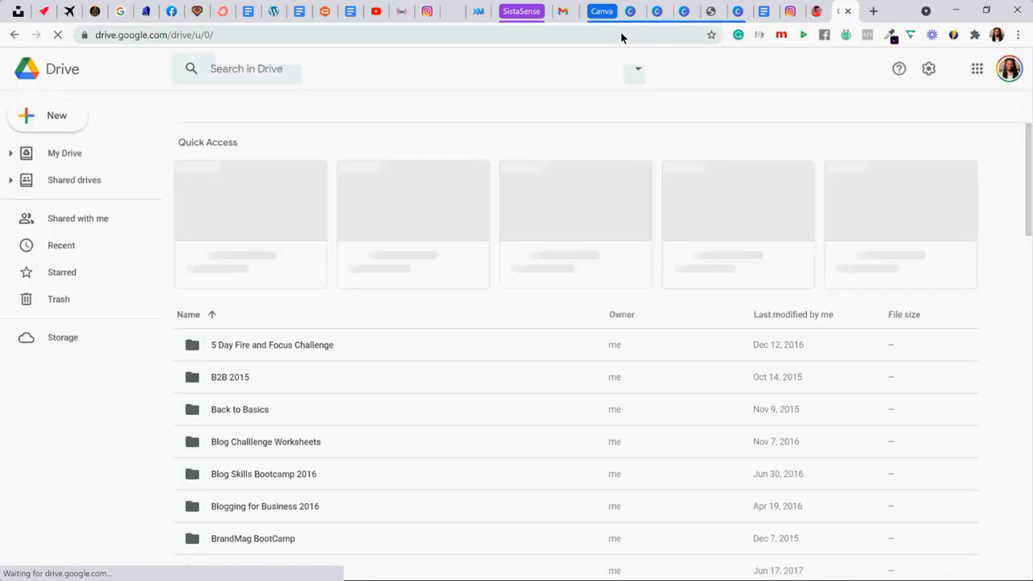
- Search Drive for "3" and open the file "3 of 13 Marketing Secrets.pdf"
click(457, 73)
text(3)
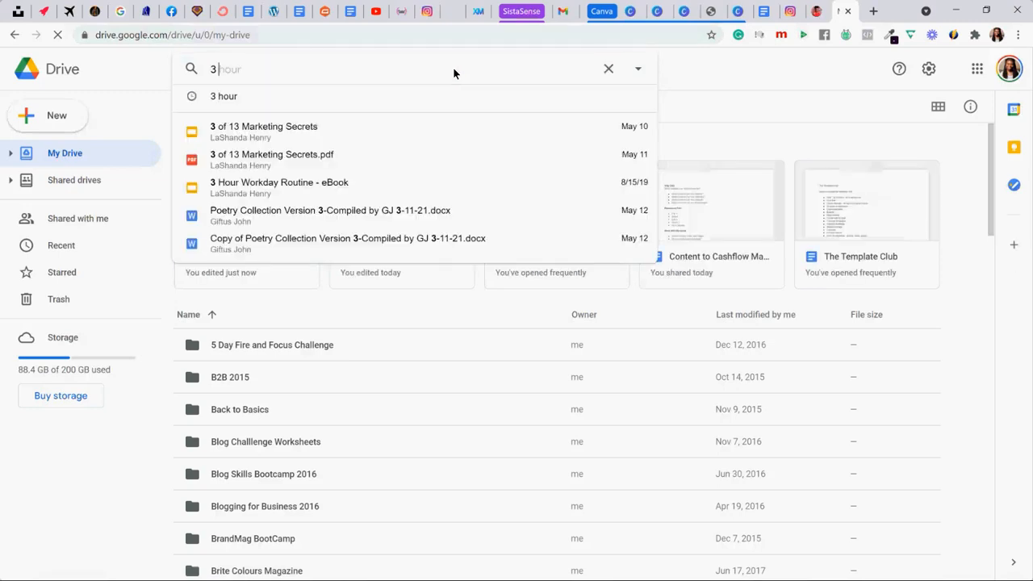
click(351, 159)
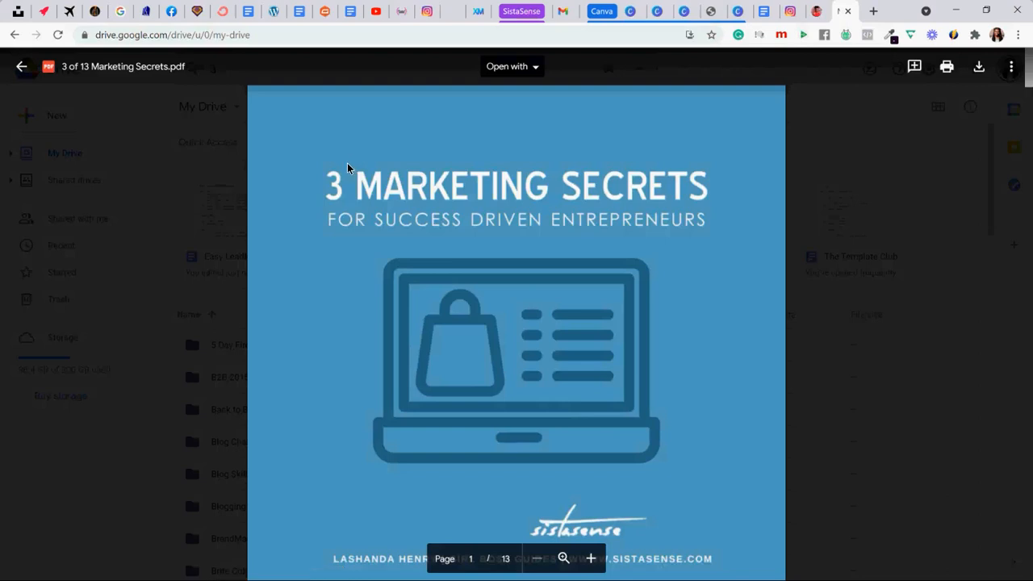
- Skim the PDF's cover, title page and Start Here page, then return to the "7 Modes of Building a Successful Online Business" article
scroll(347, 166, down, 1)
scroll(345, 167, down, 3)
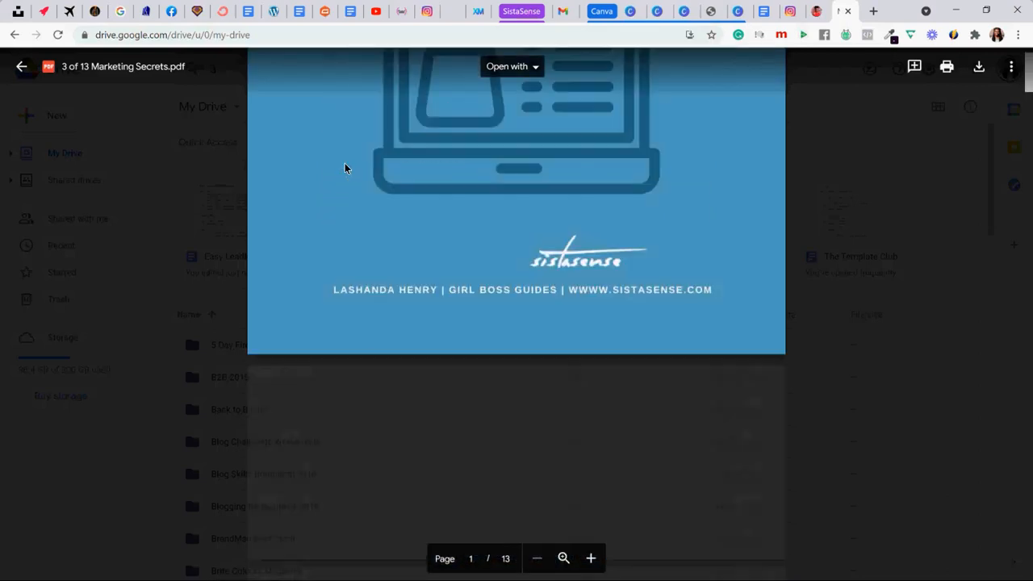
scroll(345, 167, up, 4)
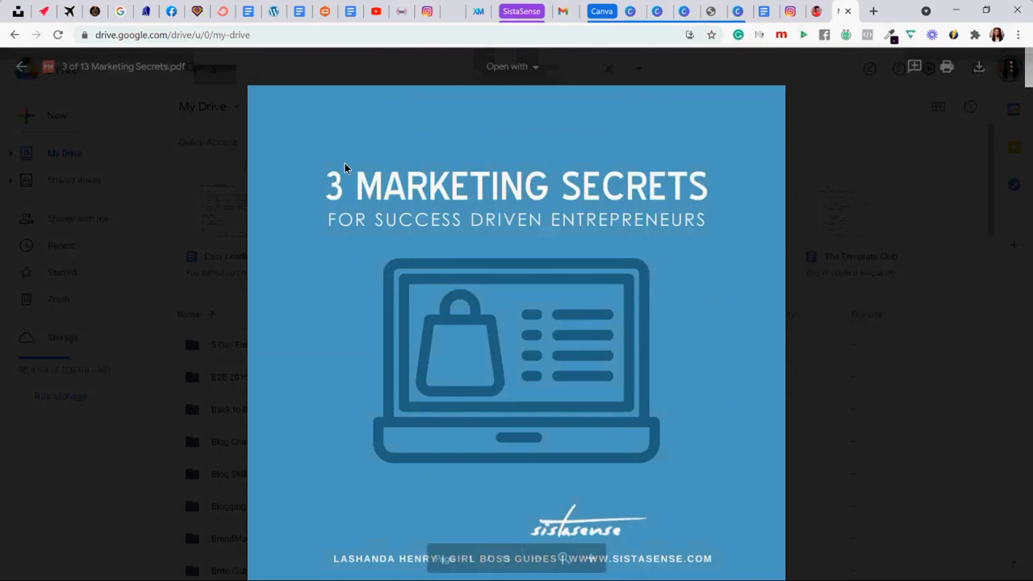
scroll(345, 167, down, 8)
scroll(345, 167, down, 10)
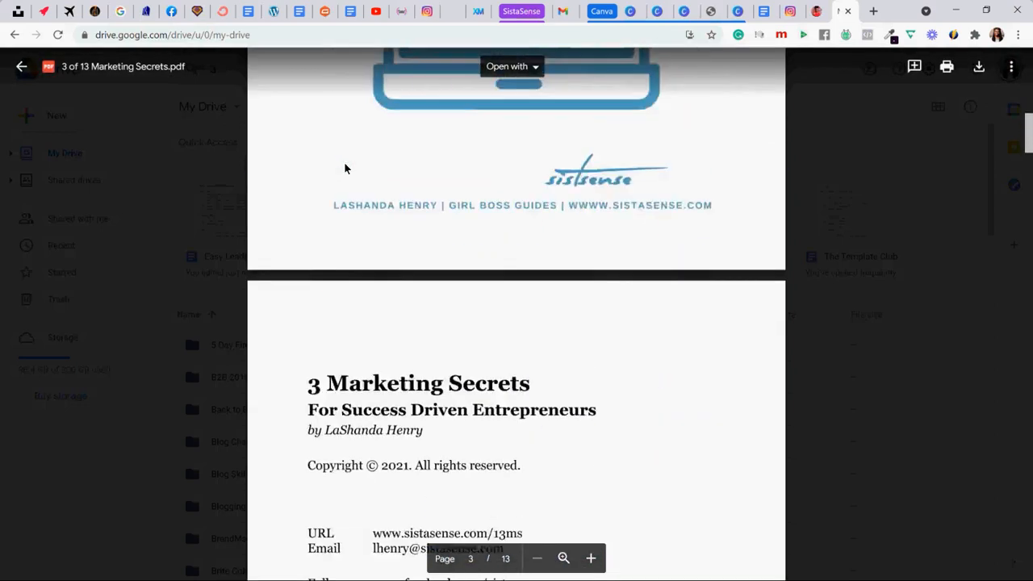
scroll(345, 167, down, 5)
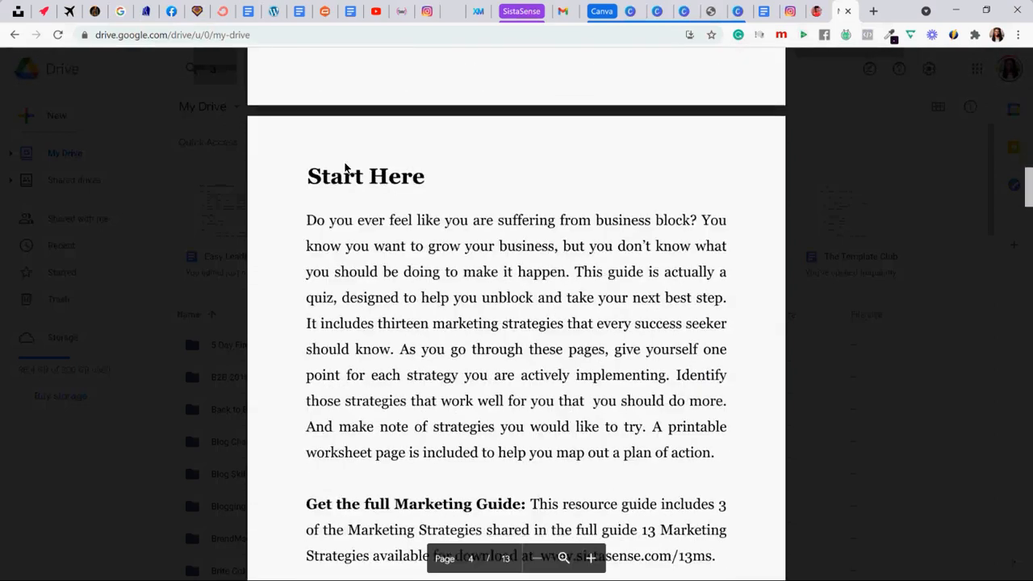
scroll(346, 166, up, 9)
scroll(347, 168, up, 12)
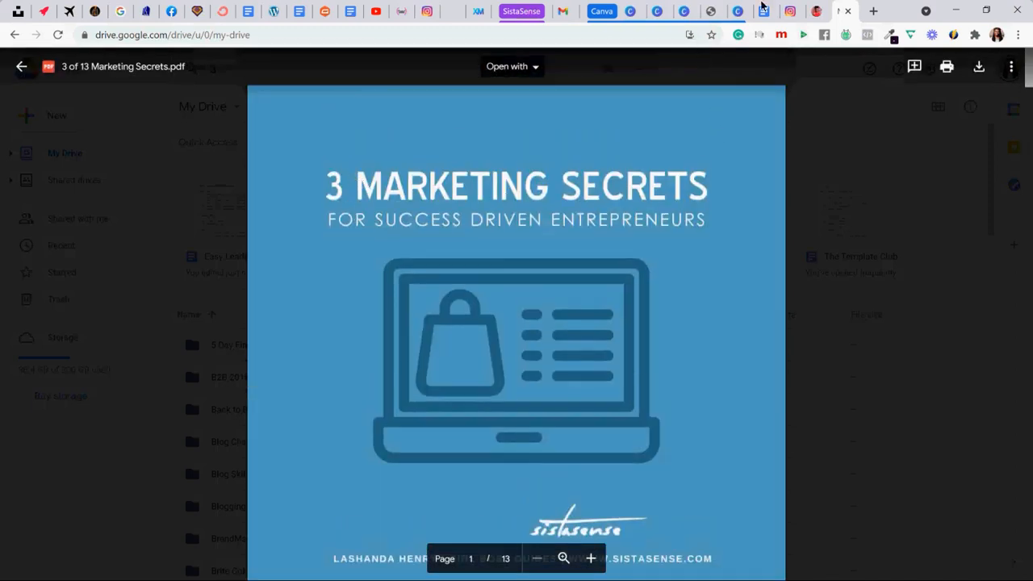
click(816, 8)
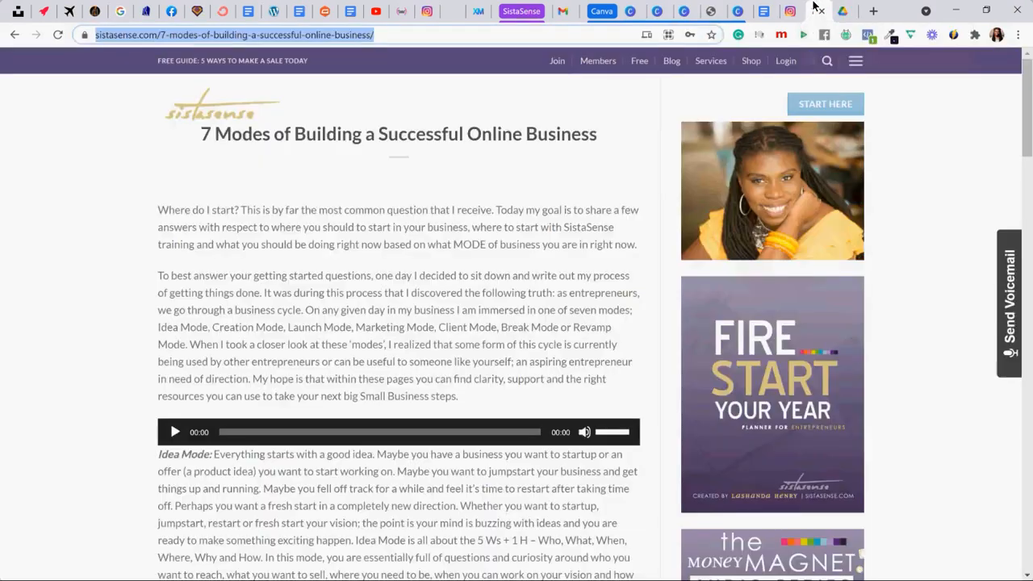
- In the brain dump document, make the "Create New Content" heading bold and add a colon to its end
click(759, 18)
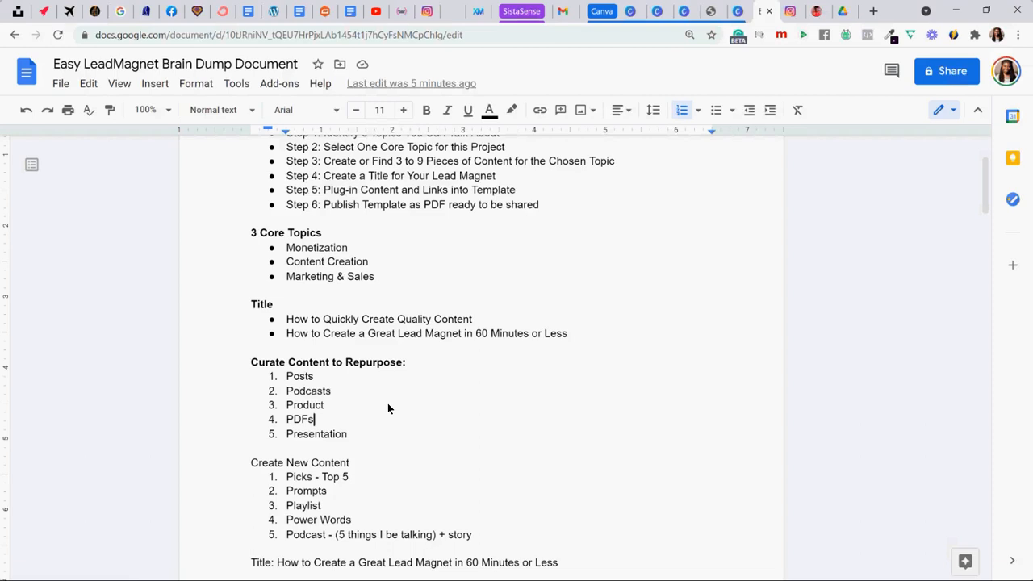
drag(251, 462, 352, 471)
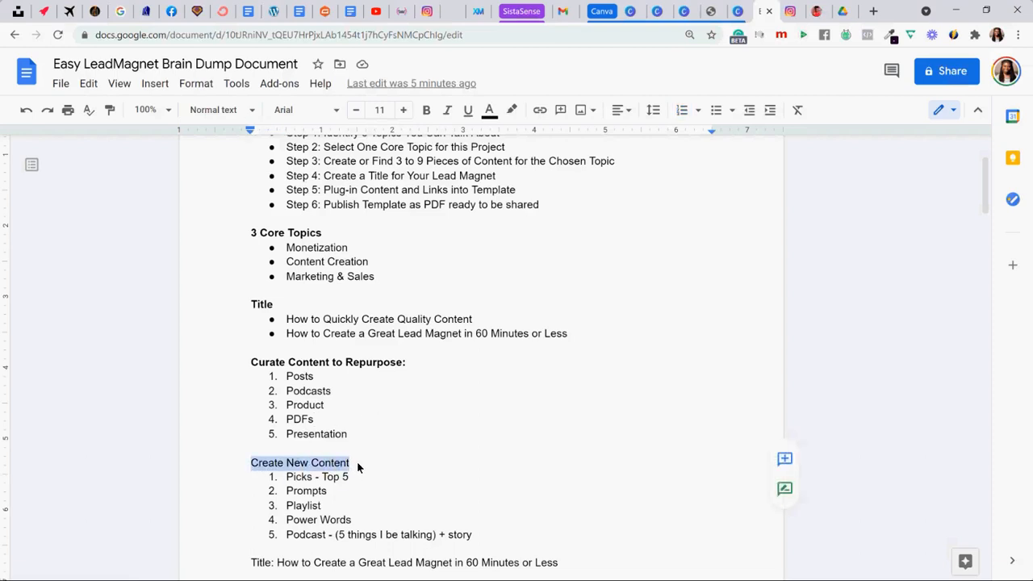
key(ctrl+b)
click(356, 460)
scroll(359, 461, down, 2)
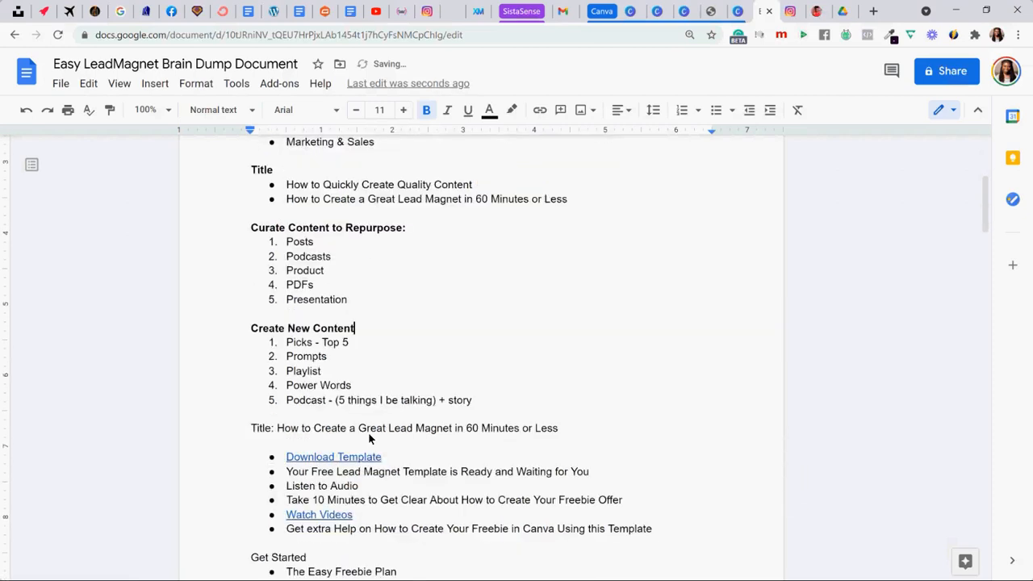
scroll(368, 432, up, 2)
scroll(382, 440, down, 4)
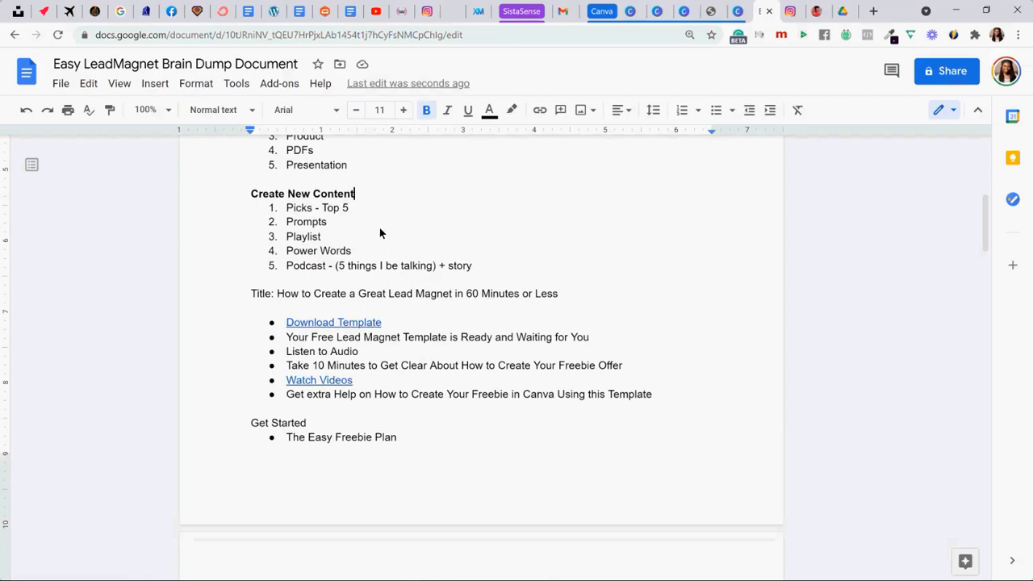
text(:)
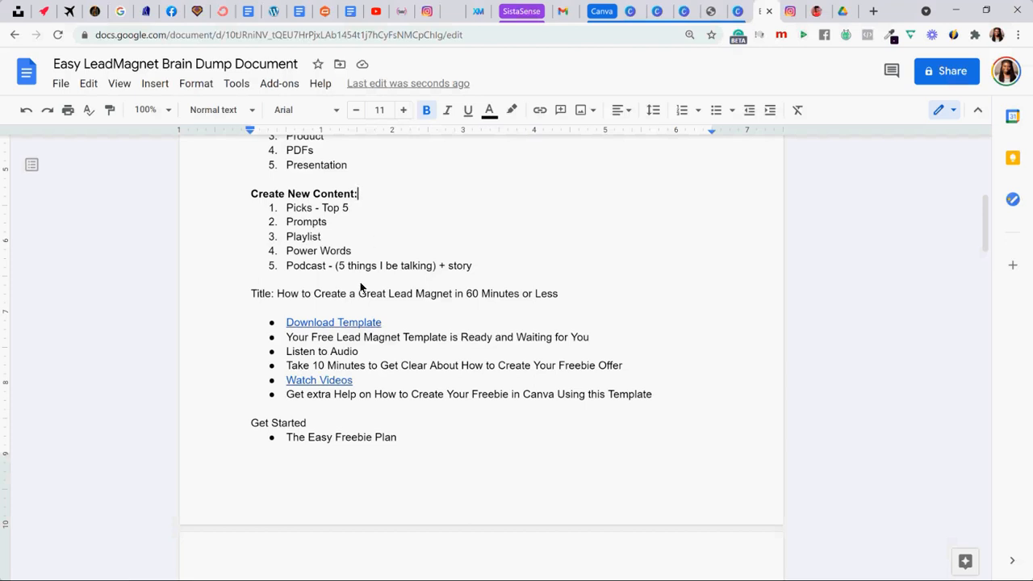
- Shorten the fifth Create New Content item to "Podcast" and restore the blank line beneath the list
drag(326, 265, 469, 272)
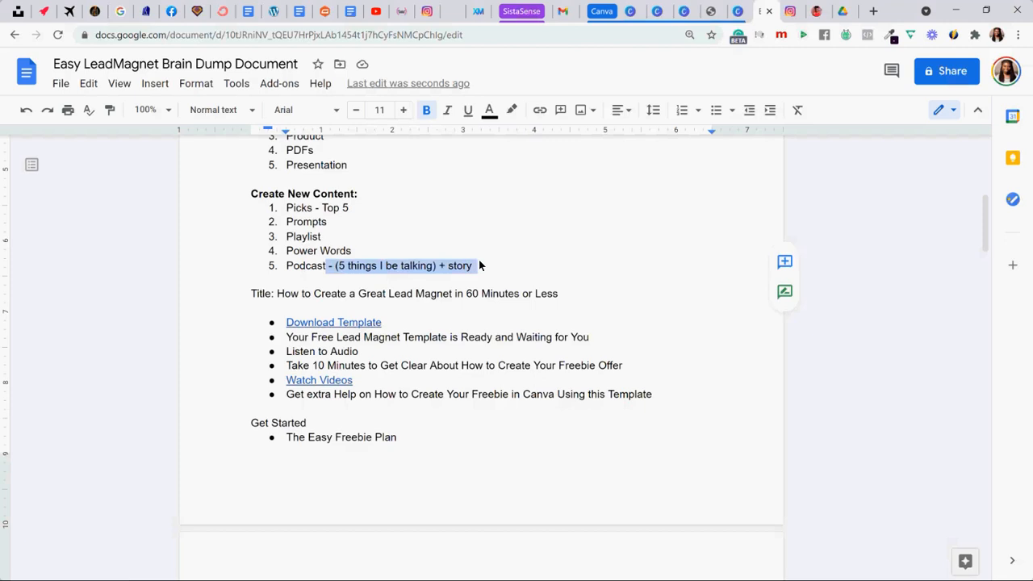
key(BackSpace)
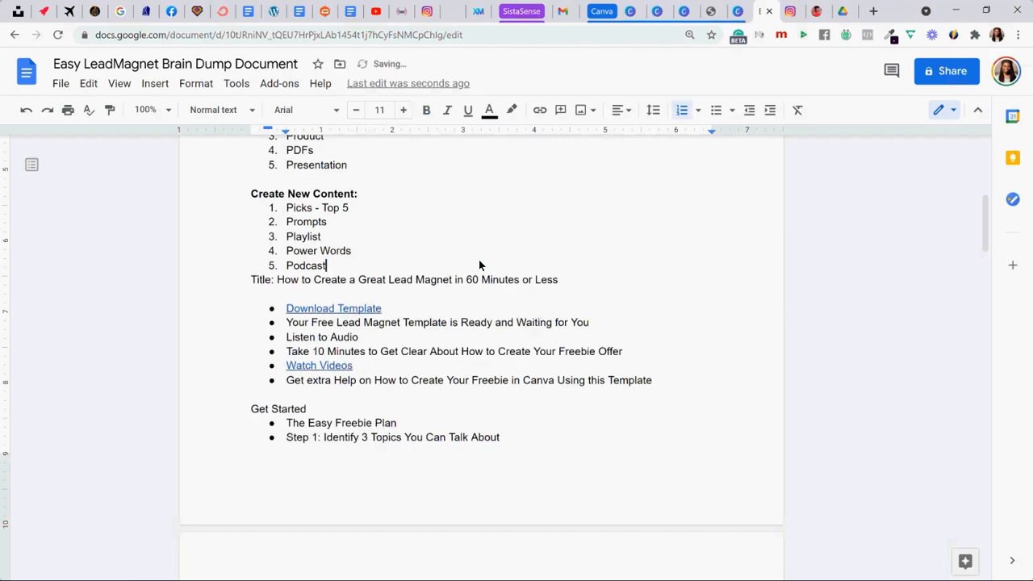
key(Return)
key(BackSpace)
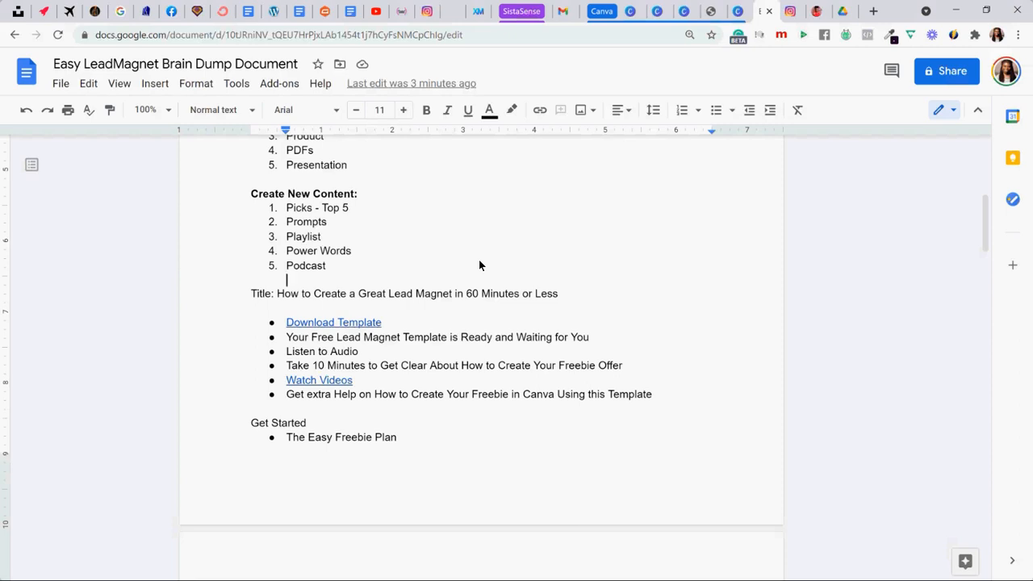
- Make the line "Title: How to Create a Great Lead Magnet in 60 Minutes or Less" bold
scroll(478, 259, up, 3)
scroll(474, 261, up, 2)
scroll(474, 260, down, 2)
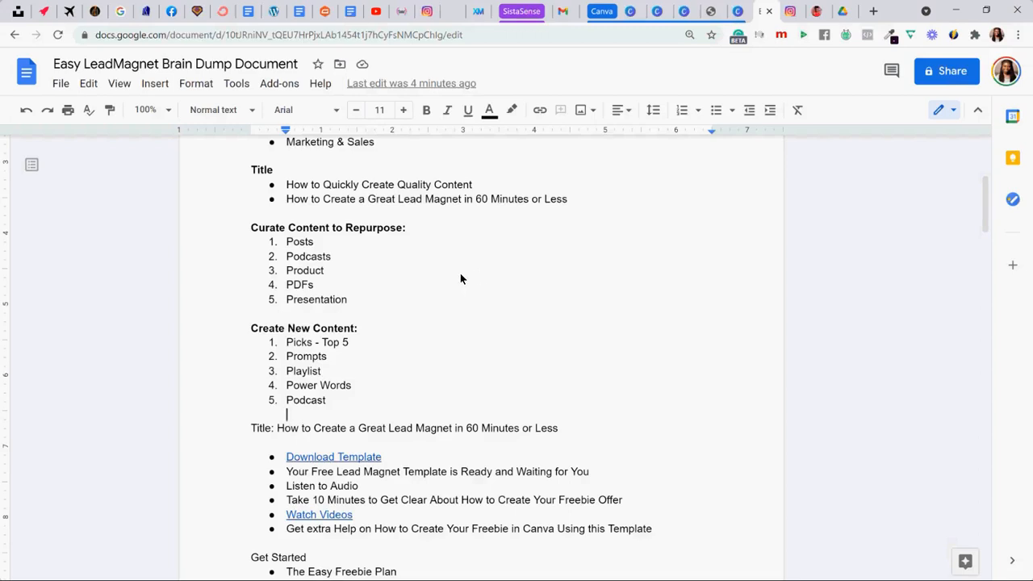
scroll(446, 275, down, 1)
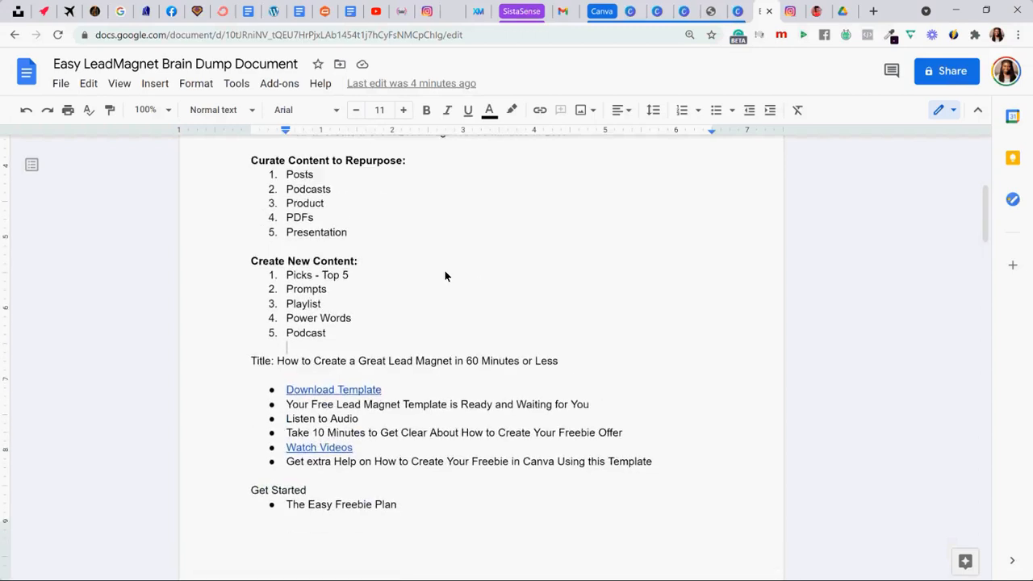
drag(247, 365, 560, 362)
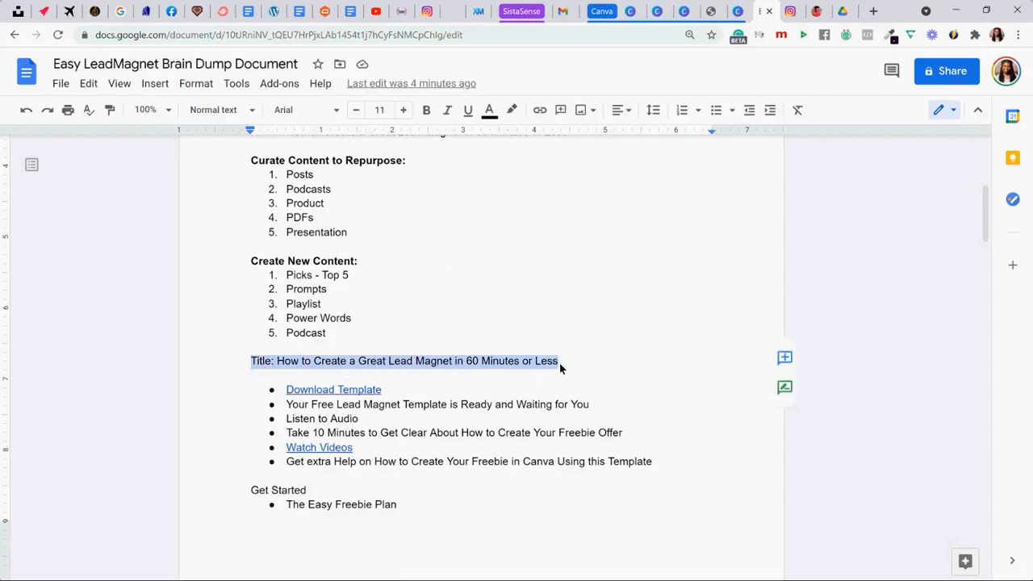
key(ctrl+b)
click(558, 305)
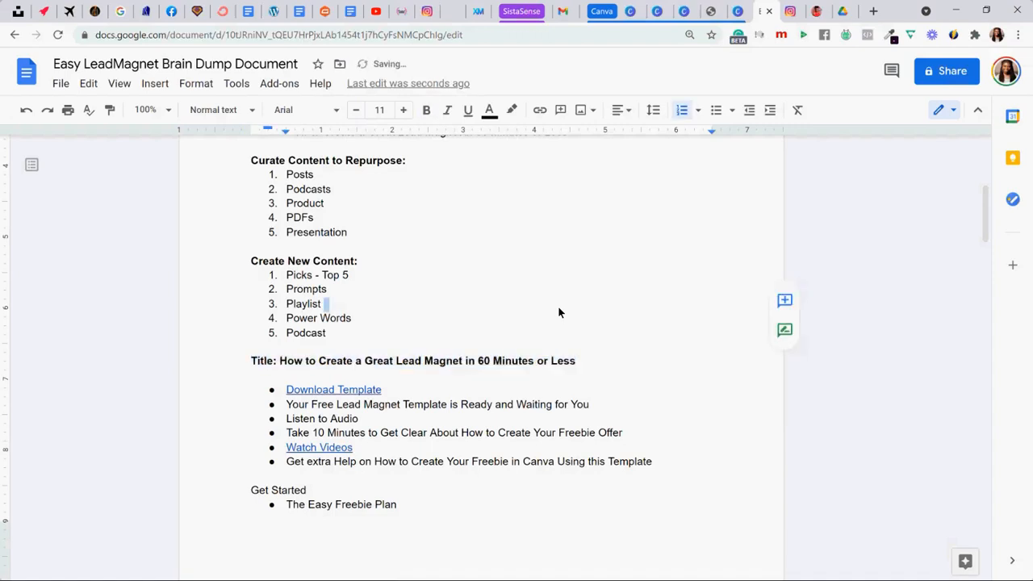
scroll(559, 306, down, 1)
click(484, 328)
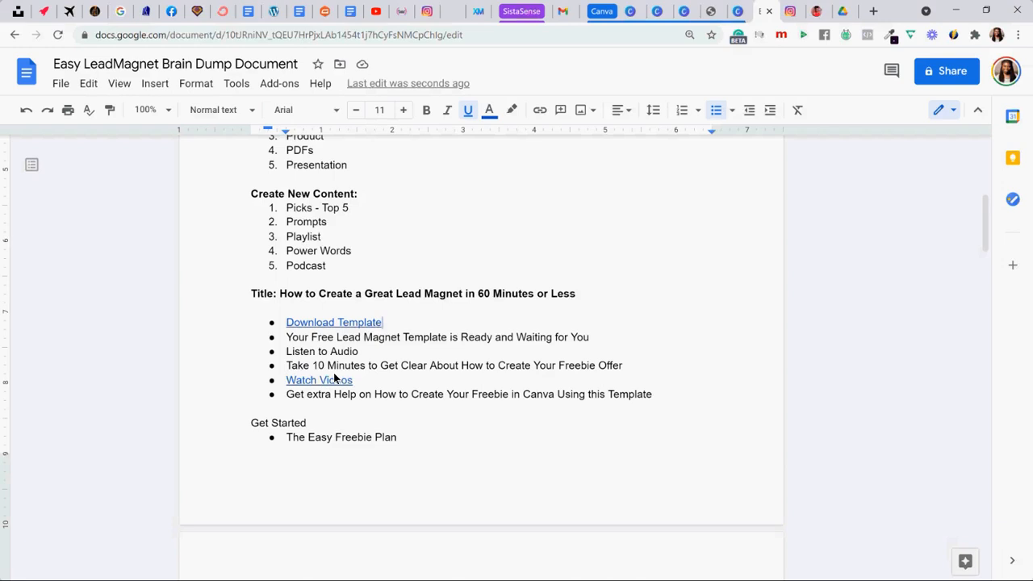
scroll(340, 355, down, 1)
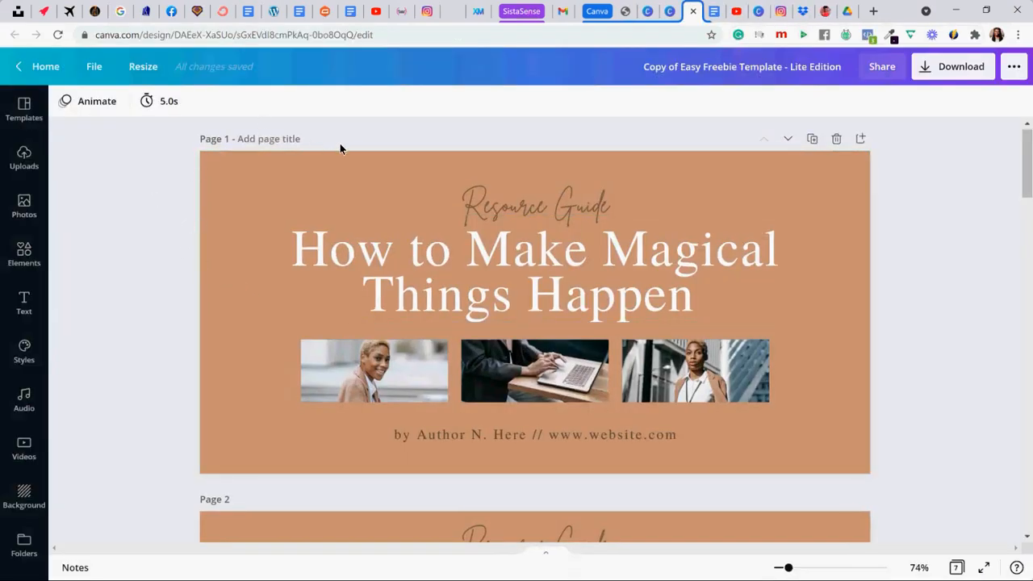
- In the Canva freebie template, rename the design as "How to Quickly Create a Lead Magnet - Free SistaSense Guide"
click(671, 72)
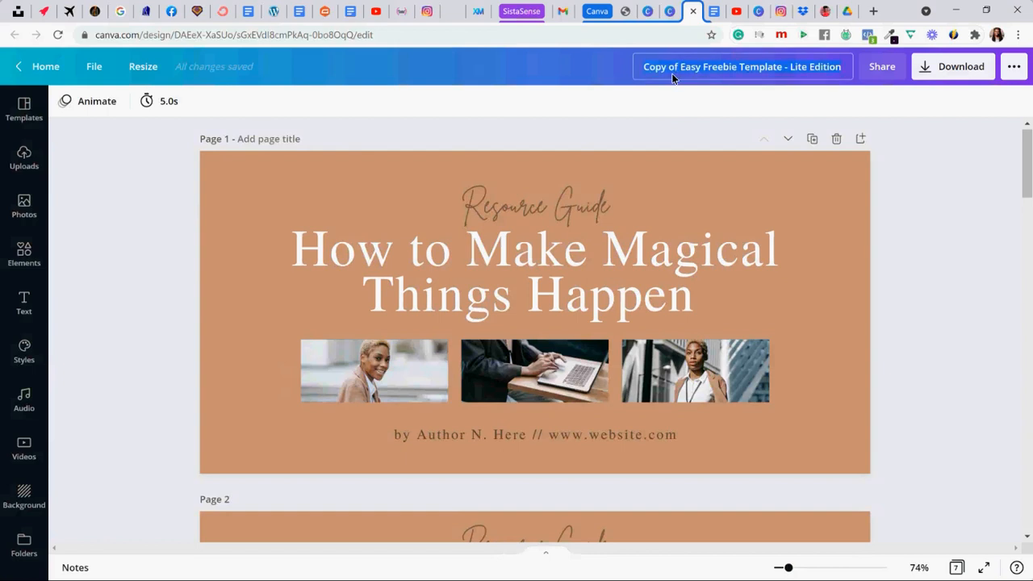
text(How to Qui)
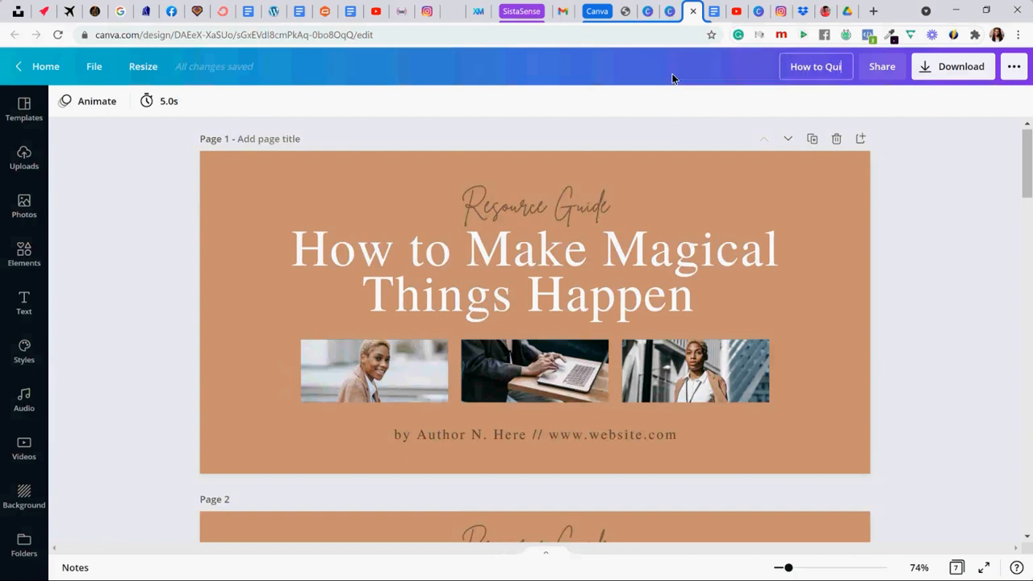
text(ckly Create a)
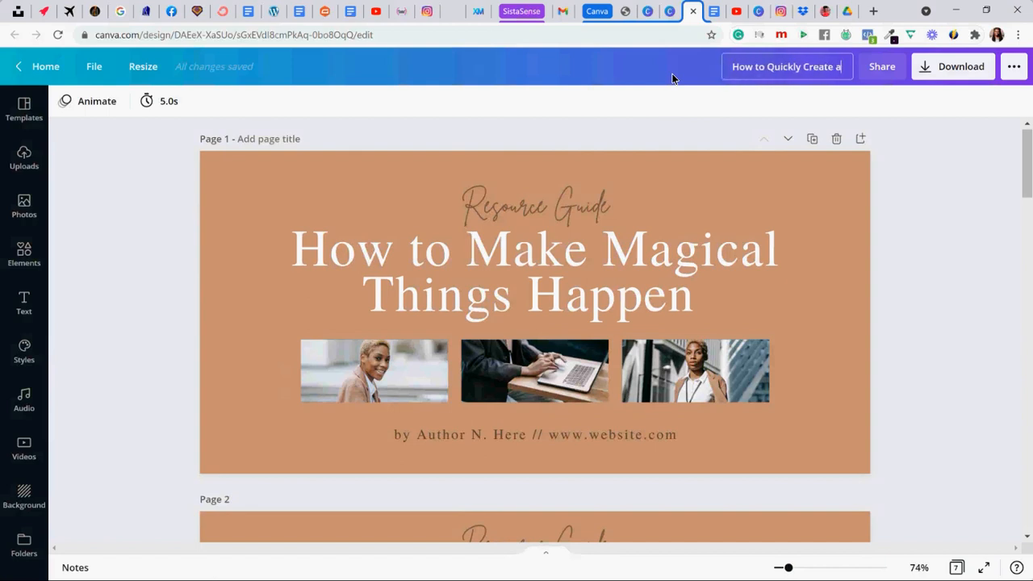
text( Lead)
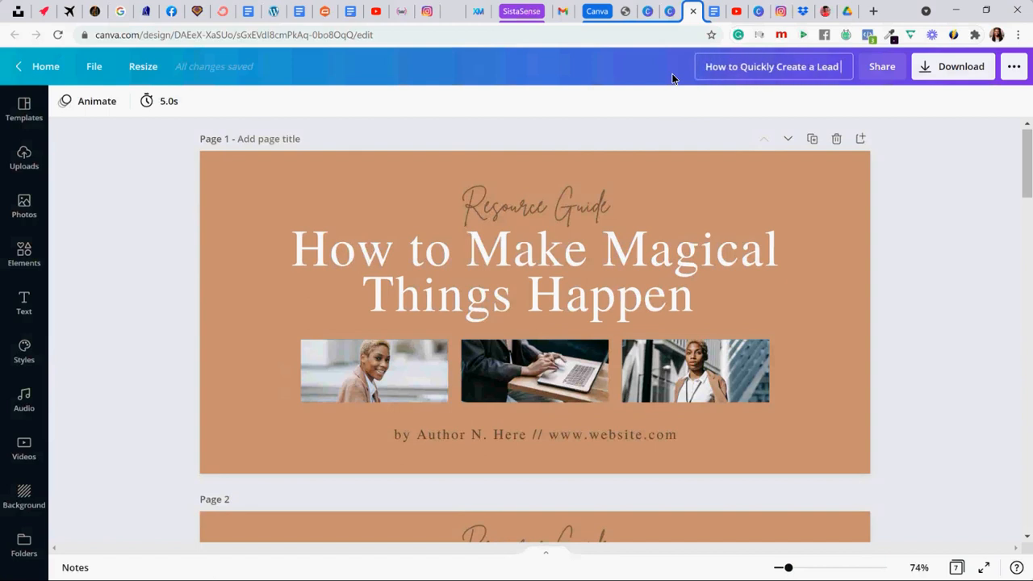
text( Magnet - Fre)
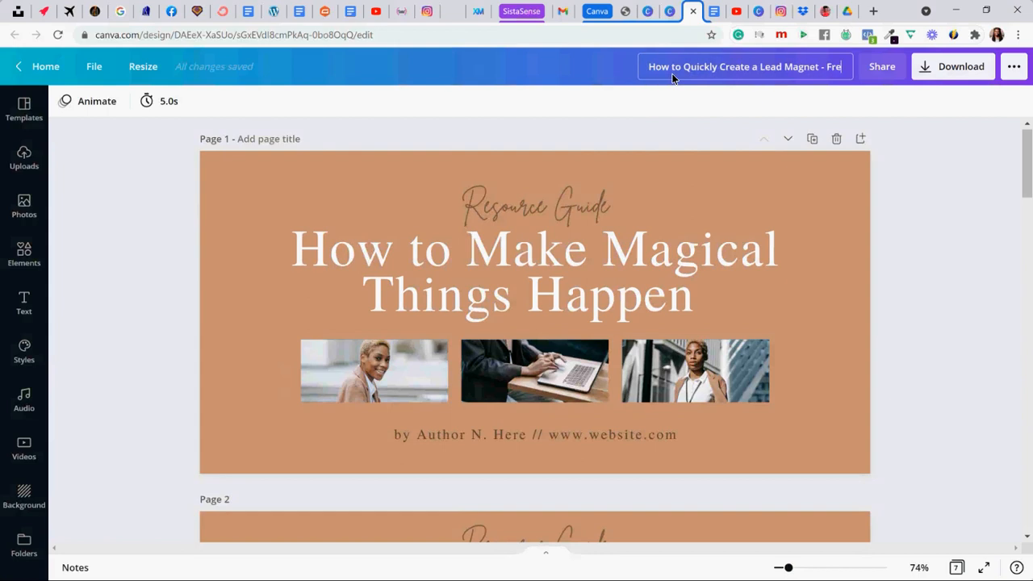
text(e SistaSense Guide)
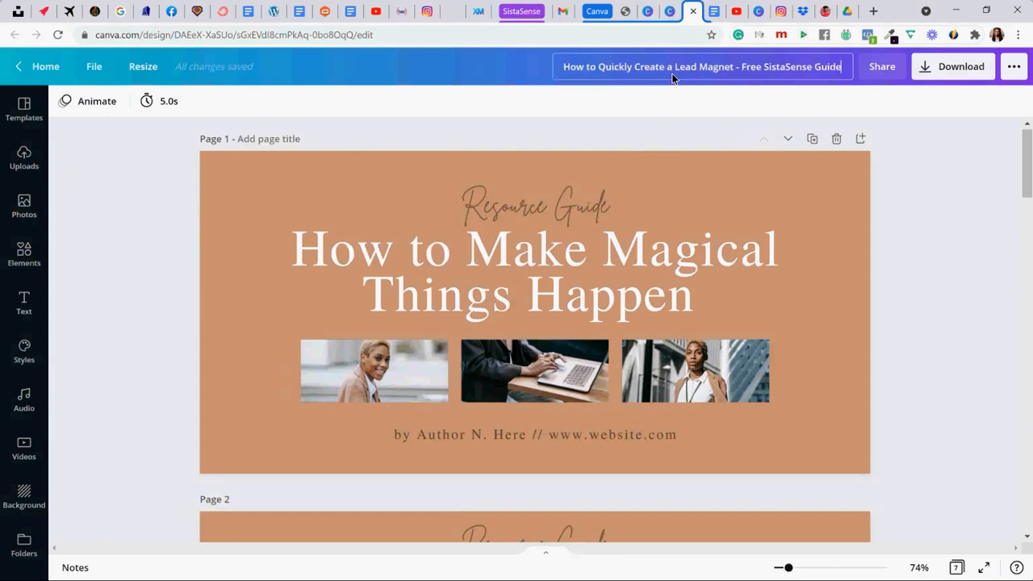
key(Return)
- Change the page 1 background to the medium dark purple brand color
click(386, 168)
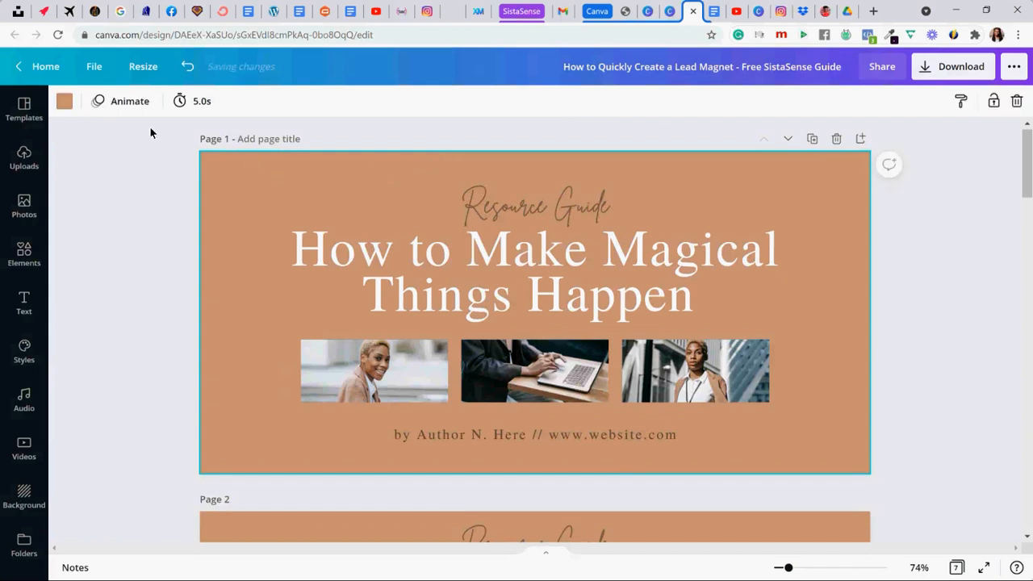
click(65, 103)
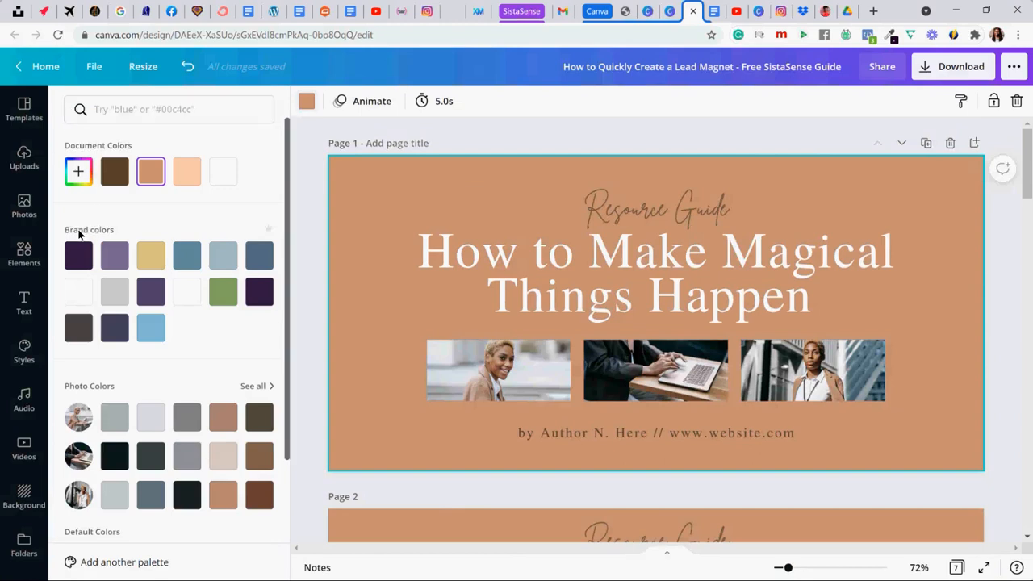
click(150, 292)
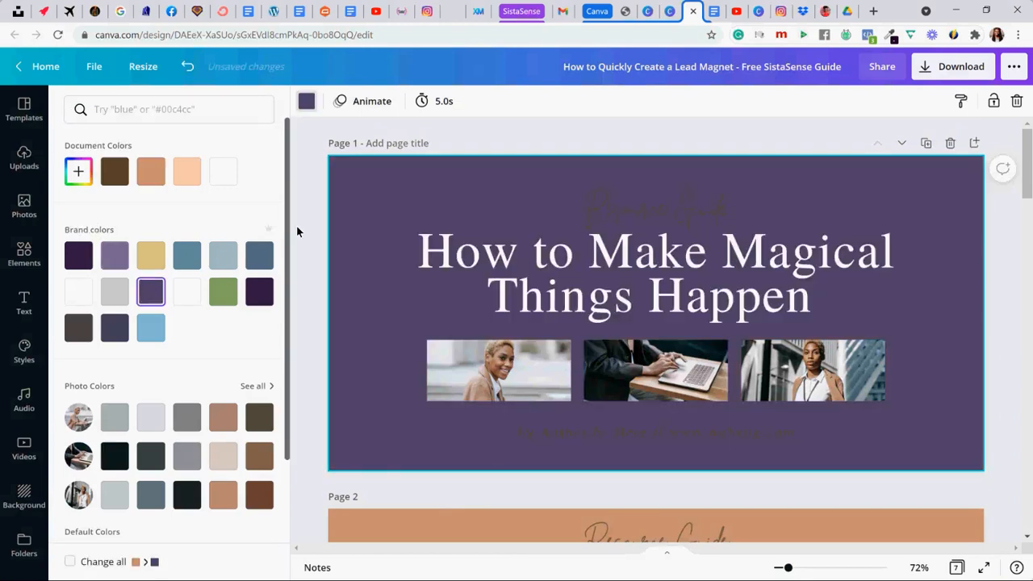
- Start replacing the "Resource Guide" text above the cover title and change its color to white
click(622, 215)
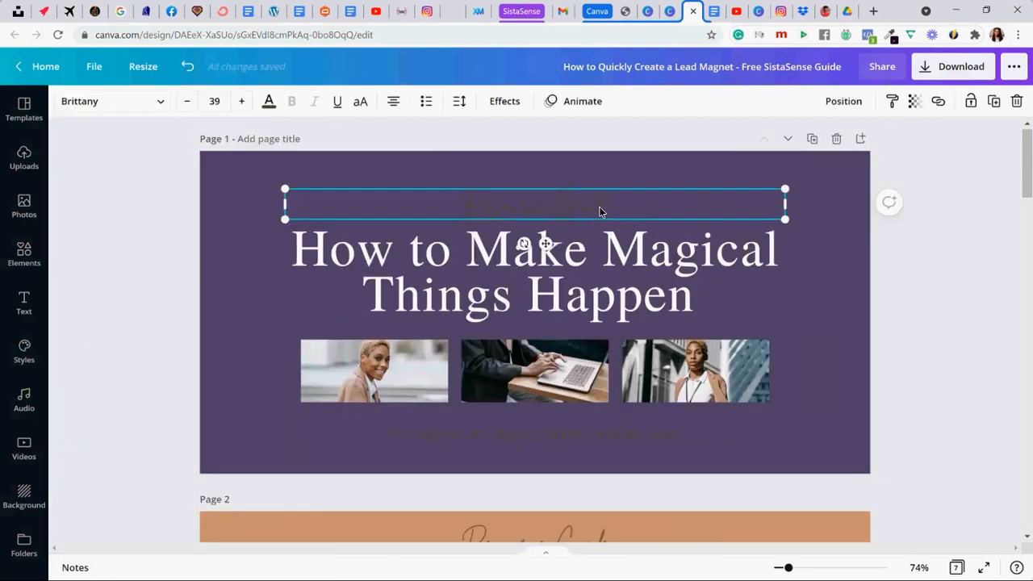
double_click(599, 212)
click(599, 211)
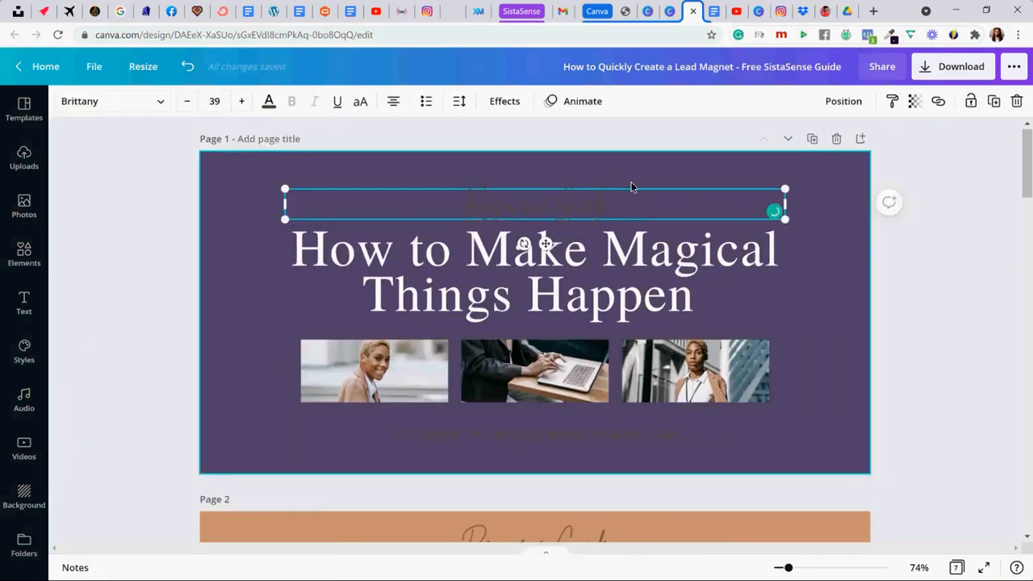
key(ctrl+a)
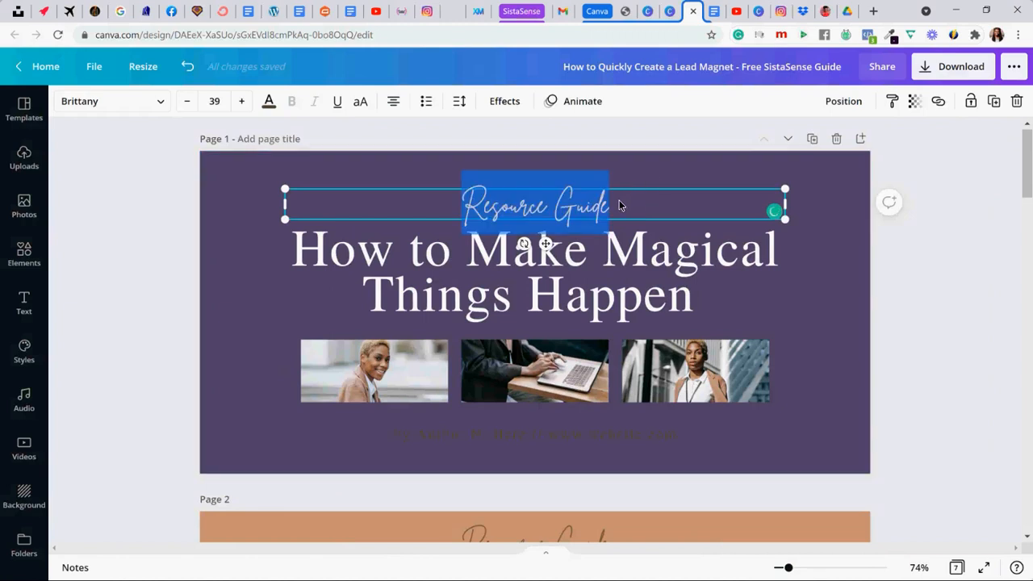
key(BackSpace)
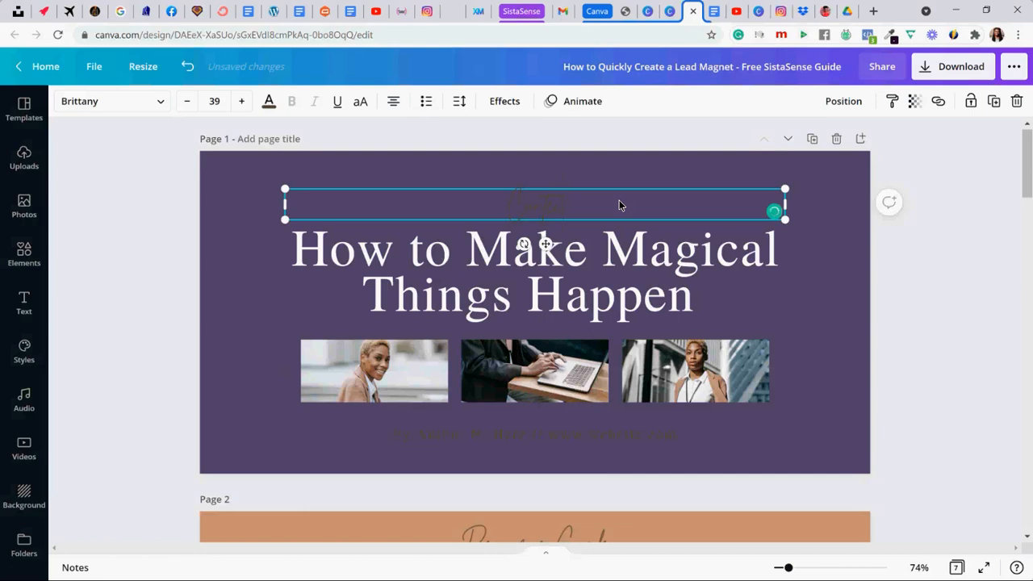
key(ctrl+a)
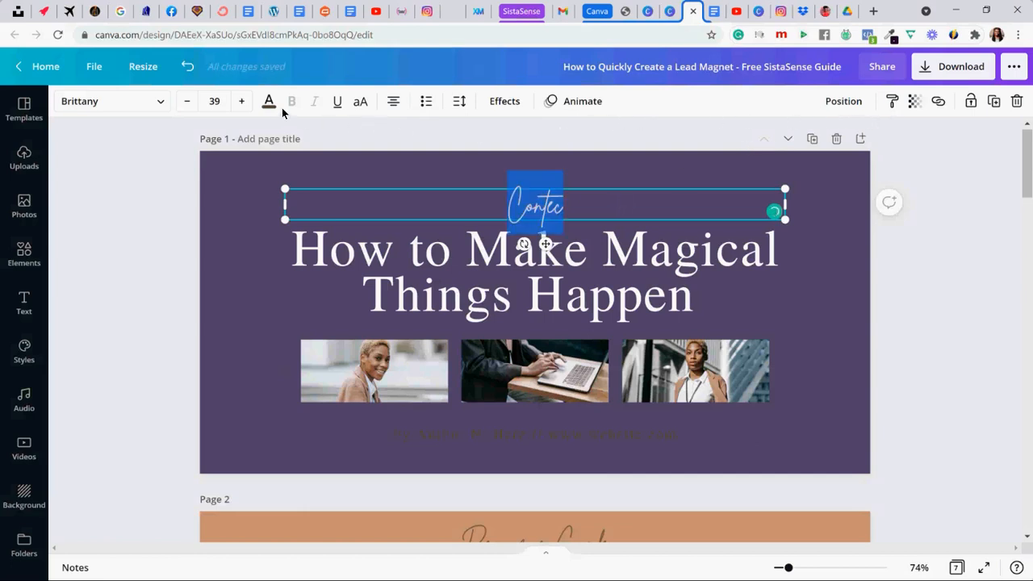
click(269, 102)
click(259, 171)
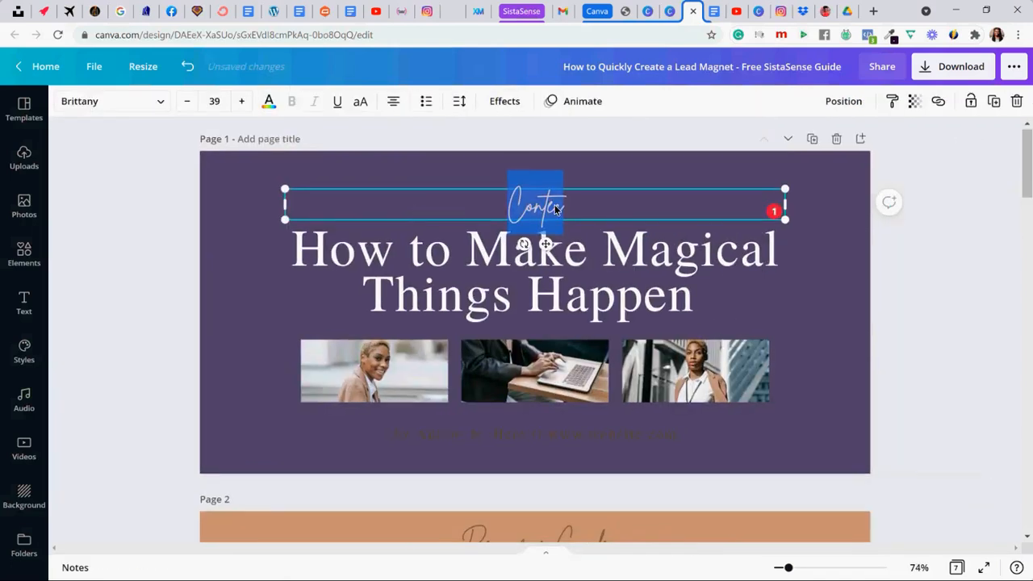
- Replace the script text above the cover title with "Content Creation Guide"
click(555, 205)
click(574, 204)
double_click(572, 203)
text(Content Cre)
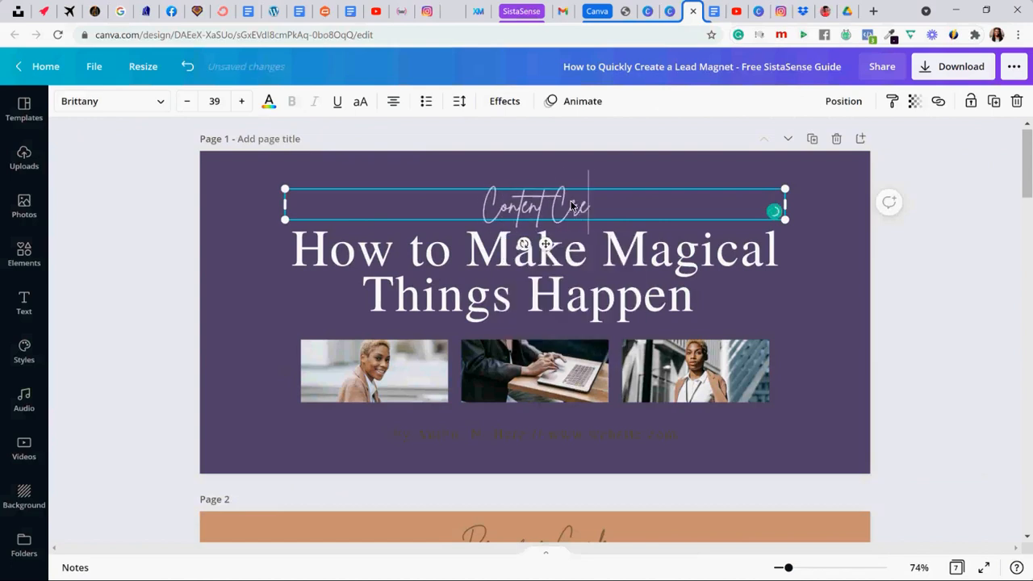
text(ation Guide)
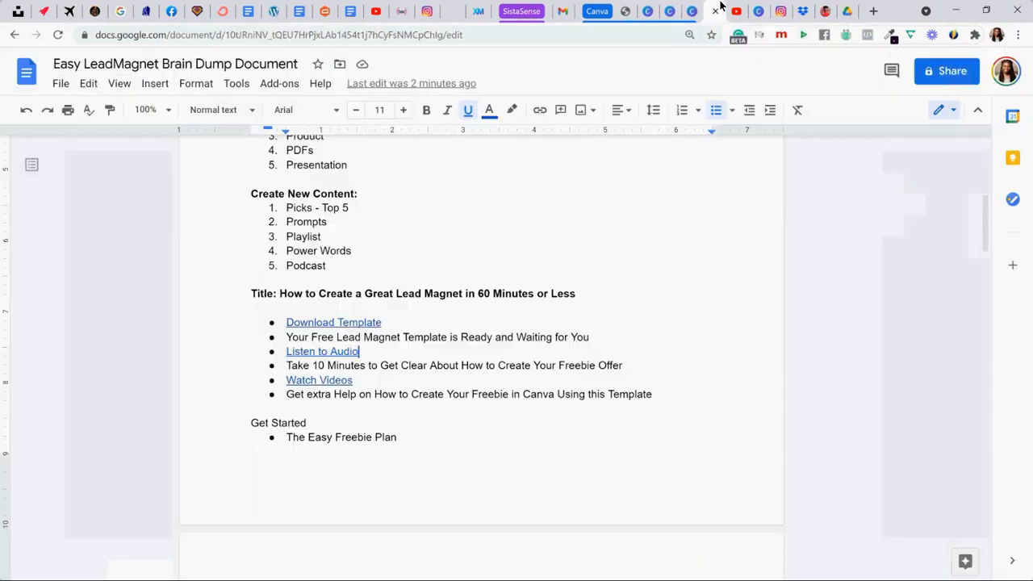
- Replace the cover title with "How to Create a Great Lead Magnet in 60 Minutes or Less" copied from the Google Docs brain dump document
click(715, 11)
drag(279, 294, 579, 298)
key(ctrl+c)
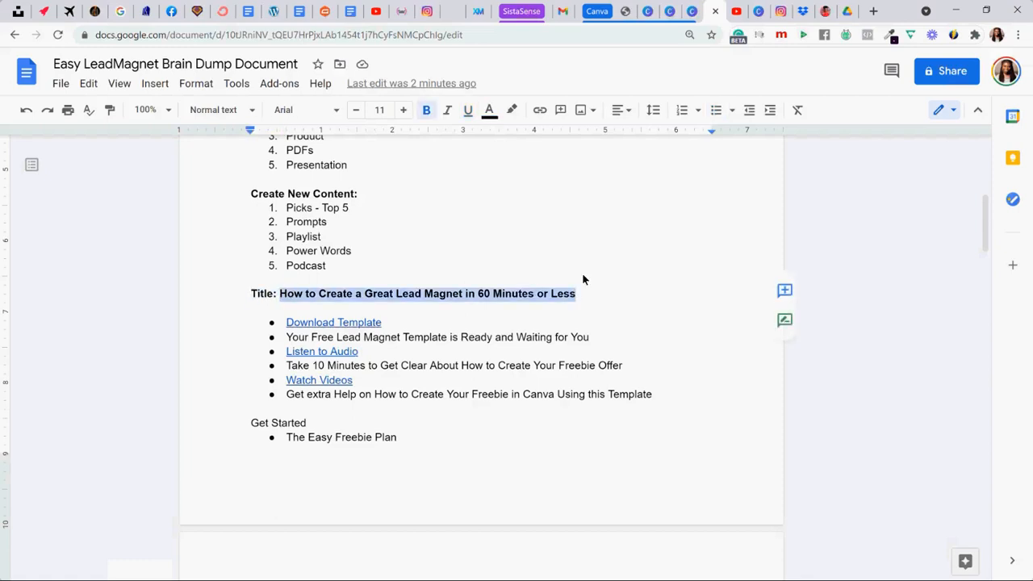
click(692, 11)
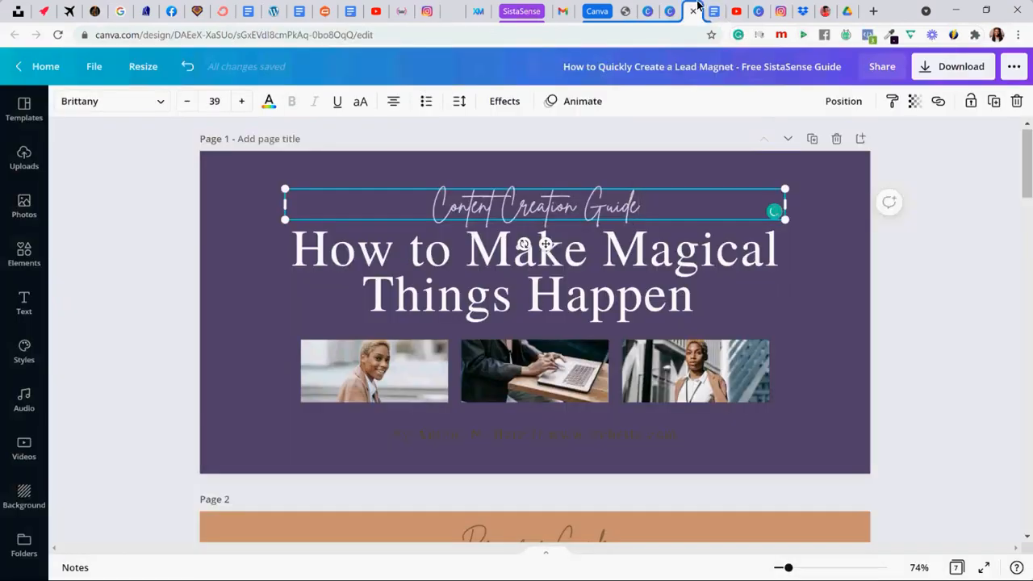
click(548, 41)
key(ctrl+v)
click(565, 274)
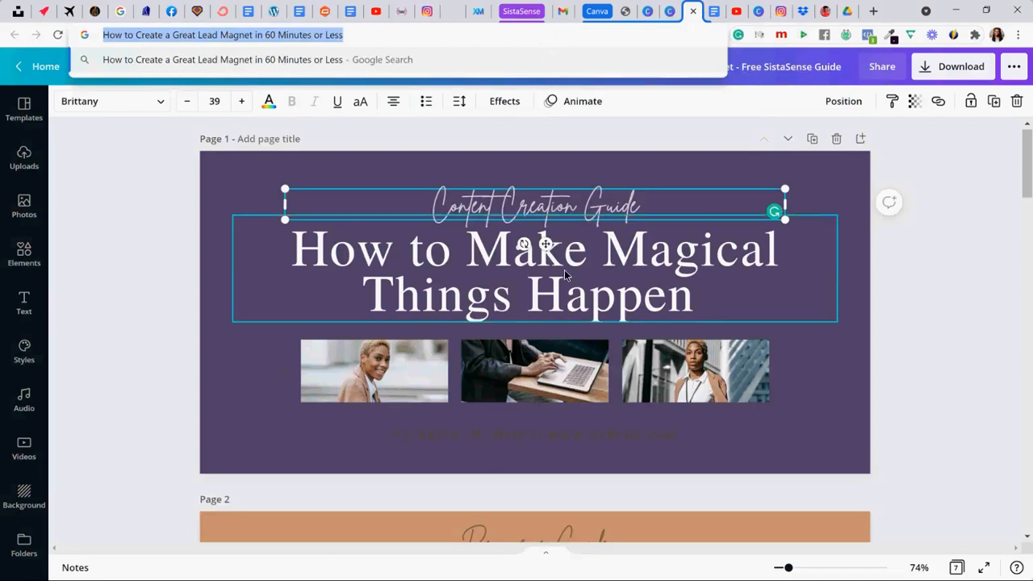
key(ctrl+a)
key(ctrl+v)
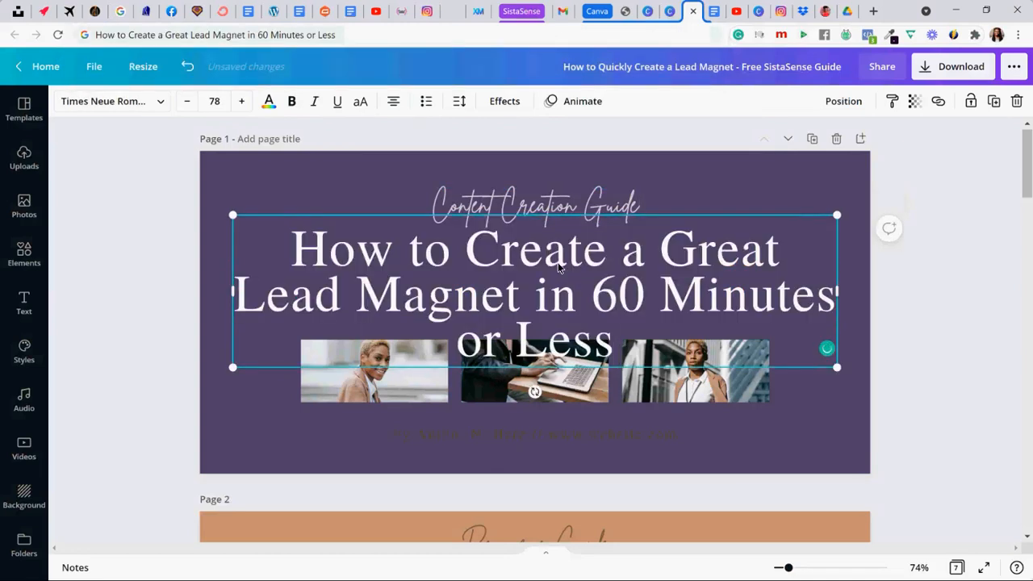
- Hyphenate "60 Minutes" in the cover title so it reads "60-Minutes"
drag(646, 295, 662, 297)
text(-)
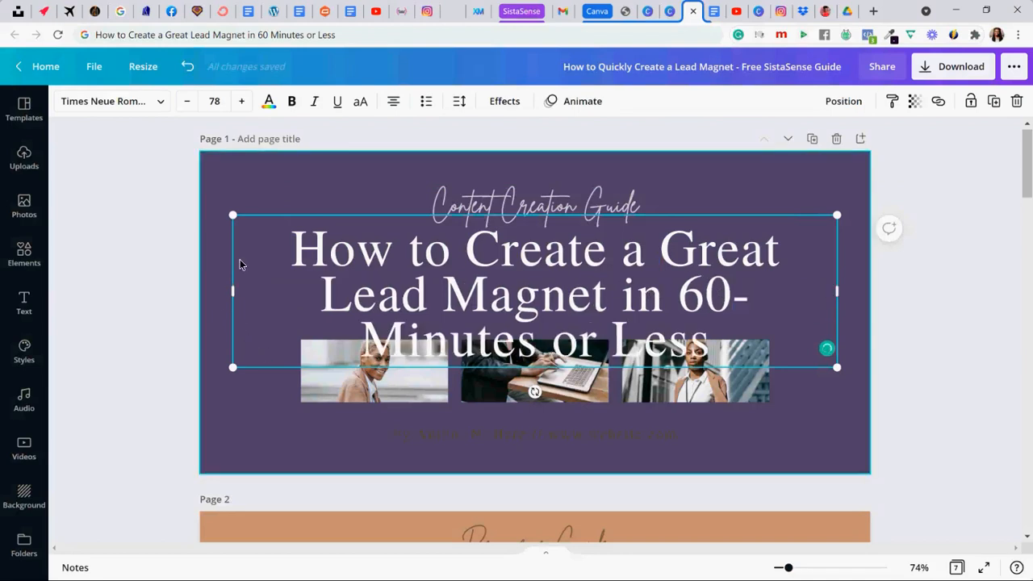
click(185, 216)
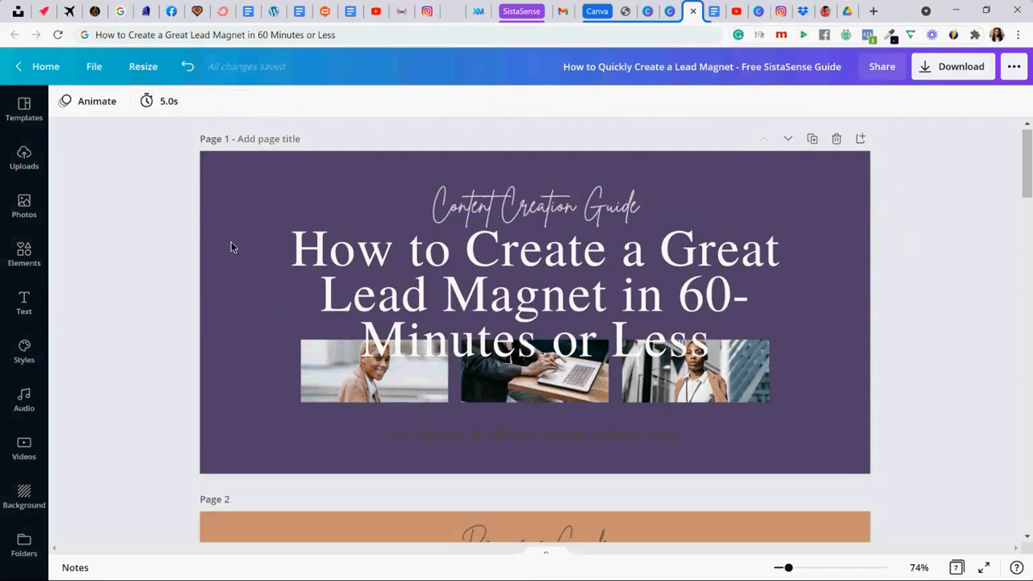
- Reduce the cover title's font size to 70
click(315, 256)
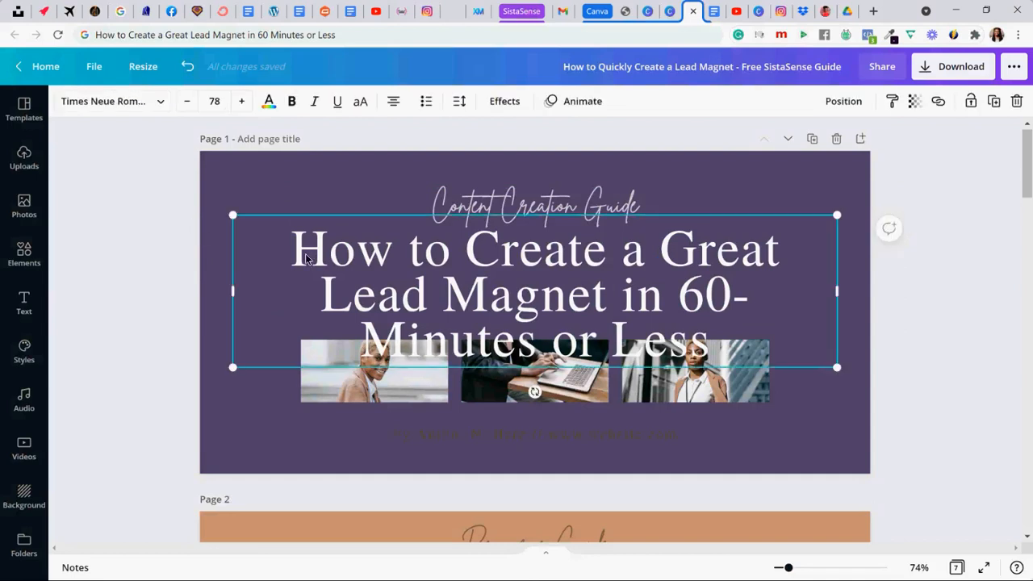
click(189, 105)
click(190, 104)
click(190, 104)
click(190, 104)
click(190, 104)
click(189, 103)
click(189, 103)
click(189, 103)
click(189, 103)
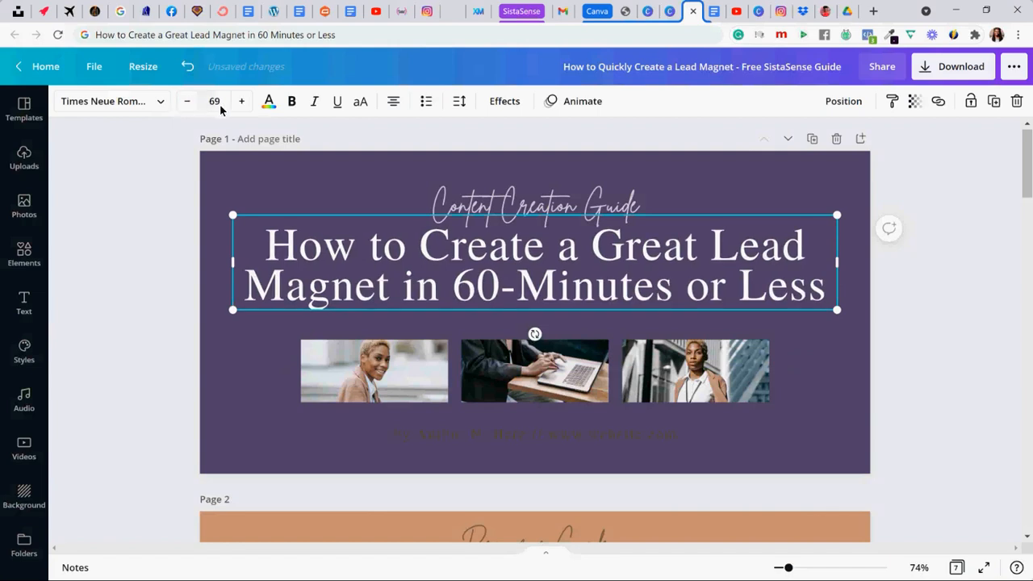
click(240, 102)
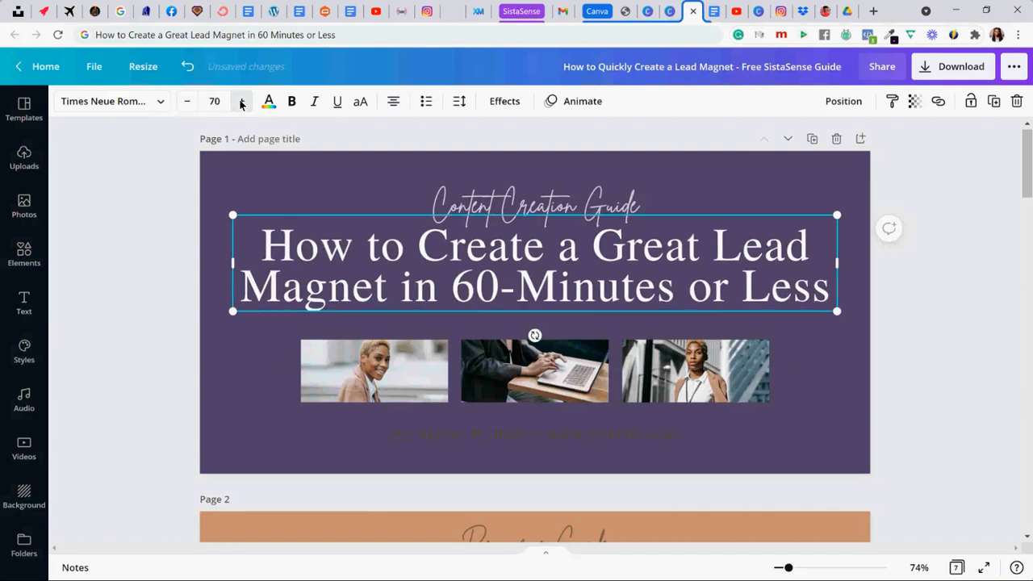
click(184, 271)
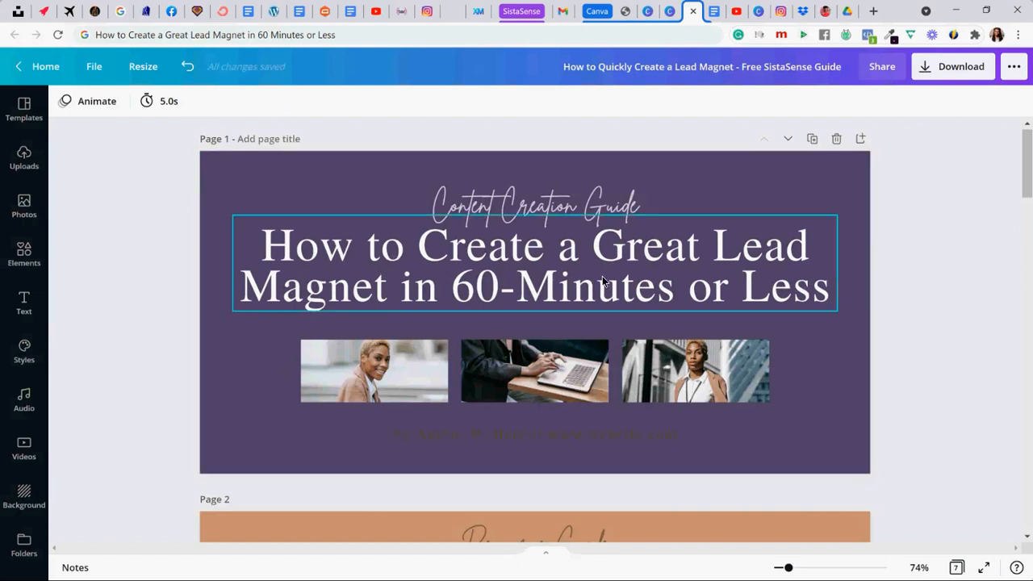
- Change the author line below the cover photos to white
click(473, 436)
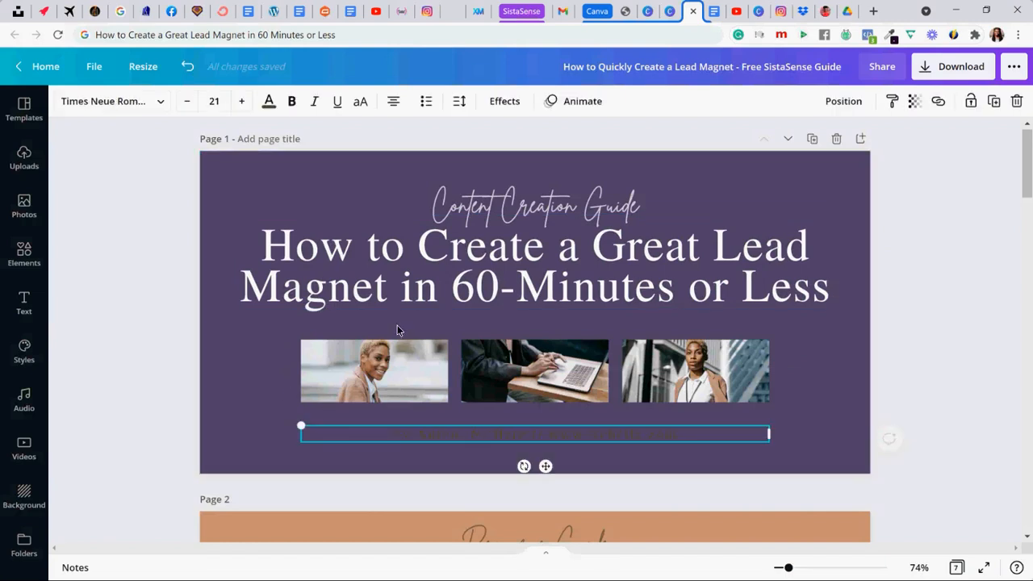
click(269, 101)
click(259, 172)
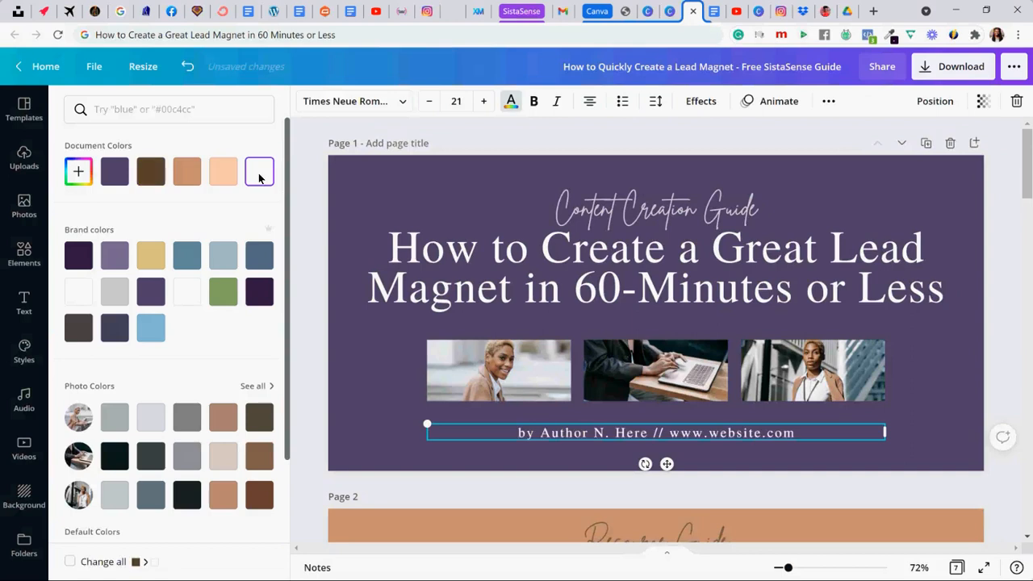
click(592, 434)
drag(539, 437, 808, 434)
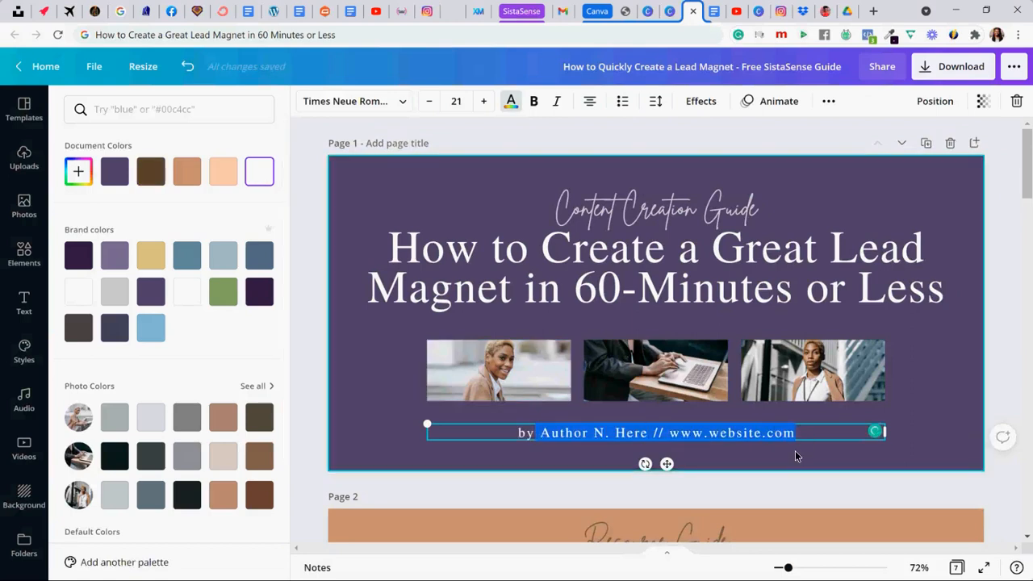
key(BackSpace)
text(LaSha)
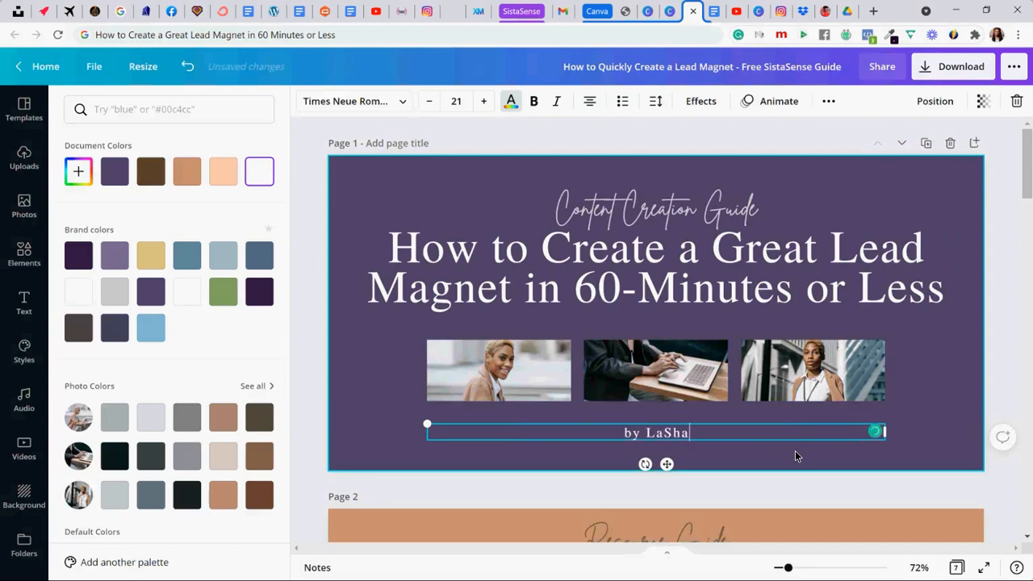
text(nda Henry / )
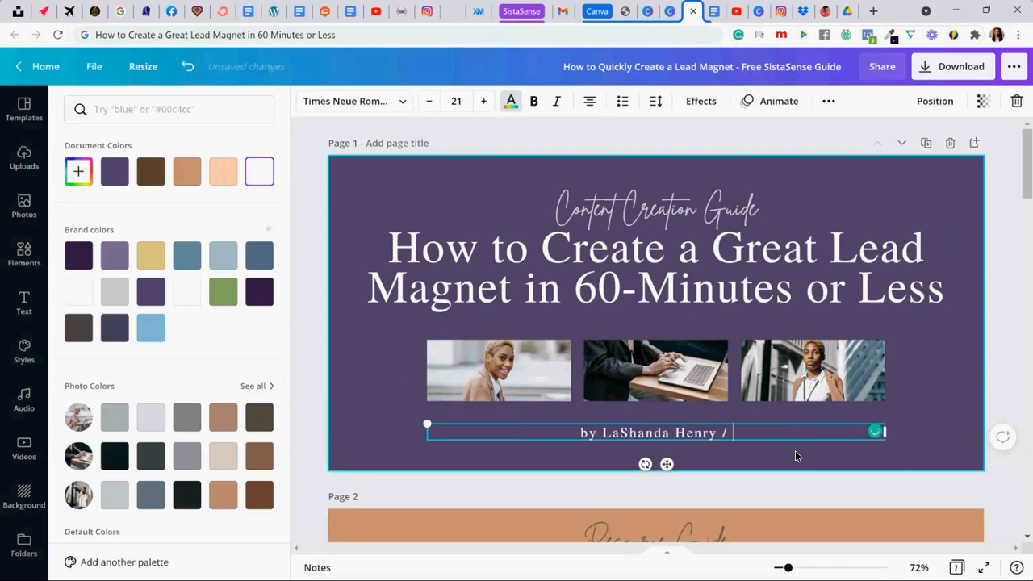
text(www.sistasense.)
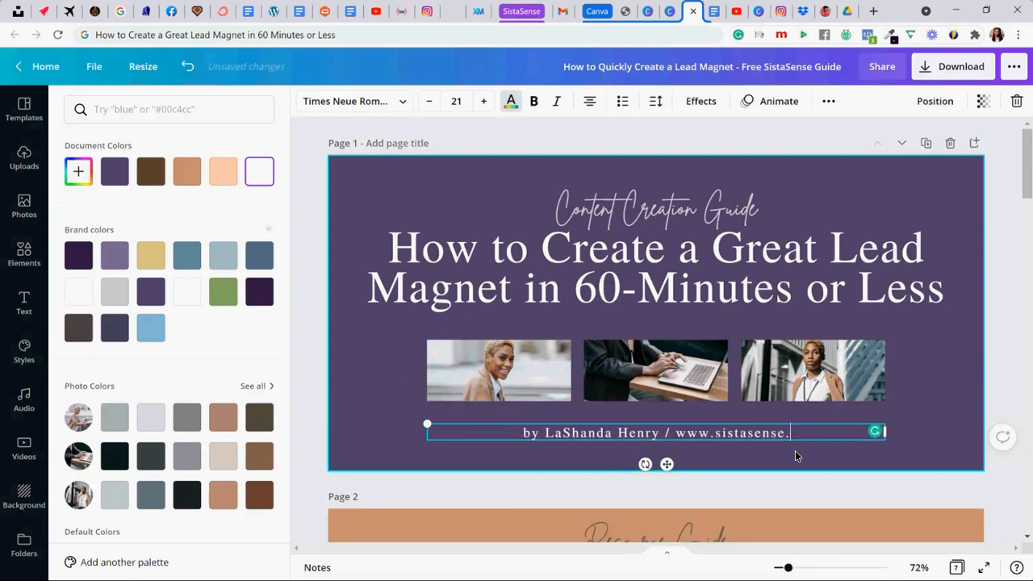
text(com/)
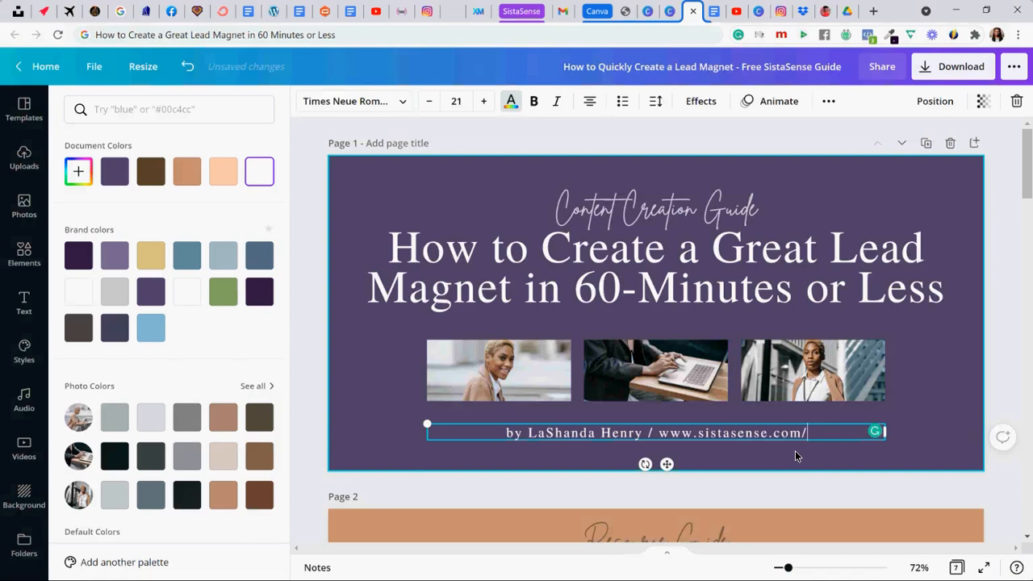
text(flmt)
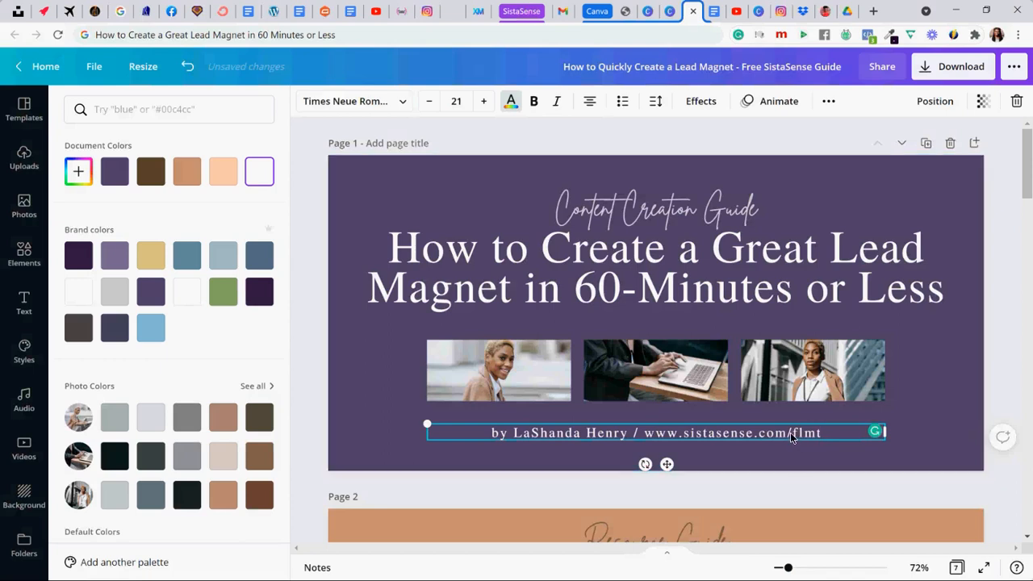
- Color the "flmt" part of the cover's web address in the gold brand color
drag(792, 436, 823, 440)
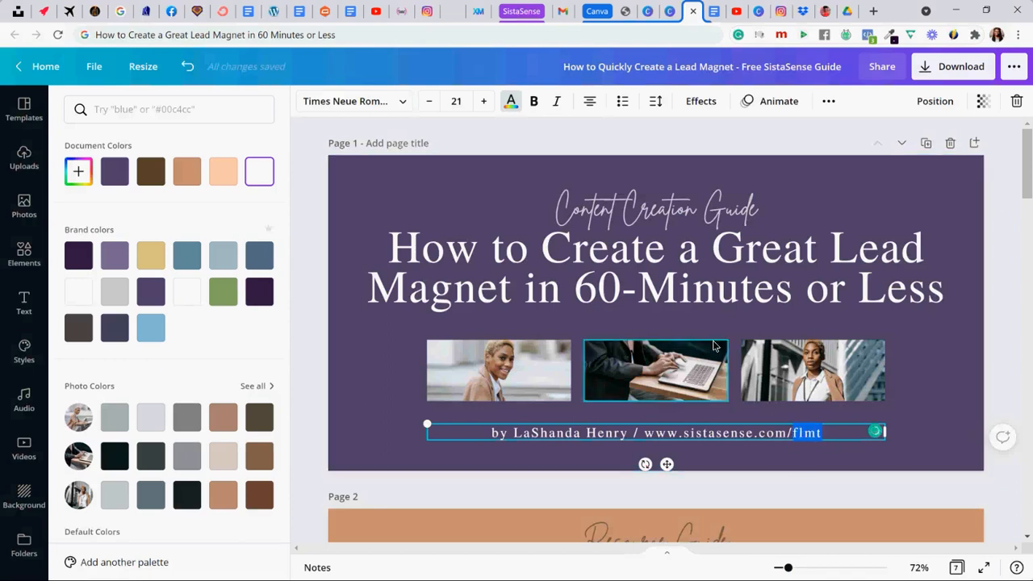
click(158, 260)
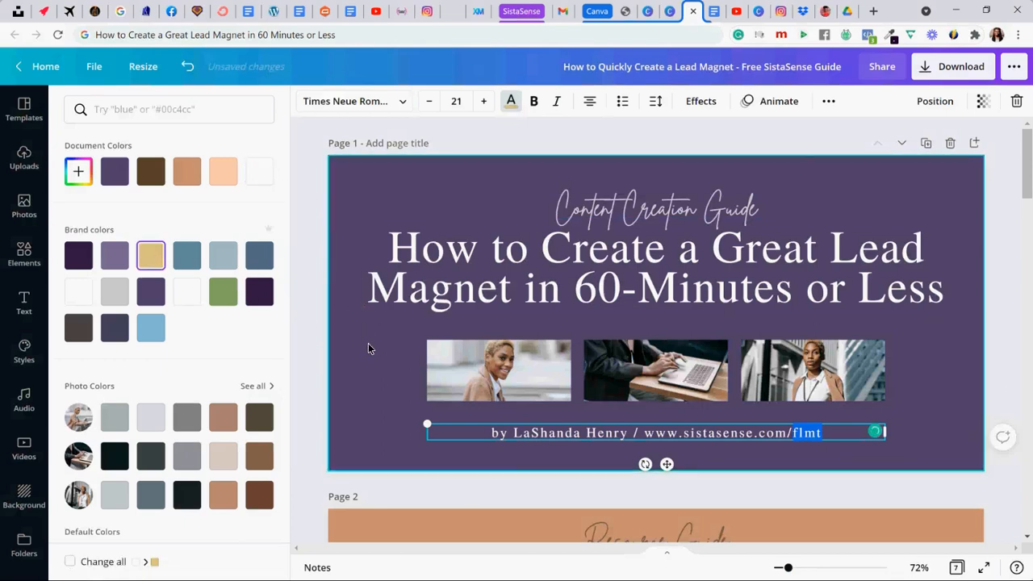
click(369, 343)
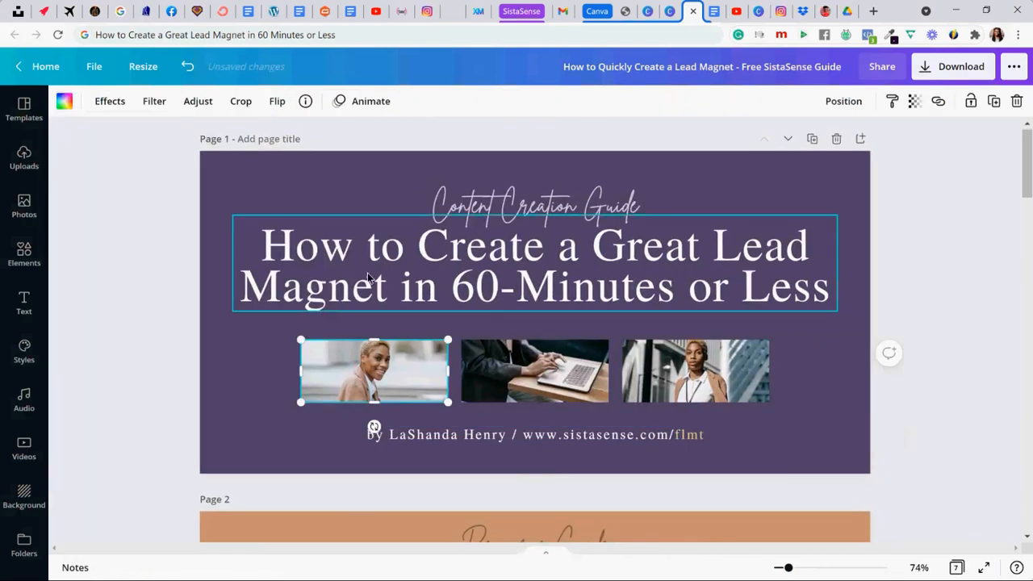
- Change the "Content Creation Guide" script text on the cover to the gold document color
click(500, 210)
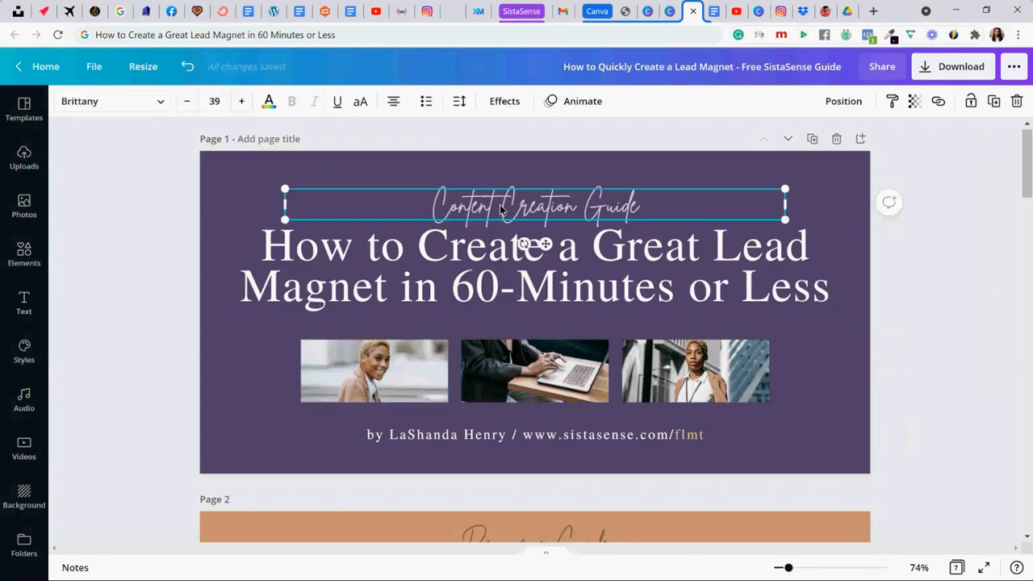
click(268, 103)
click(222, 171)
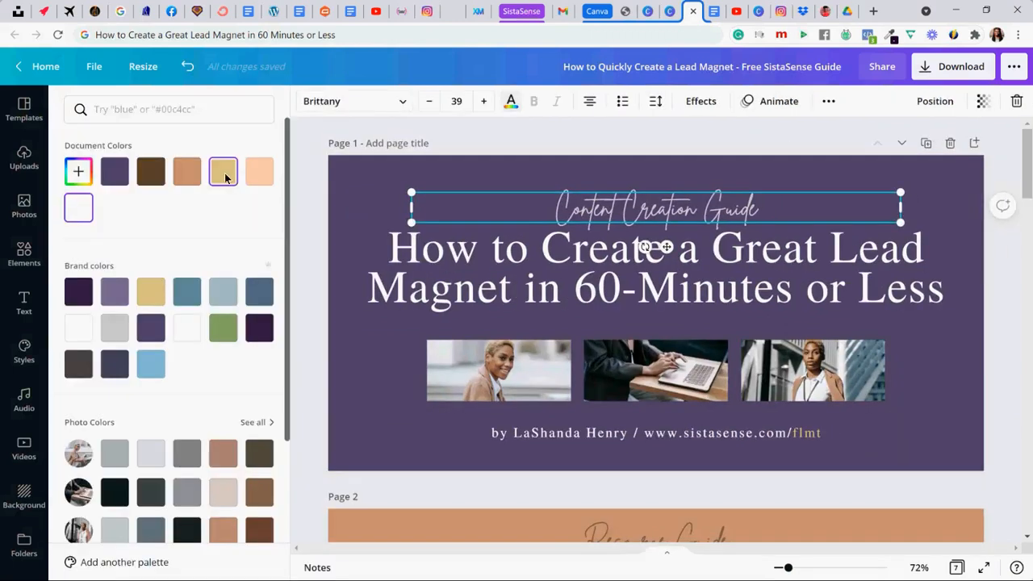
click(347, 204)
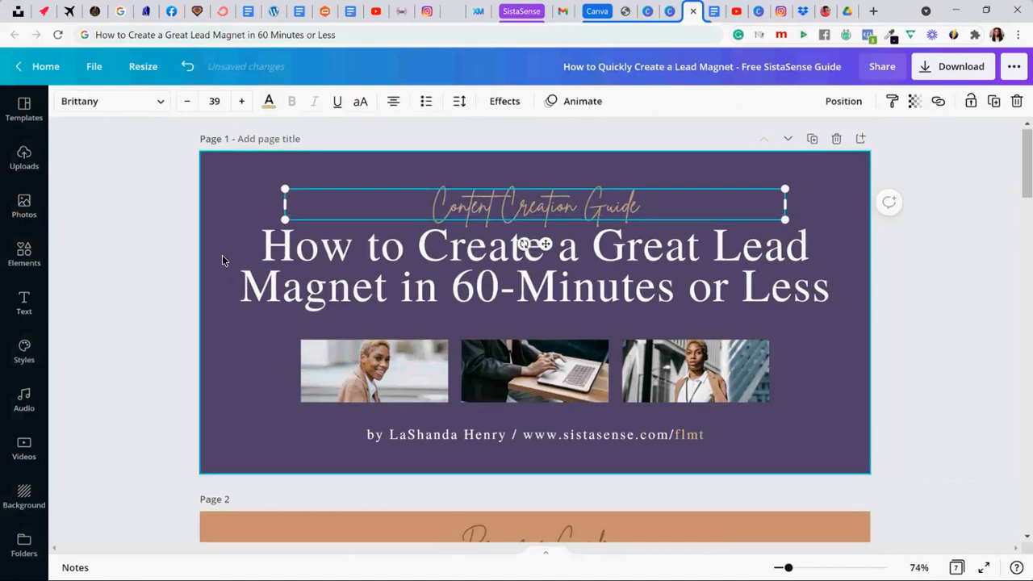
click(223, 258)
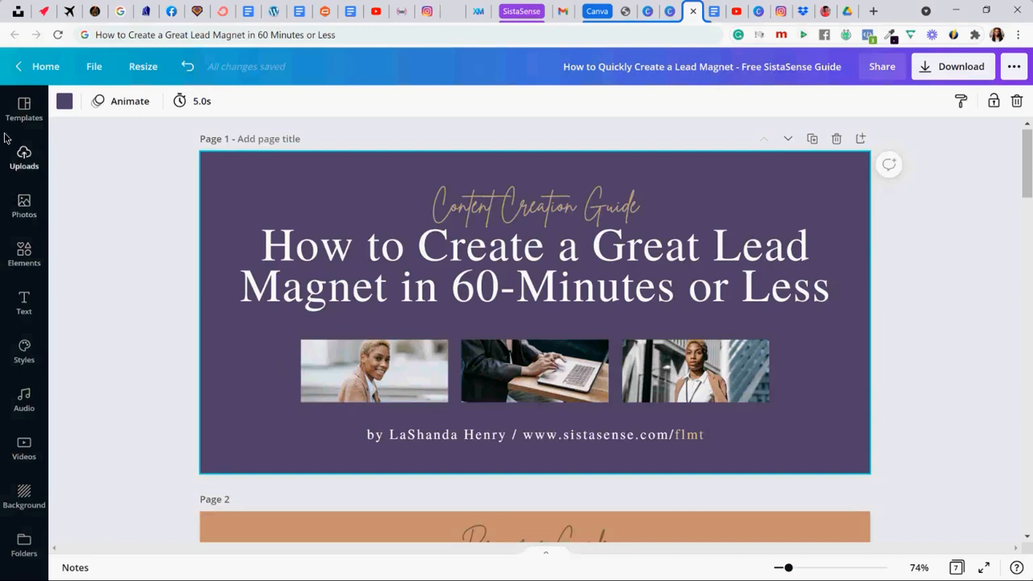
- Browse the full set of recently used photos for possible cover images
click(18, 208)
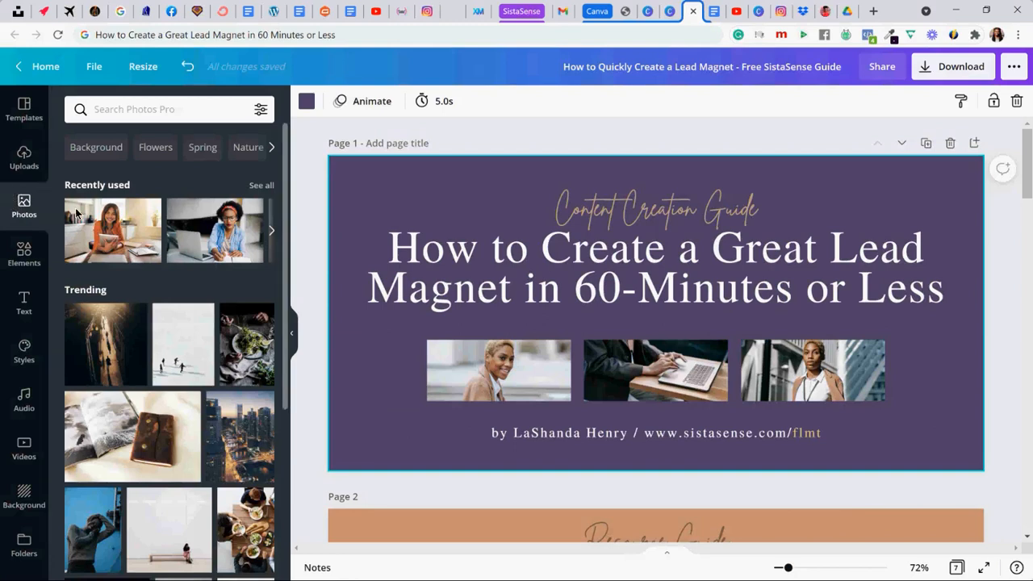
click(257, 192)
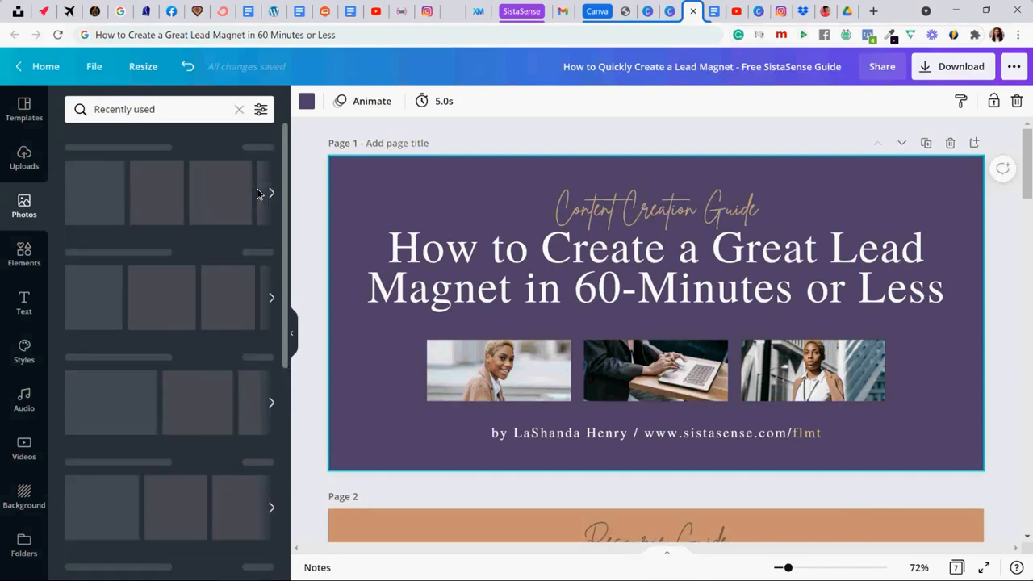
scroll(187, 237, down, 2)
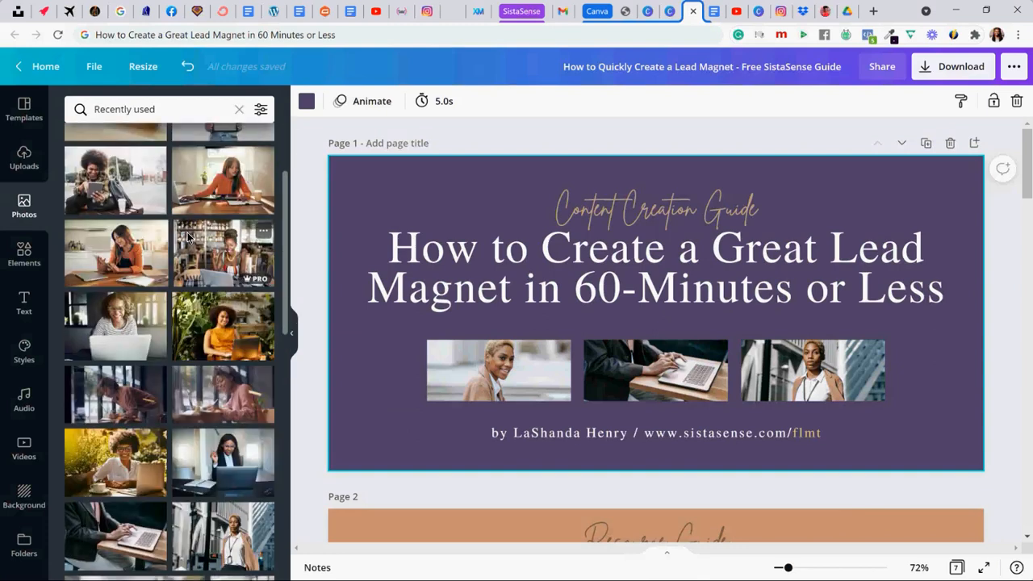
scroll(187, 238, down, 1)
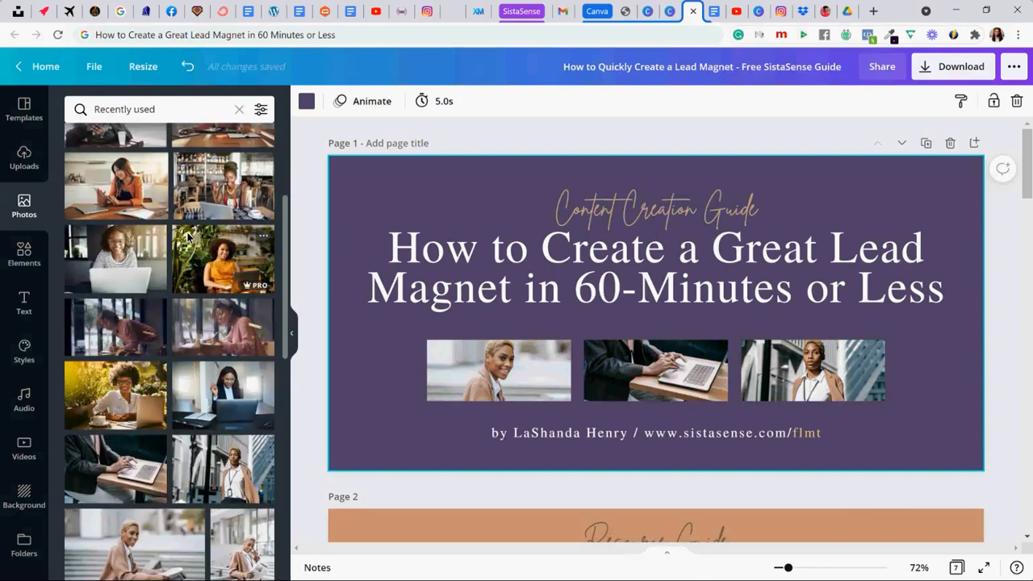
scroll(187, 238, down, 1)
scroll(187, 237, down, 3)
scroll(178, 226, up, 7)
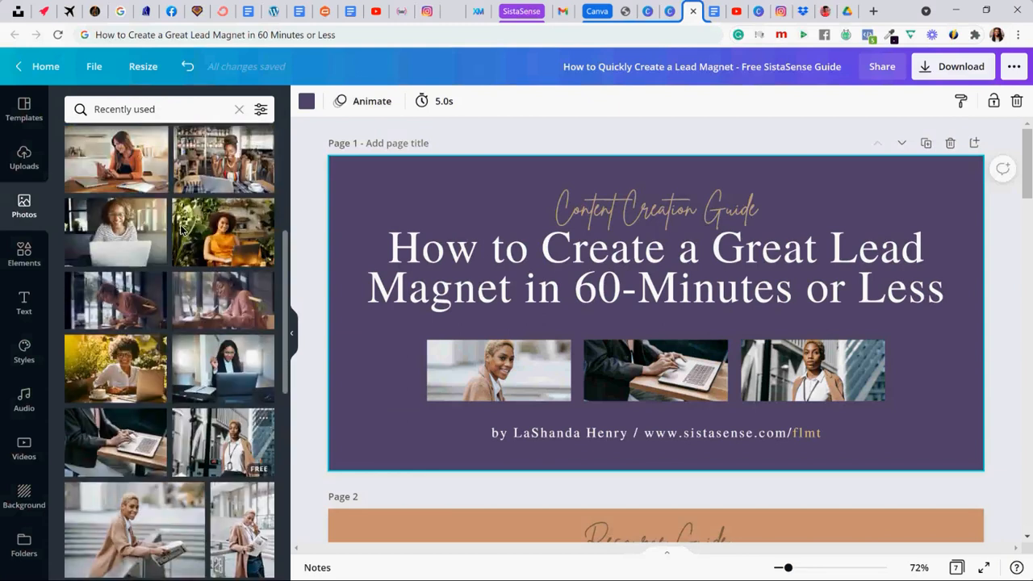
- Search the photo library for "african woman laptop"
drag(162, 113, 2, 113)
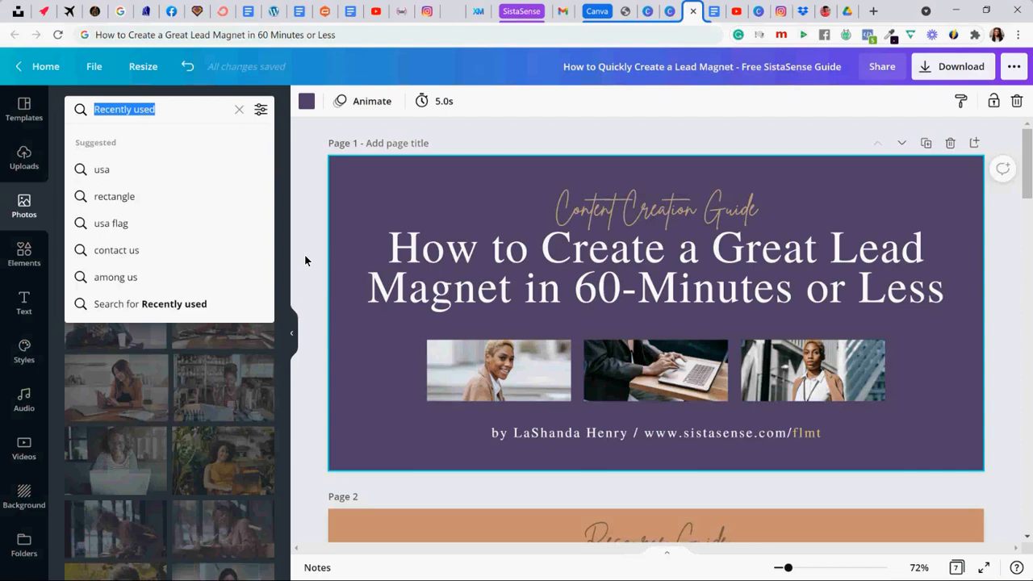
text(african)
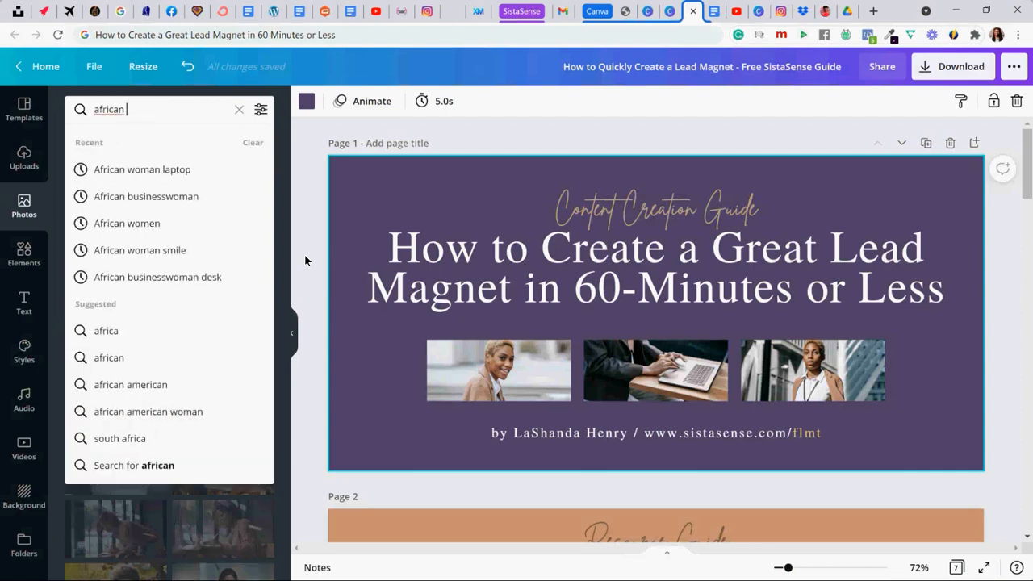
text( woman laptop)
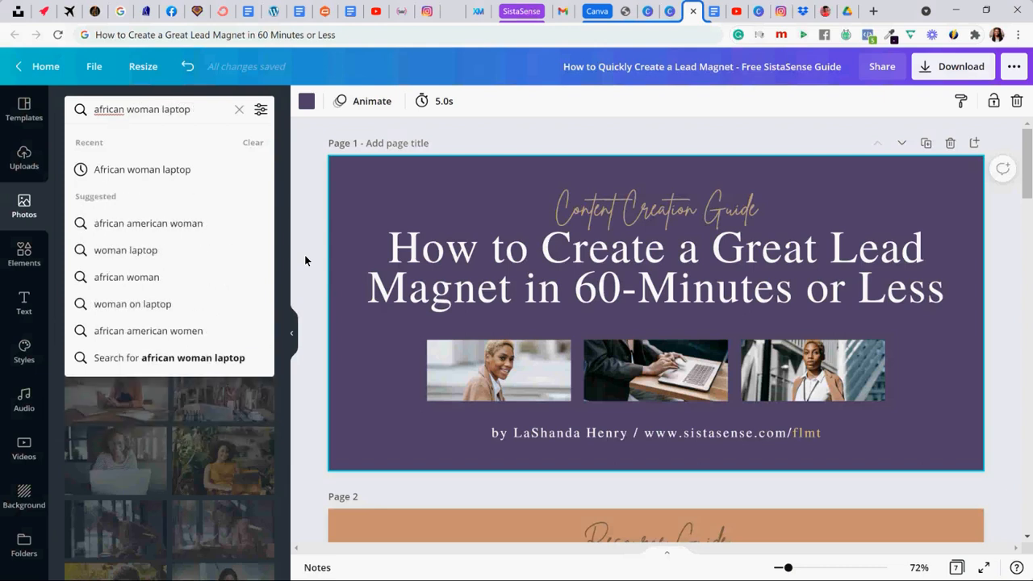
key(Return)
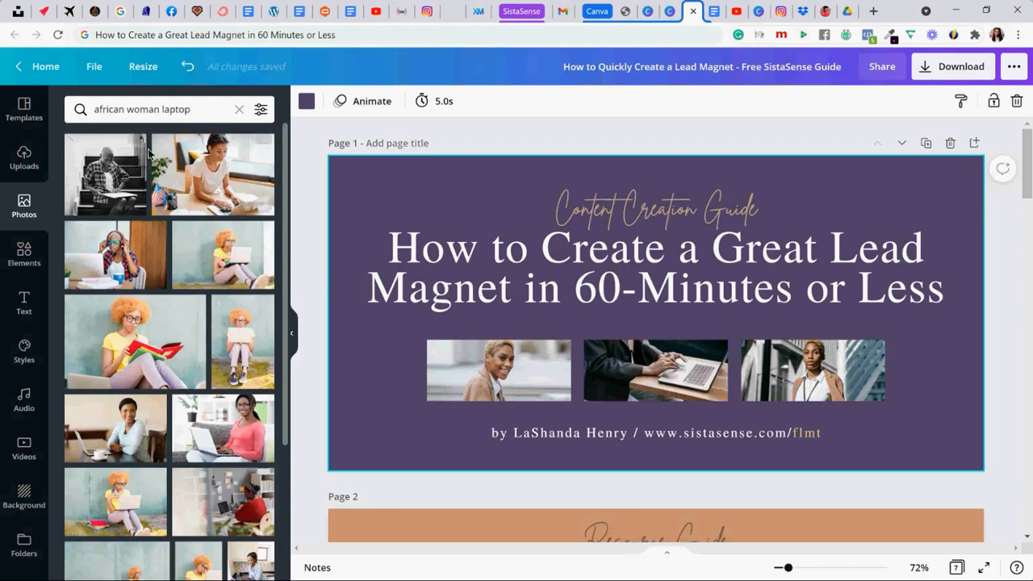
- Change the photo search to "african woman computer"
drag(163, 110, 194, 113)
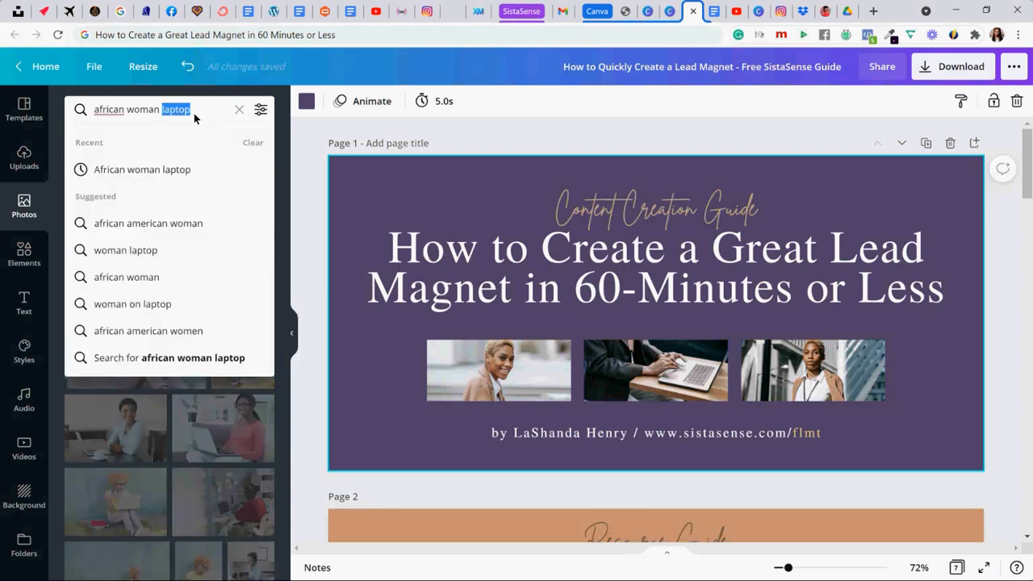
text(comput)
key(BackSpace)
text(uter)
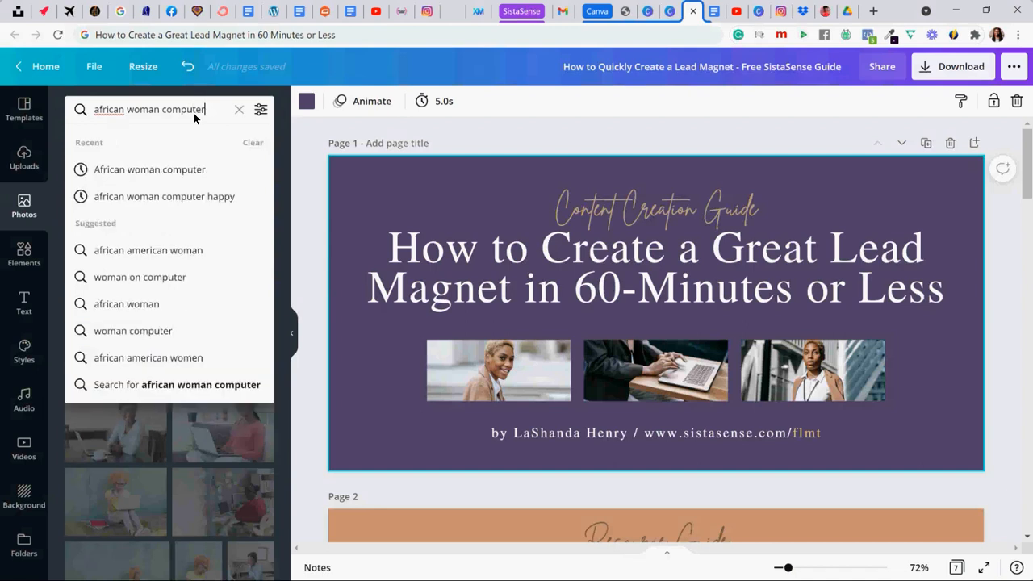
key(Return)
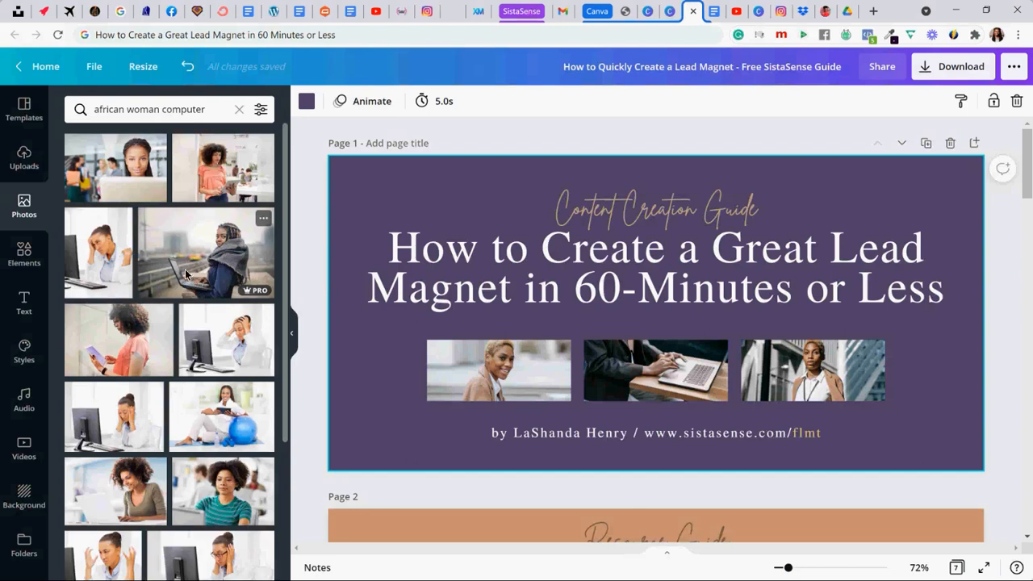
- Replace the third cover photo with the woman in a gray scarf using a laptop outdoors, and shift its crop upward within the frame
drag(190, 274, 758, 362)
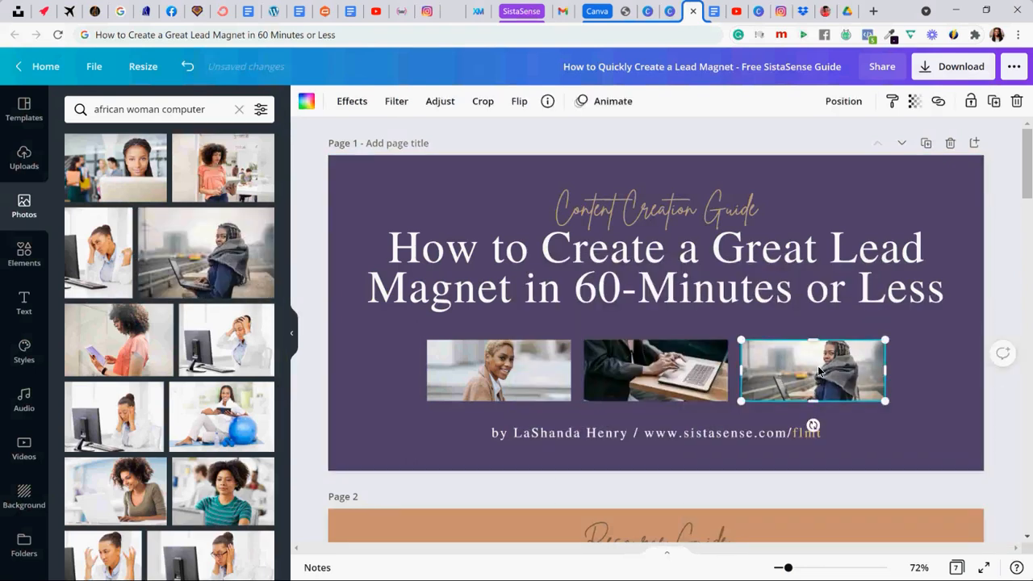
double_click(818, 368)
drag(819, 370, 815, 355)
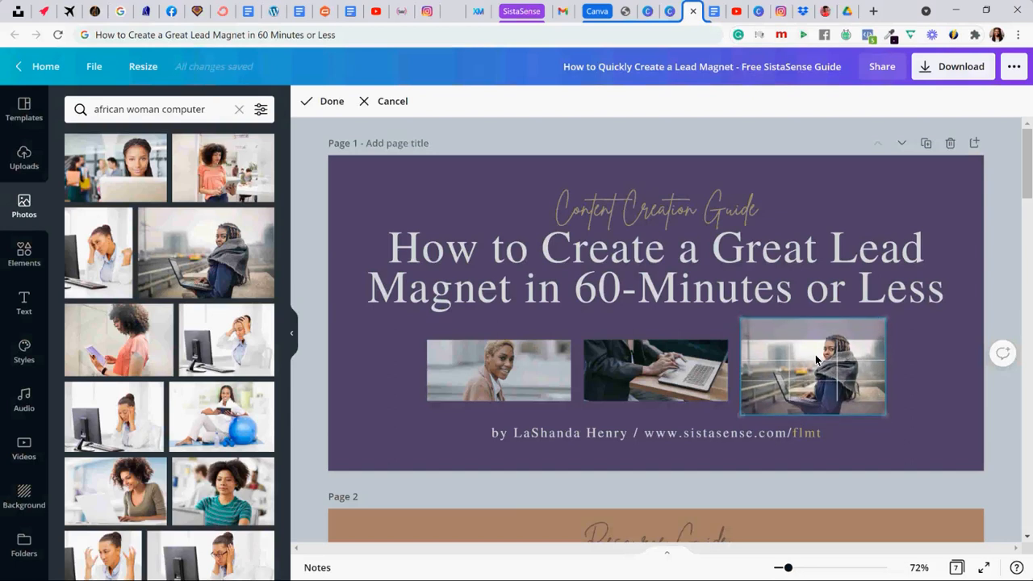
click(339, 362)
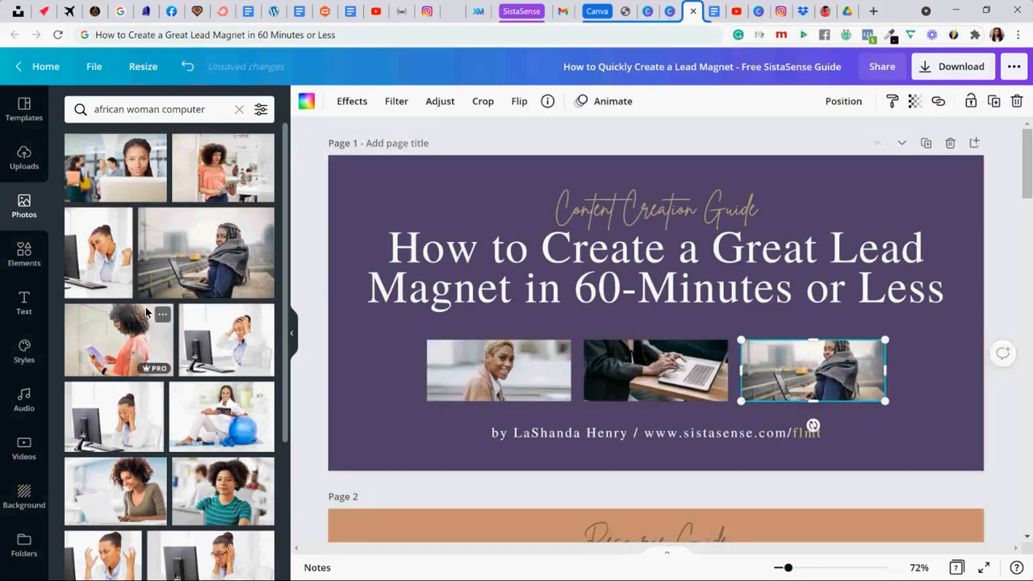
- Replace the first cover photo with the woman in glasses and a blue blouse sitting at a desktop computer
scroll(147, 312, down, 2)
scroll(148, 312, down, 5)
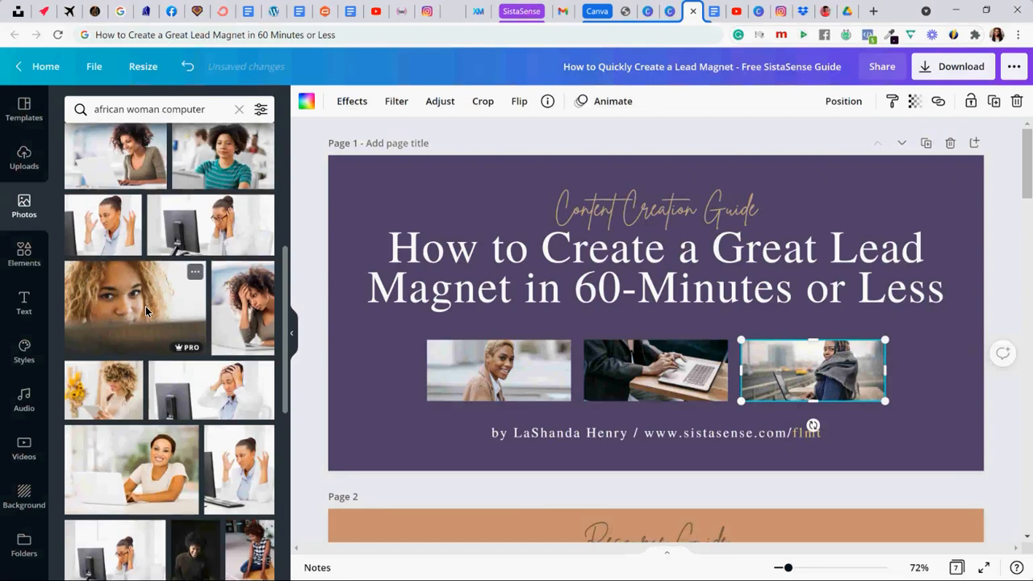
scroll(146, 309, down, 2)
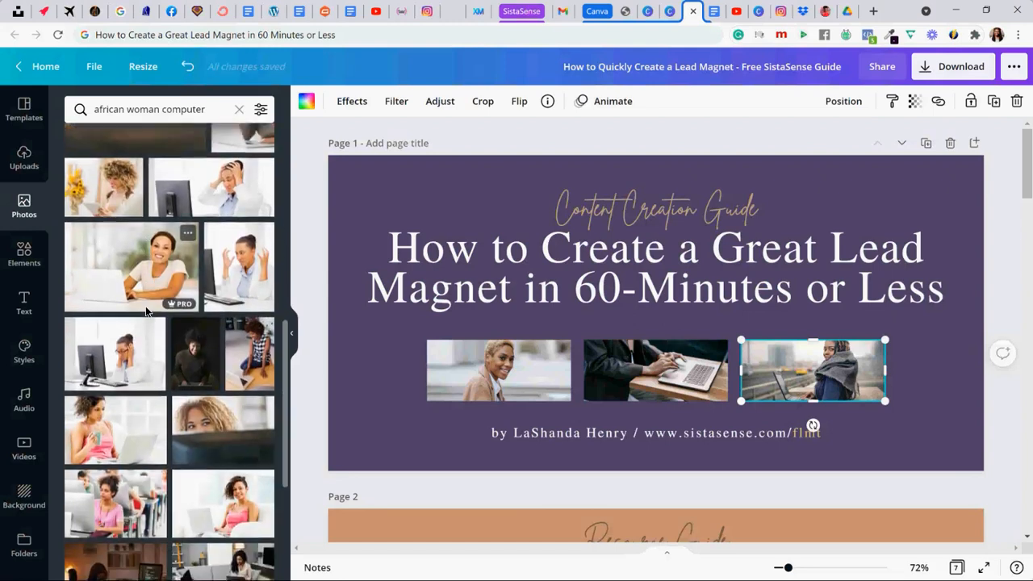
scroll(145, 306, down, 2)
scroll(142, 312, down, 1)
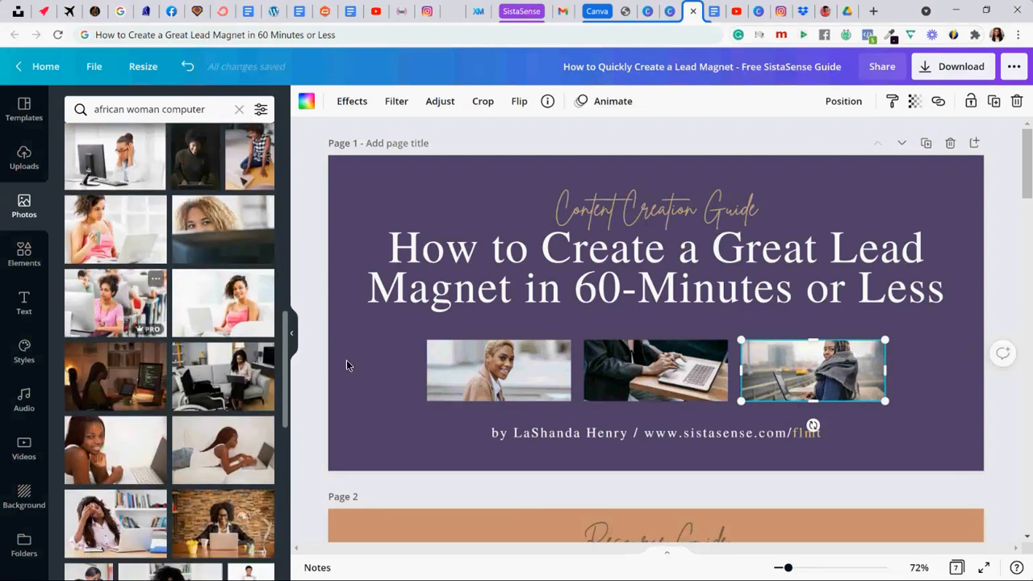
scroll(164, 368, down, 5)
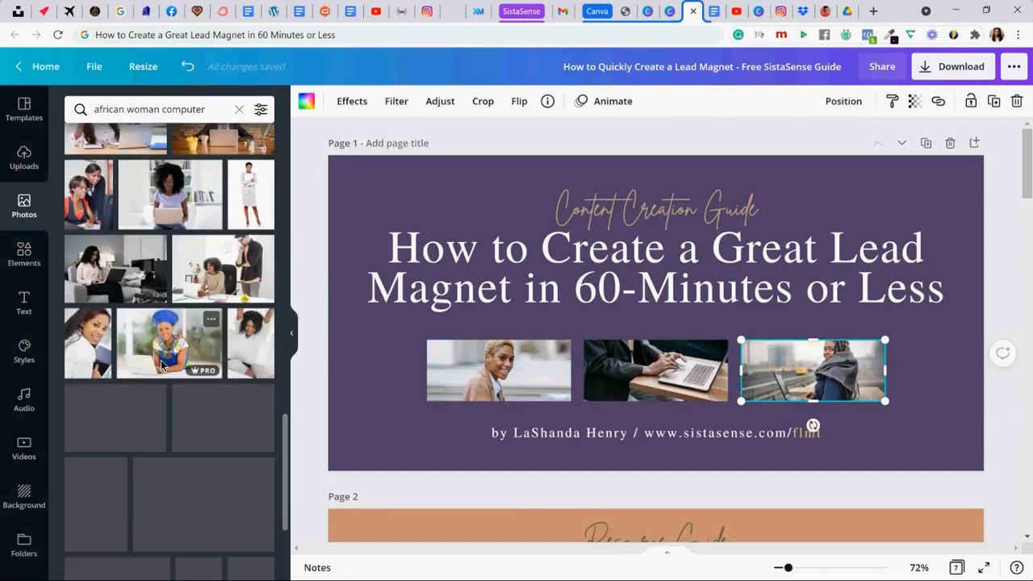
scroll(163, 364, down, 3)
scroll(161, 360, down, 4)
scroll(161, 364, down, 2)
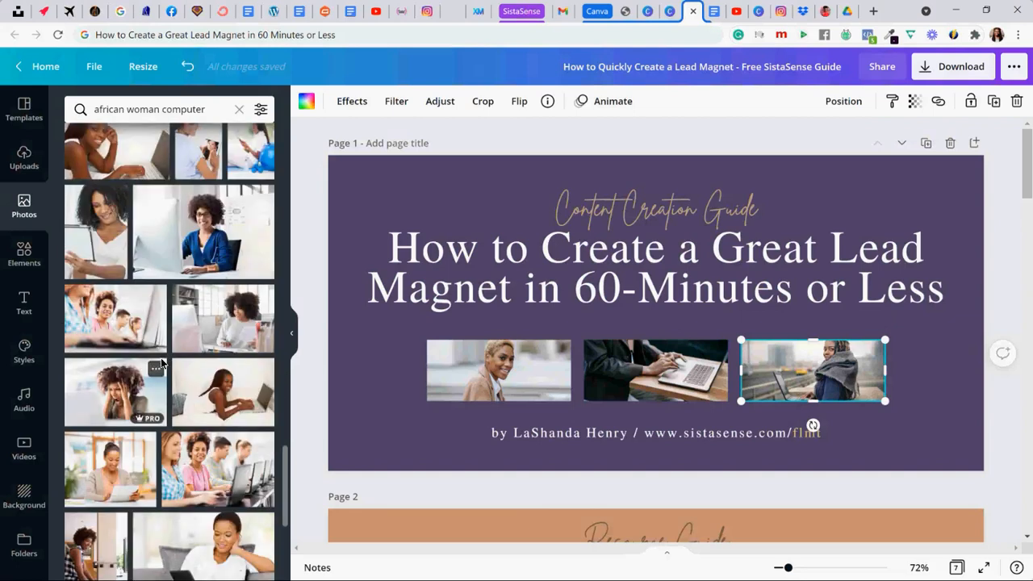
drag(169, 232, 469, 363)
click(369, 355)
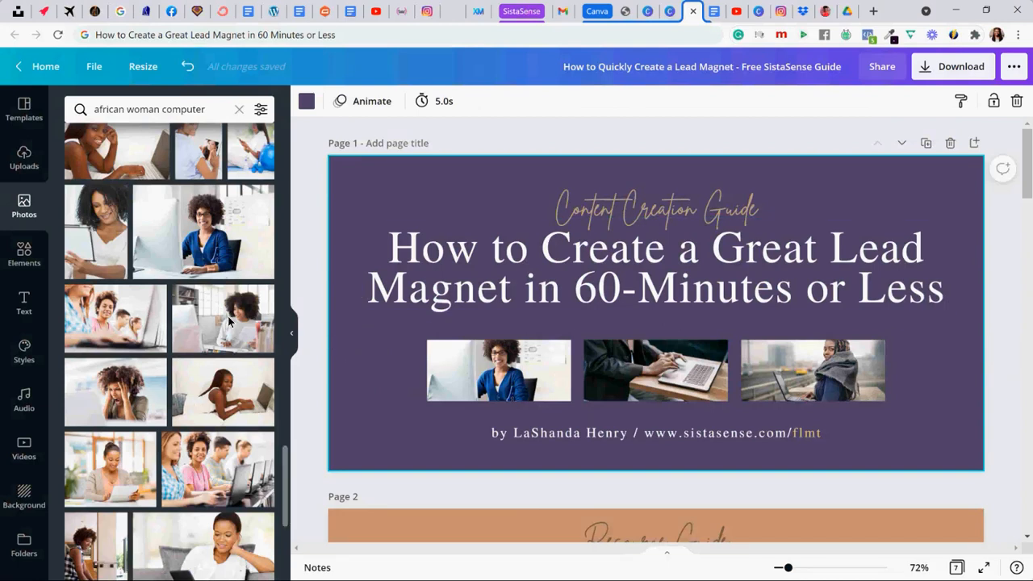
- Replace the first cover photo with the woman raising her fist behind a laptop in front of bookshelves, leaving the middle photo as it is
scroll(221, 312, down, 4)
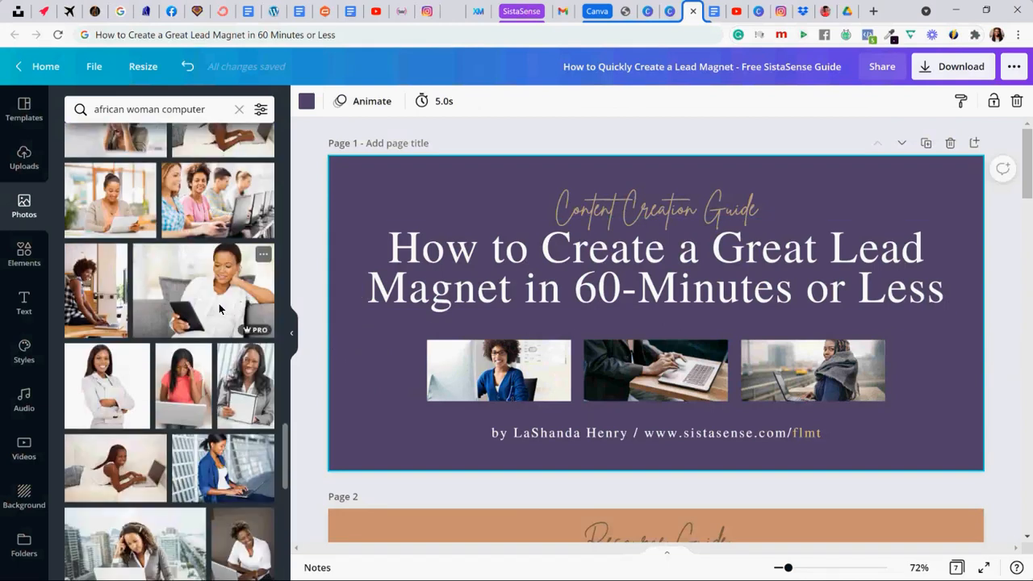
scroll(219, 304, down, 3)
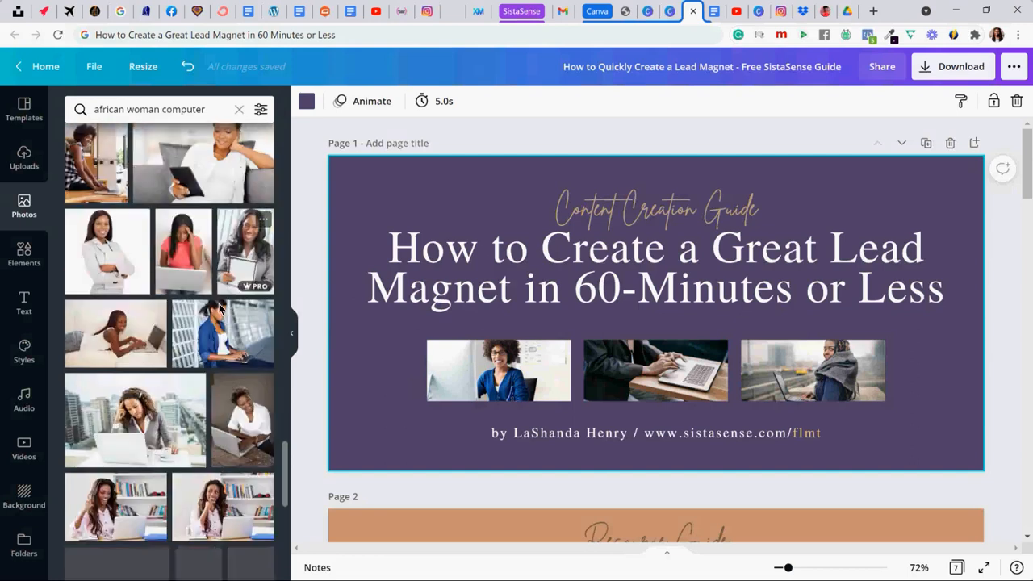
scroll(219, 307, down, 8)
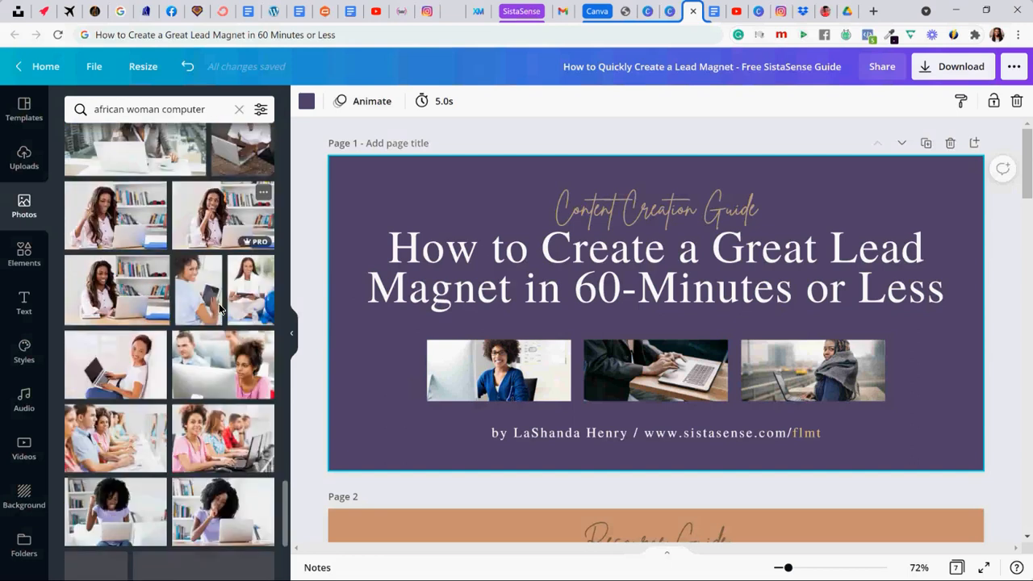
scroll(214, 305, down, 2)
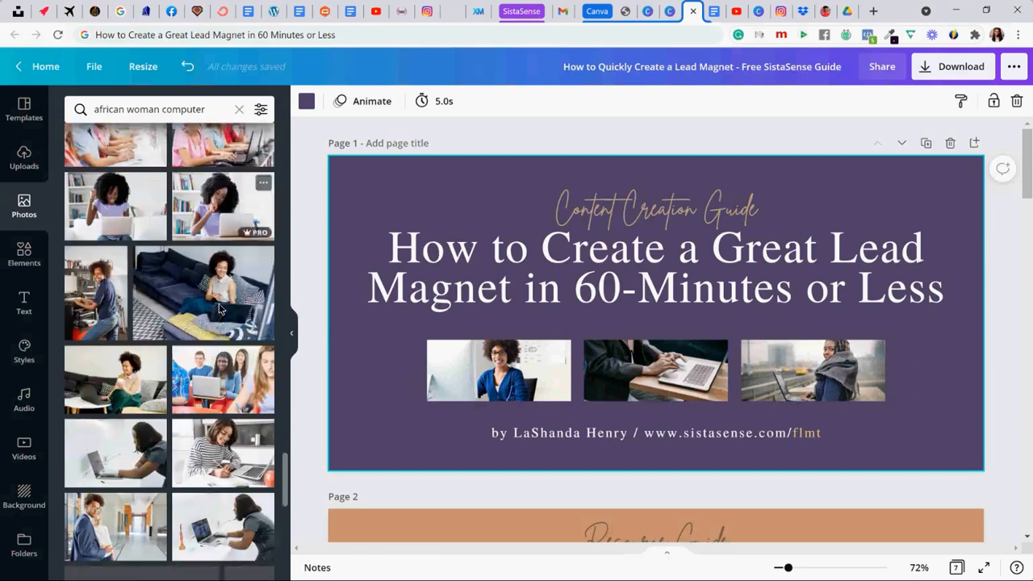
scroll(203, 301, down, 2)
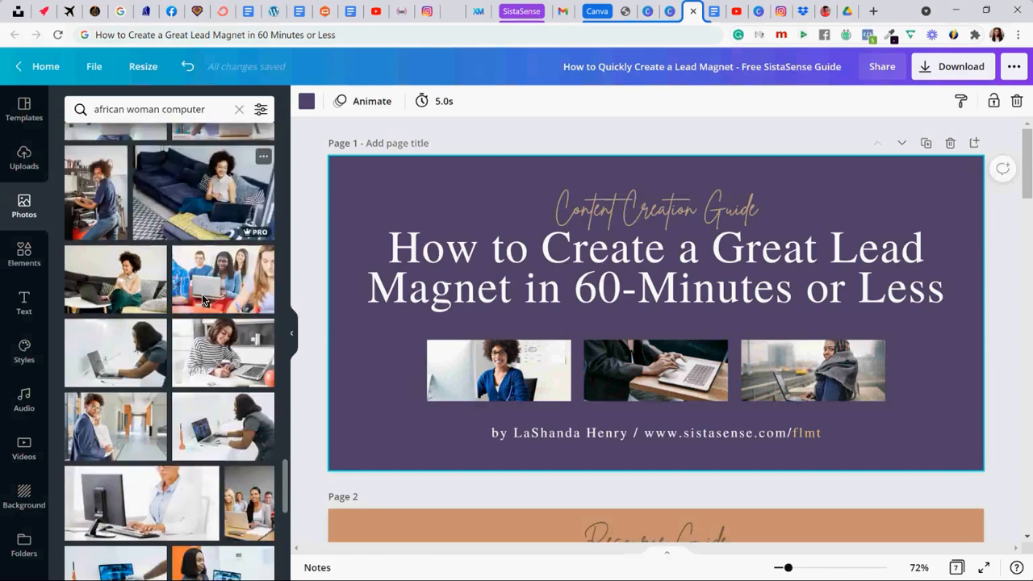
scroll(171, 295, down, 4)
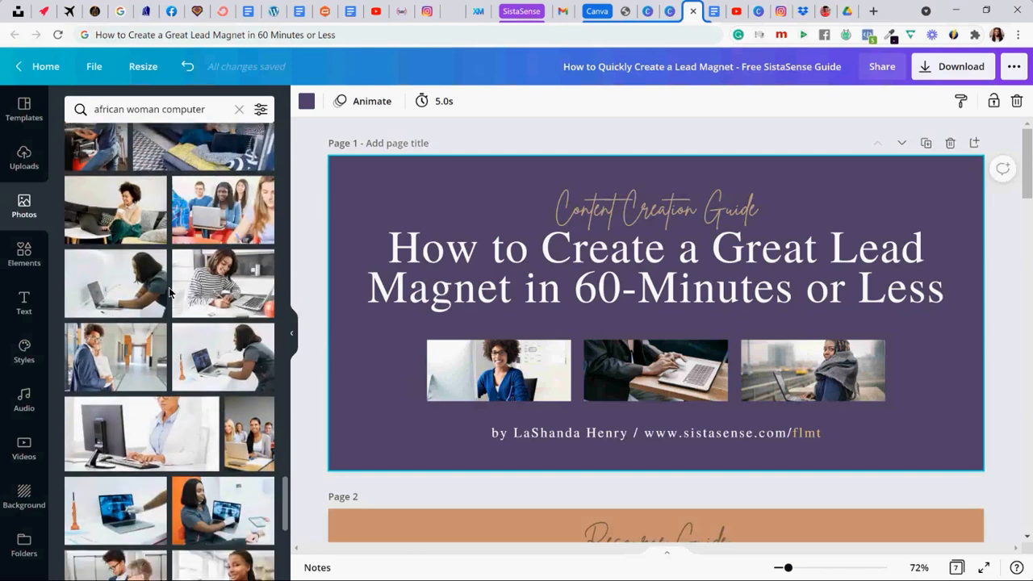
scroll(168, 292, down, 2)
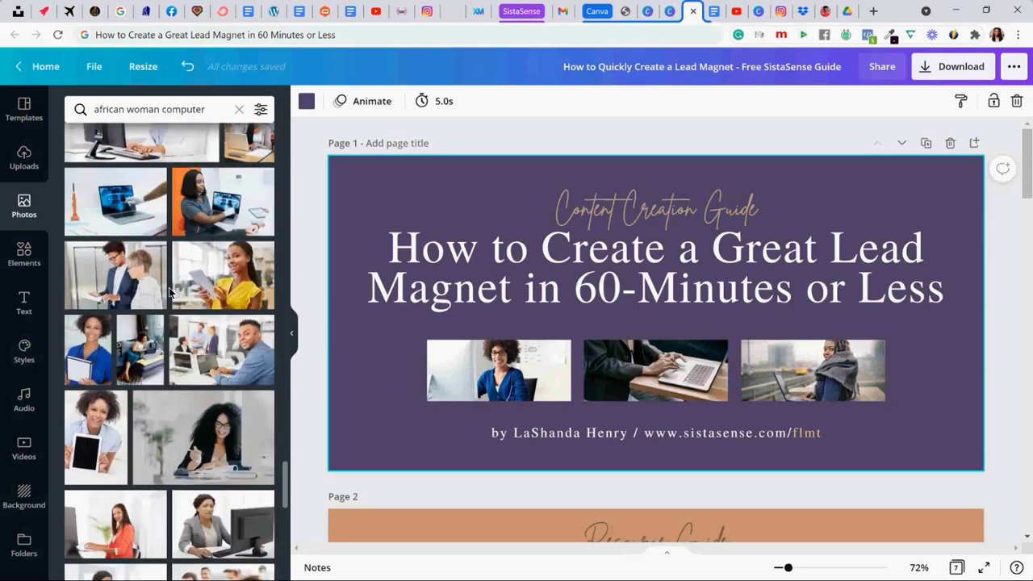
scroll(169, 291, down, 4)
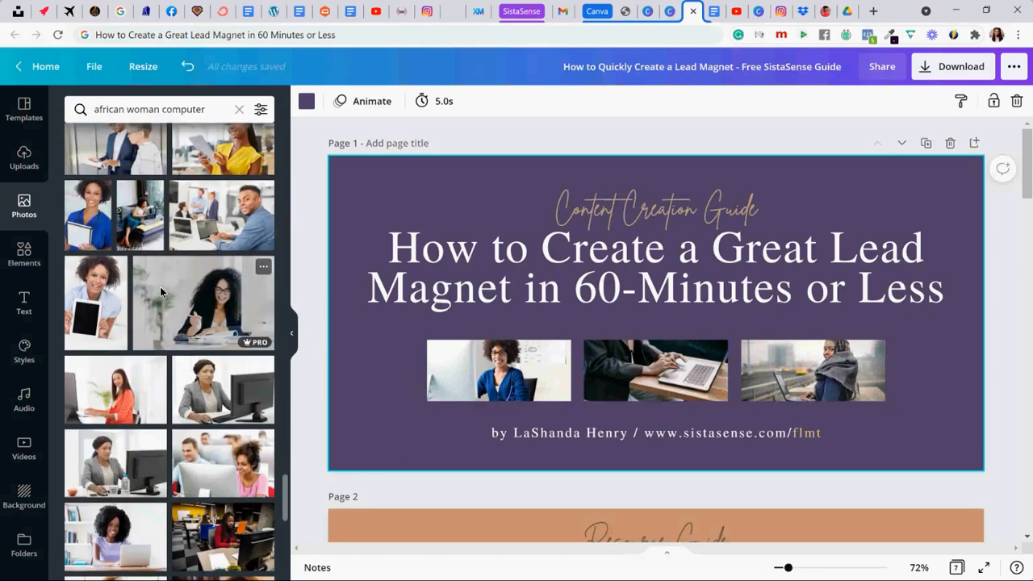
scroll(160, 291, down, 4)
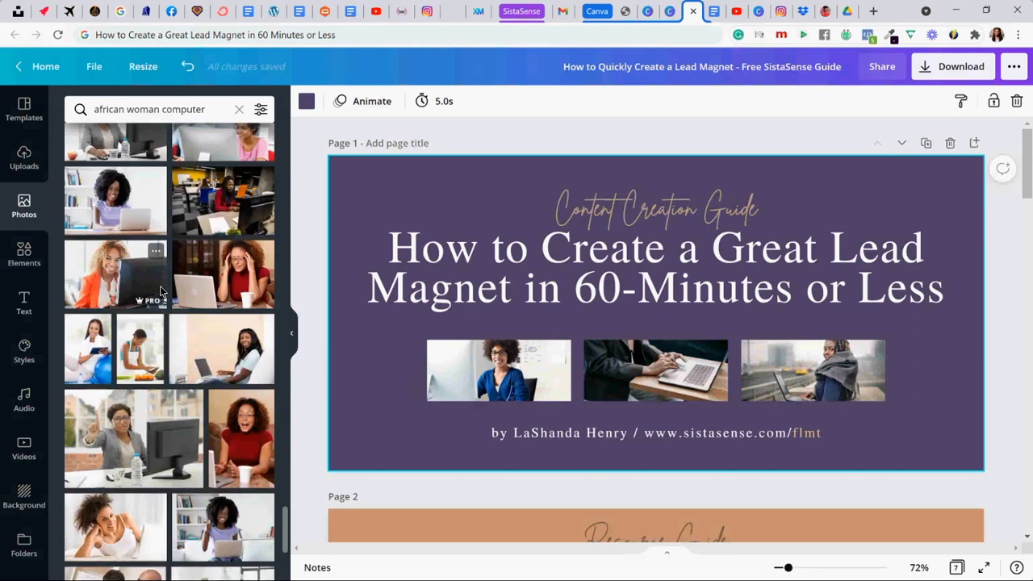
scroll(160, 291, down, 4)
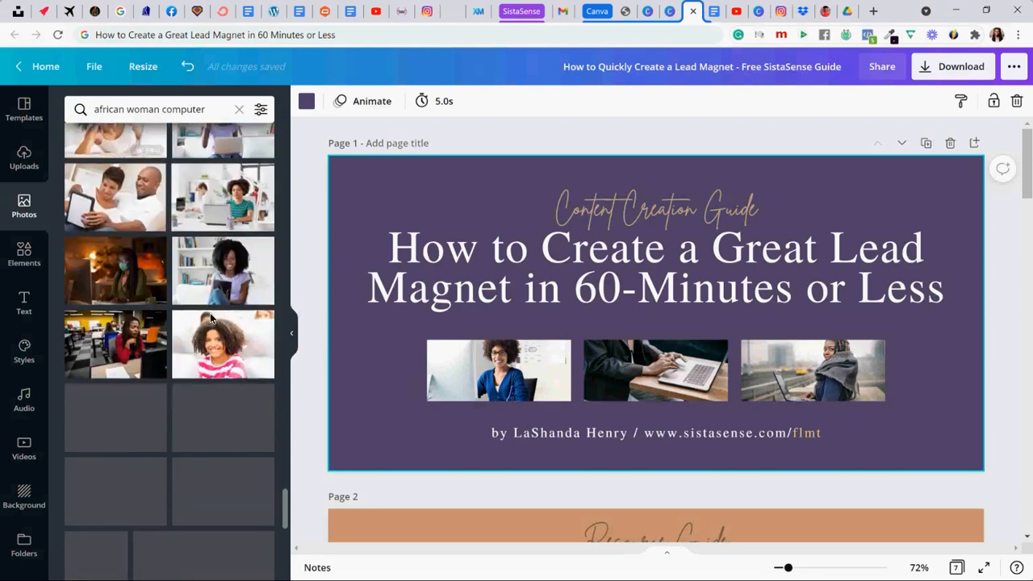
scroll(220, 339, down, 2)
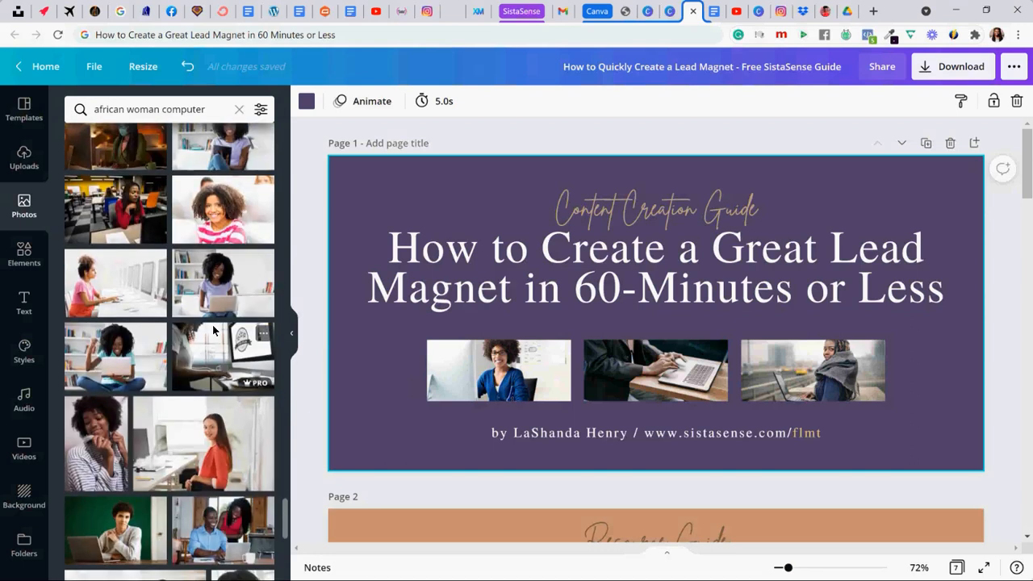
drag(124, 355, 628, 383)
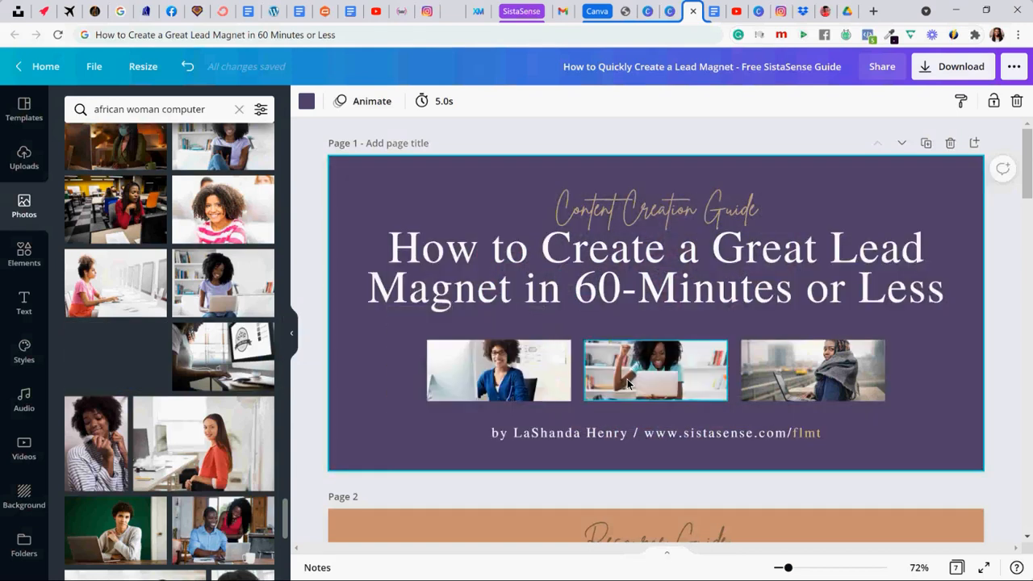
drag(547, 390, 501, 390)
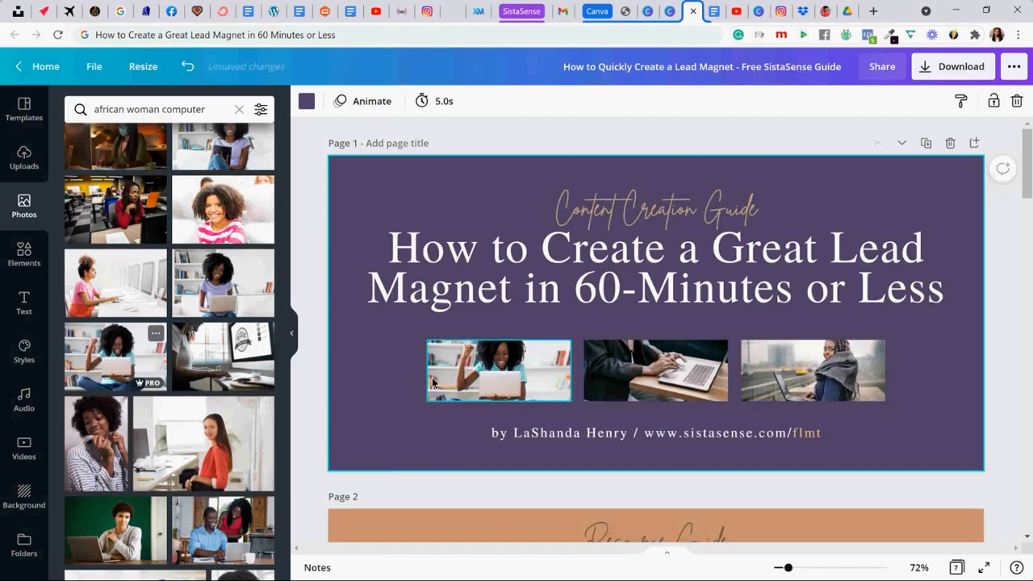
click(311, 369)
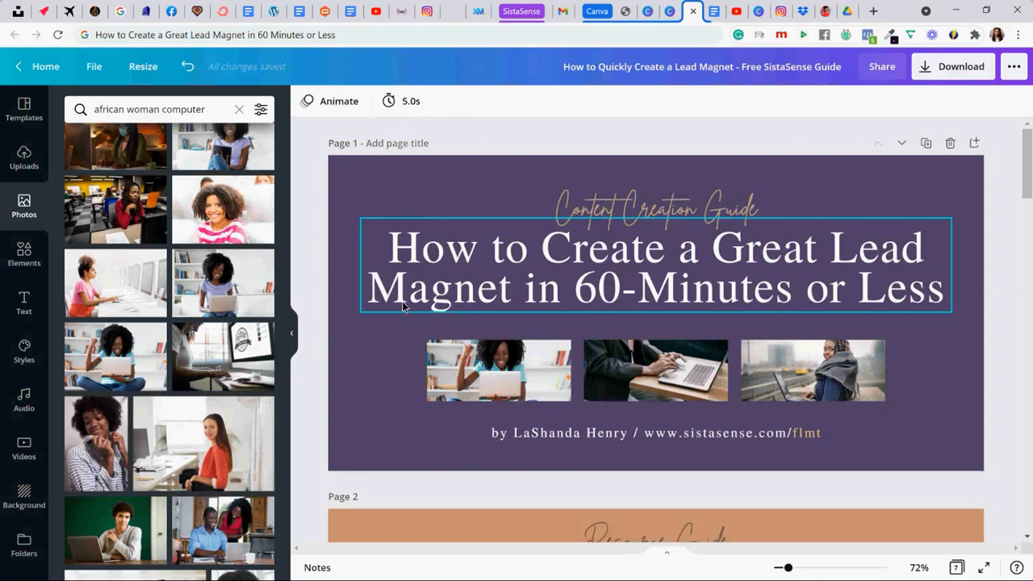
- Change the background of page 2 to the purple document color used on the cover
scroll(402, 301, down, 5)
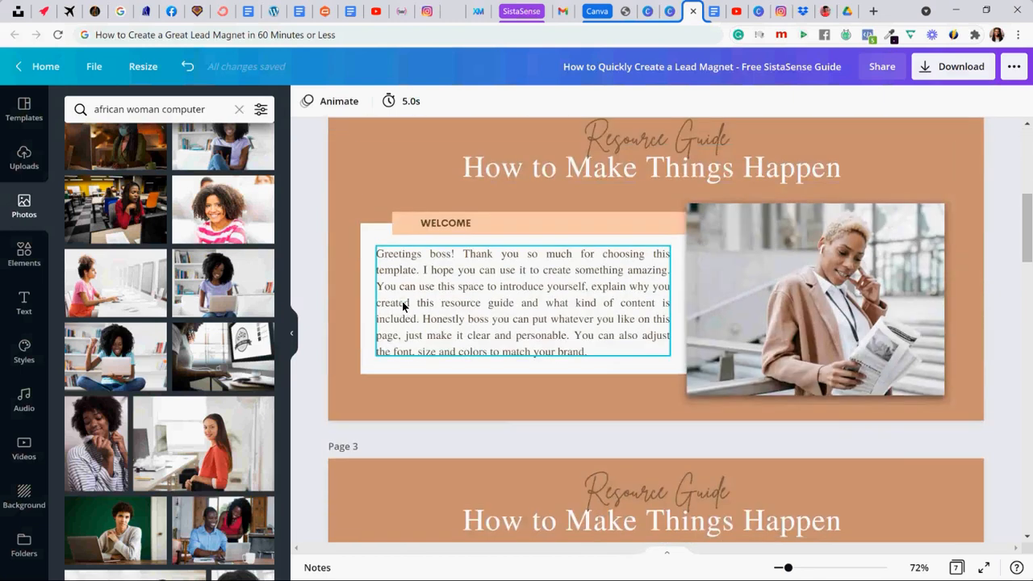
scroll(402, 301, up, 1)
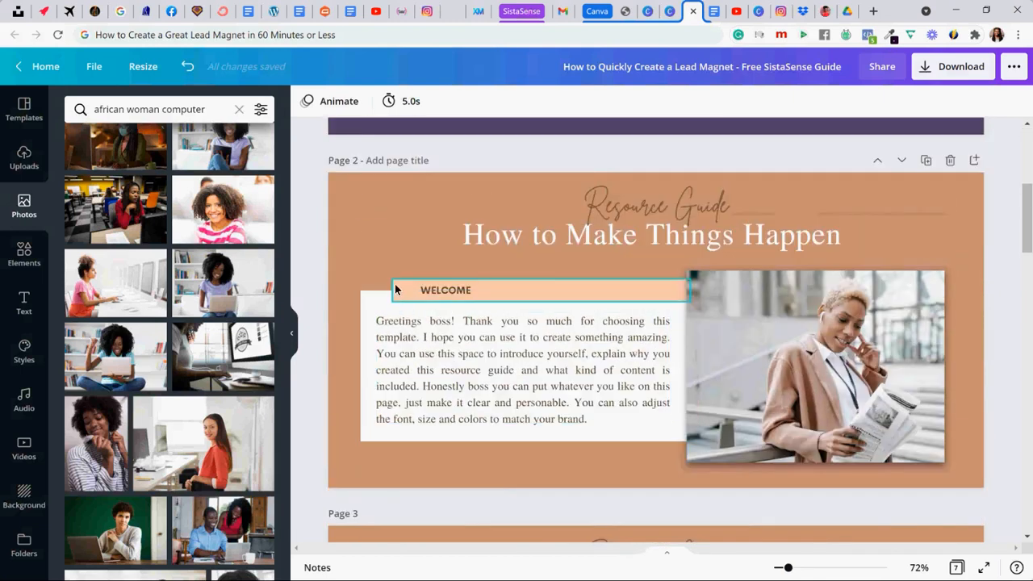
click(357, 202)
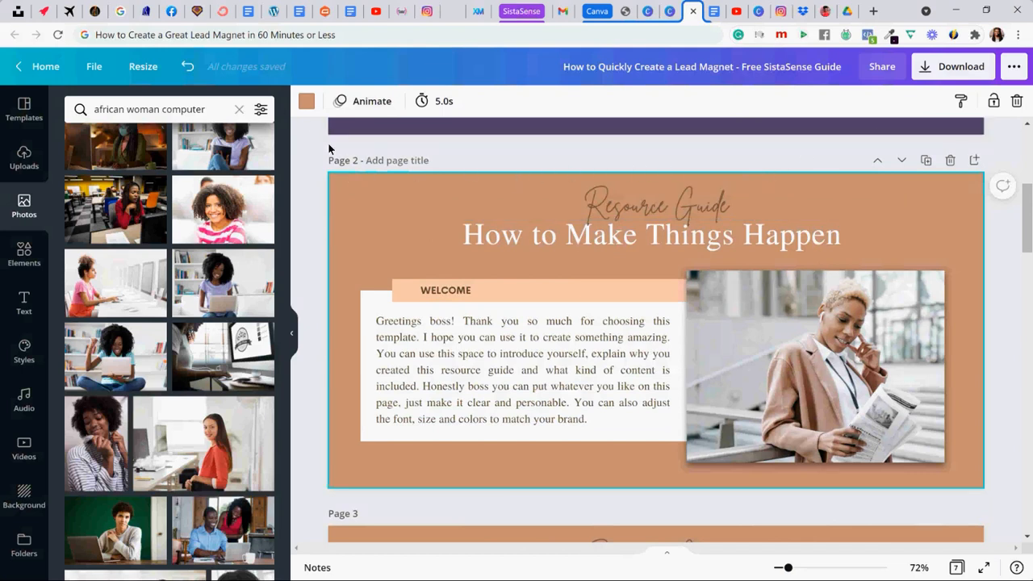
click(306, 104)
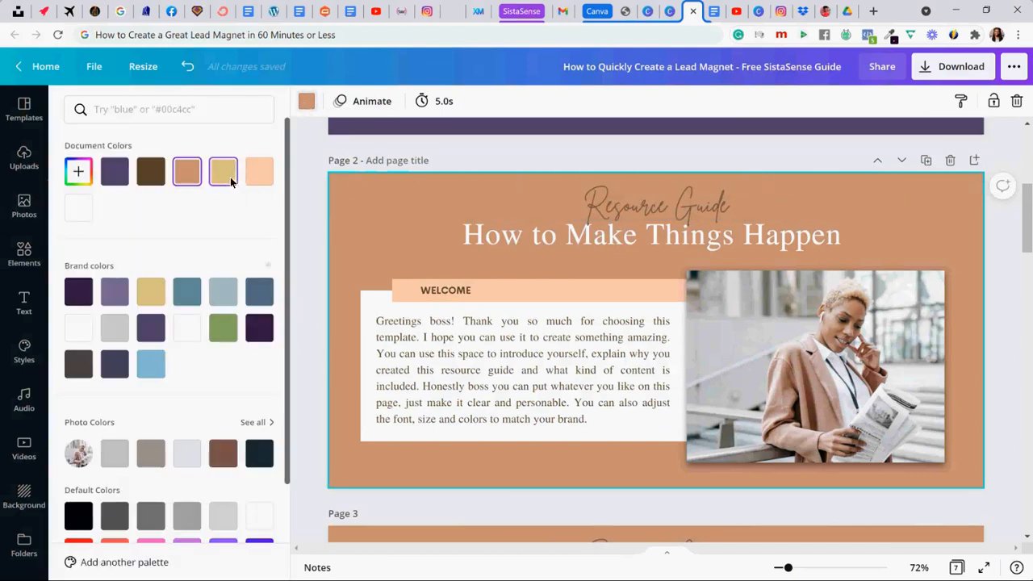
click(115, 172)
- Color page 2's script heading white and change its text to "Content Creation Guide"
click(605, 203)
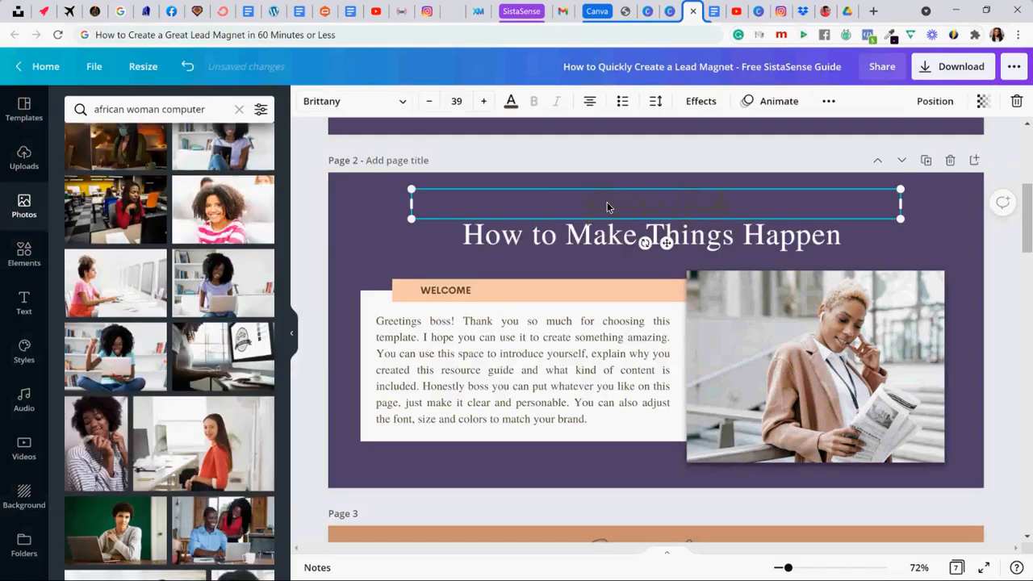
click(512, 106)
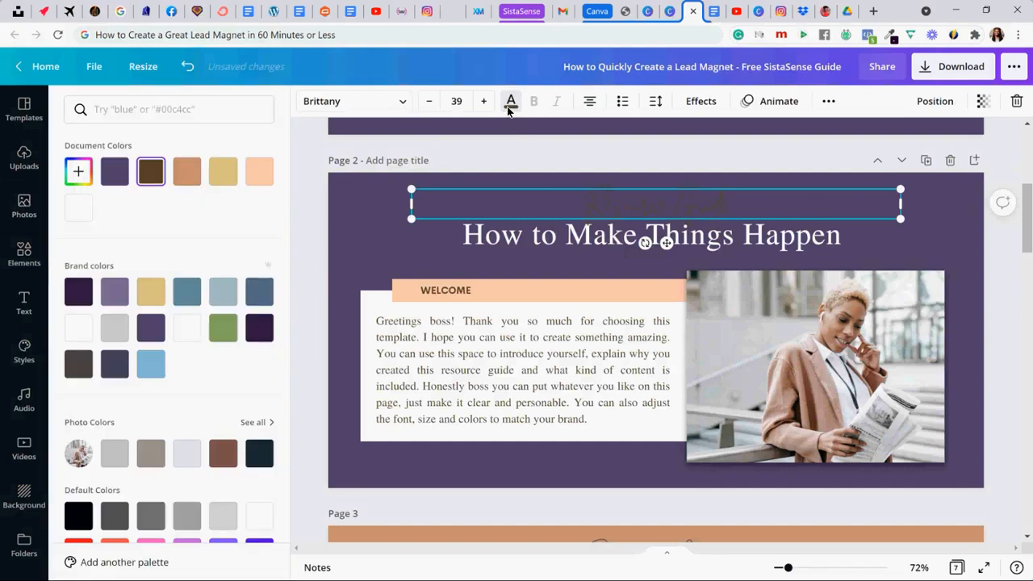
triple_click(584, 208)
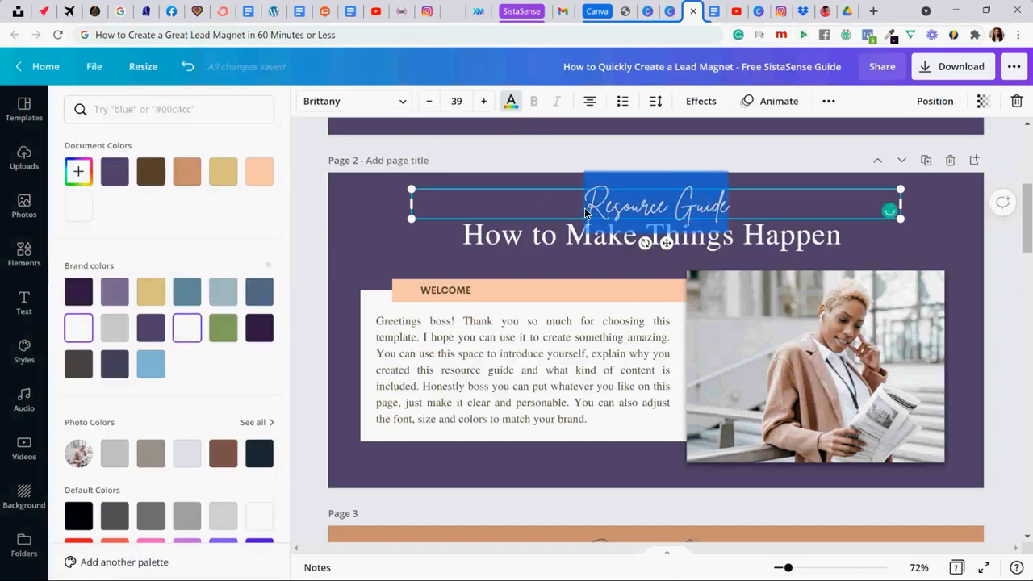
text(Content Creation C)
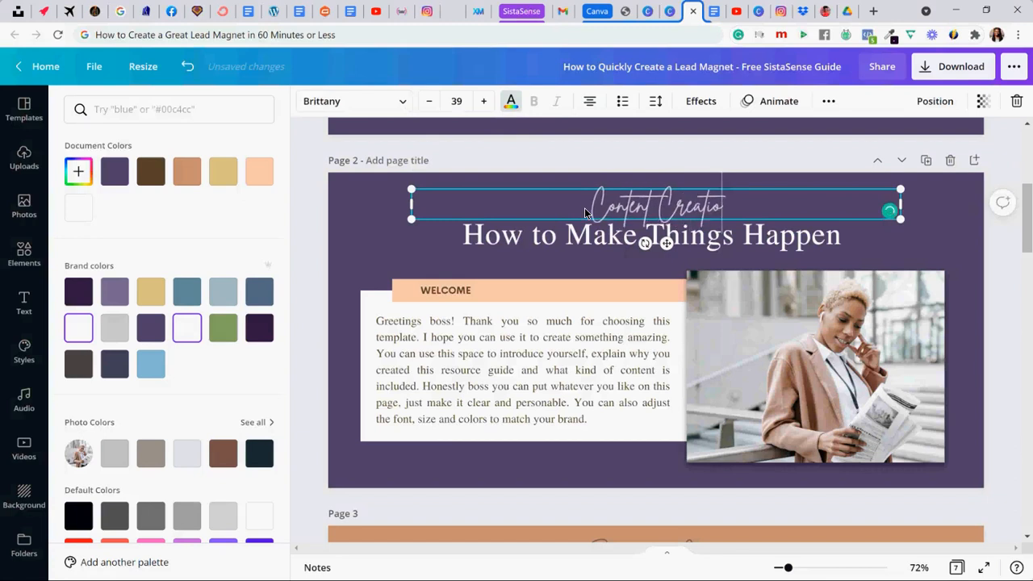
key(BackSpace)
key(BackSpace)
text(guide)
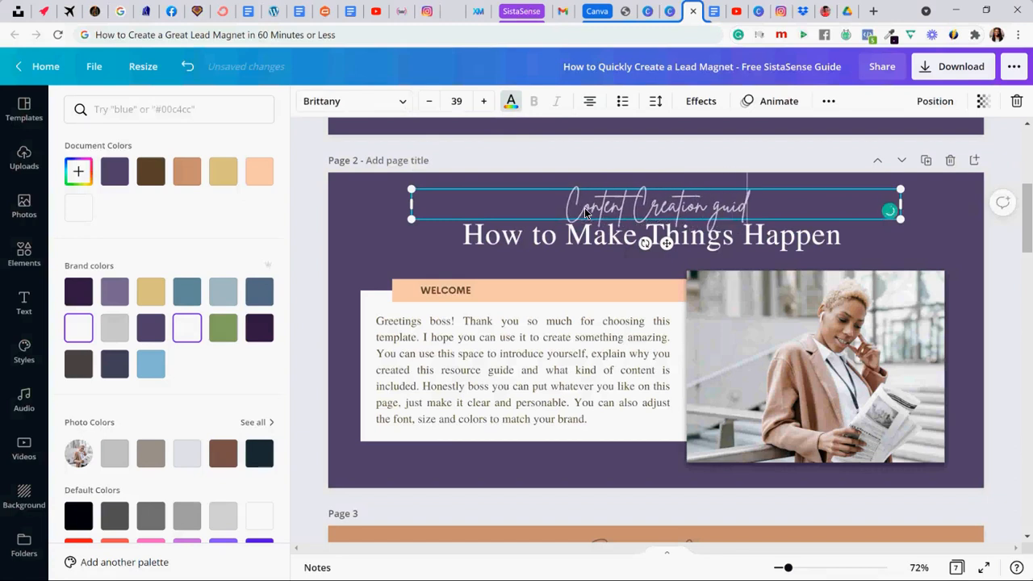
key(BackSpace)
key(BackSpace)
key(BackSpace)
key(BackSpace)
key(BackSpace)
text(Guide)
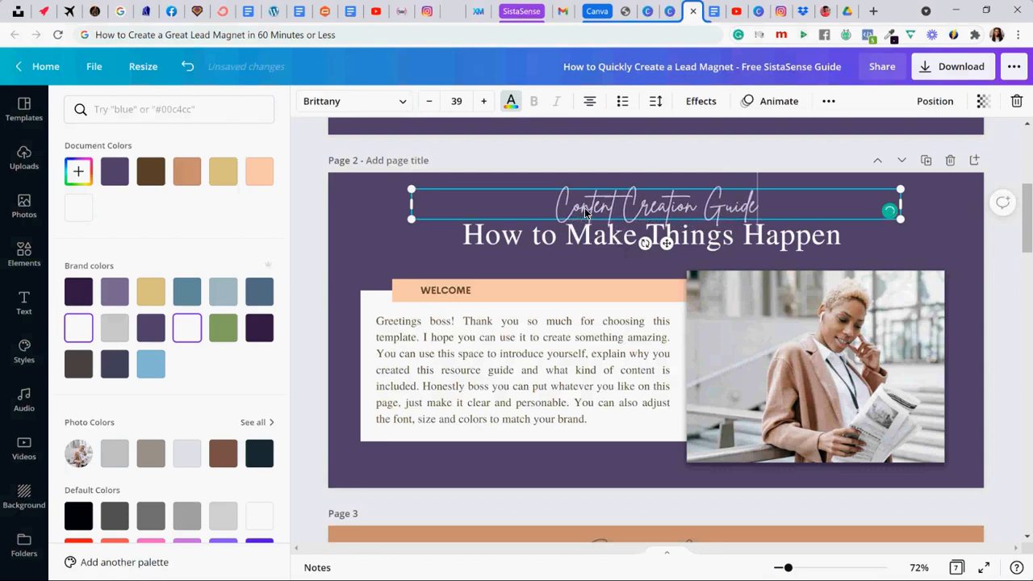
- Recolor the whole "Content Creation Guide" script heading on page 2 with the gold document color
key(ctrl+a)
click(226, 176)
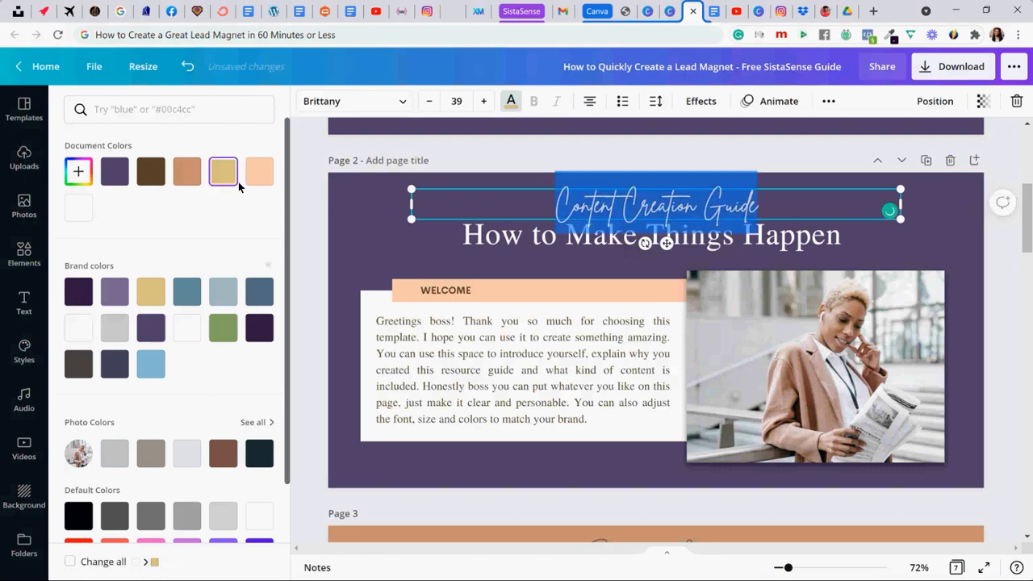
click(338, 194)
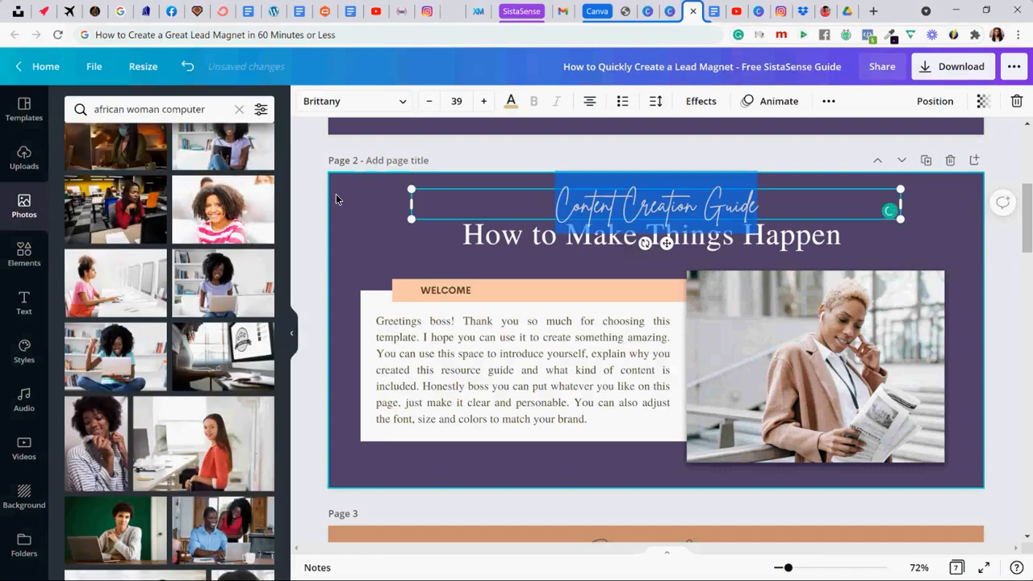
click(336, 194)
- Replace the title "How to Make Things Happen" on page 2 with "Create a Lead Magnet in 60-Minutes"
click(473, 233)
double_click(475, 235)
click(476, 239)
double_click(476, 238)
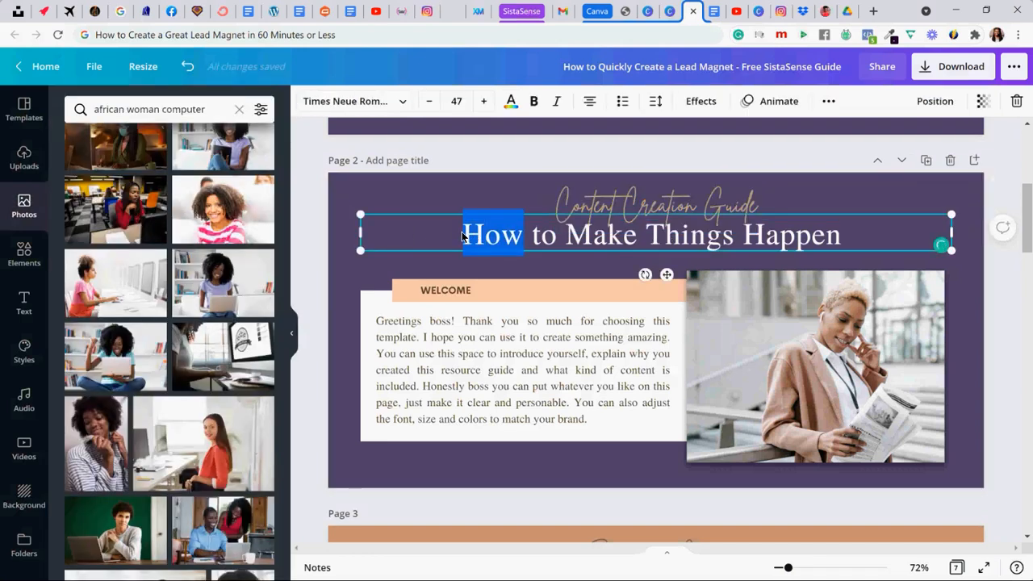
triple_click(461, 235)
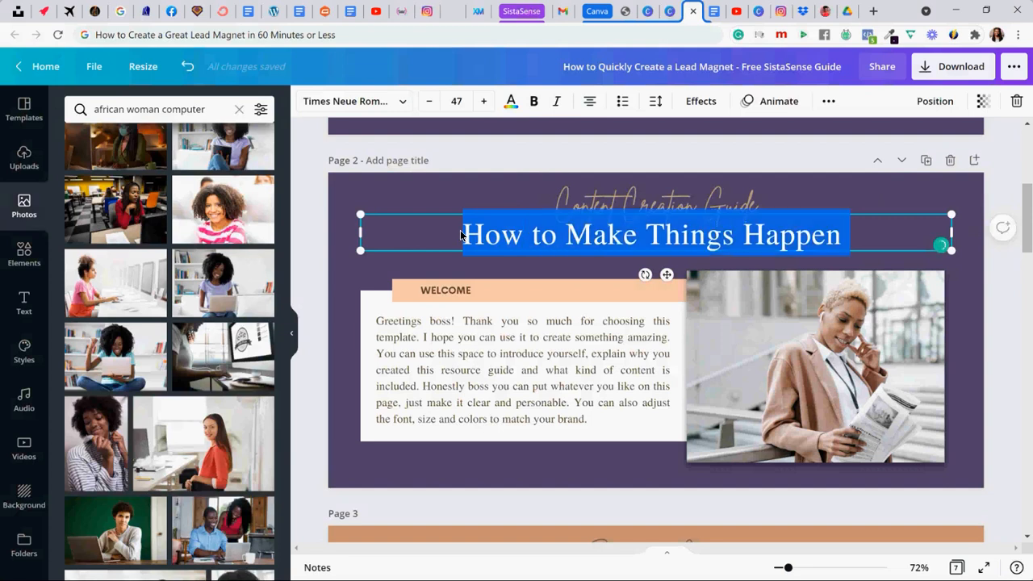
text(Create a Lead Magnet in 60-Minutes)
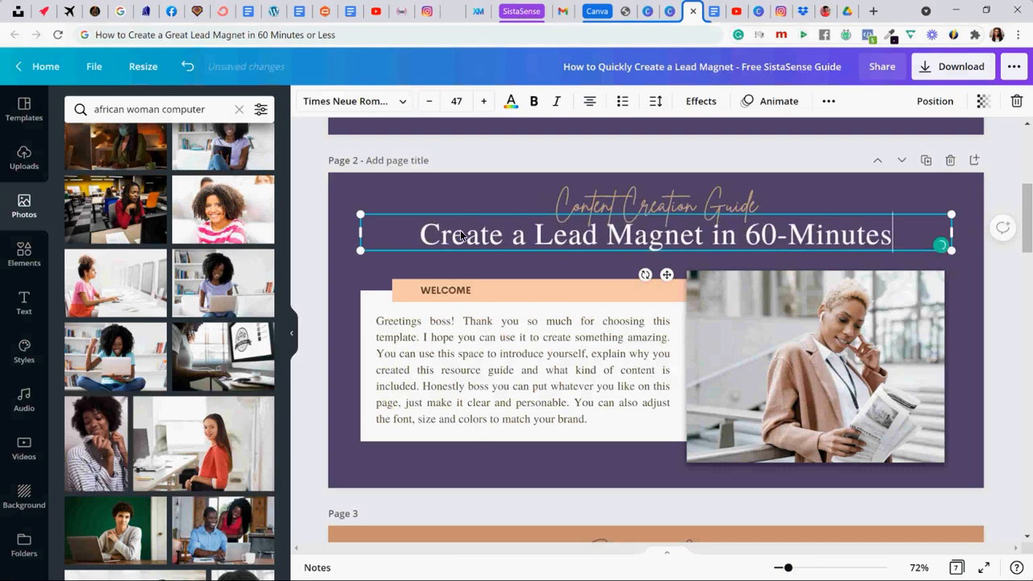
click(326, 323)
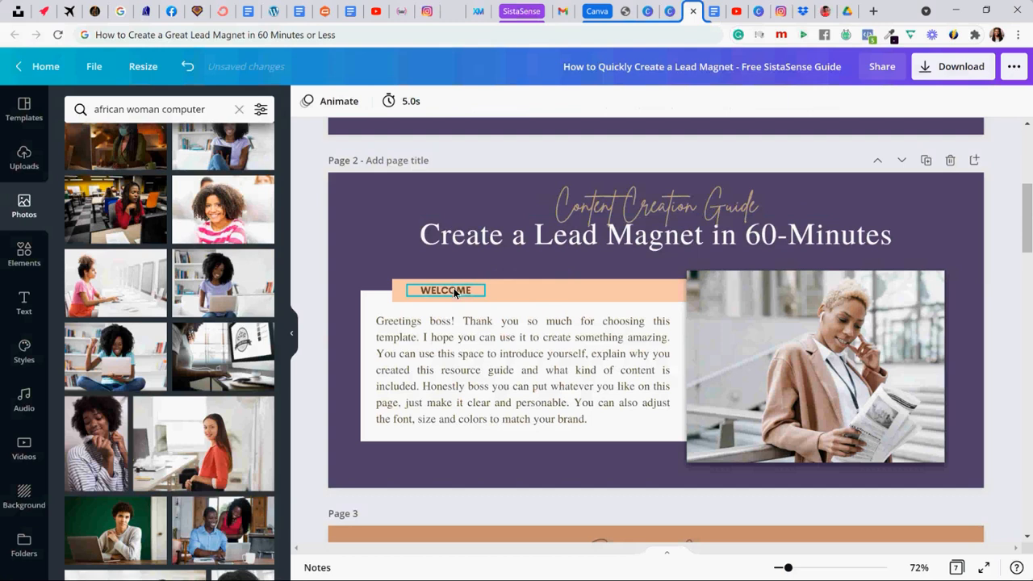
- Change the banner behind the "WELCOME" label on page 2 to the gold document color
click(515, 291)
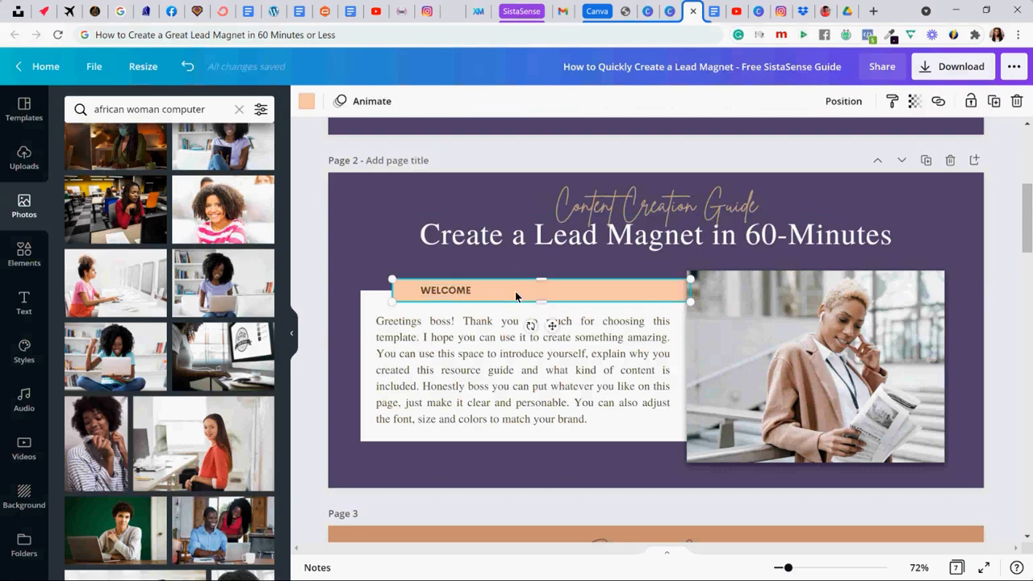
click(306, 101)
click(223, 171)
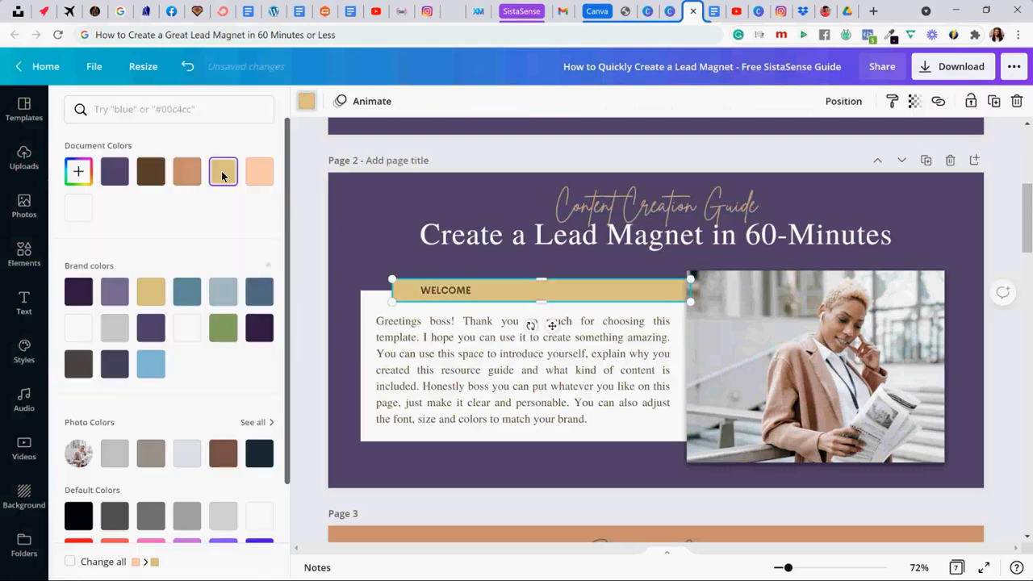
click(363, 251)
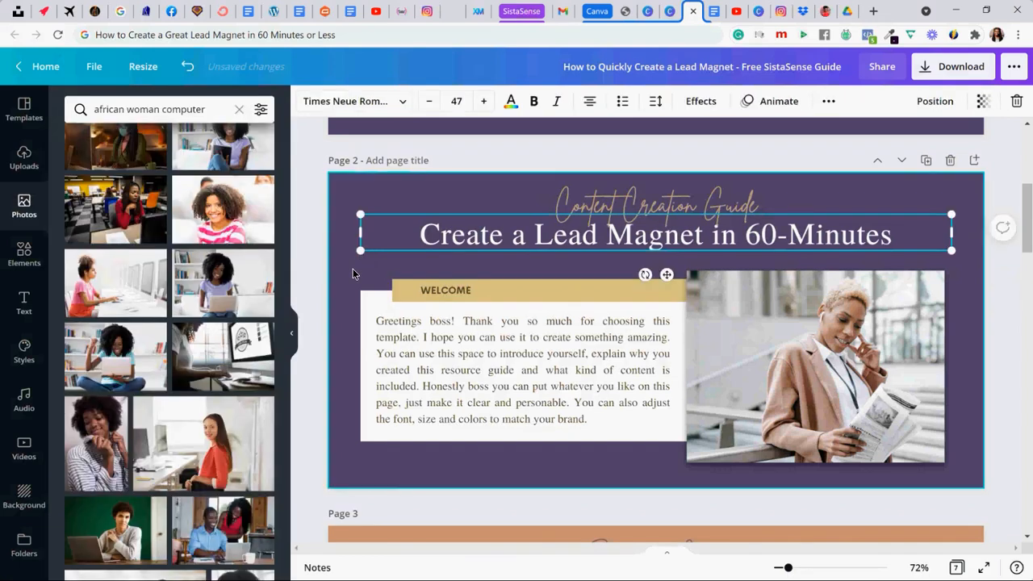
- Select the "Content Creation Guide" script heading and the "Create a Lead Magnet in 60-Minutes" title on page 2 together
scroll(353, 268, down, 2)
scroll(353, 269, down, 14)
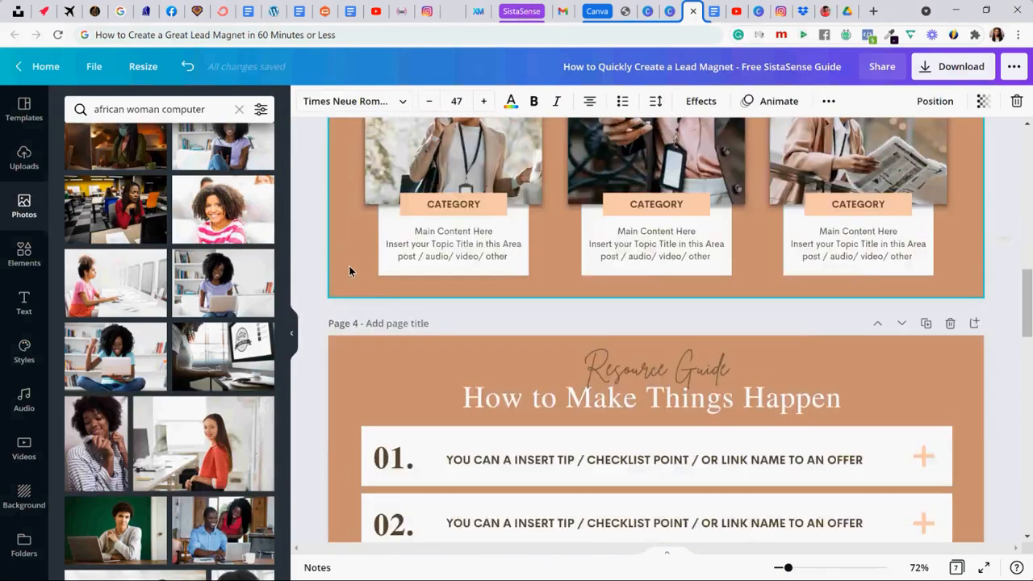
scroll(349, 266, down, 17)
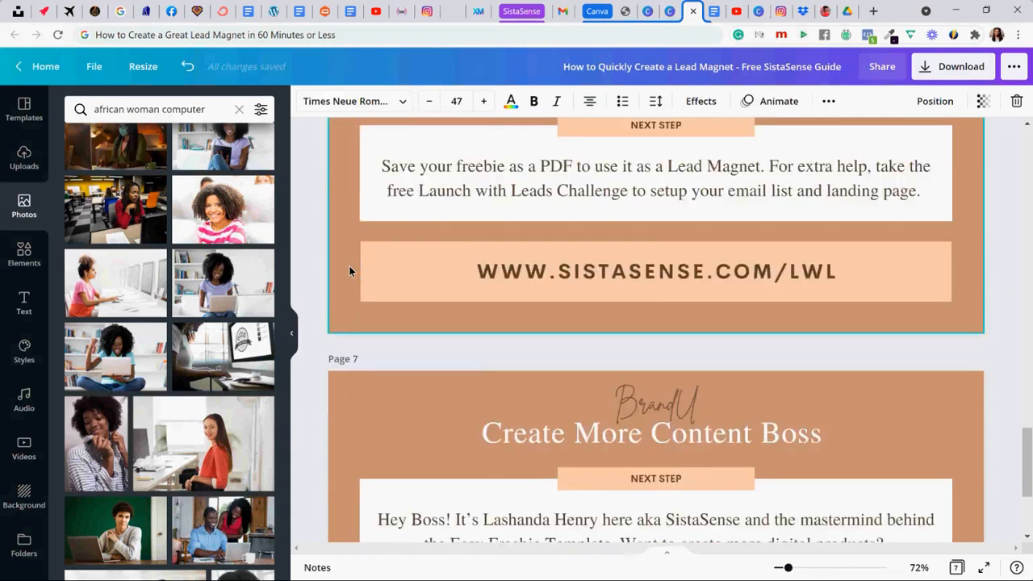
scroll(349, 270, up, 20)
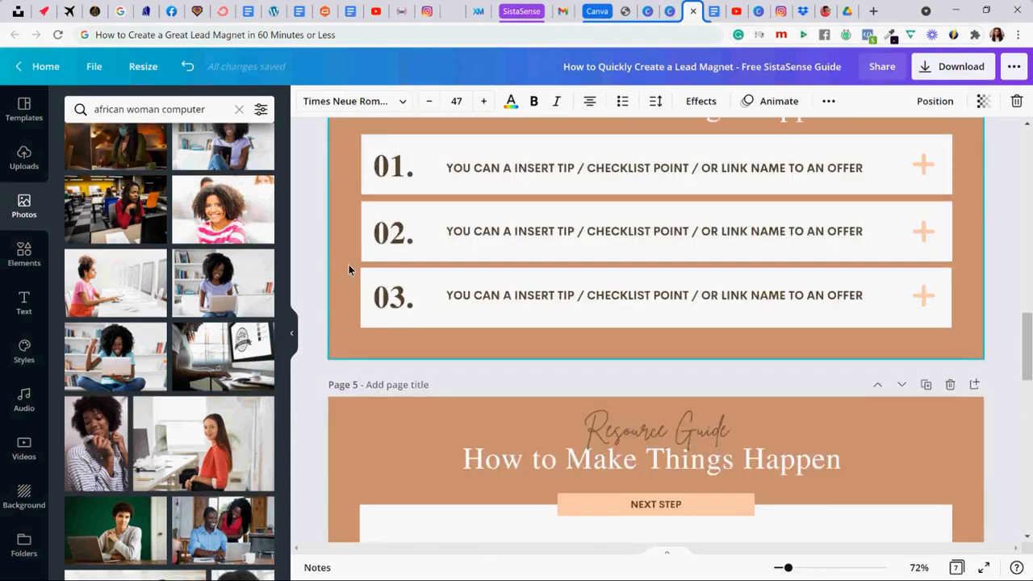
scroll(349, 268, up, 6)
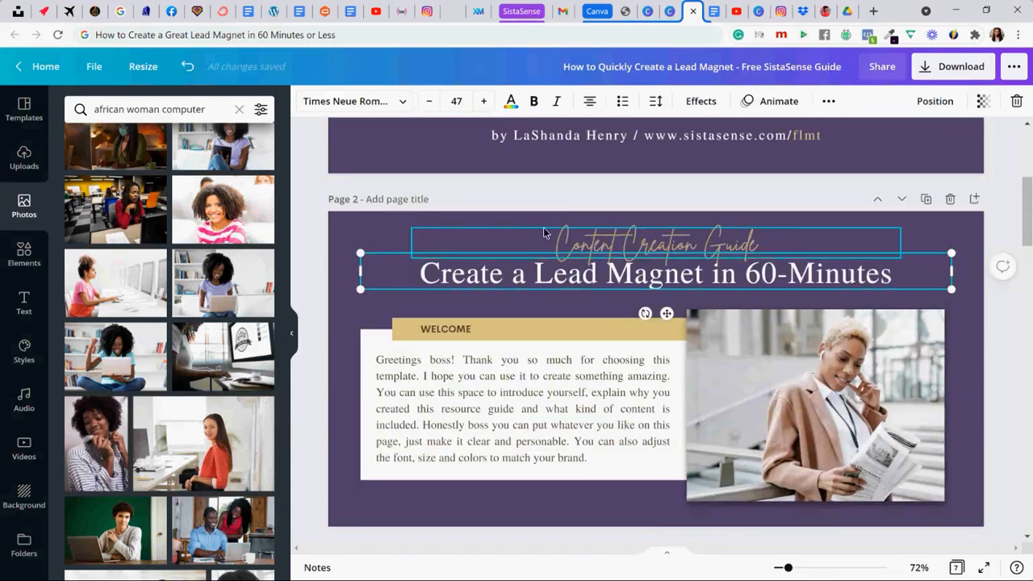
click(579, 249)
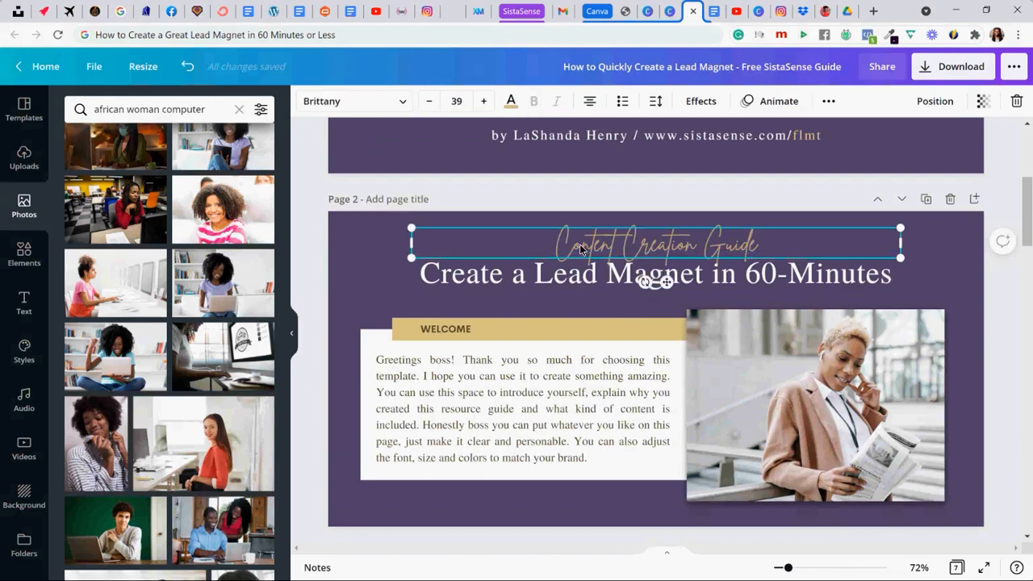
shift+click(574, 278)
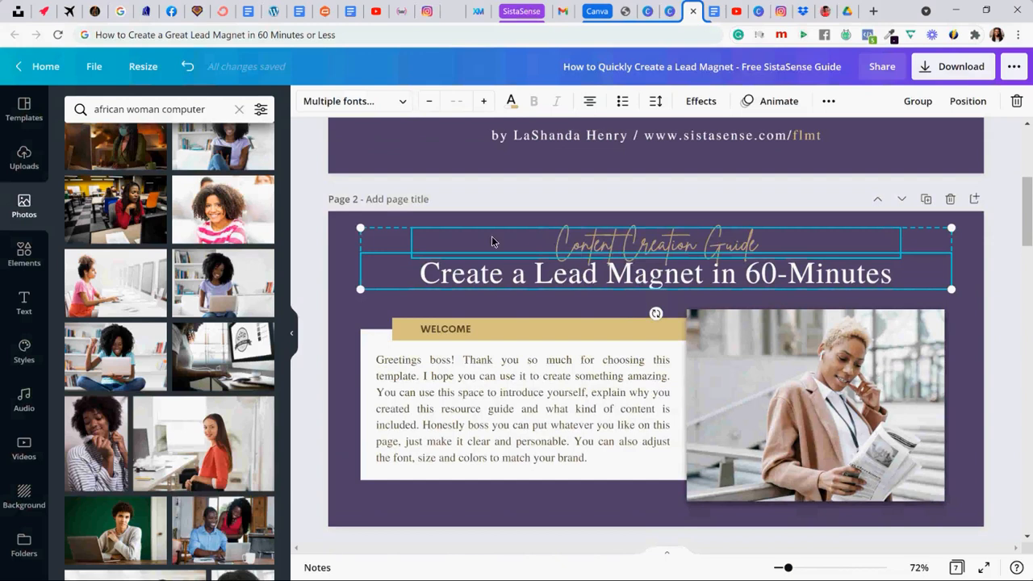
click(456, 217)
click(541, 249)
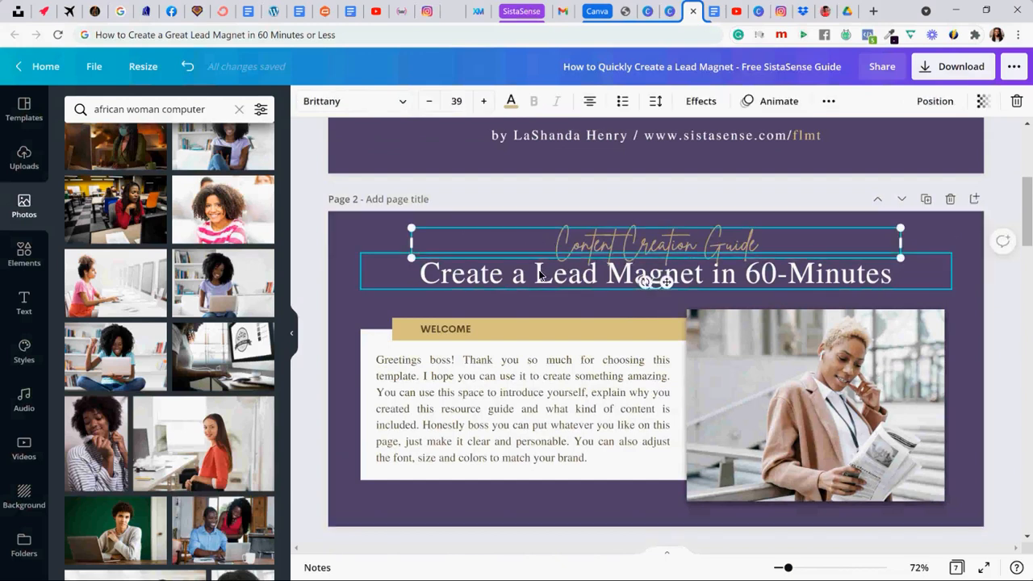
shift+click(541, 275)
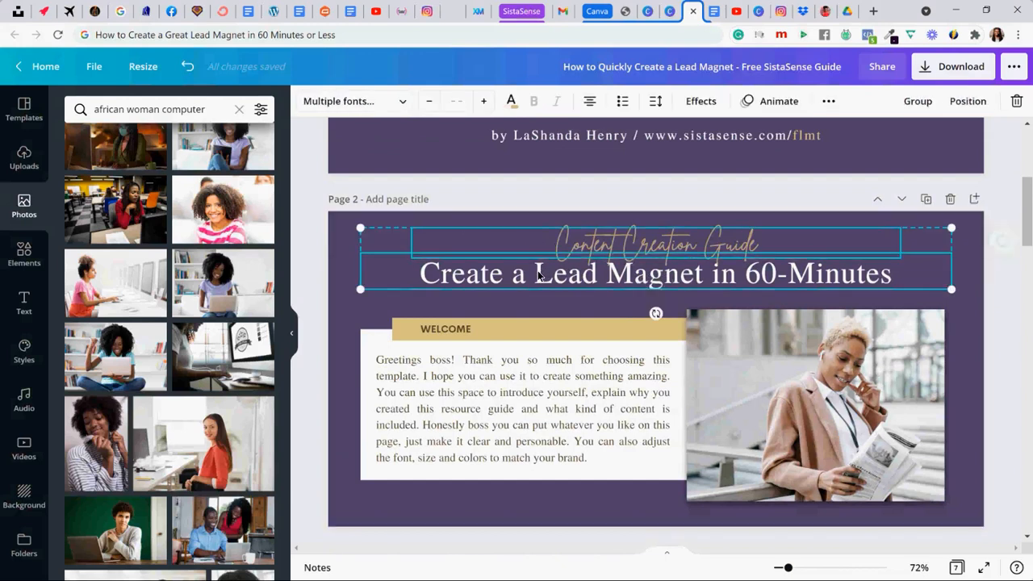
click(318, 243)
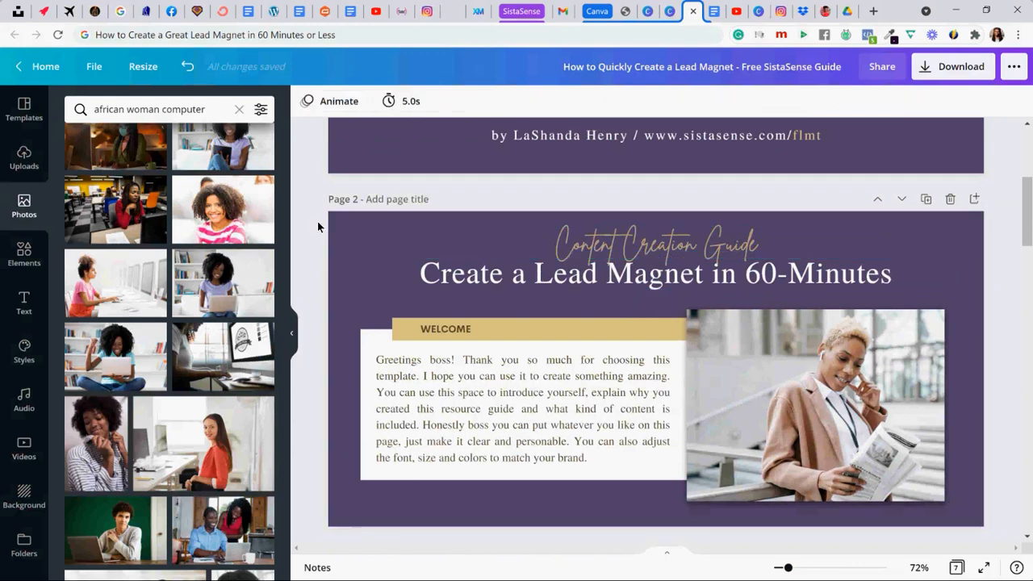
drag(348, 227, 656, 279)
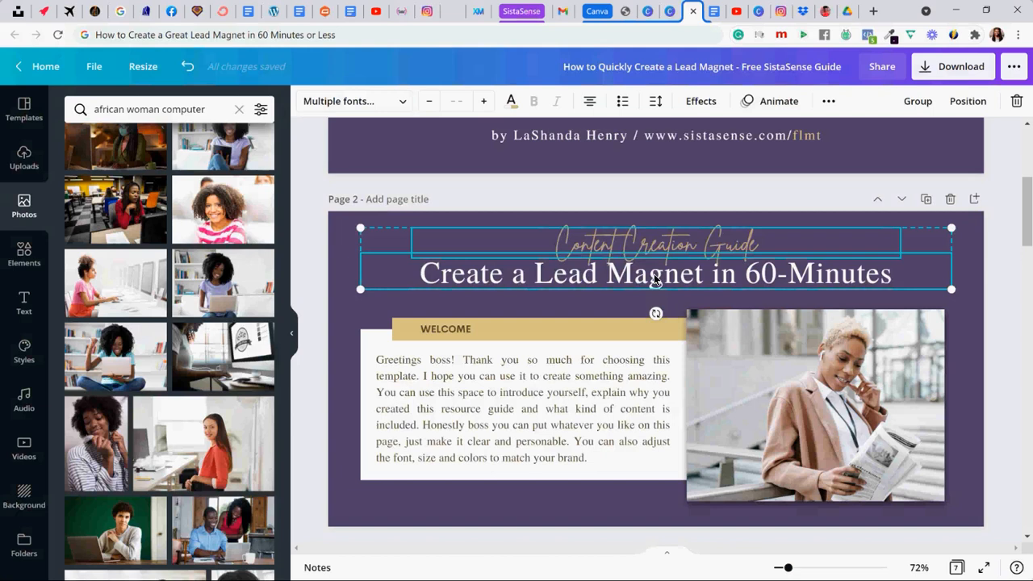
- Change page 3's background to the purple document color and try removing its old two-line heading
scroll(536, 272, down, 5)
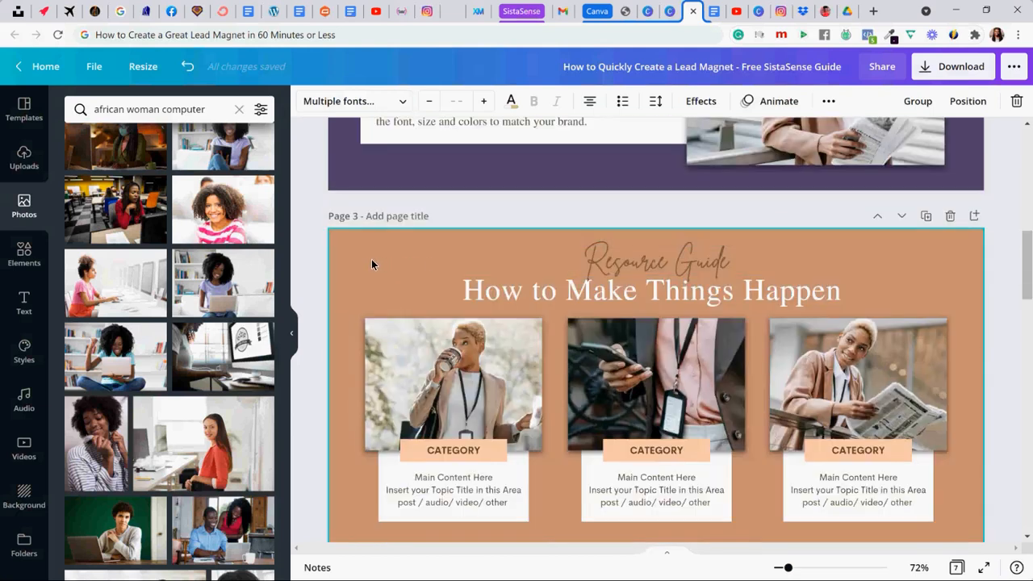
click(372, 260)
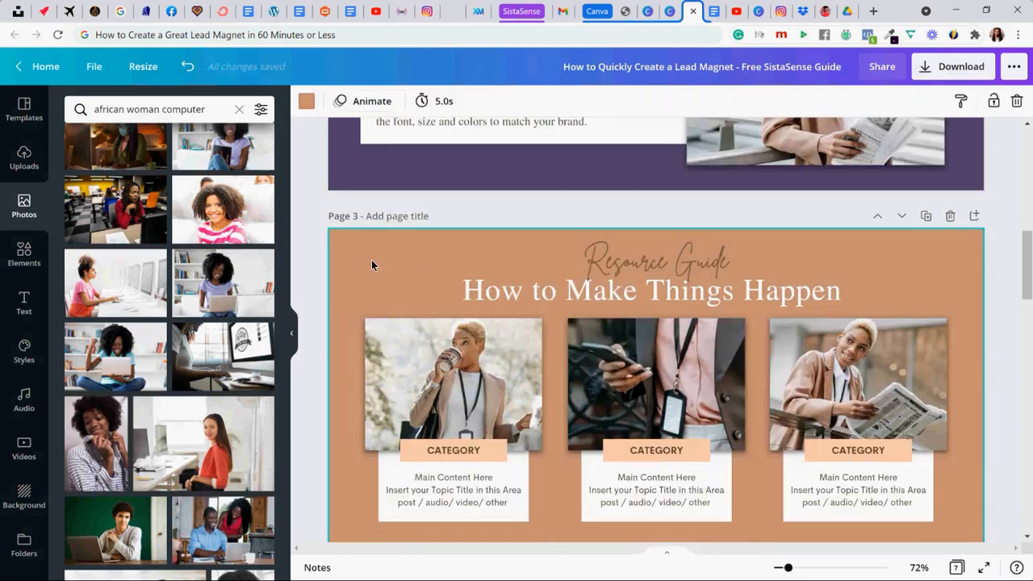
click(306, 102)
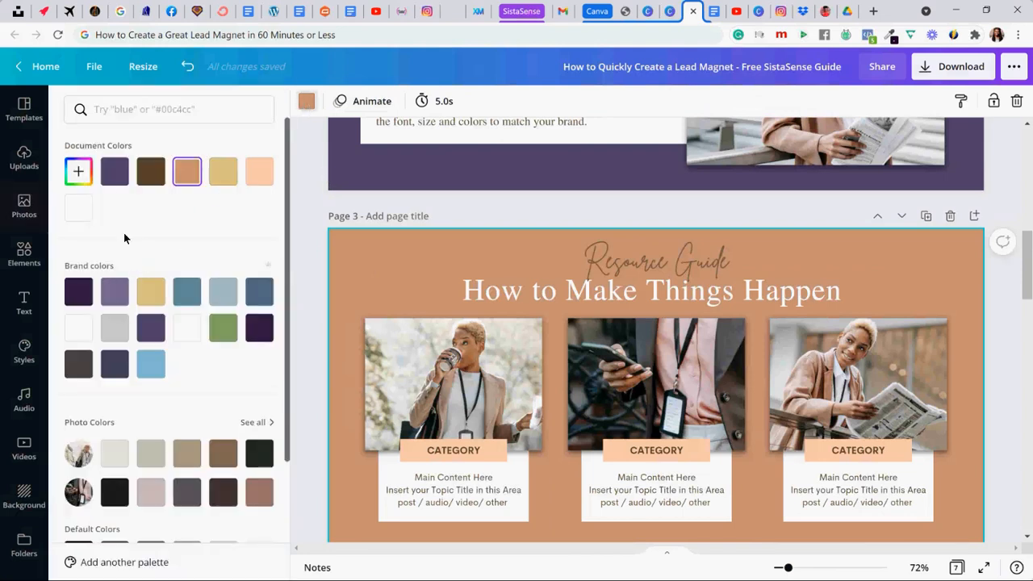
click(115, 171)
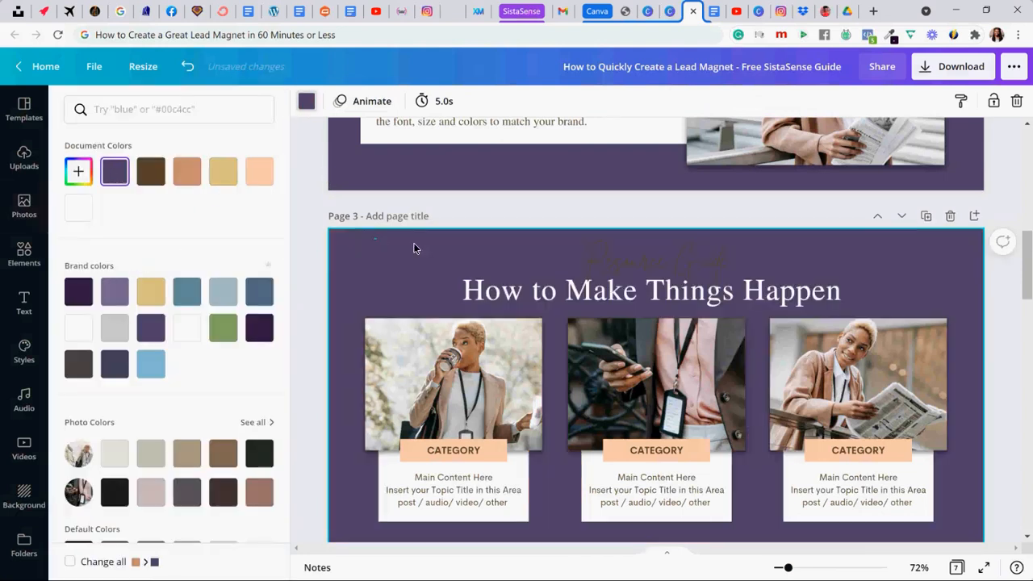
click(779, 289)
key(Delete)
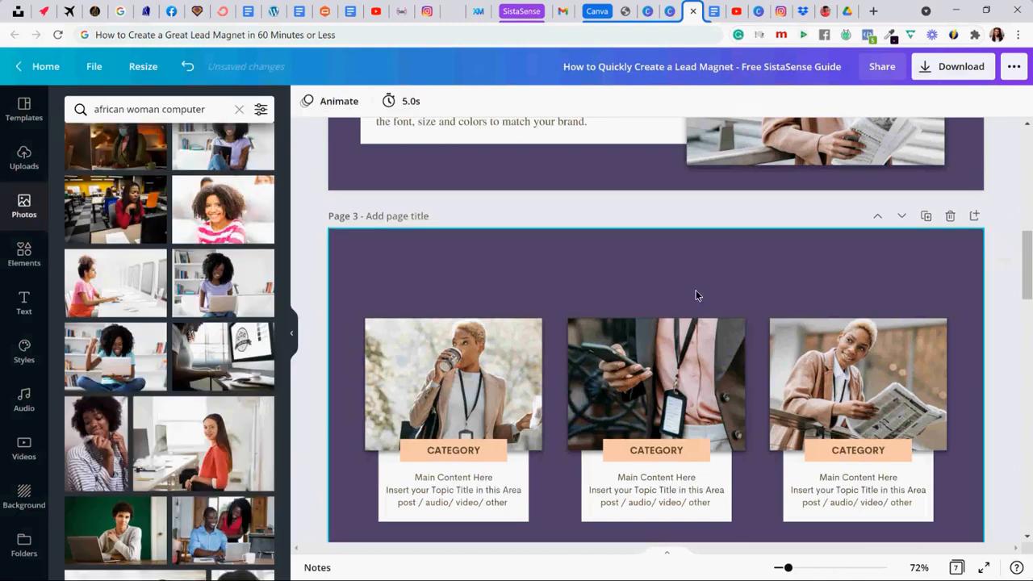
click(669, 276)
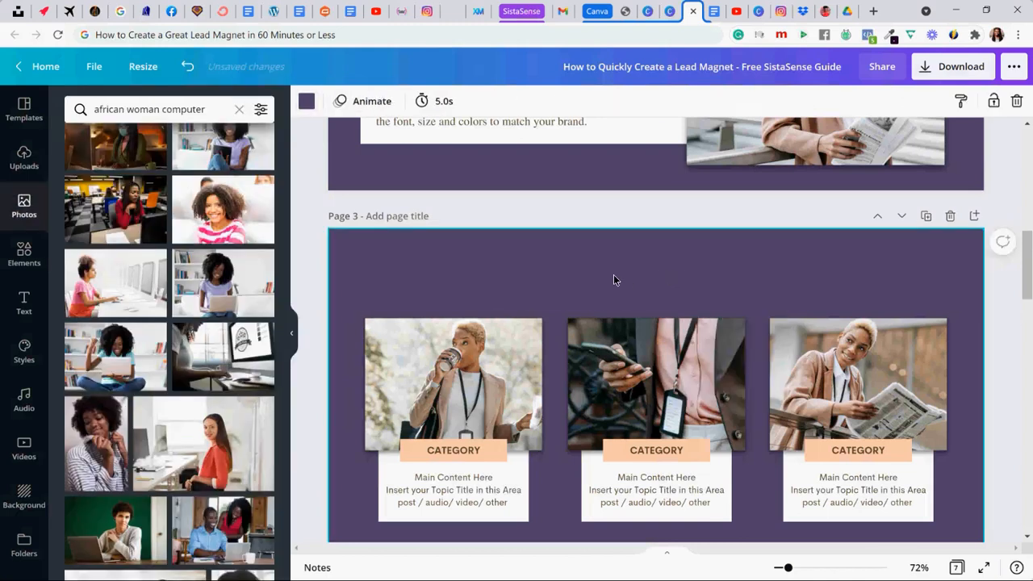
key(ctrl+z)
click(345, 281)
- Delete the "Resource Guide" and "How to Make Things Happen" headings from page 4 and change its background to the purple document color
scroll(345, 280, down, 5)
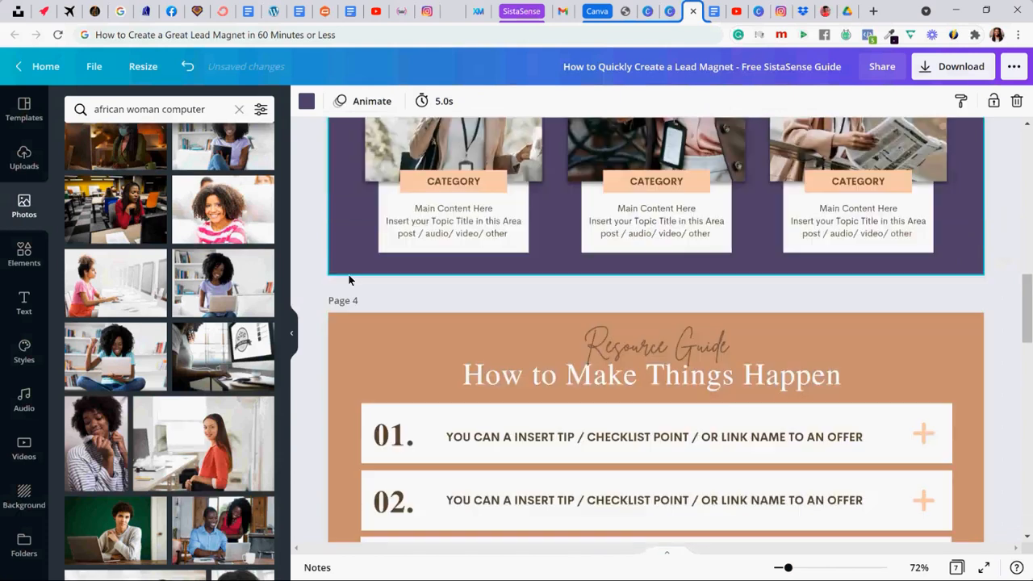
click(749, 305)
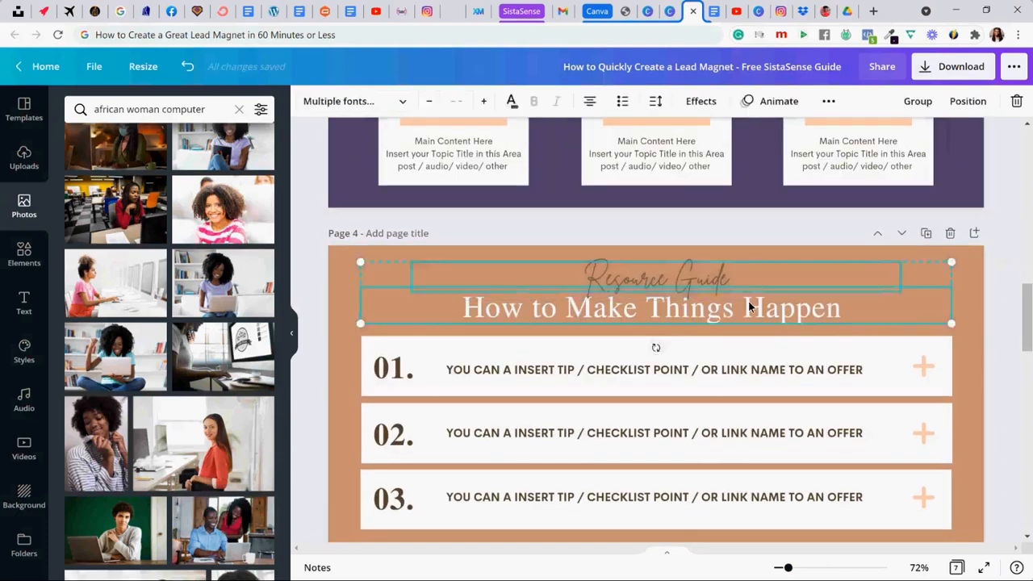
key(Delete)
click(470, 272)
click(307, 102)
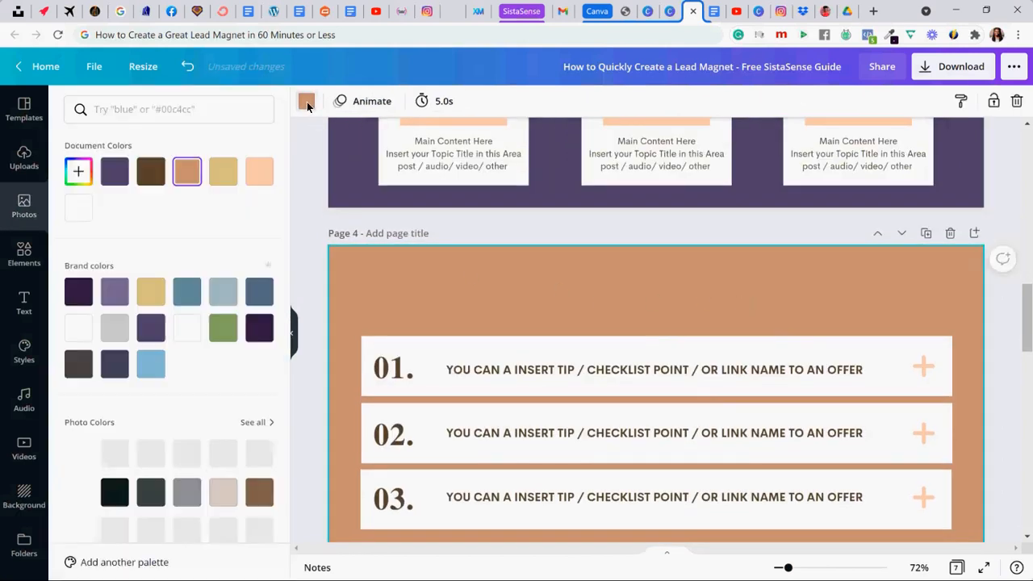
click(115, 171)
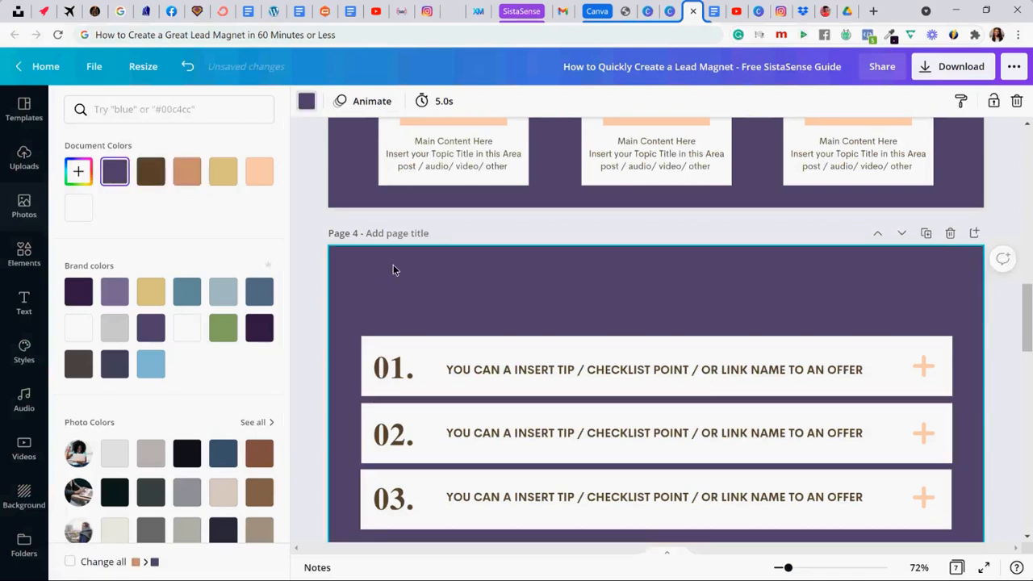
- Paste the copied "Content Creation Guide" and "Create a Lead Magnet in 60-Minutes" headings onto page 4
key(ctrl+v)
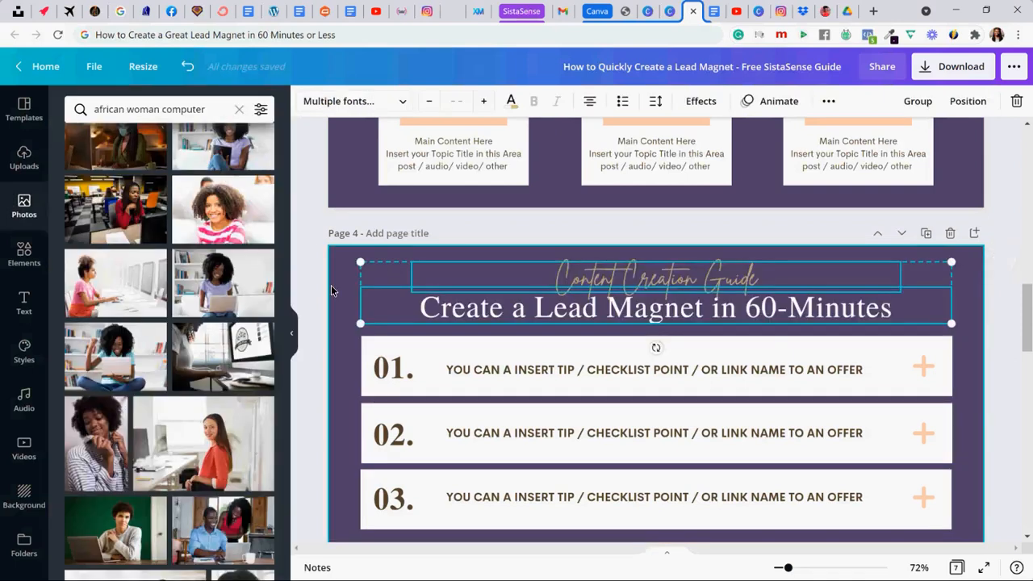
click(331, 285)
- Change page 5's background to the purple document color
scroll(333, 285, down, 3)
scroll(333, 287, down, 3)
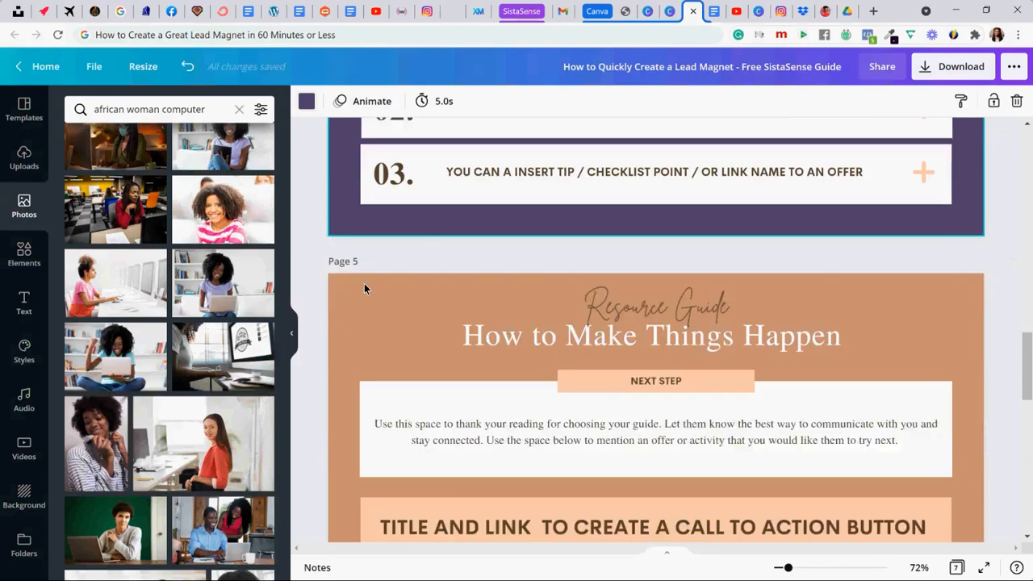
click(299, 105)
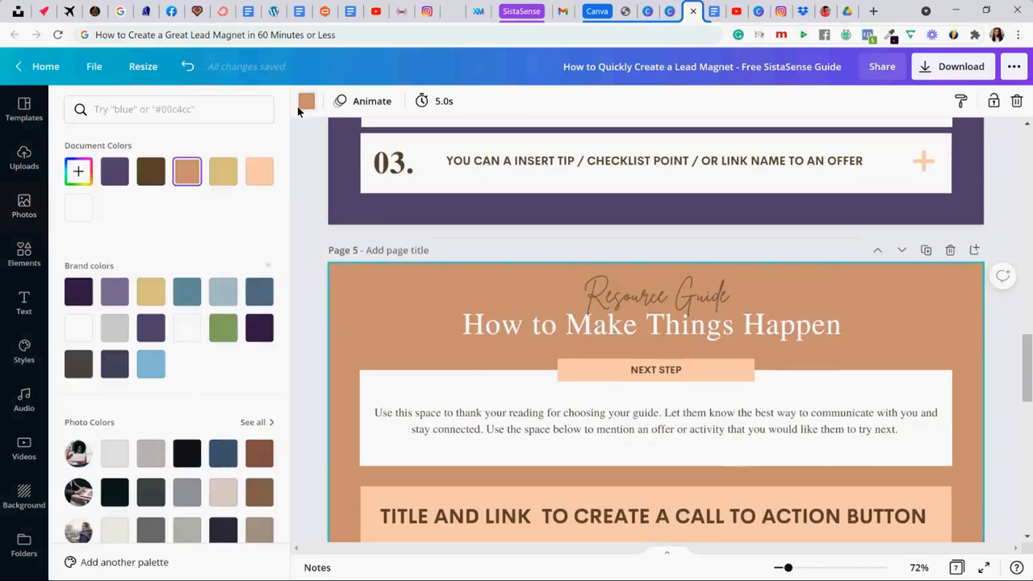
click(118, 181)
- Replace page 5's "Resource Guide" and "How to Make Things Happen" headings with the copied "Content Creation Guide" and "Create a Lead Magnet in 60-Minutes" headings
click(371, 310)
drag(337, 286, 697, 315)
key(Delete)
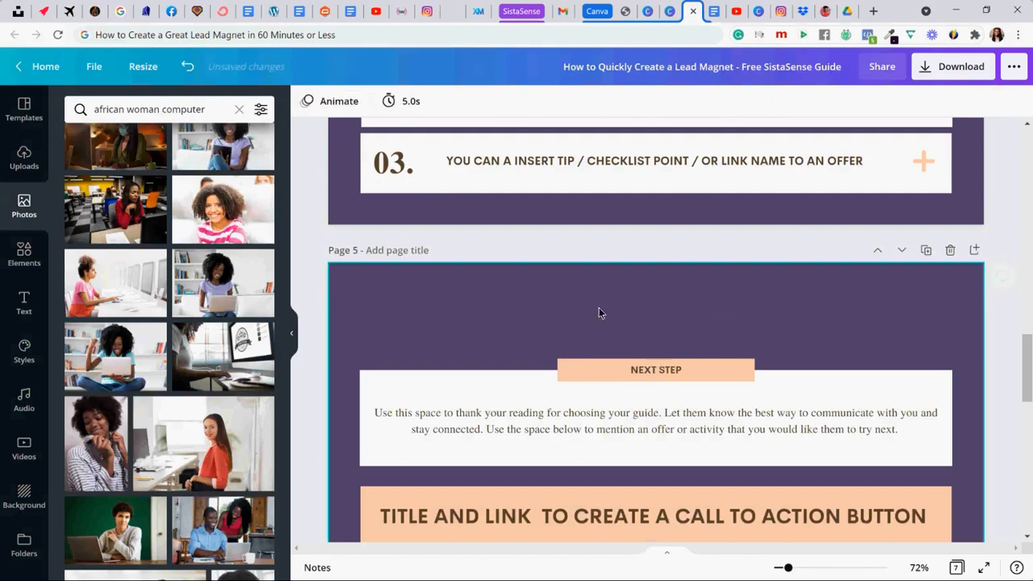
key(ctrl+z)
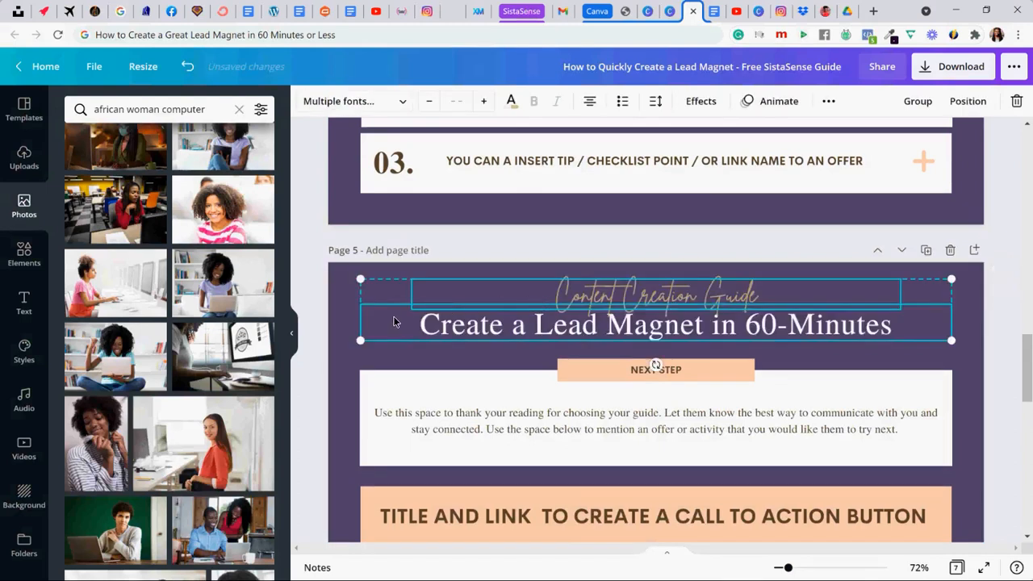
- Review the colors and headings on page 6 and on the preceding pages back to the cover
scroll(389, 314, down, 2)
scroll(383, 312, down, 5)
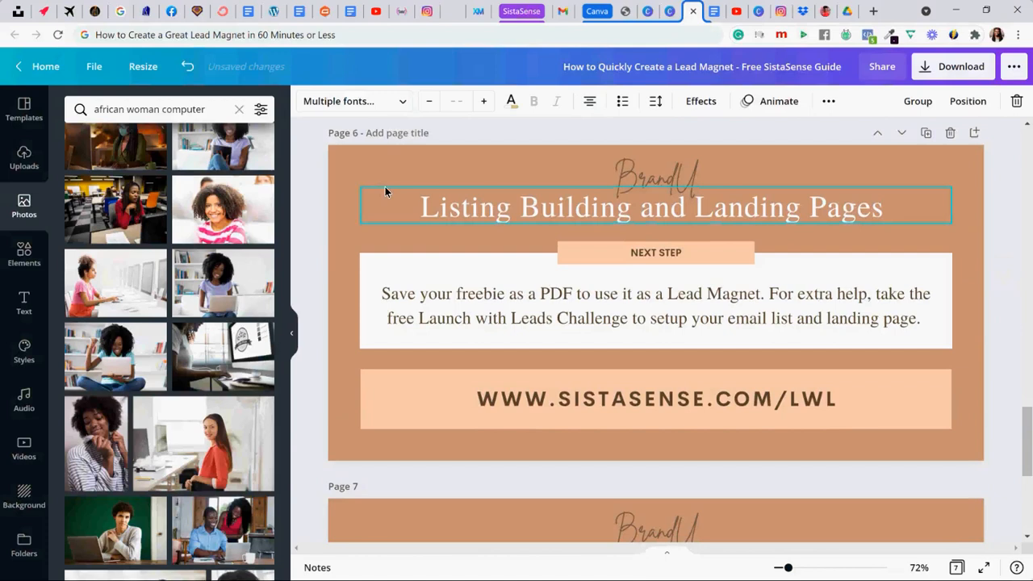
drag(377, 176, 657, 215)
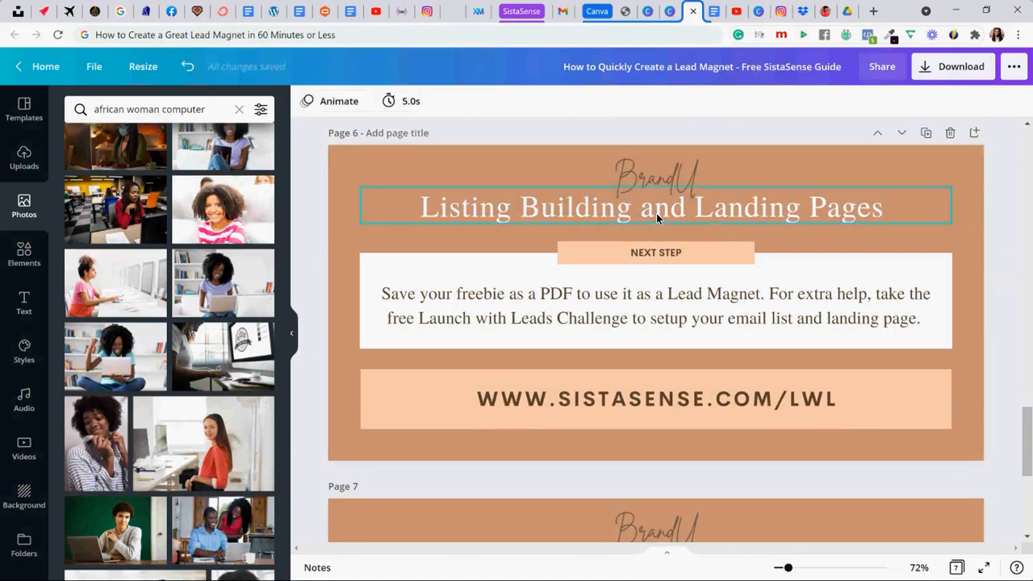
scroll(656, 215, up, 1)
scroll(657, 215, up, 2)
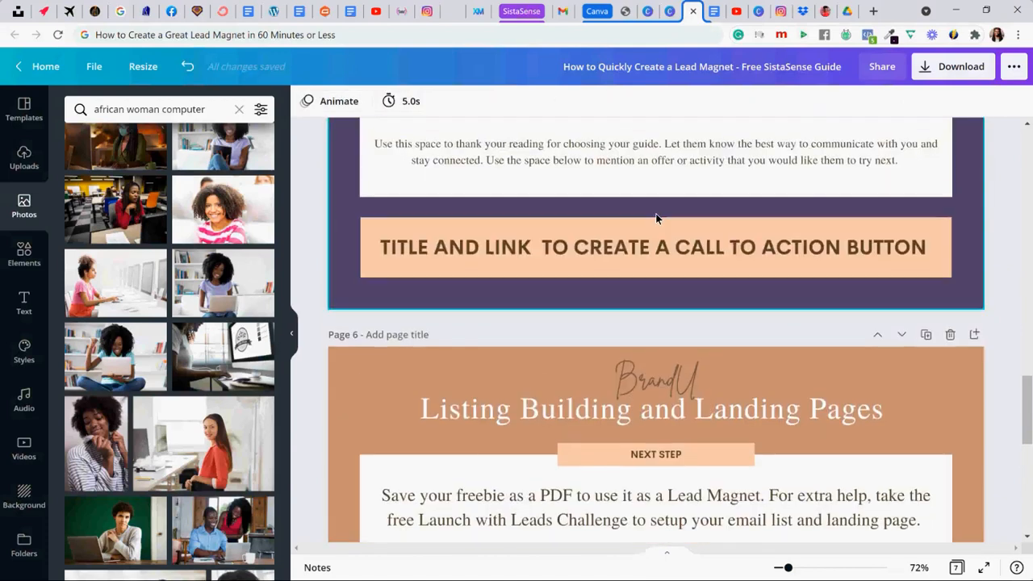
scroll(646, 226, up, 7)
scroll(635, 239, down, 2)
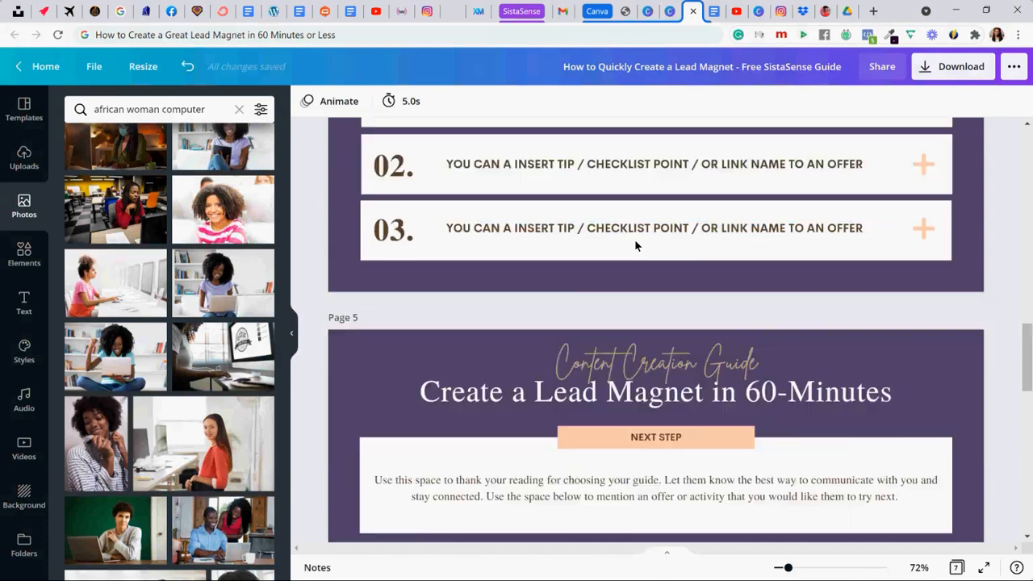
scroll(635, 239, down, 6)
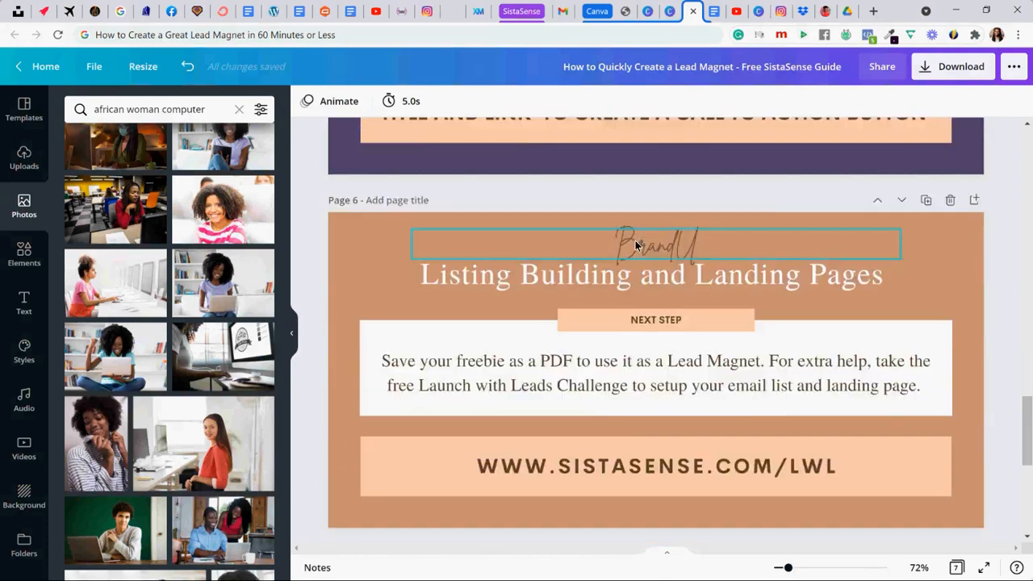
scroll(636, 245, up, 12)
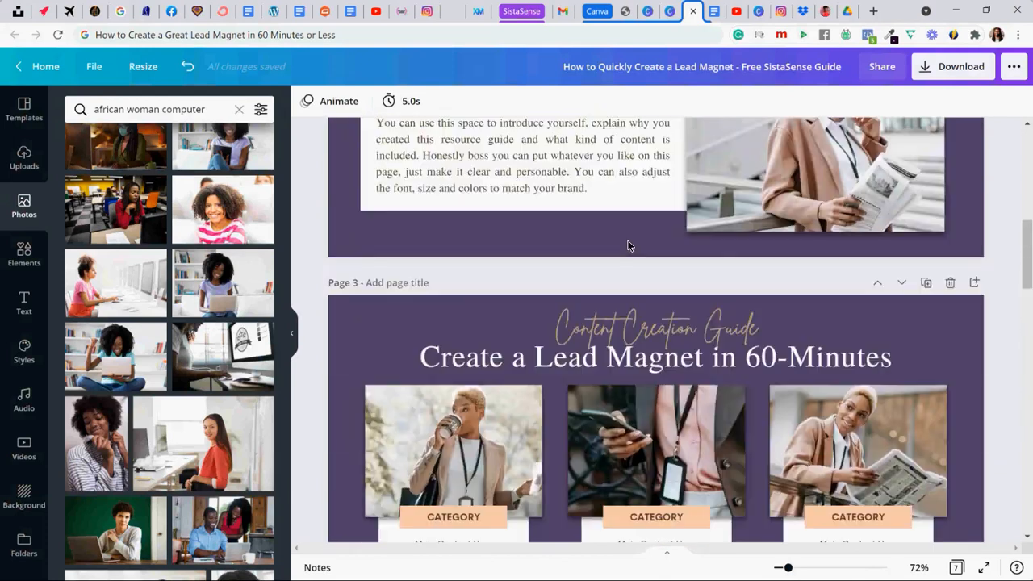
scroll(628, 240, up, 6)
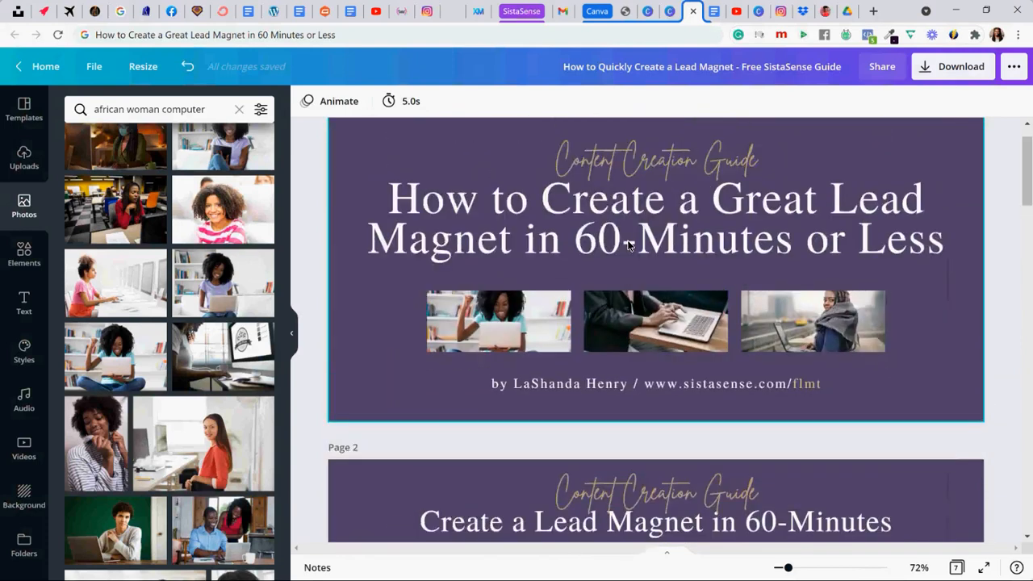
scroll(629, 245, down, 5)
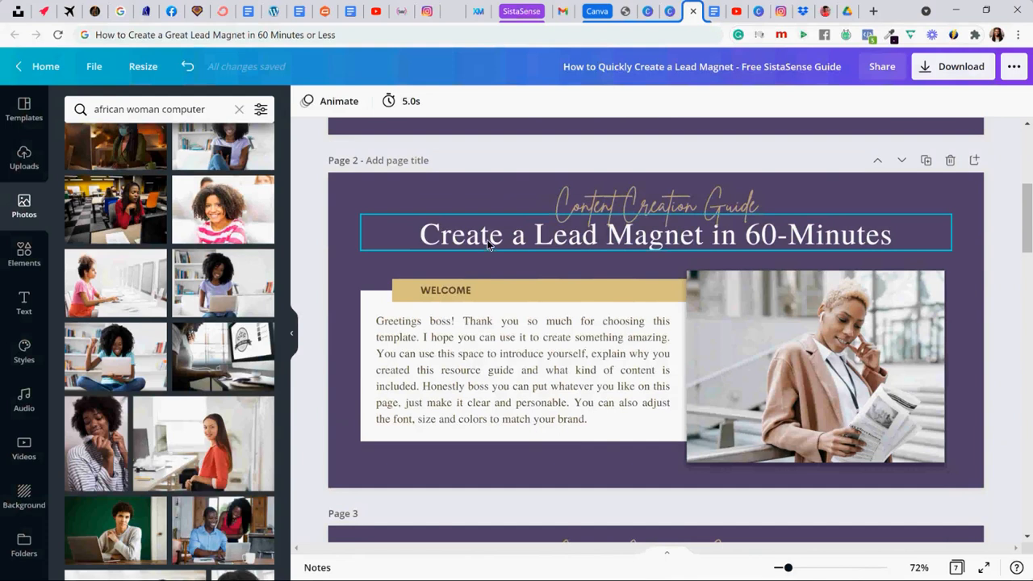
scroll(487, 239, up, 5)
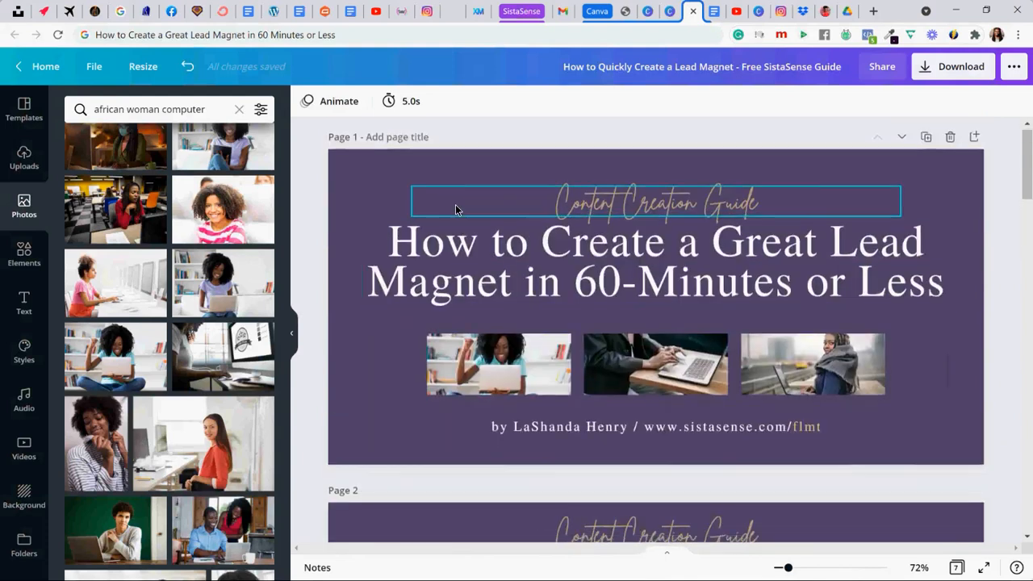
- Try the photo of the woman cheering cross-legged with a laptop on page 2, enlarging and repositioning it within its frame
scroll(456, 209, down, 5)
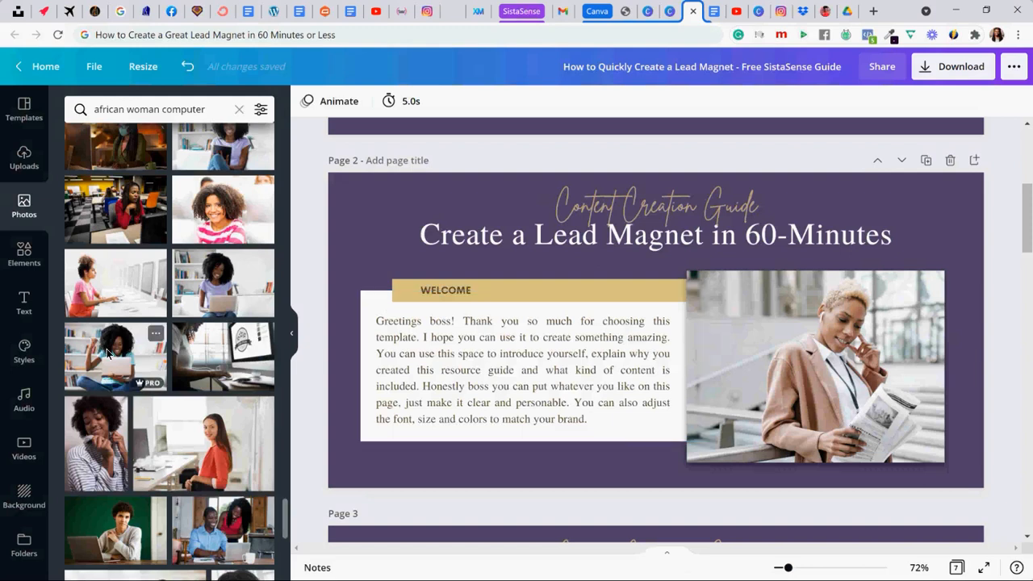
drag(109, 353, 711, 317)
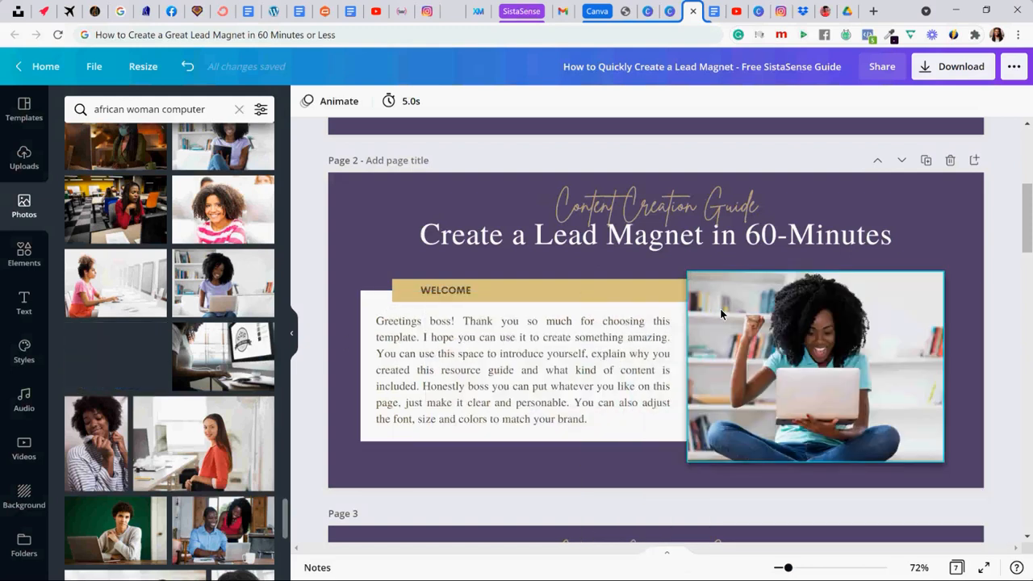
double_click(771, 327)
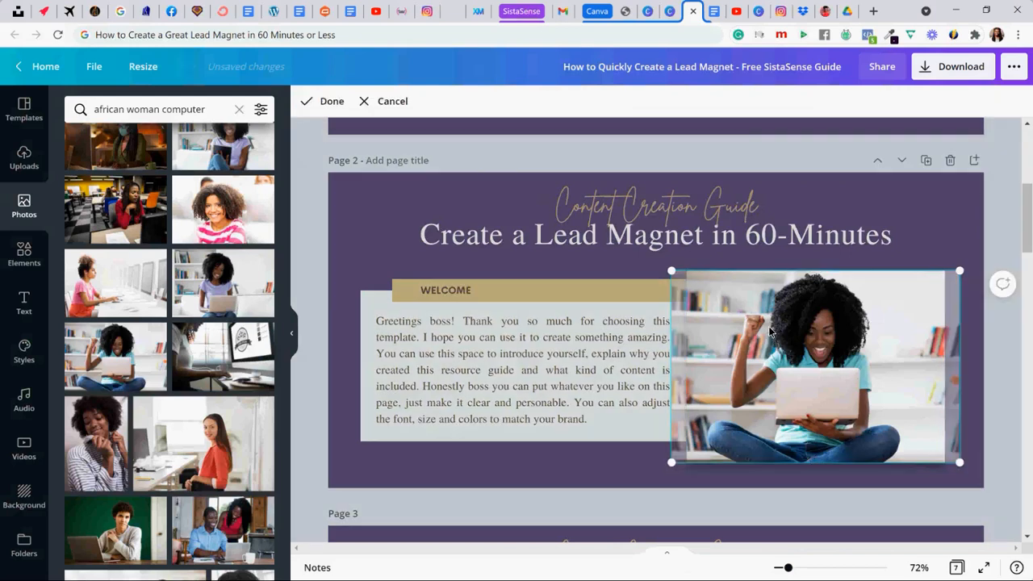
drag(660, 265, 626, 245)
drag(809, 349, 827, 355)
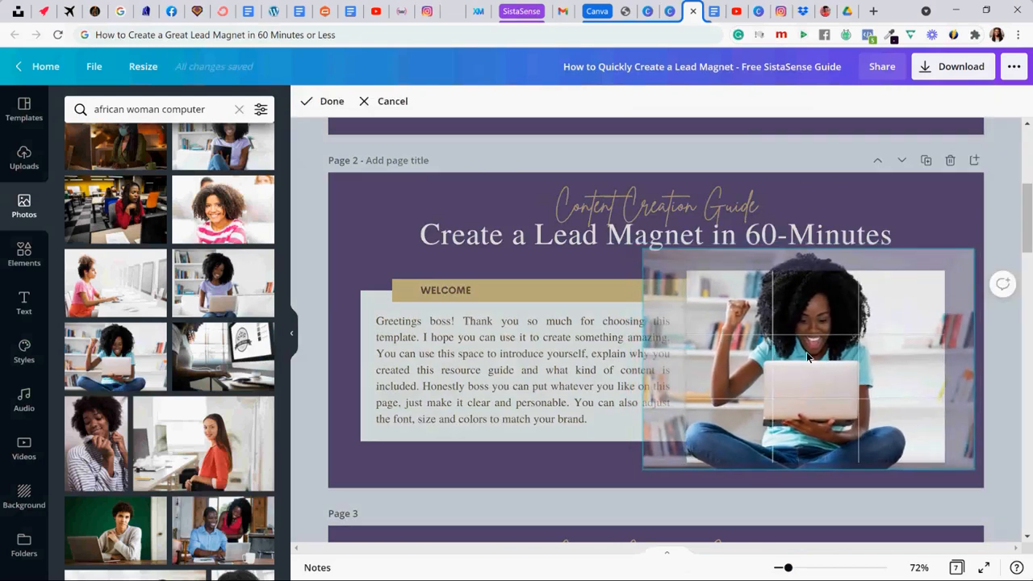
click(343, 264)
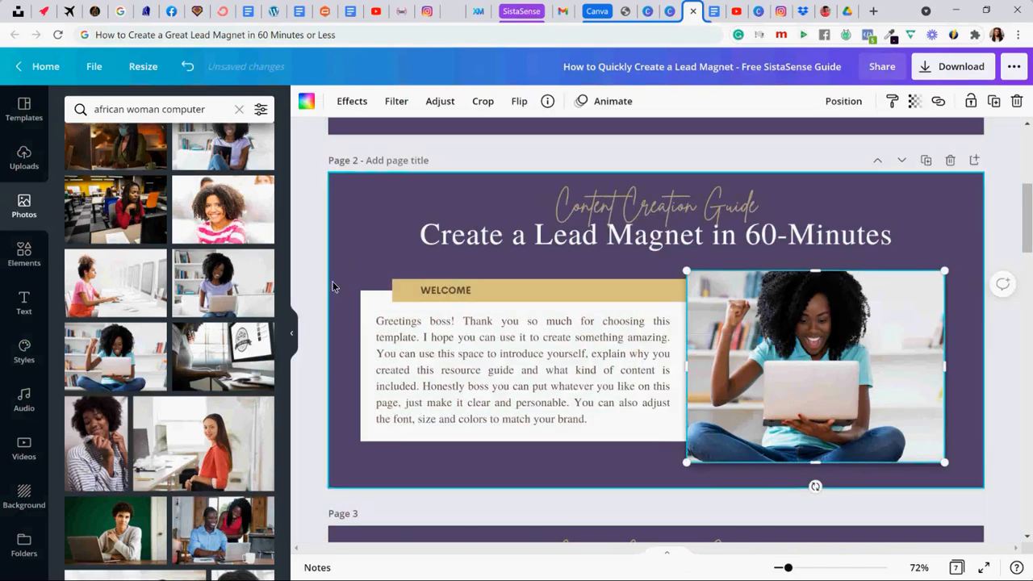
click(295, 264)
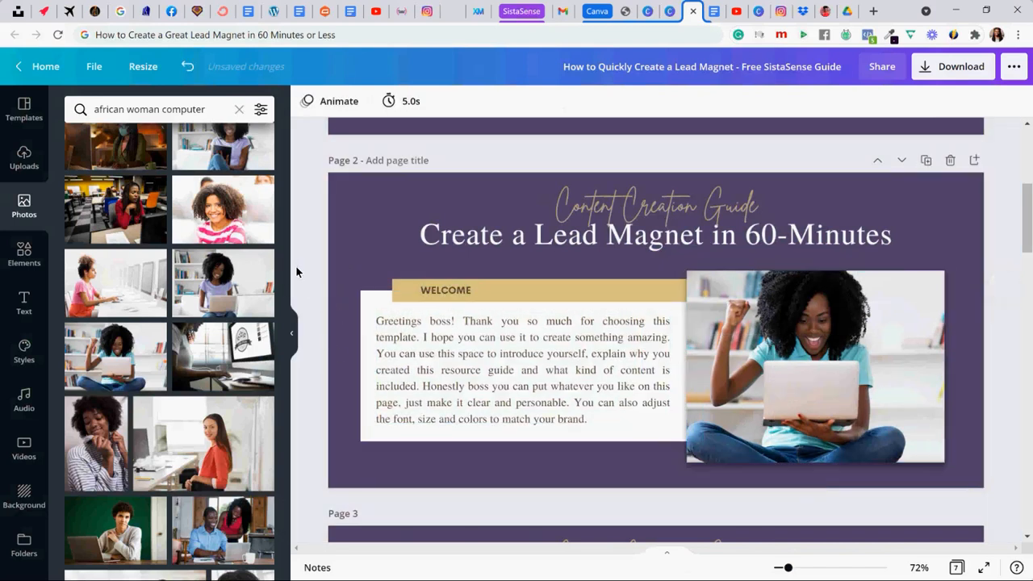
- Try the photo of the woman in a lavender shirt raising her fist at a laptop in page 2's photo frame
scroll(194, 315, down, 3)
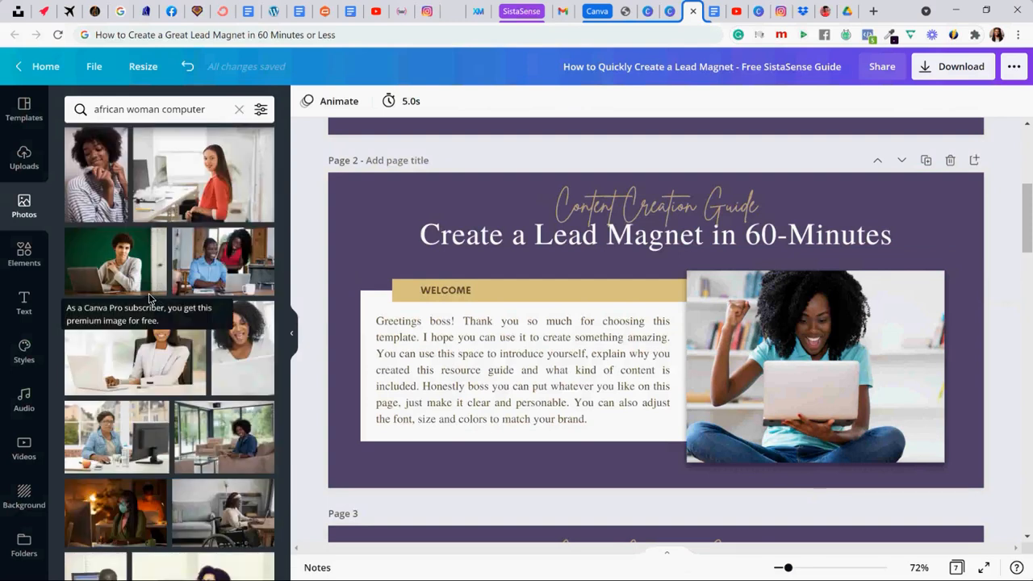
scroll(137, 355, down, 3)
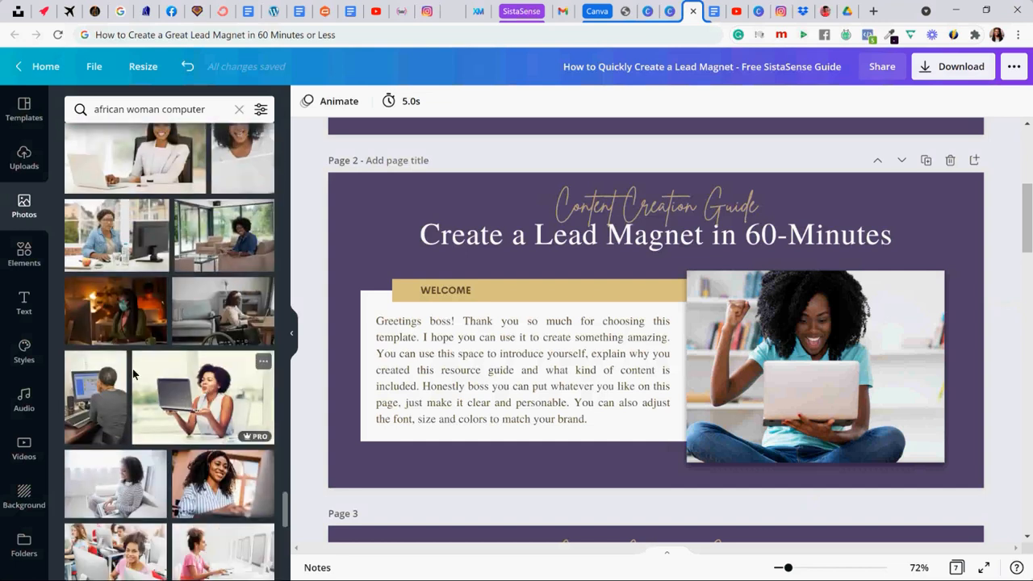
scroll(131, 367, down, 3)
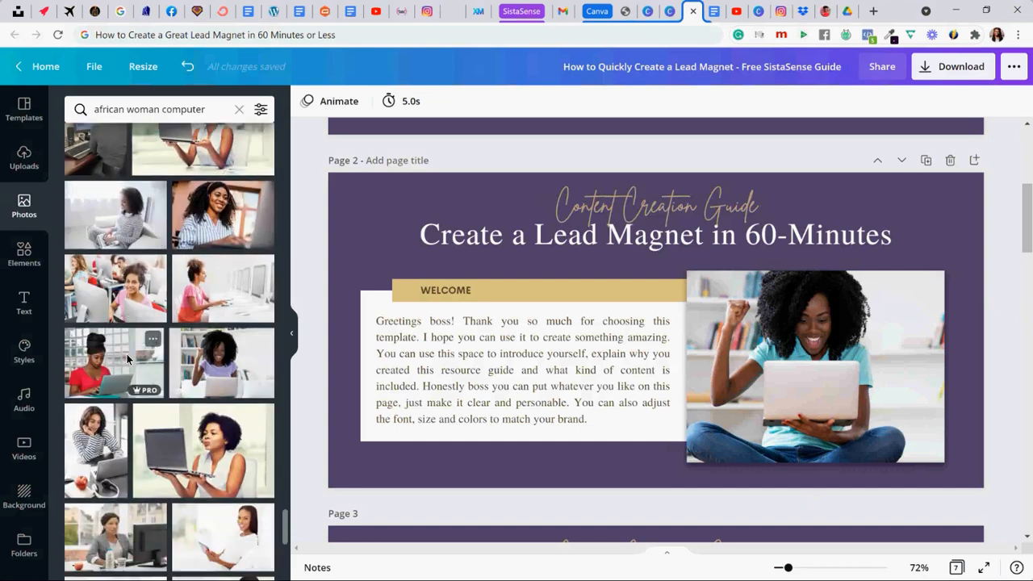
scroll(126, 359, down, 2)
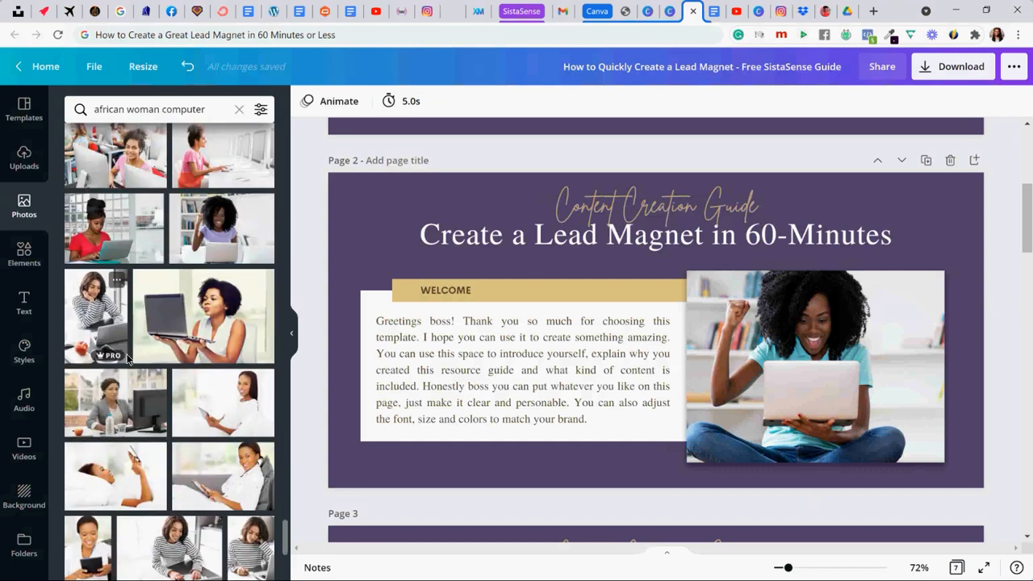
drag(221, 228, 719, 332)
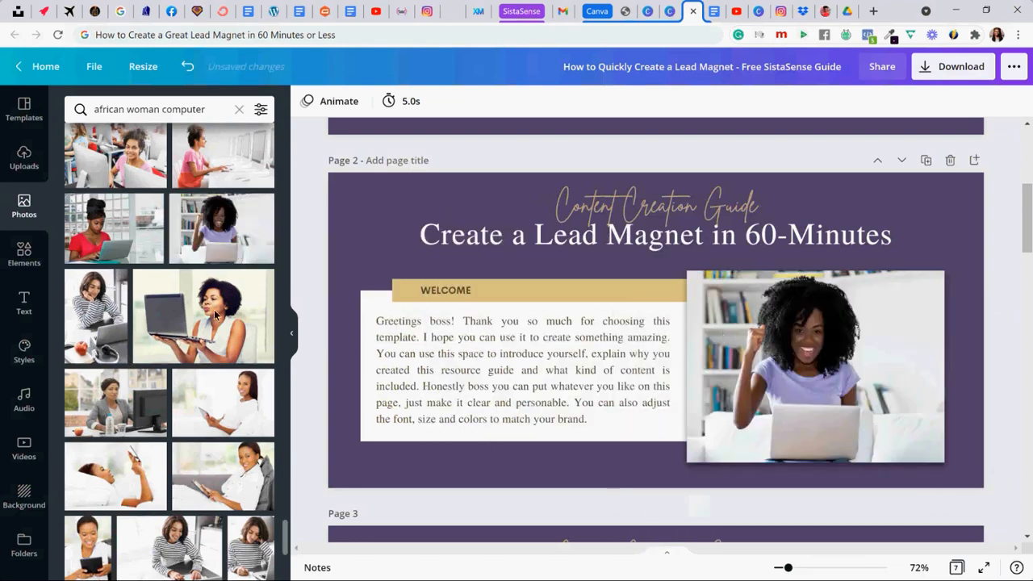
- Set page 2's photo to the woman in an orange blouse typing on a laptop at a wooden desk
scroll(111, 303, down, 5)
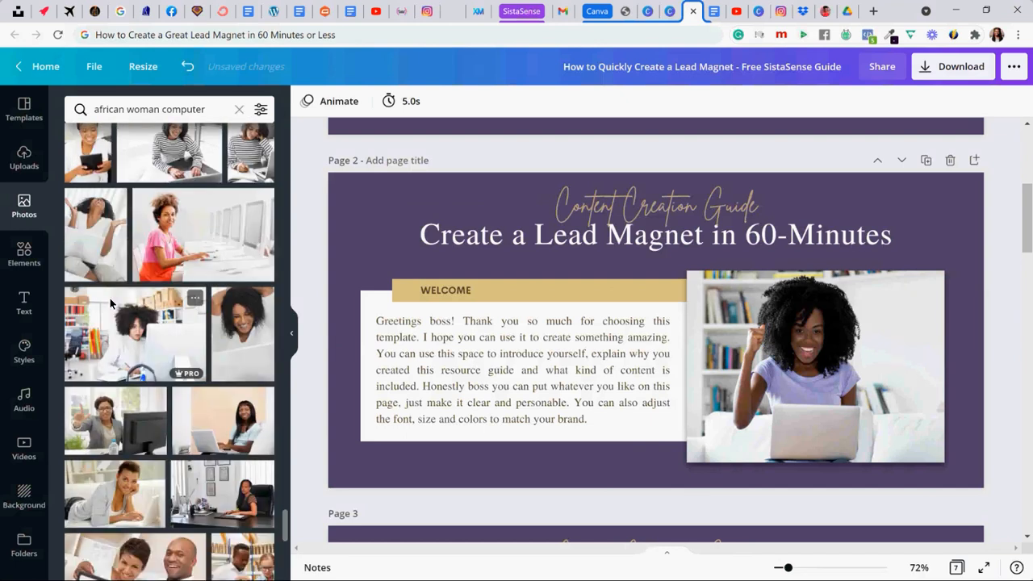
scroll(110, 303, down, 5)
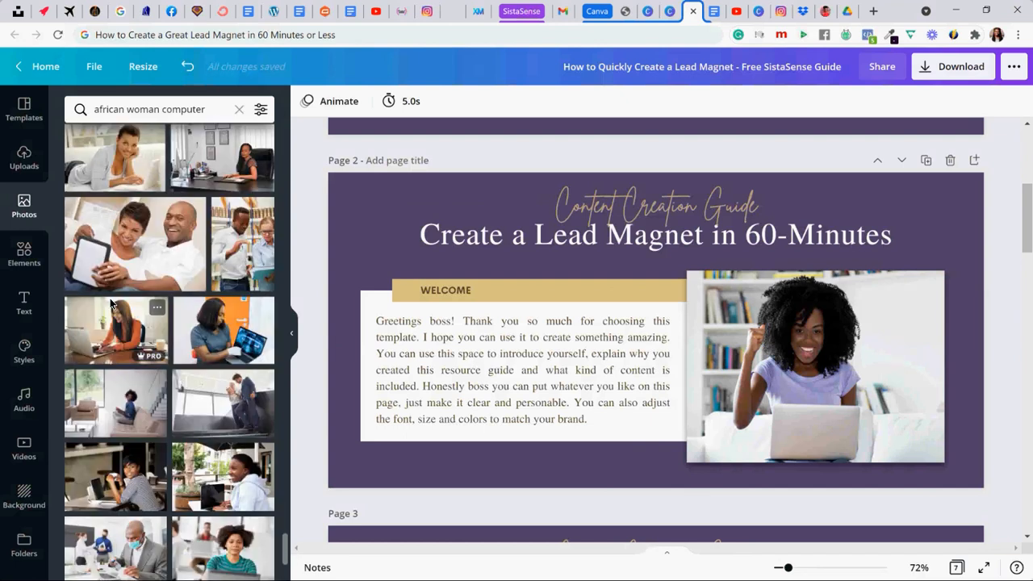
drag(113, 330, 808, 363)
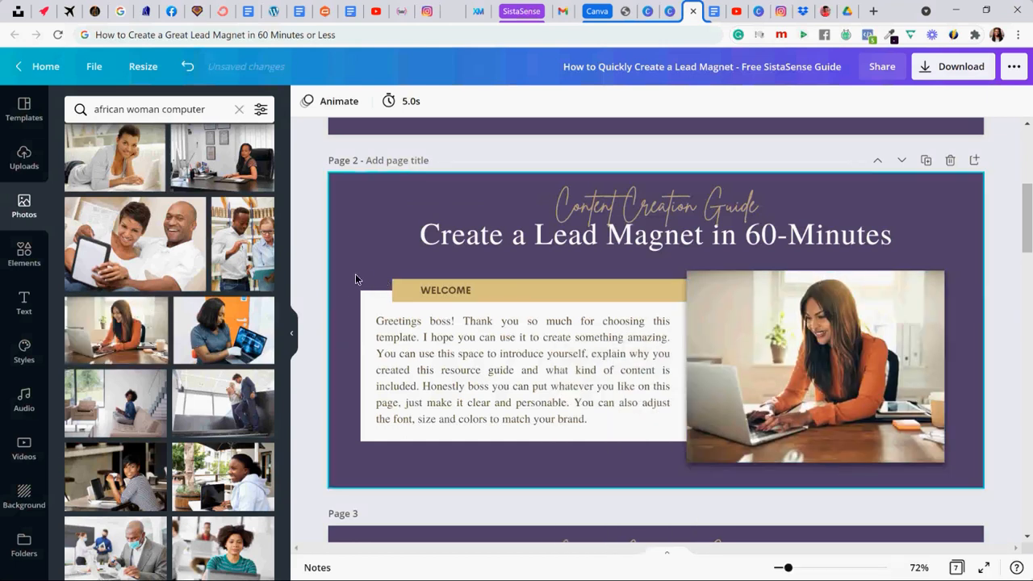
click(331, 260)
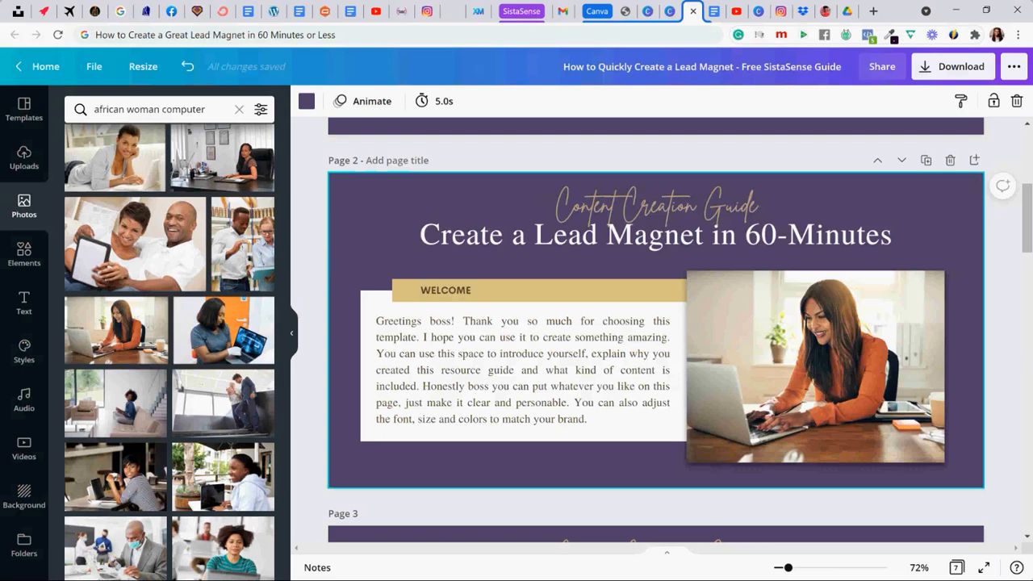
click(321, 247)
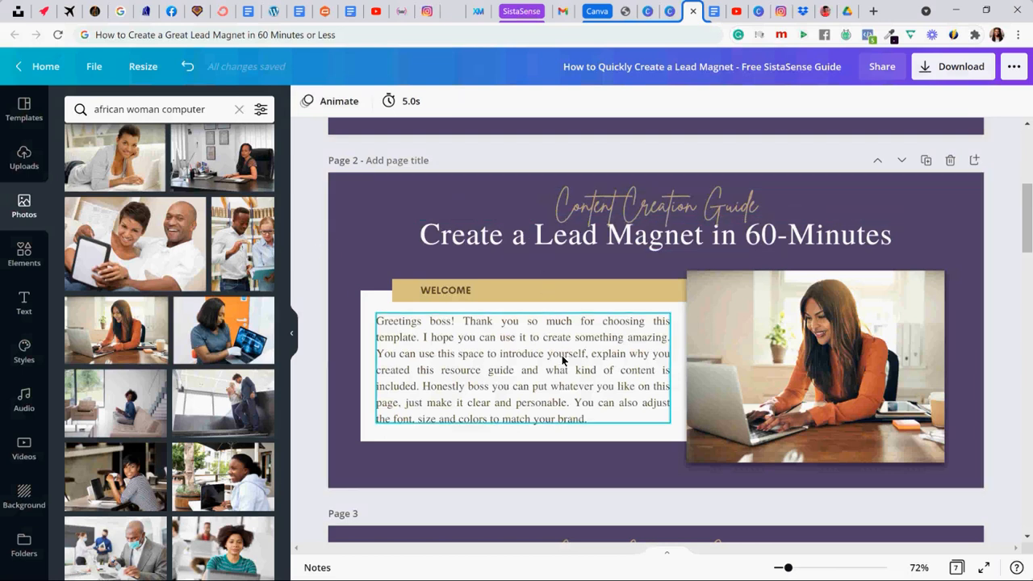
- Replace page 2's welcome text with the Welcome paragraph from the Easy LeadMagnet Brain Dump Document in Google Docs, correcting "they showcases" to "that showcases"
click(715, 8)
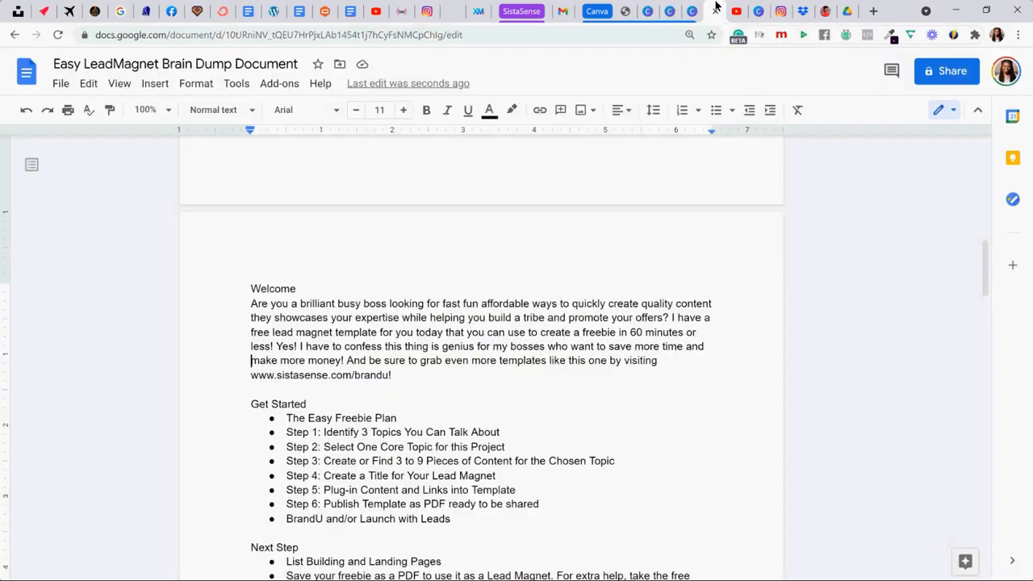
drag(299, 321, 396, 377)
key(ctrl+c)
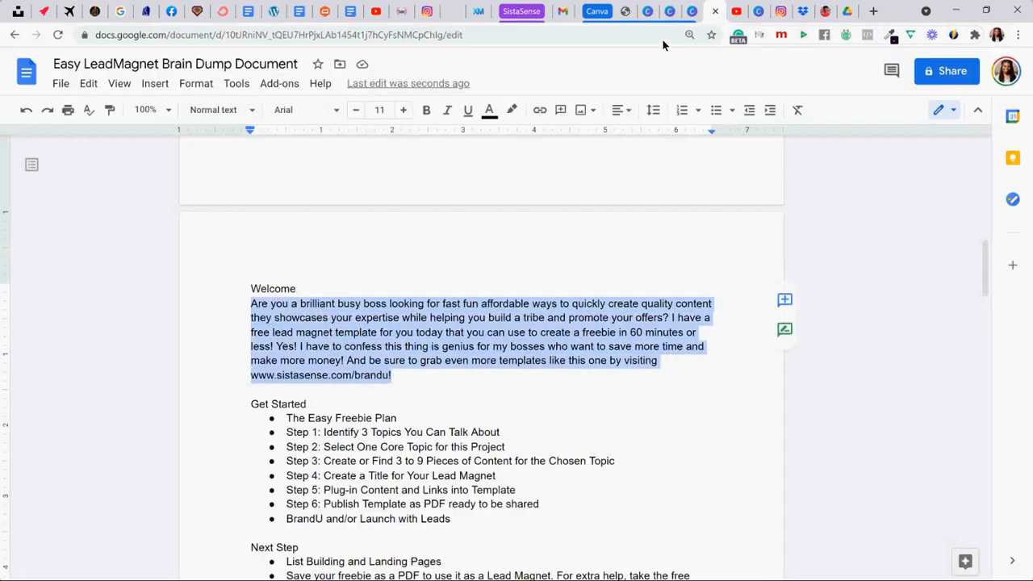
click(691, 10)
click(556, 373)
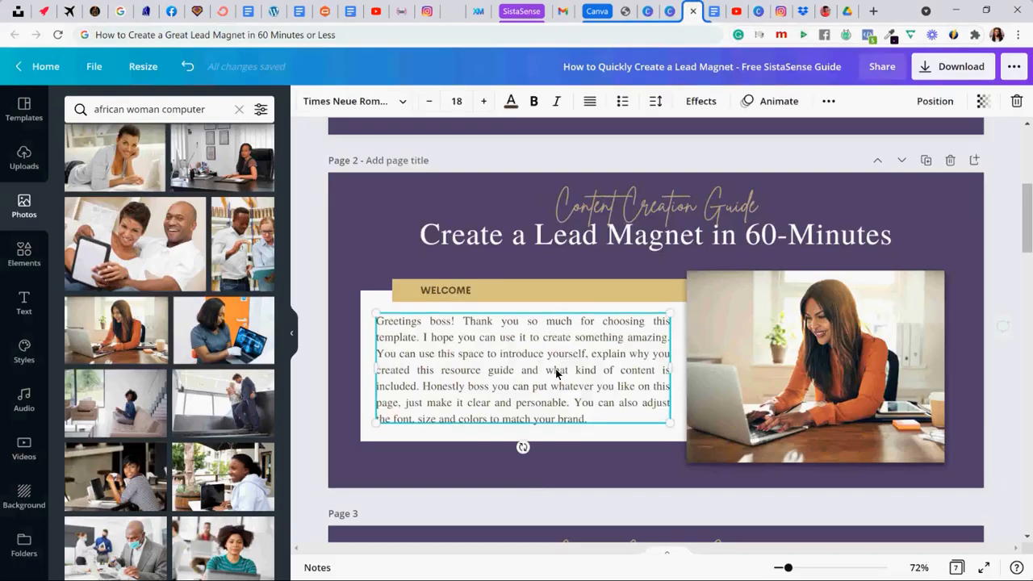
double_click(556, 373)
key(ctrl+v)
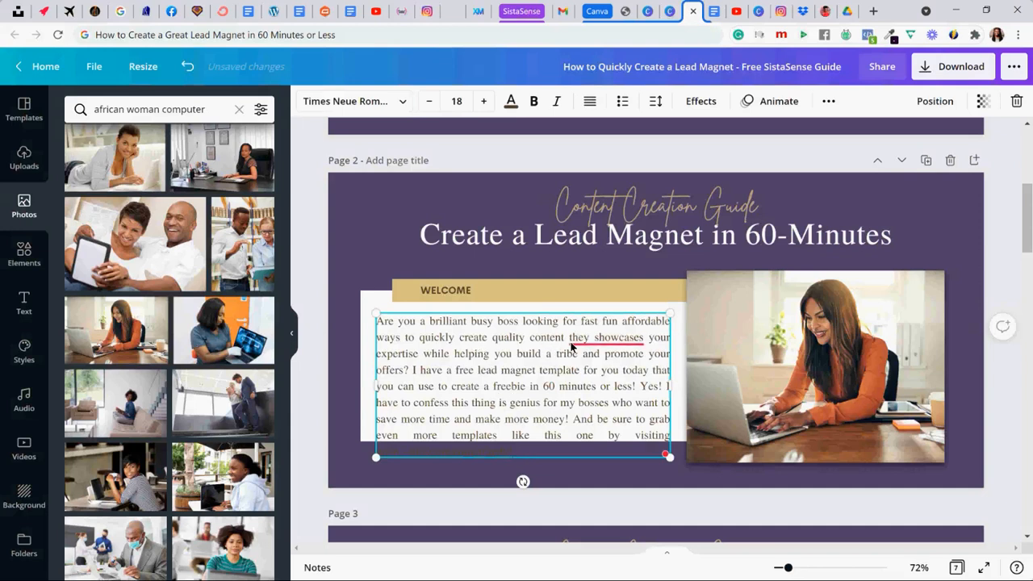
mouse_move(574, 340)
click(592, 371)
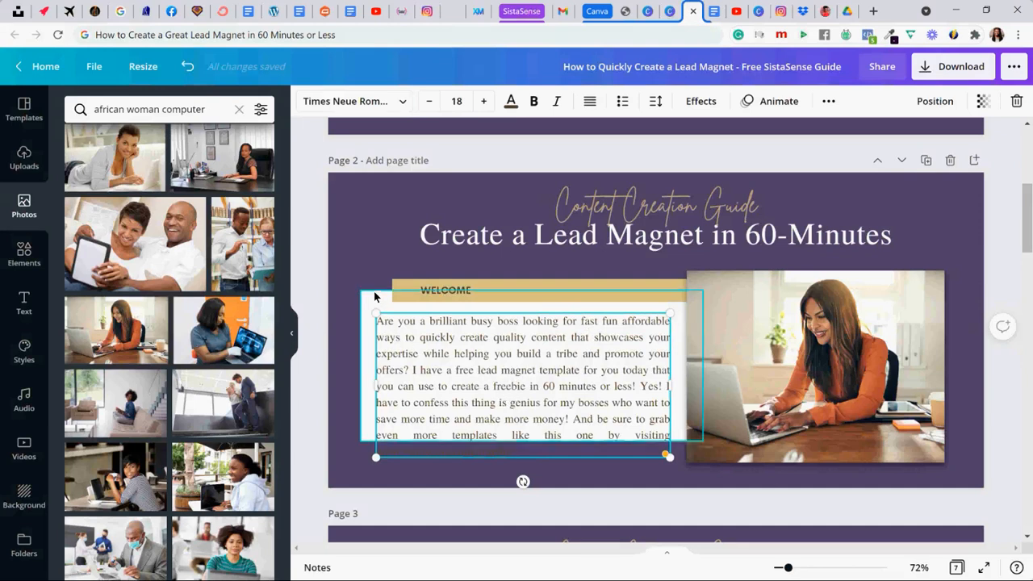
- Set page 2's welcome paragraph to font size 17 and move it slightly upward within the white box
click(324, 282)
click(399, 348)
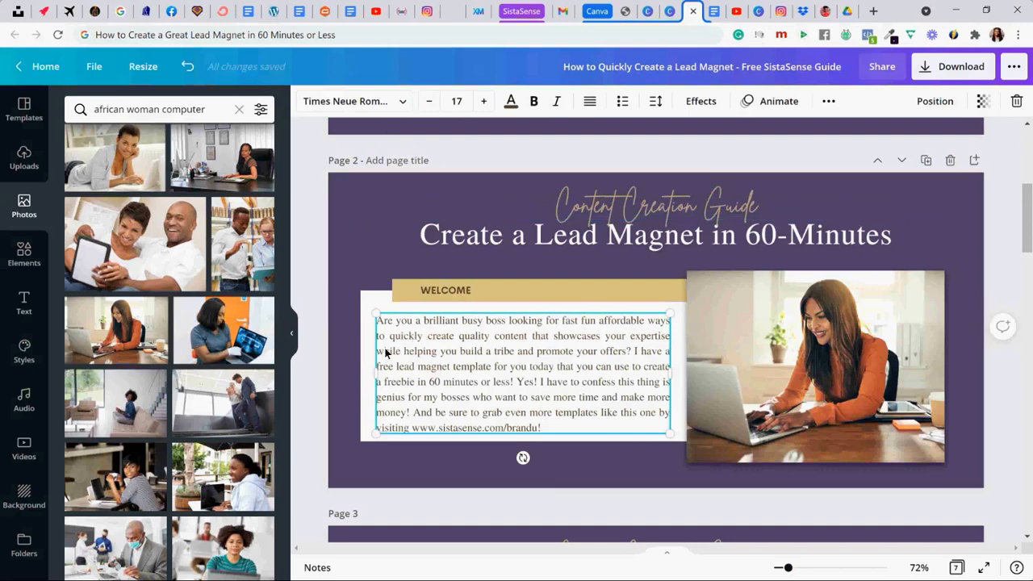
click(485, 103)
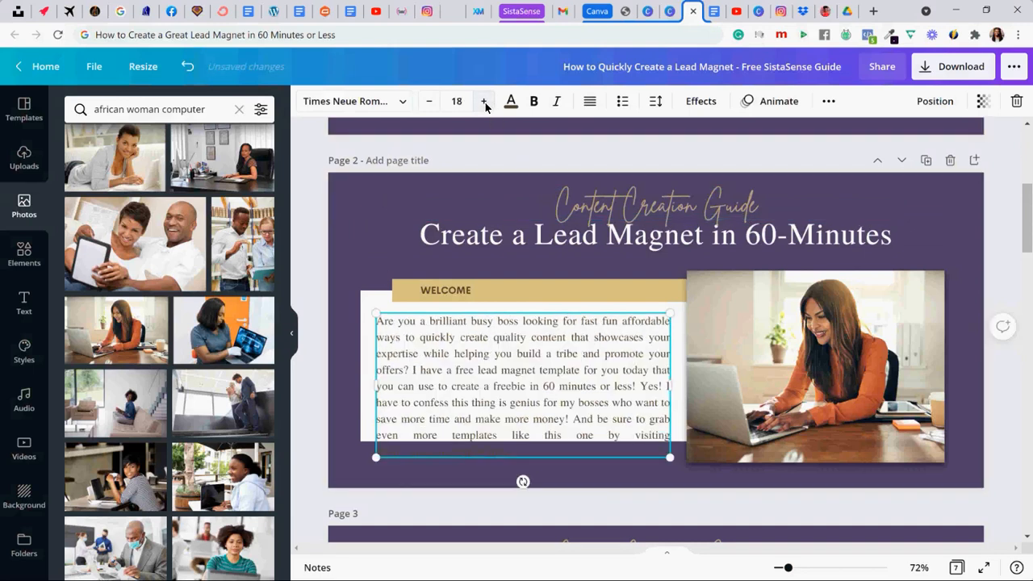
click(429, 101)
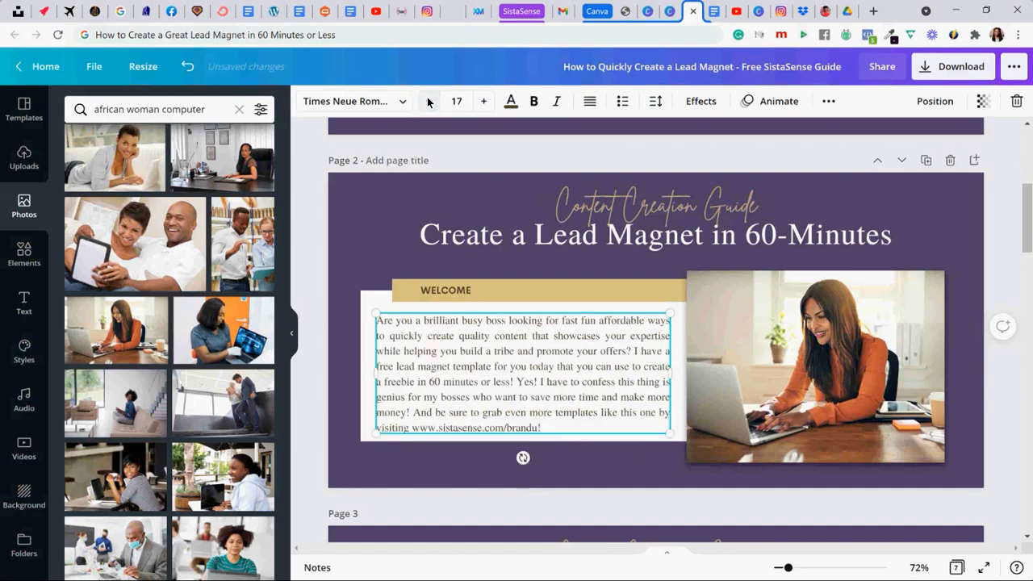
click(340, 343)
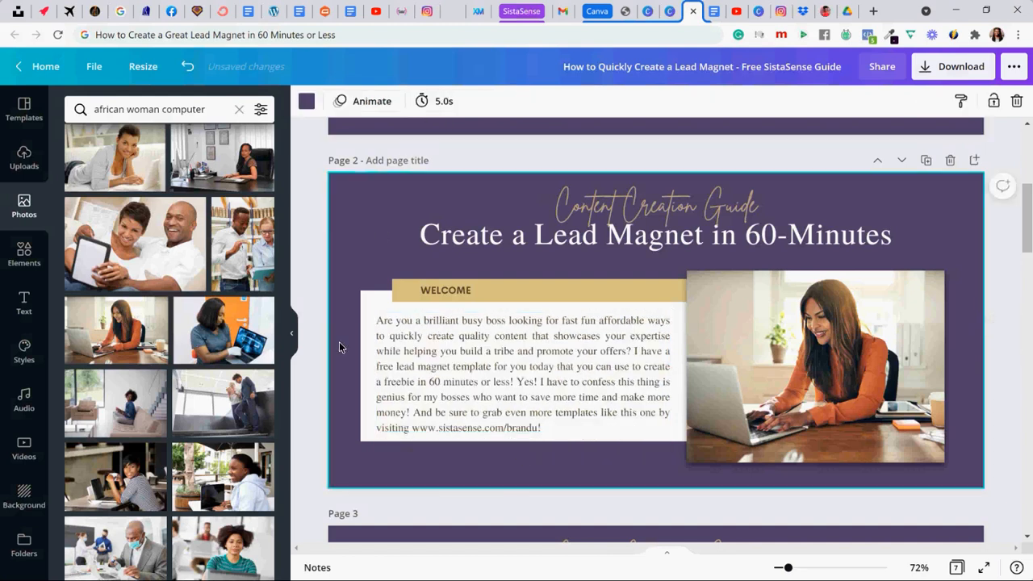
click(378, 332)
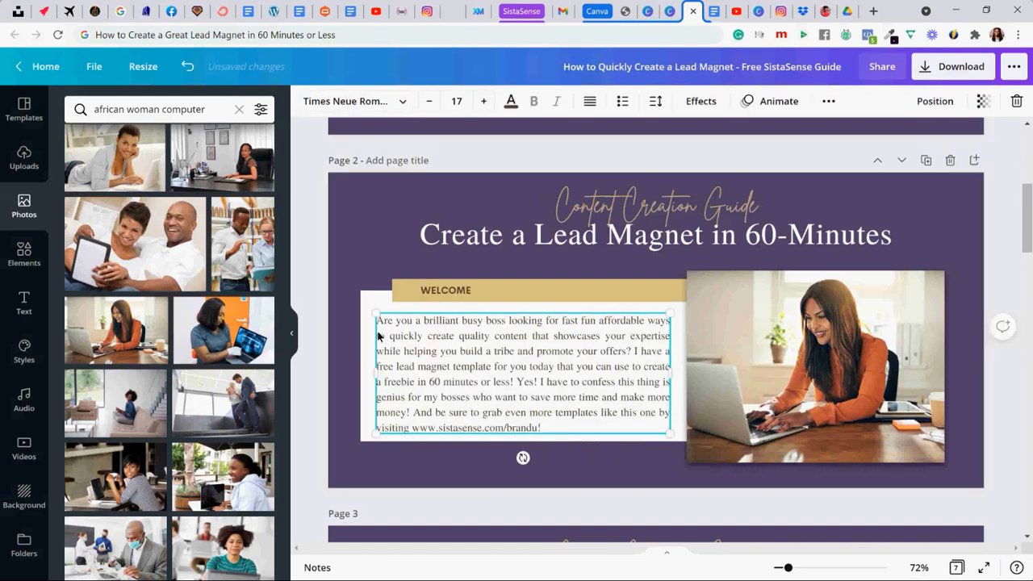
click(331, 321)
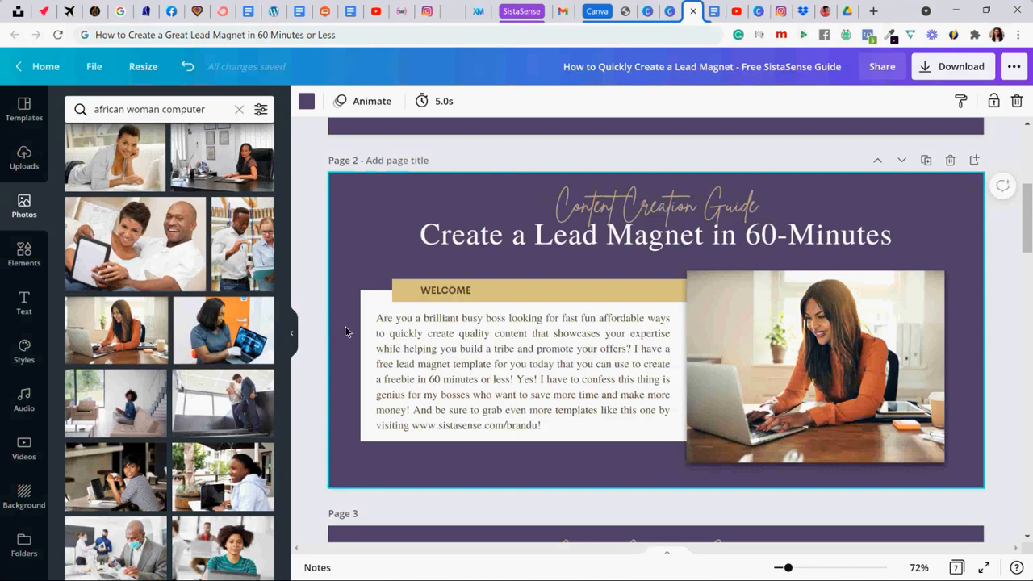
click(354, 33)
text(brand)
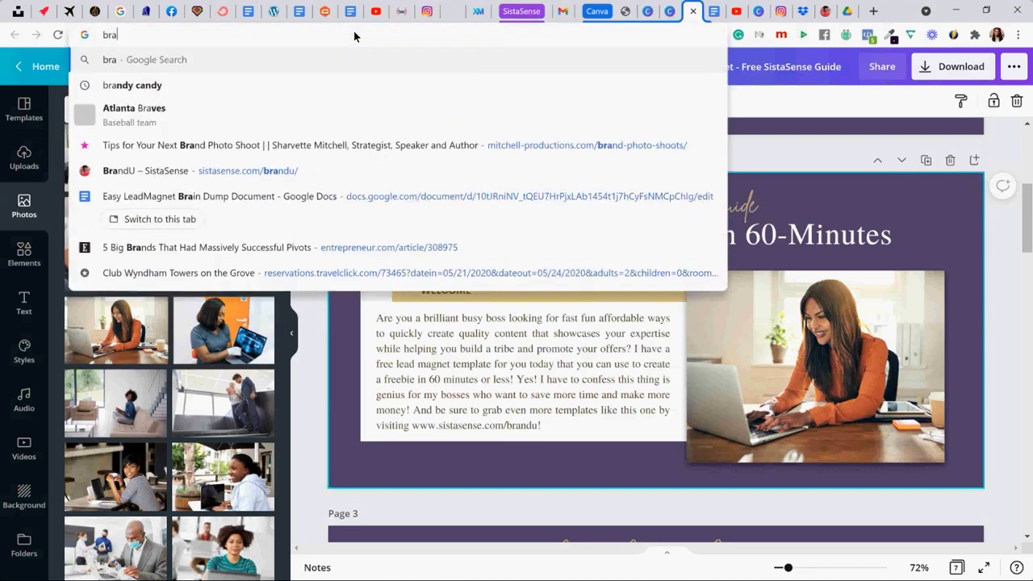
key(Down)
key(Down)
key(Down)
key(Down)
key(Down)
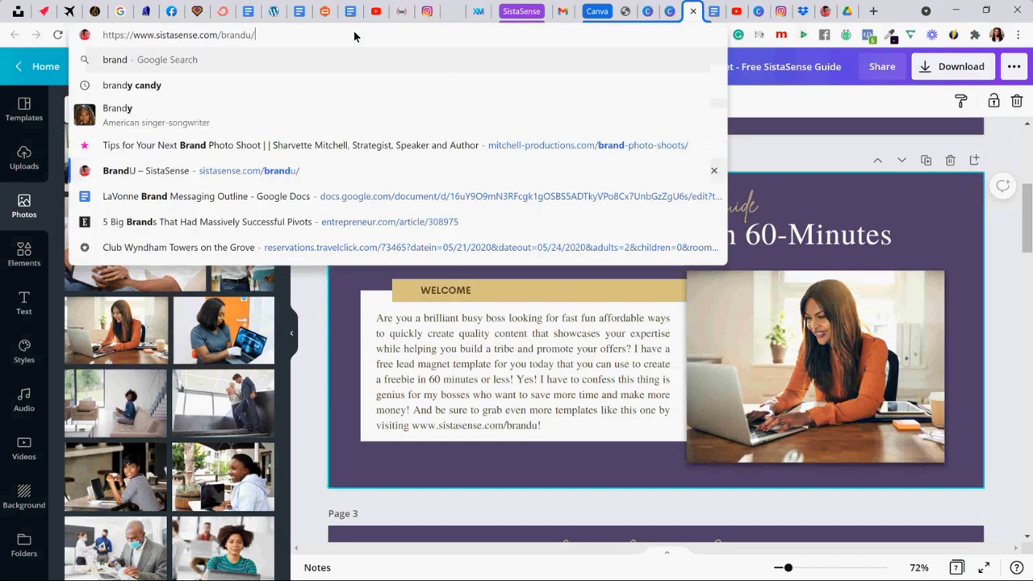
key(Up)
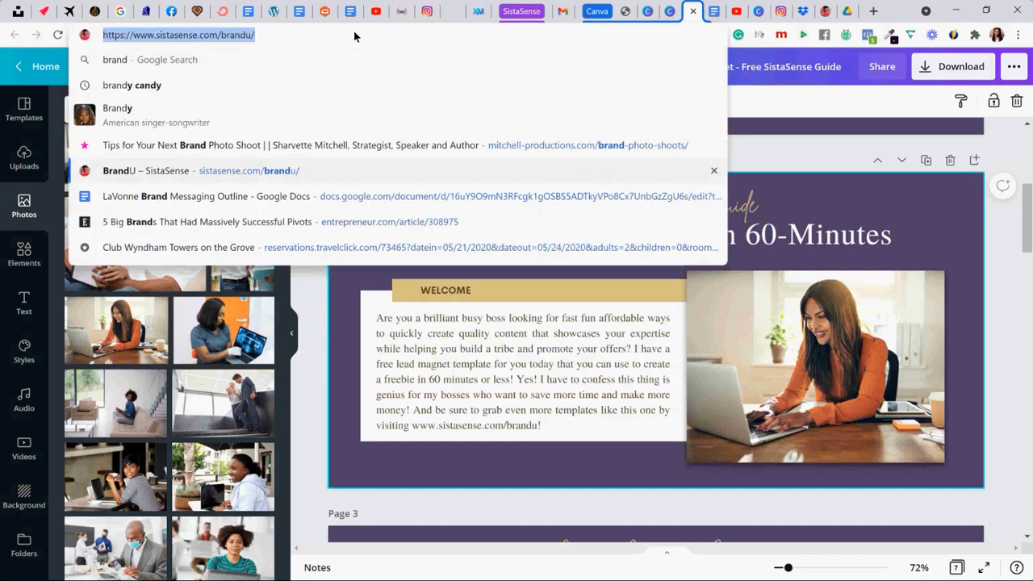
click(420, 368)
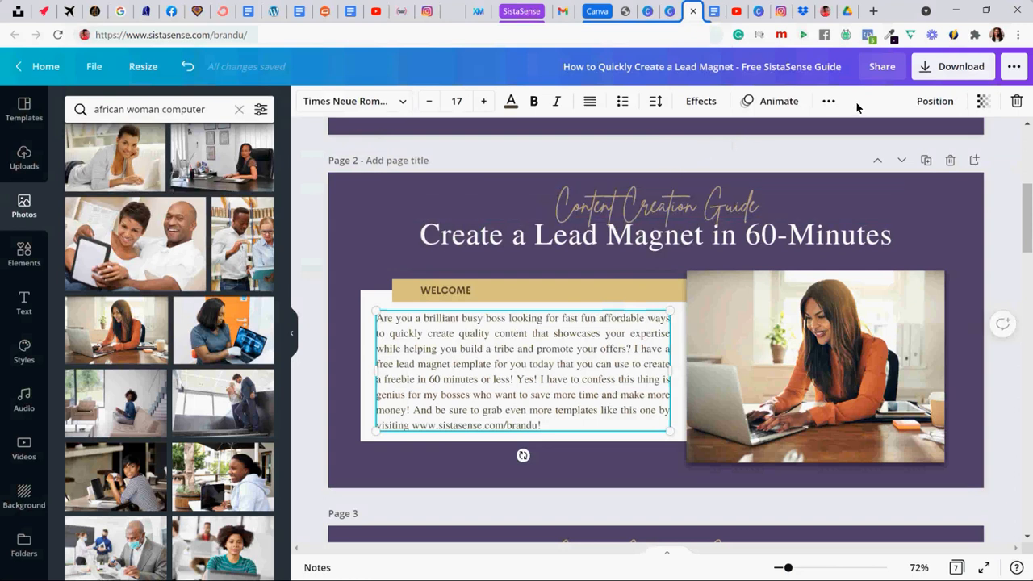
click(826, 103)
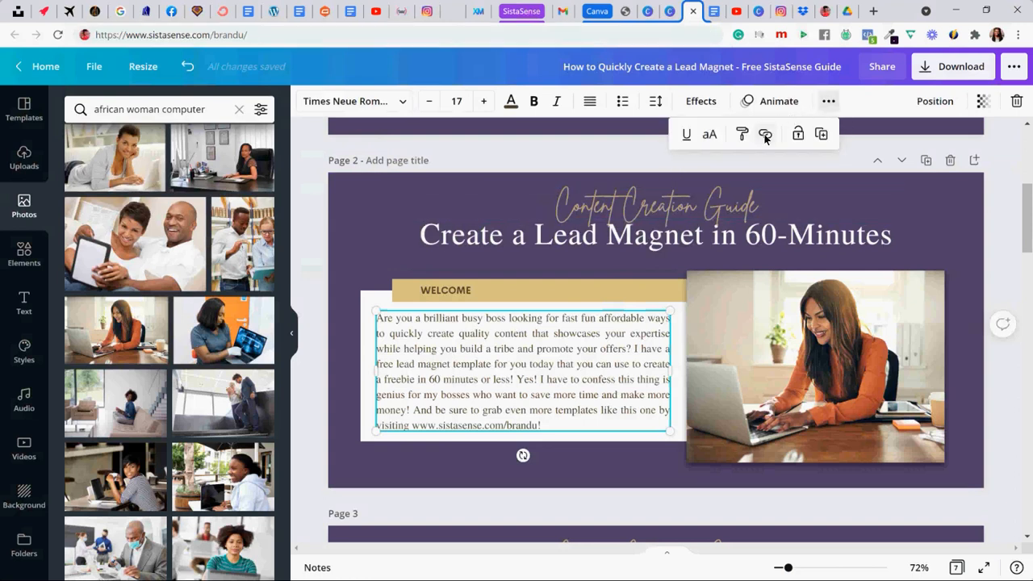
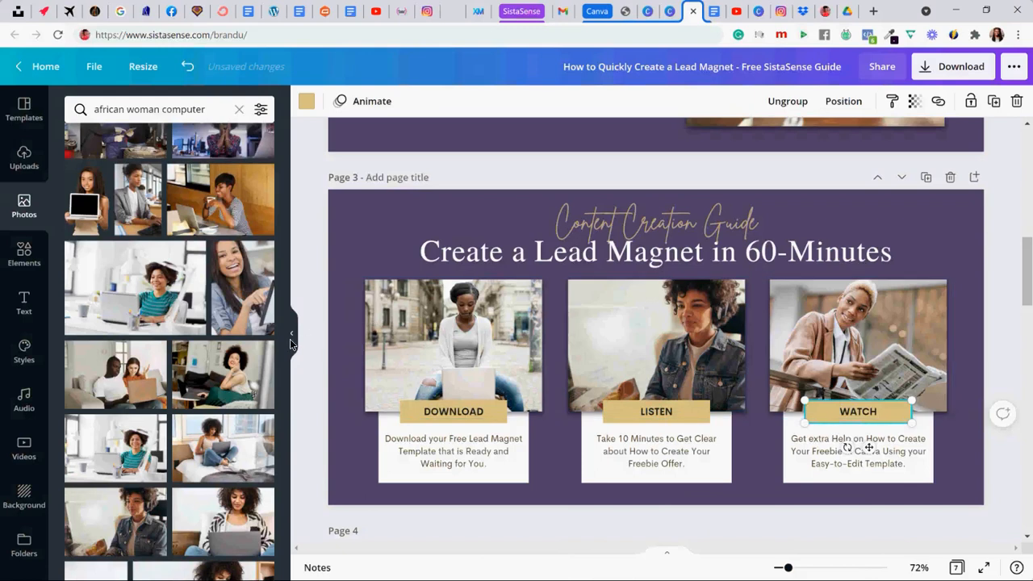
- Replace page 3's photo above WATCH with the curly-haired woman in a patterned cardigan using a gray laptop
scroll(204, 379, down, 1)
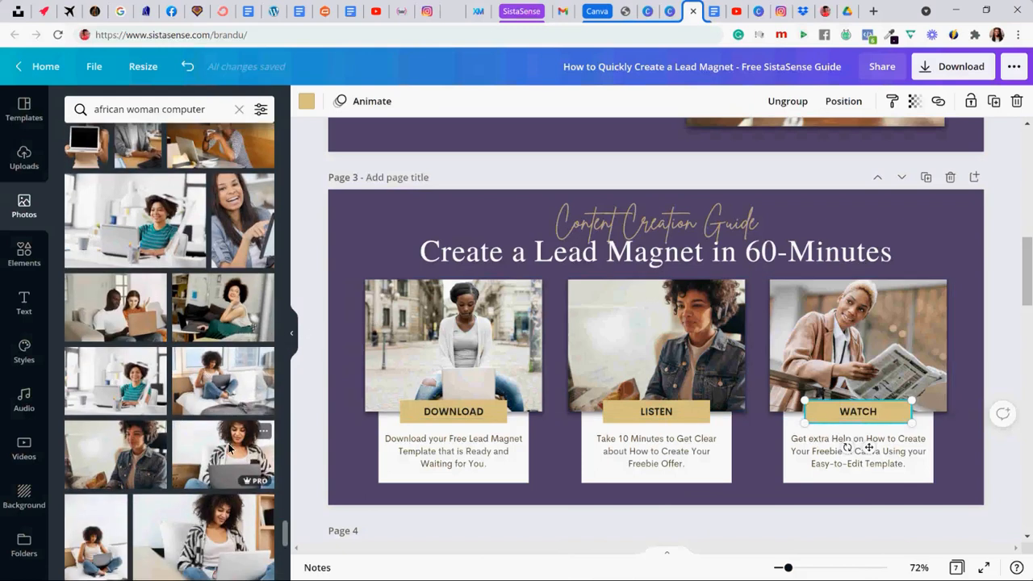
drag(230, 452, 662, 367)
drag(788, 323, 807, 324)
- Search the photo library for "african woman headphones"
scroll(148, 317, down, 2)
scroll(148, 317, down, 3)
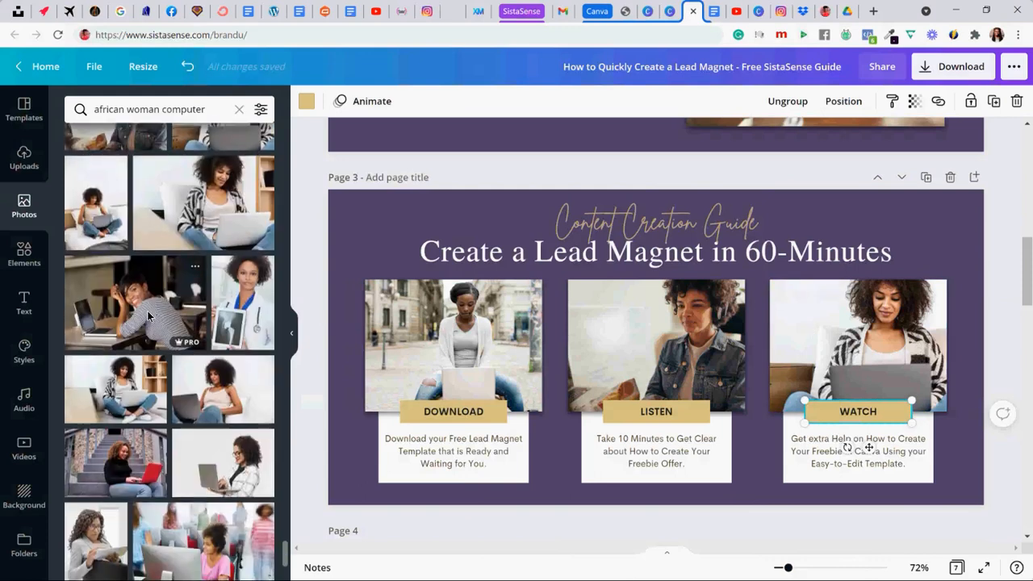
scroll(148, 317, down, 1)
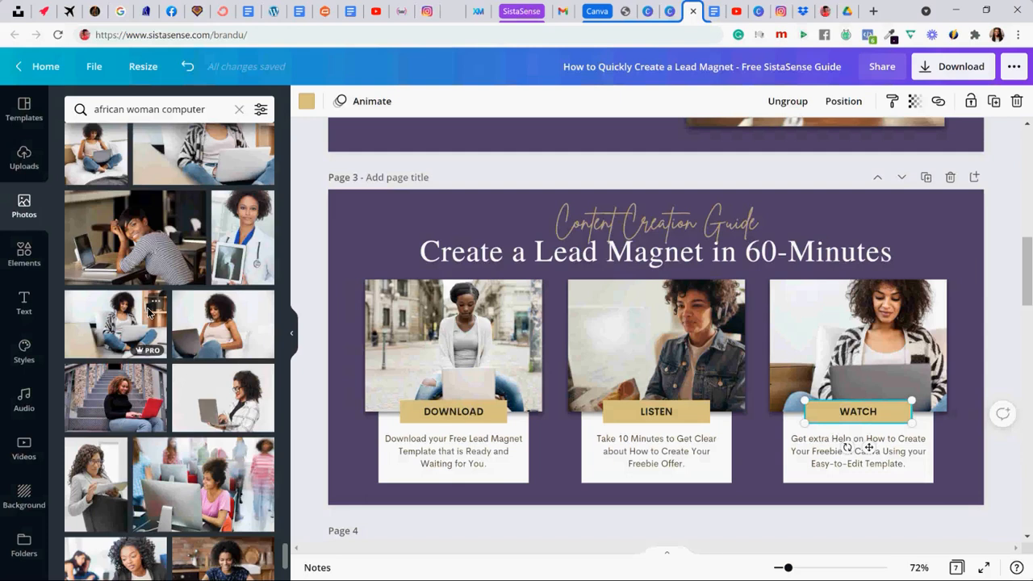
scroll(136, 314, down, 3)
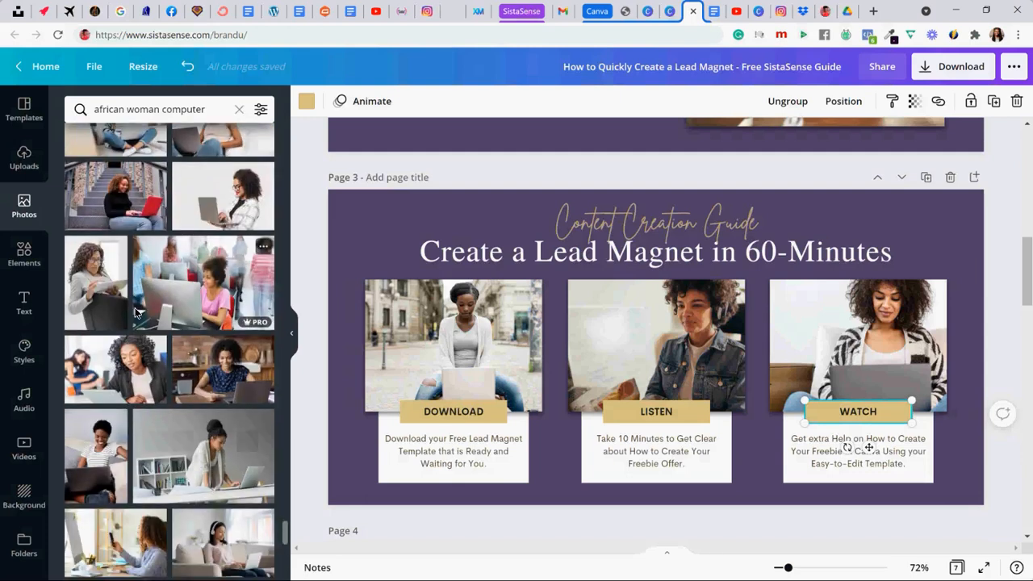
click(142, 109)
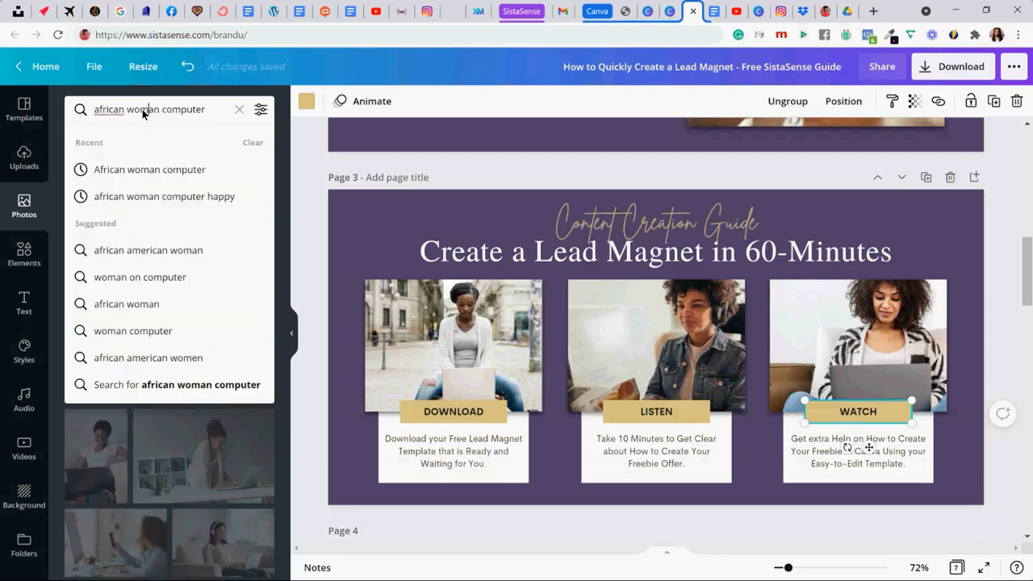
triple_click(142, 109)
text(african)
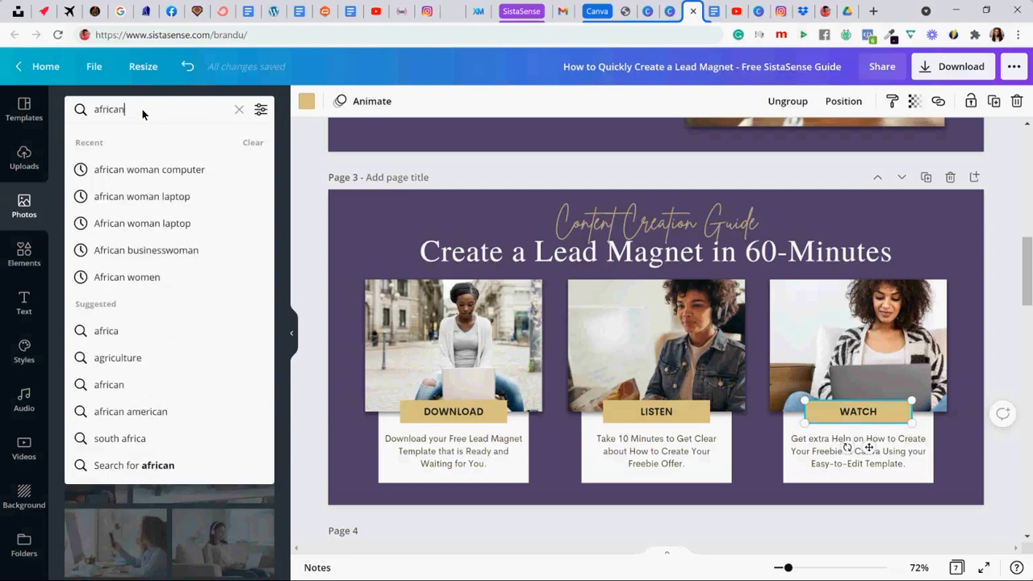
text( woman headsp)
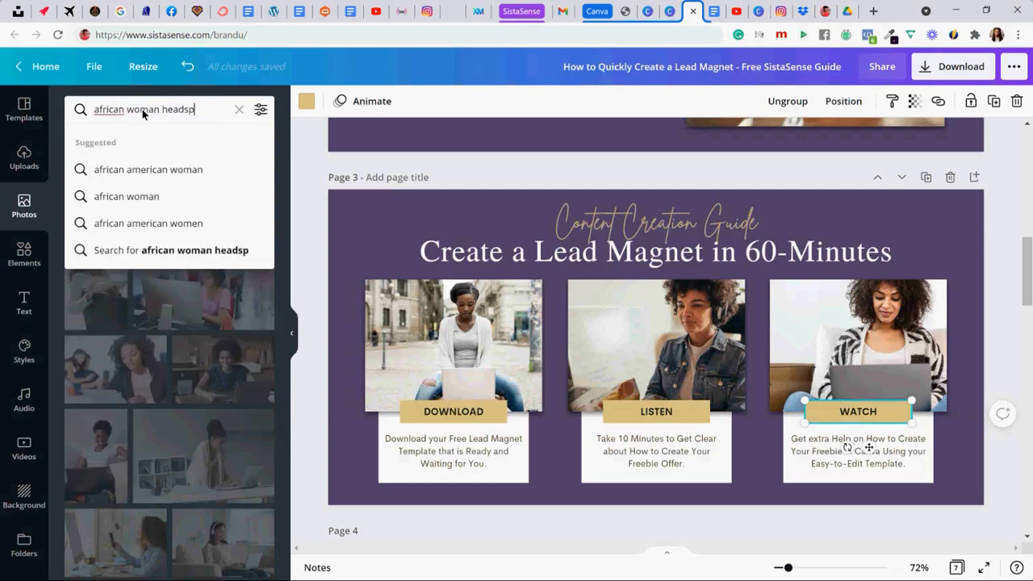
text(hones)
key(Return)
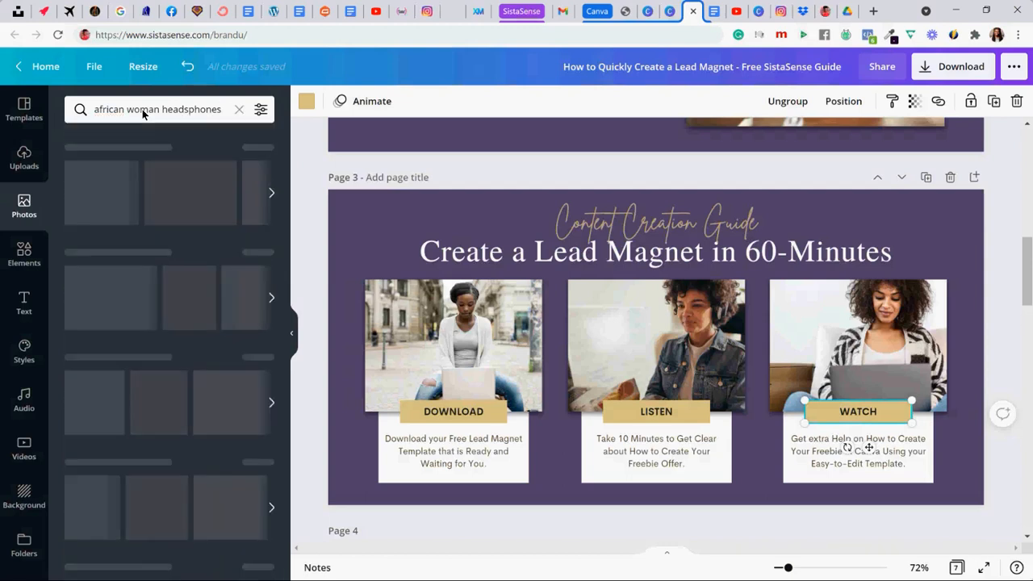
click(186, 111)
key(BackSpace)
key(Return)
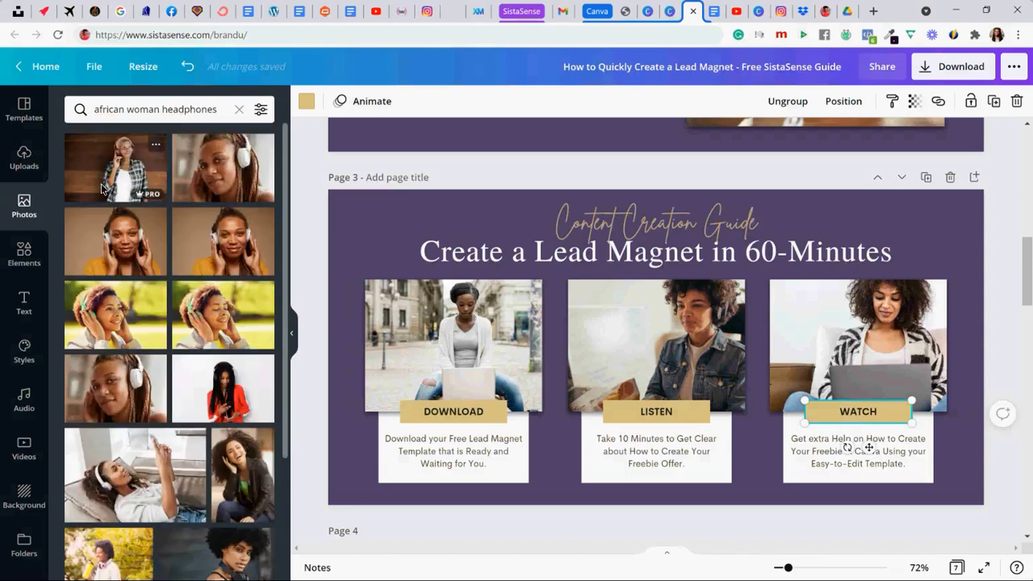
- Set page 3's LISTEN photo to the woman in white headphones lying on a sofa, then slightly enlarge and reposition it within its frame
scroll(160, 268, down, 2)
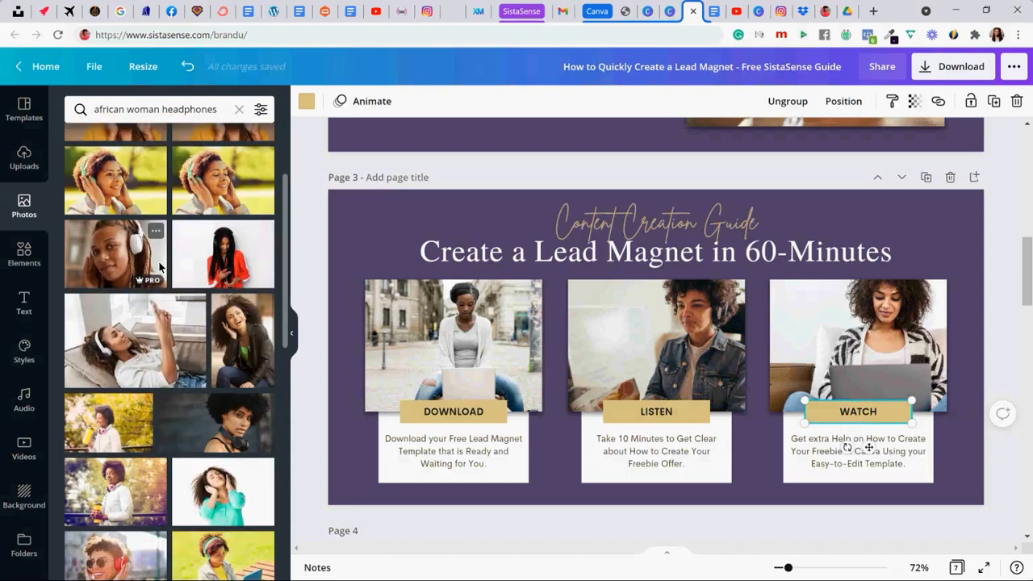
drag(497, 320, 619, 333)
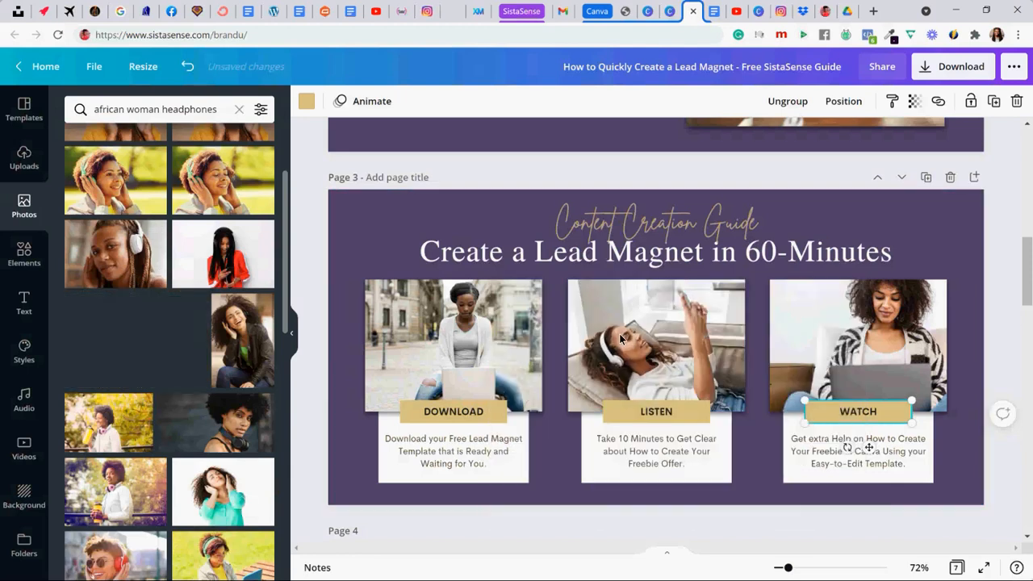
double_click(667, 344)
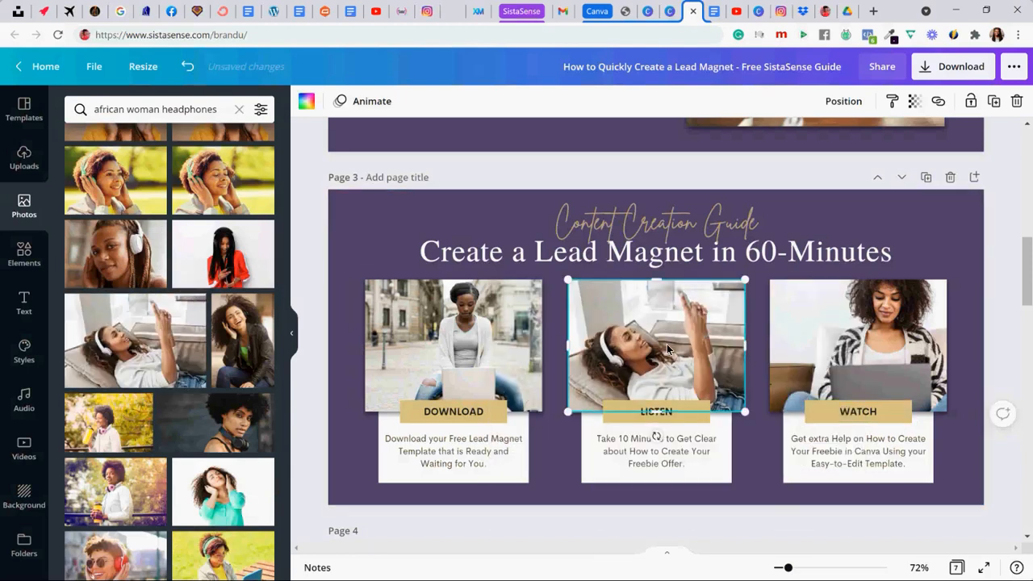
drag(555, 280, 530, 259)
drag(634, 332, 642, 333)
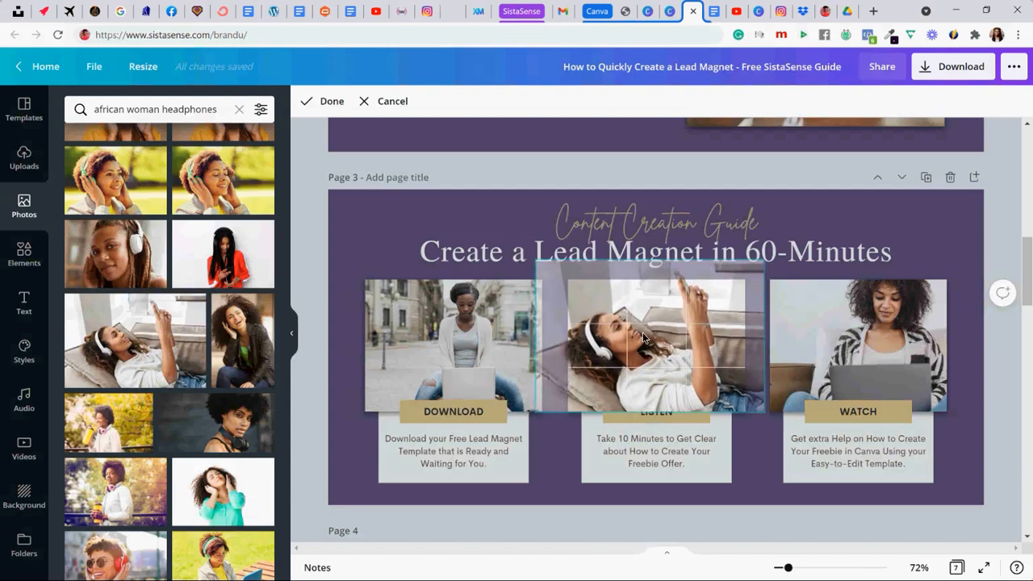
click(365, 230)
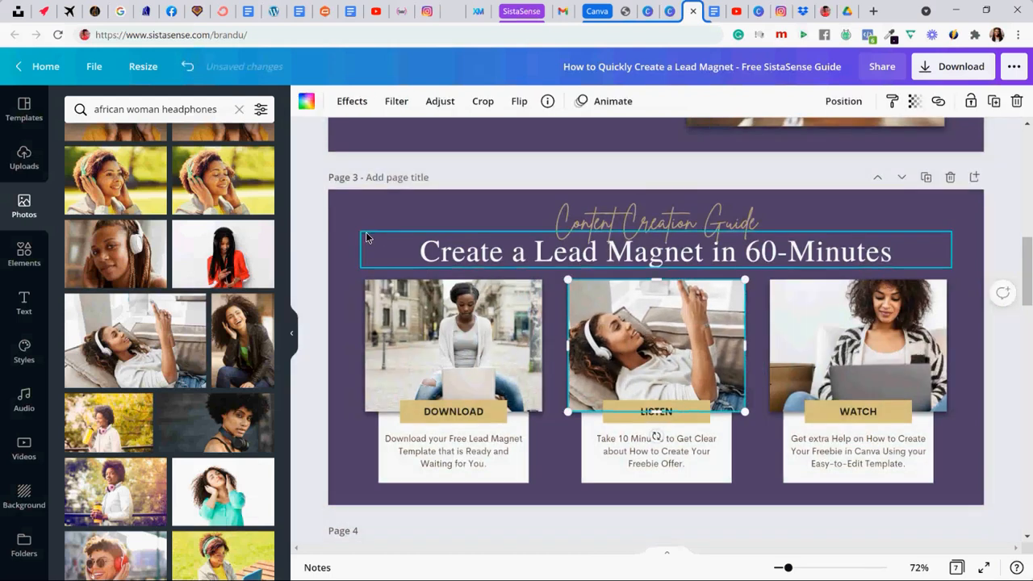
- Enlarge and reposition the DOWNLOAD photo within its frame so the woman with the laptop is centered
click(453, 358)
double_click(453, 358)
drag(453, 358, 446, 348)
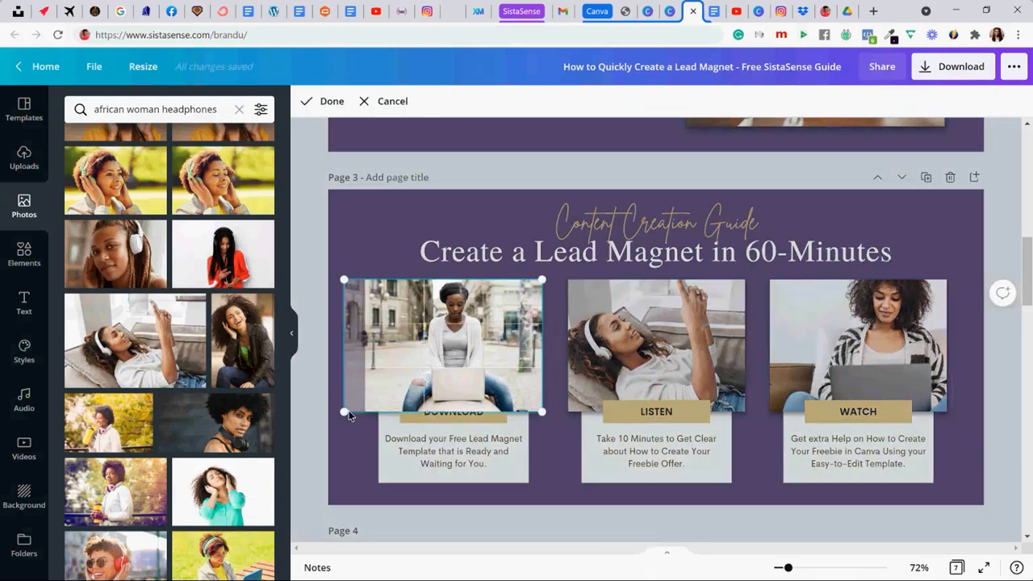
drag(328, 421, 321, 430)
drag(455, 362, 468, 356)
click(317, 246)
click(316, 246)
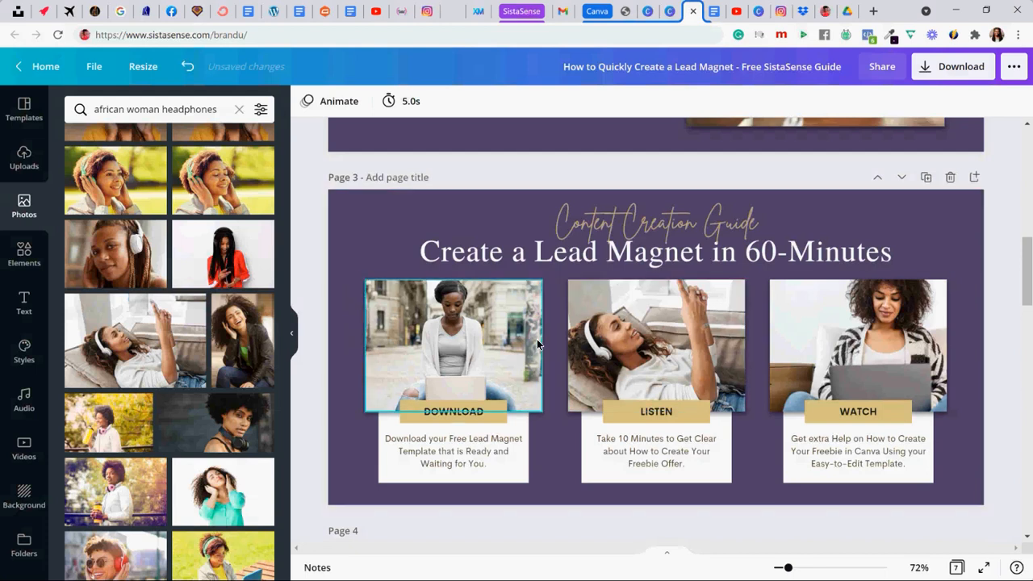
- Copy the Download Template link address from the Easy LeadMagnet Brain Dump Document in Google Docs and view the shared Canva template page
click(717, 10)
click(273, 287)
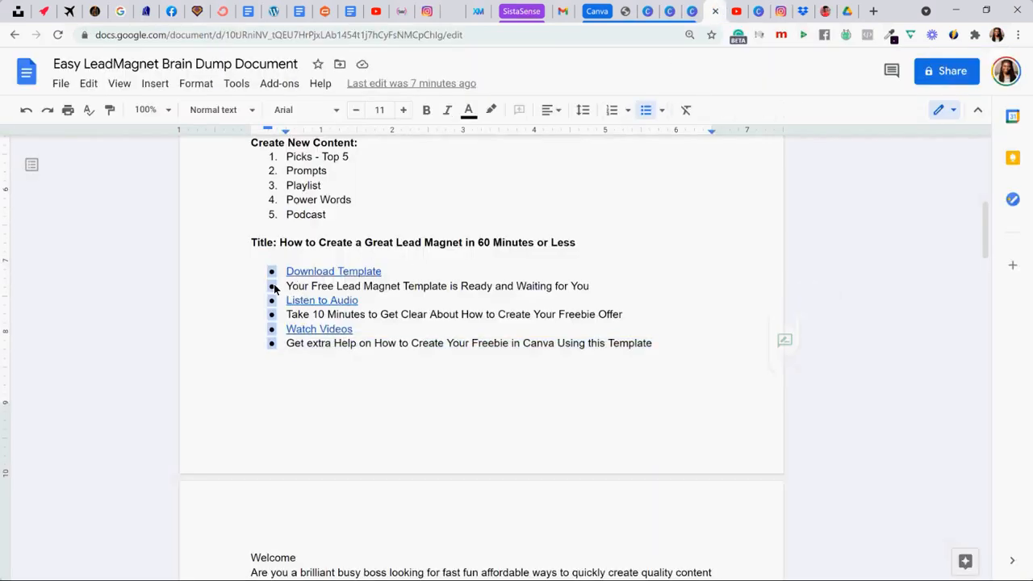
click(288, 273)
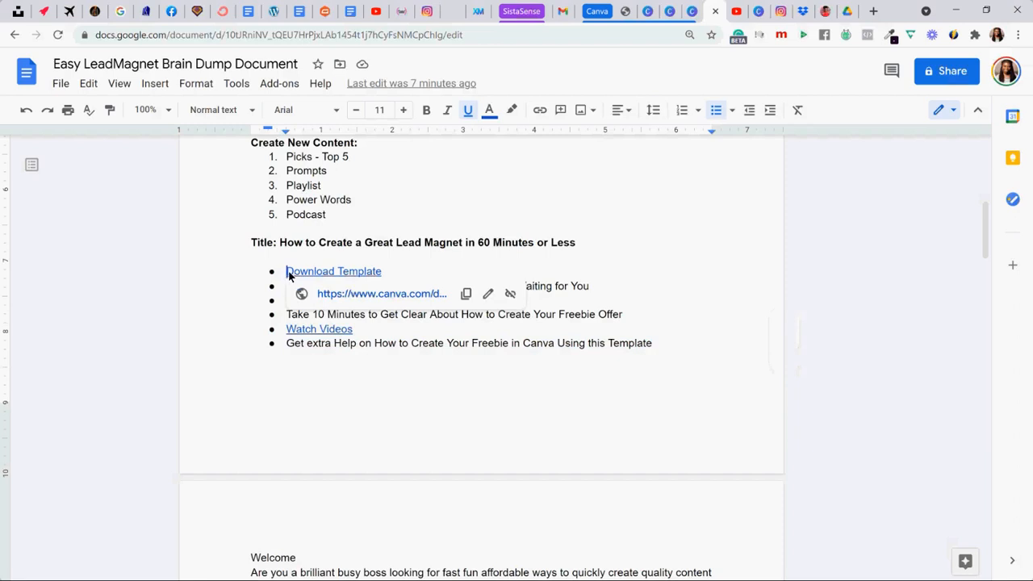
right_click(341, 295)
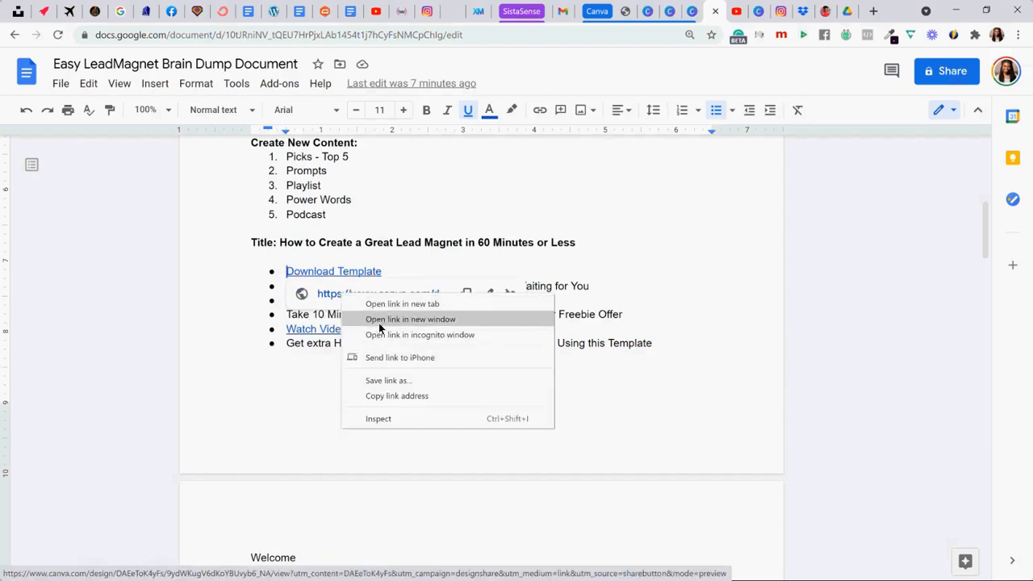
click(408, 396)
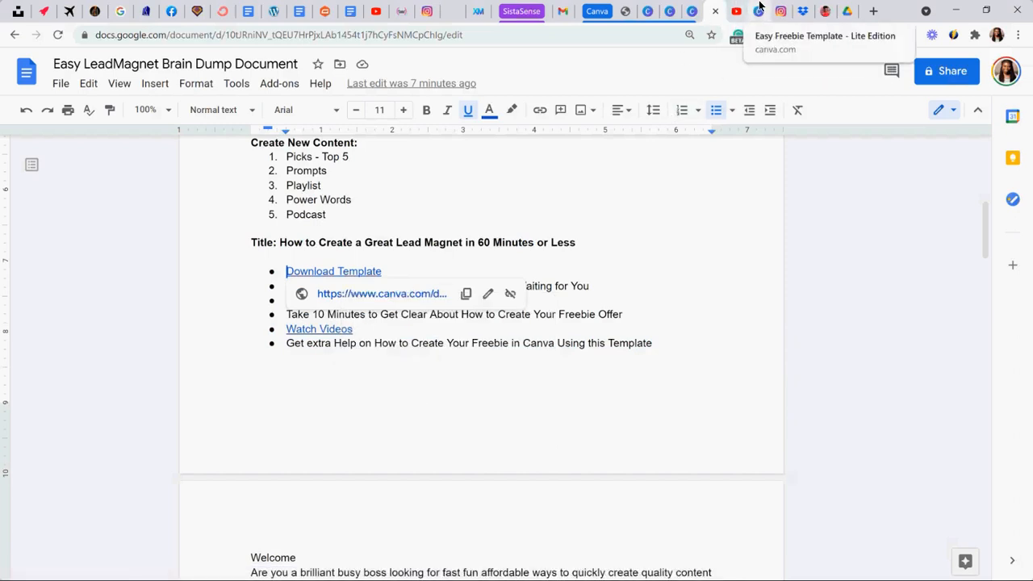
click(758, 10)
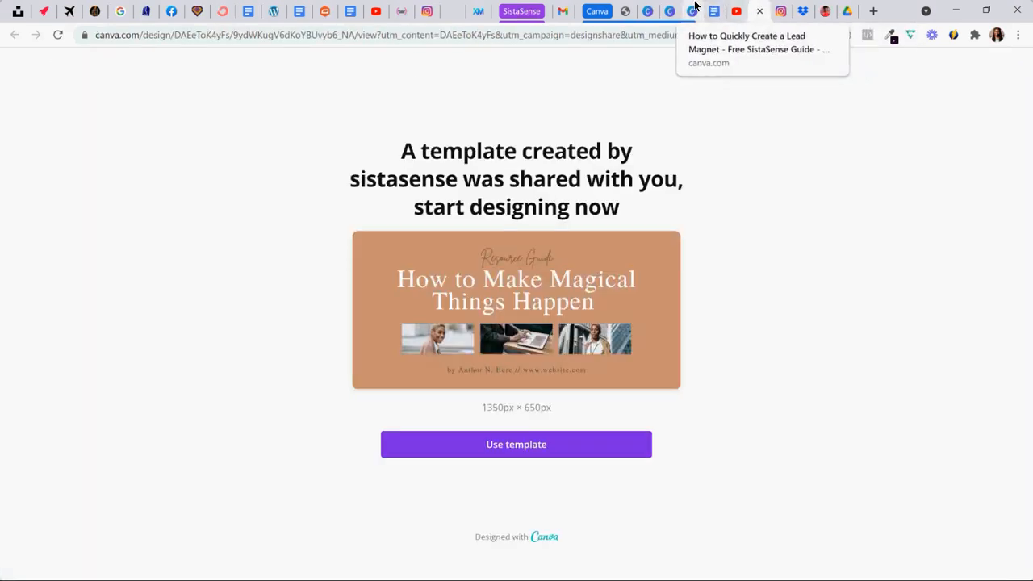
- Return to the lead magnet design in Canva and link page 3's DOWNLOAD photo to the copied template address
click(693, 10)
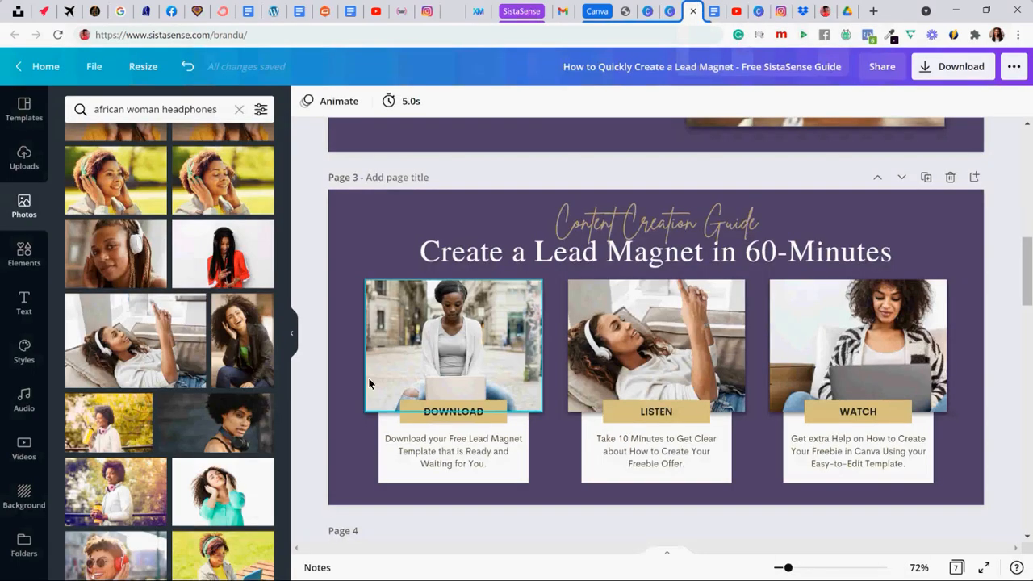
click(405, 323)
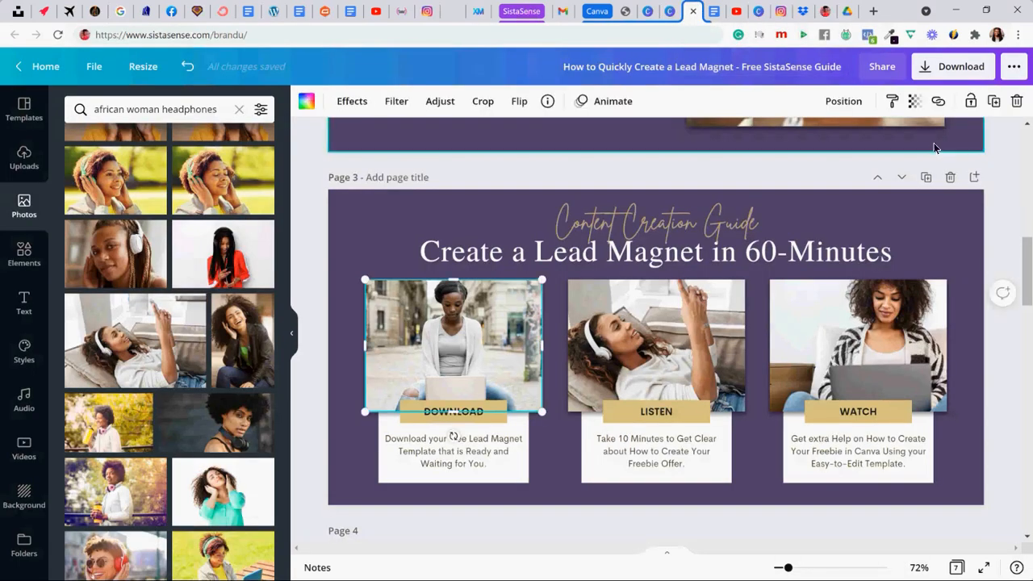
click(938, 101)
key(ctrl+v)
click(892, 148)
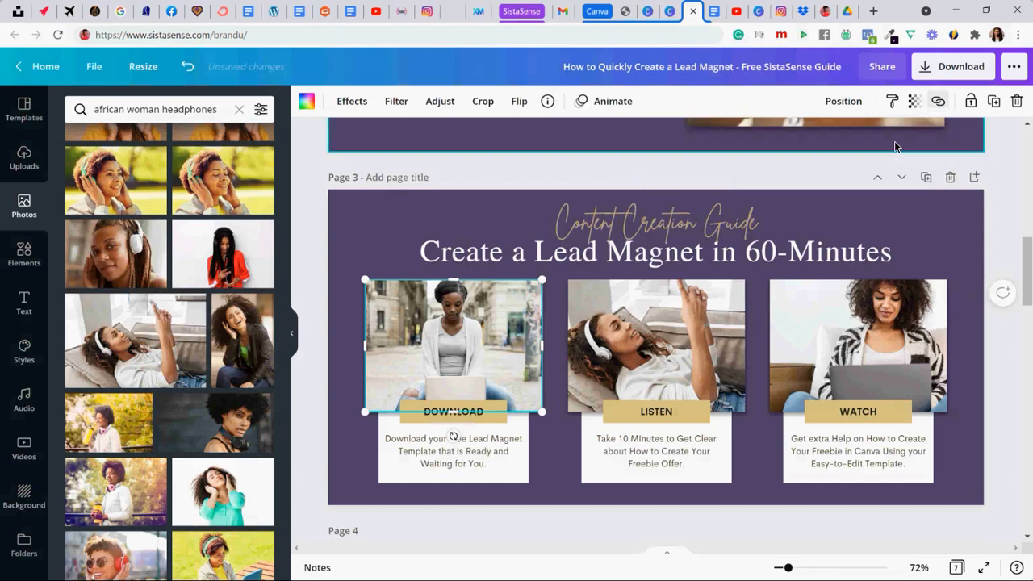
- Link the description text below the DOWNLOAD label to the copied template address
click(468, 440)
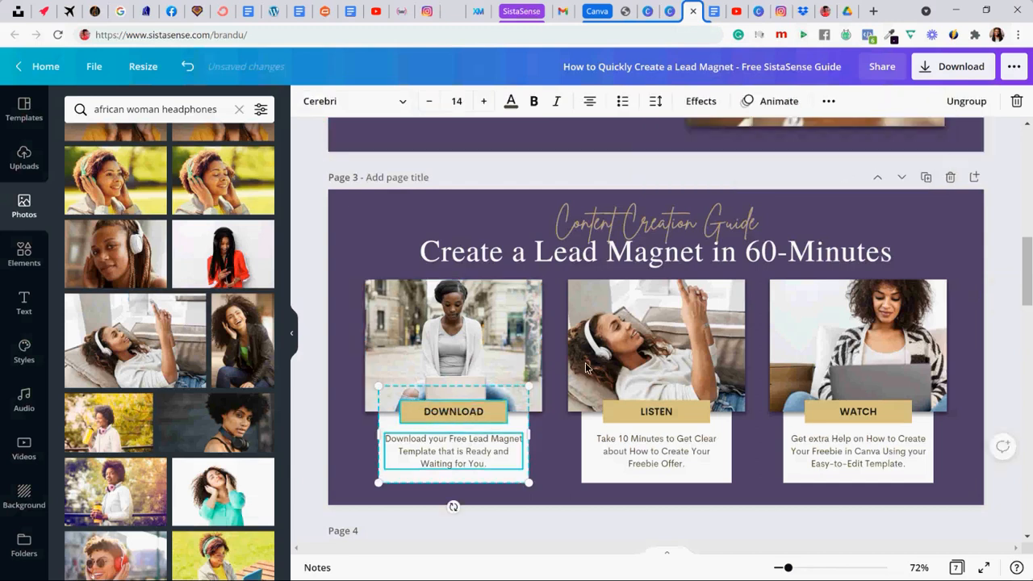
click(828, 101)
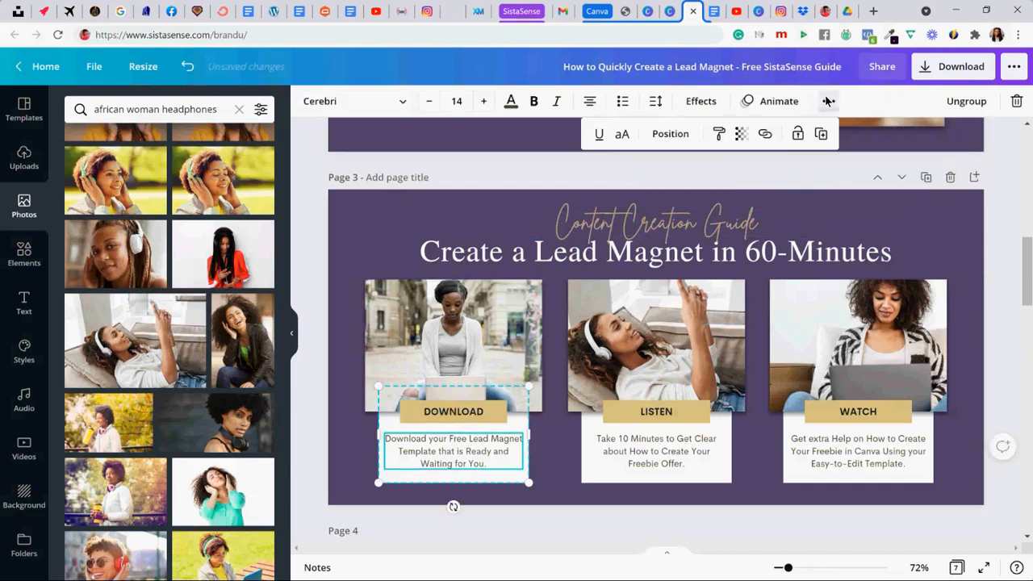
click(765, 134)
key(ctrl+v)
click(718, 178)
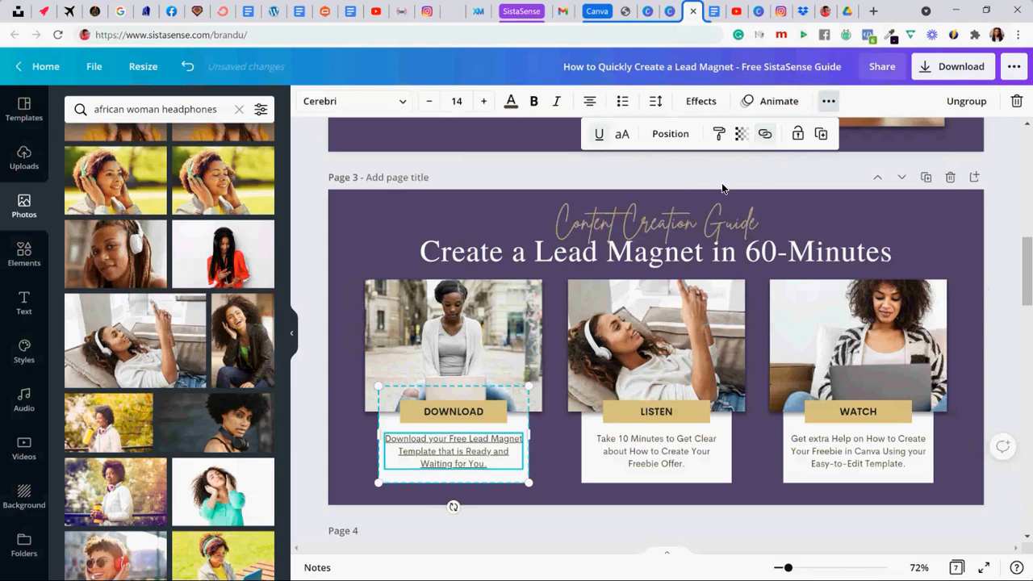
- Link the white card behind the DOWNLOAD text to the copied template address
click(357, 457)
click(380, 476)
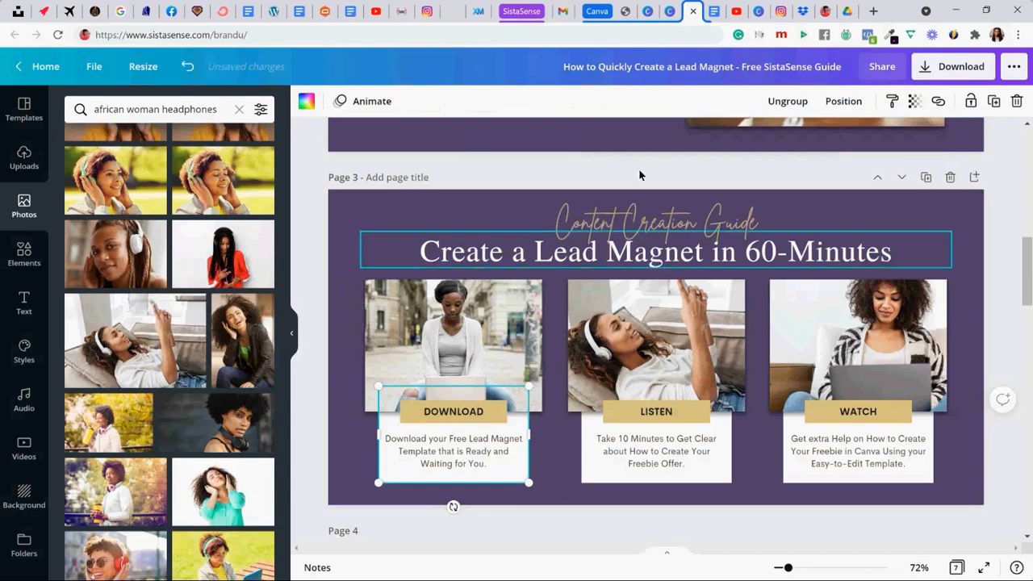
click(938, 101)
key(ctrl+v)
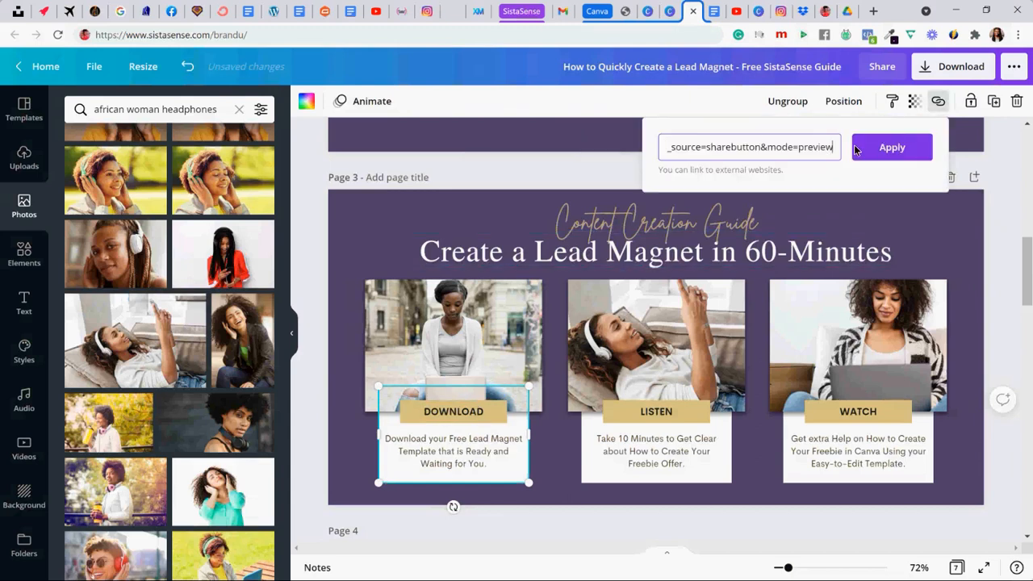
click(880, 148)
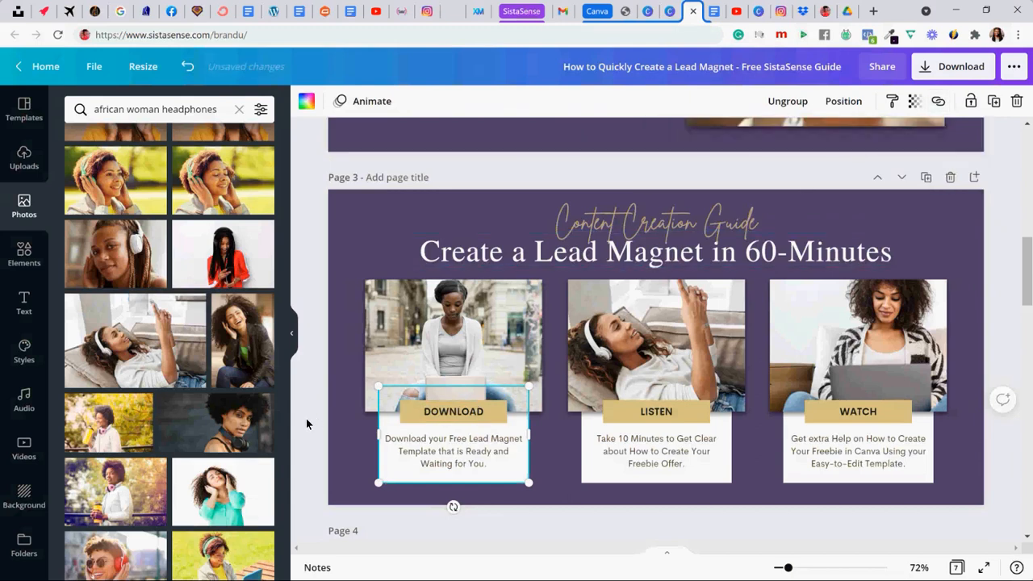
click(349, 434)
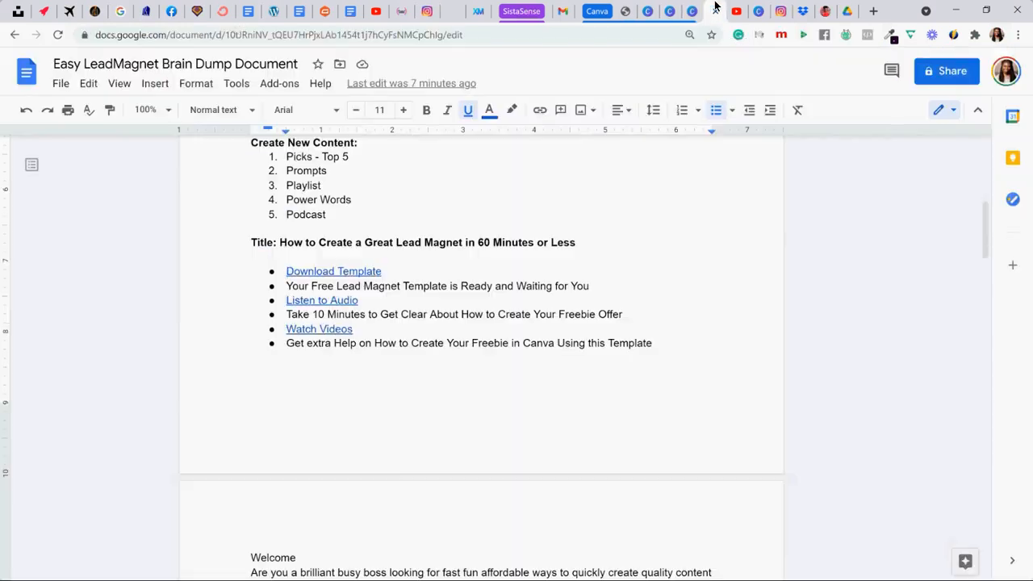
- Copy the Listen to Audio link address from the Brain Dump Document in Google Docs and return to the Canva design
click(714, 11)
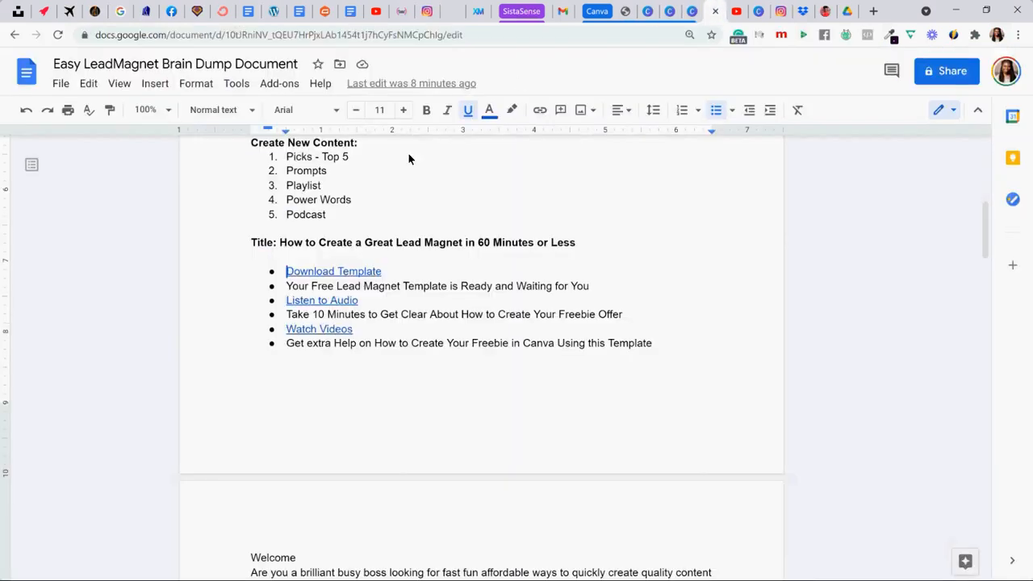
click(323, 302)
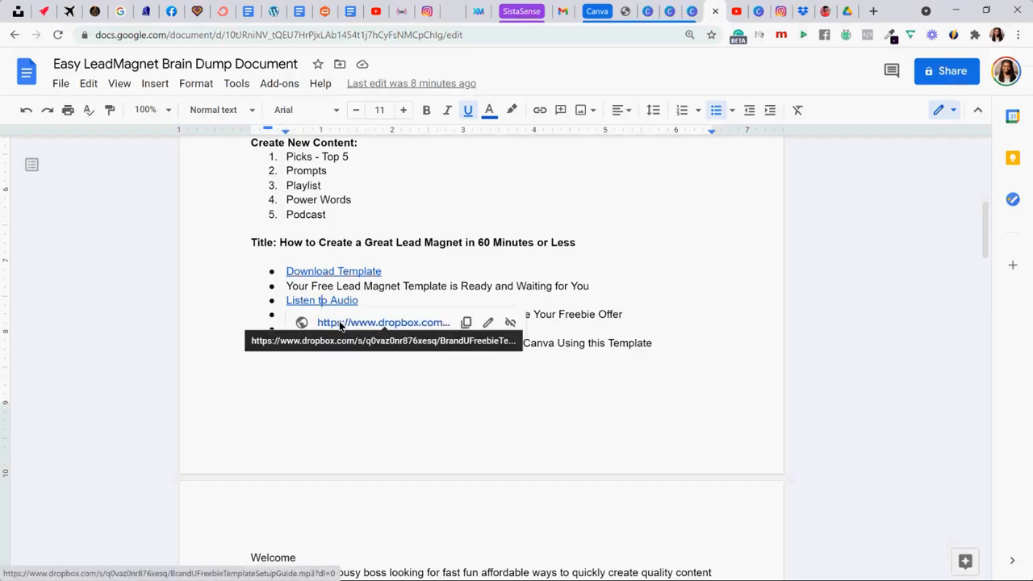
right_click(340, 327)
click(398, 425)
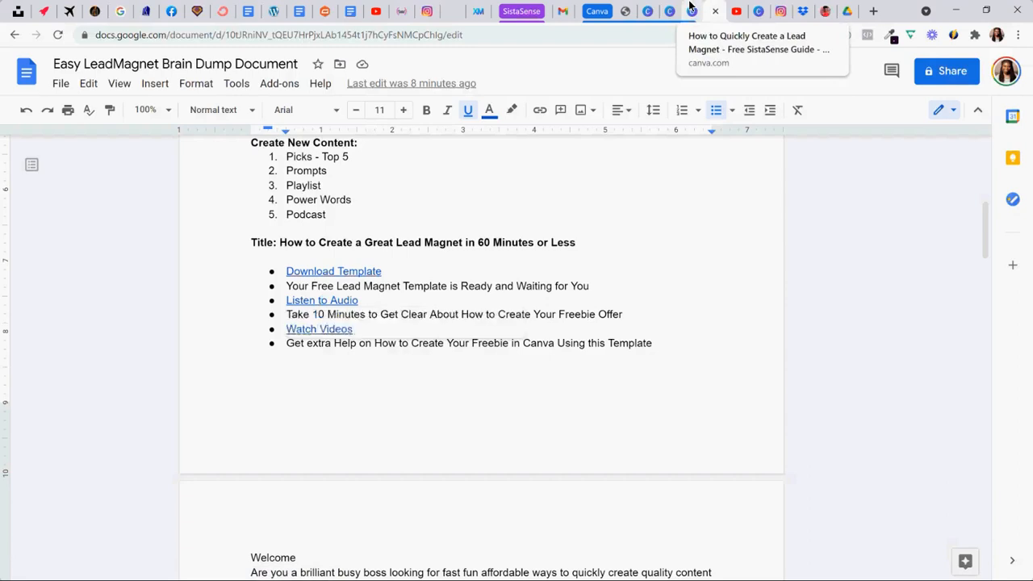
click(691, 8)
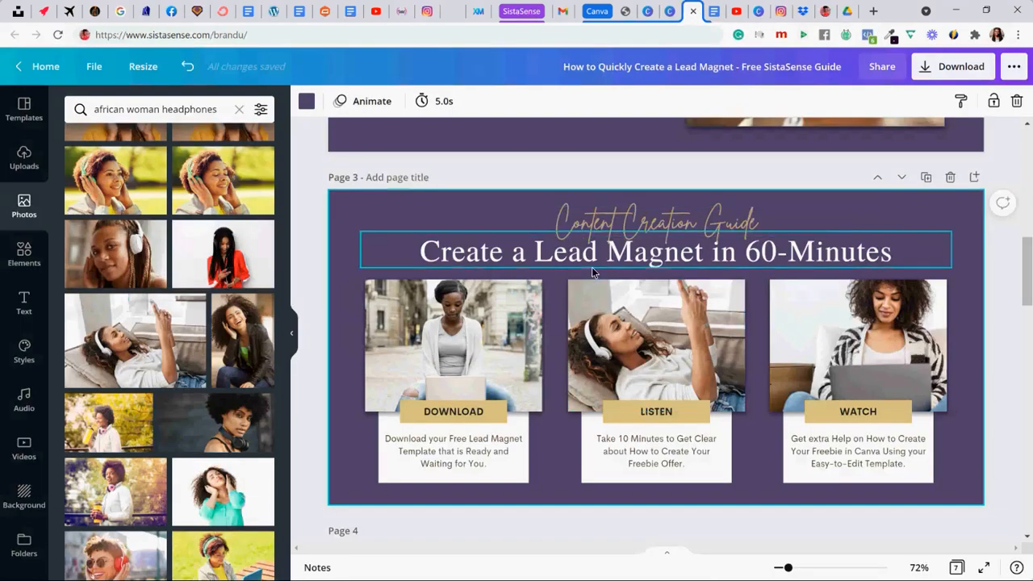
- Link page 3's LISTEN photo to the copied audio address
click(605, 317)
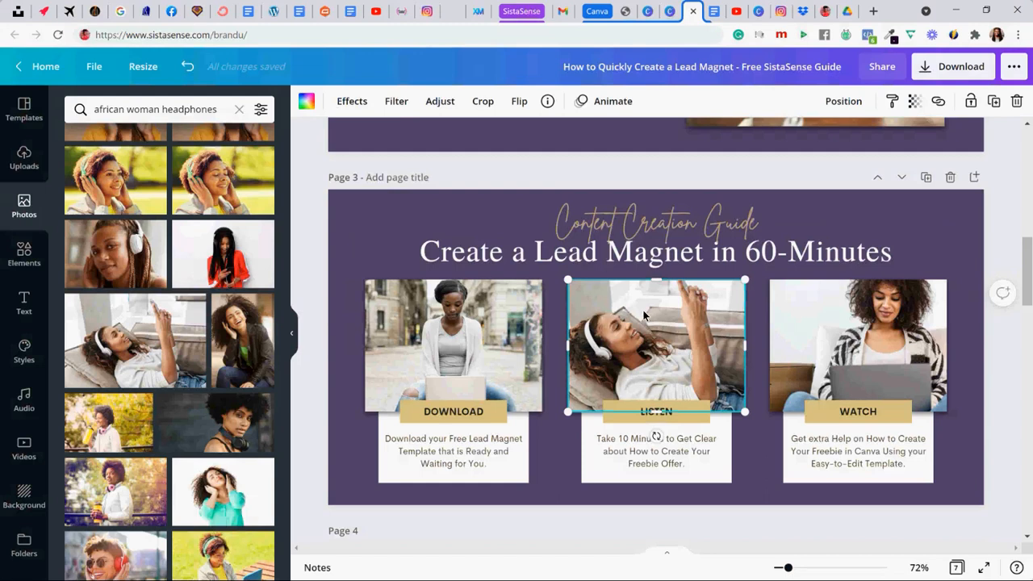
click(938, 101)
key(ctrl+v)
click(880, 152)
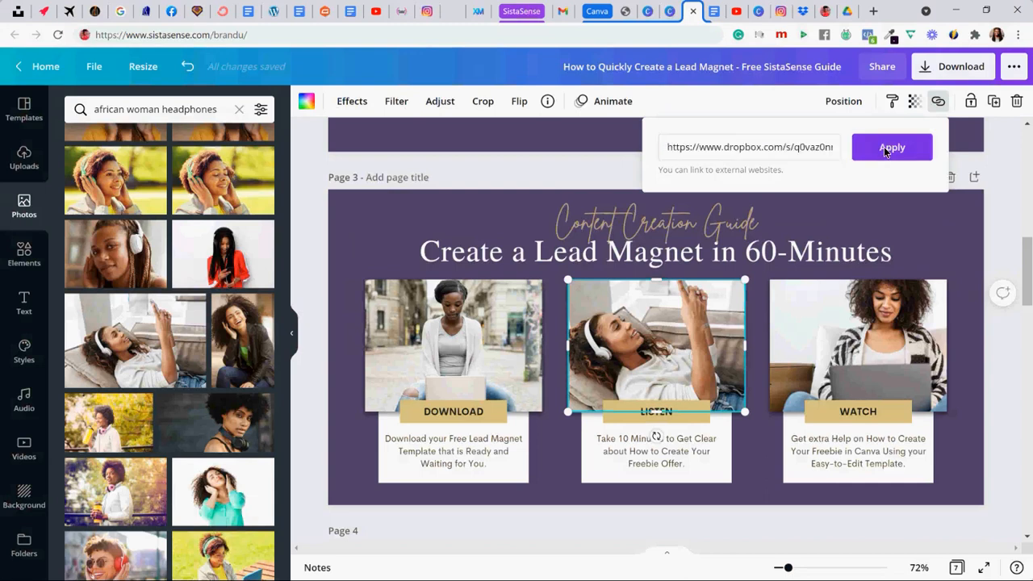
- Link the grouped white card with the LISTEN label to the copied audio address
click(586, 436)
click(936, 102)
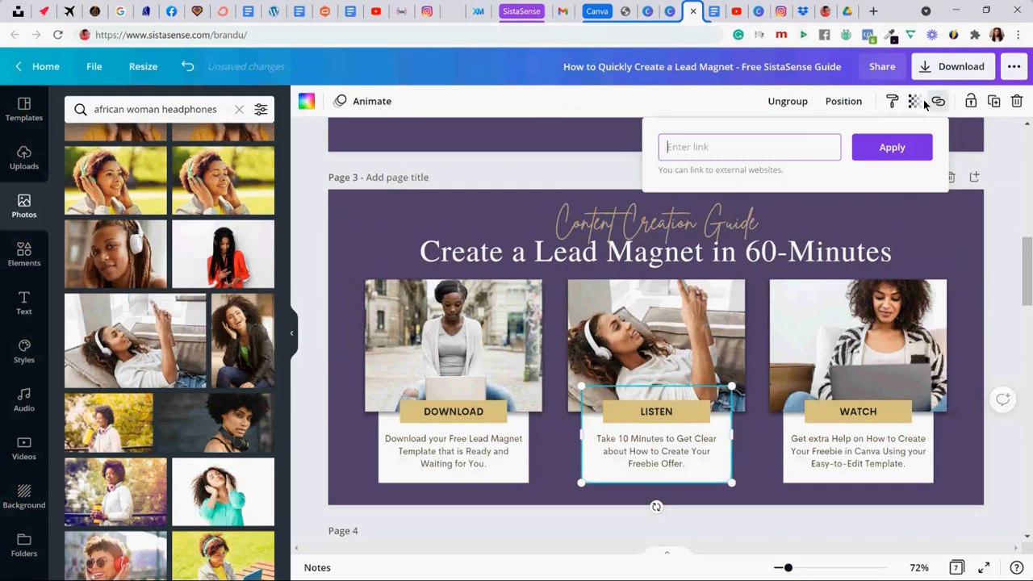
key(ctrl+v)
click(888, 147)
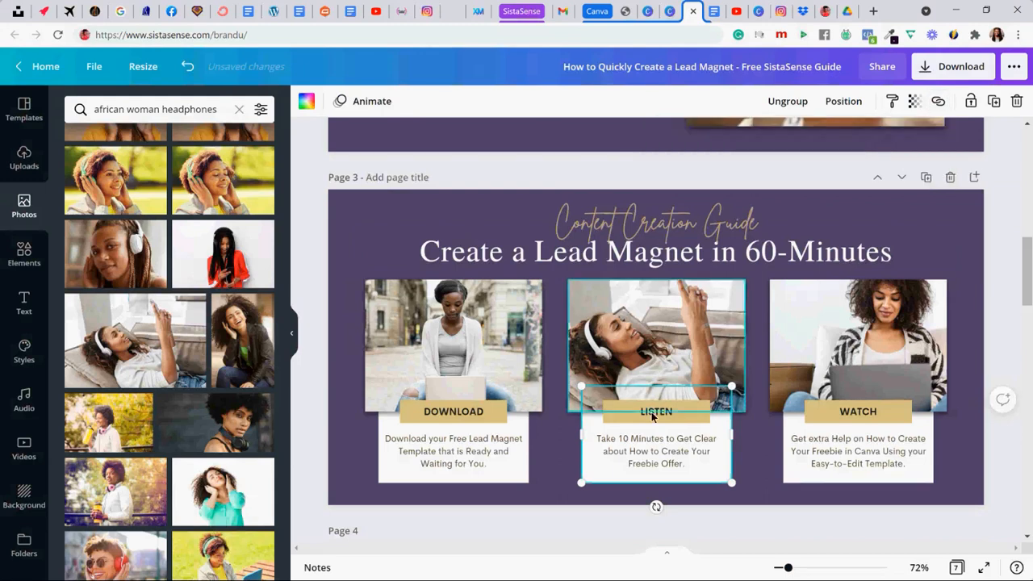
- Link the description text below the LISTEN label to the audio address and remove its underline
click(625, 457)
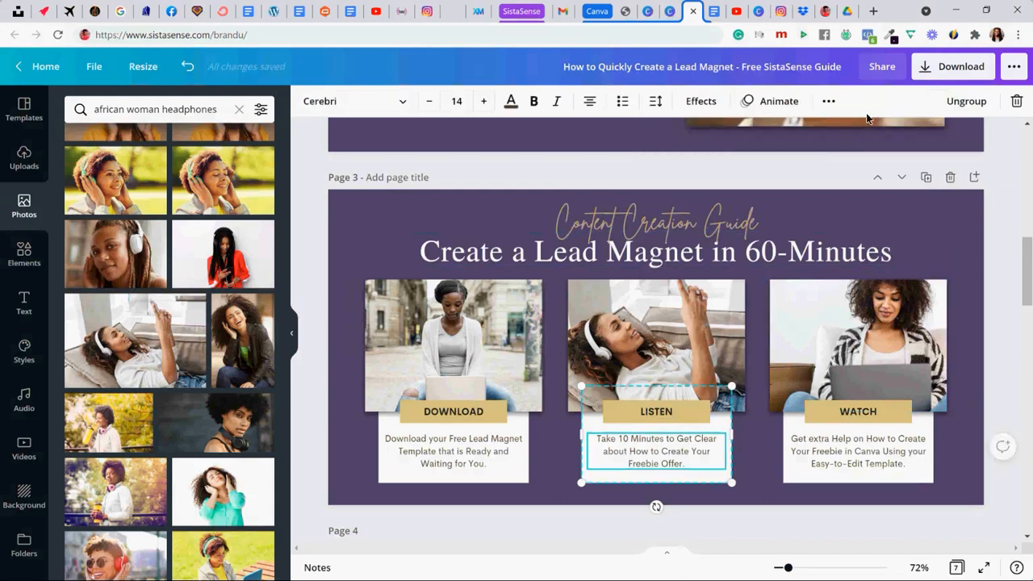
click(832, 101)
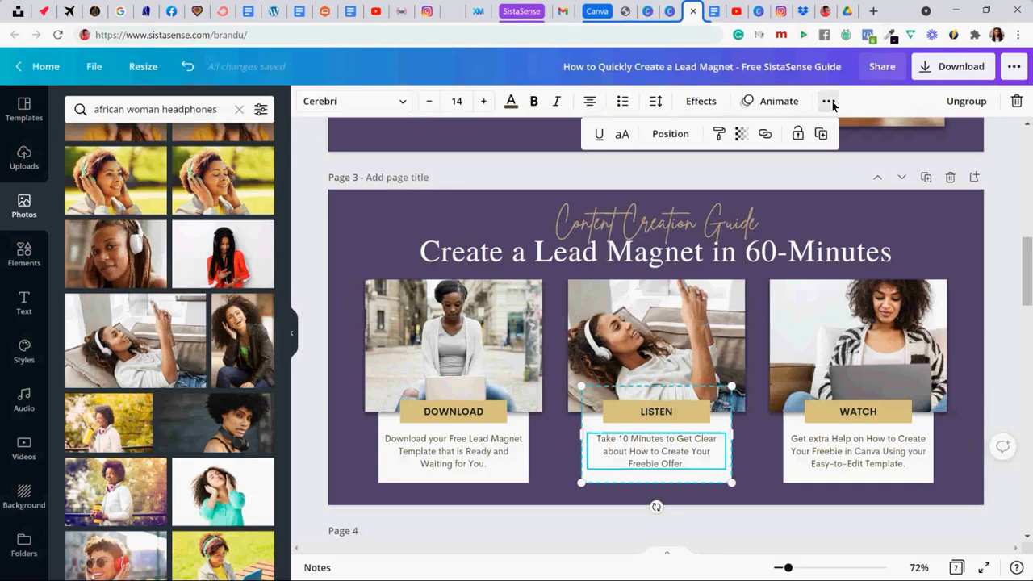
click(766, 134)
key(ctrl+v)
click(738, 179)
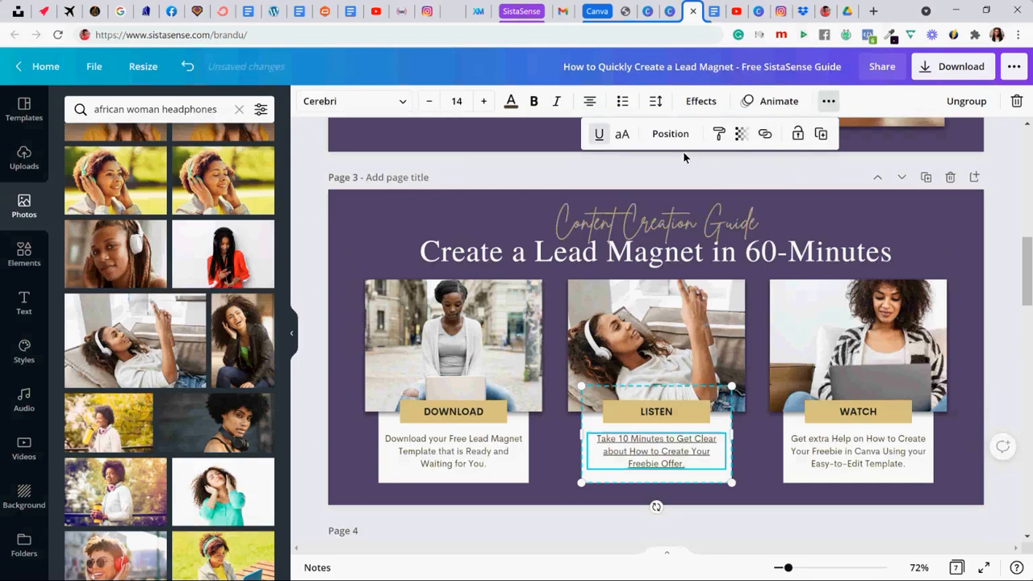
click(601, 135)
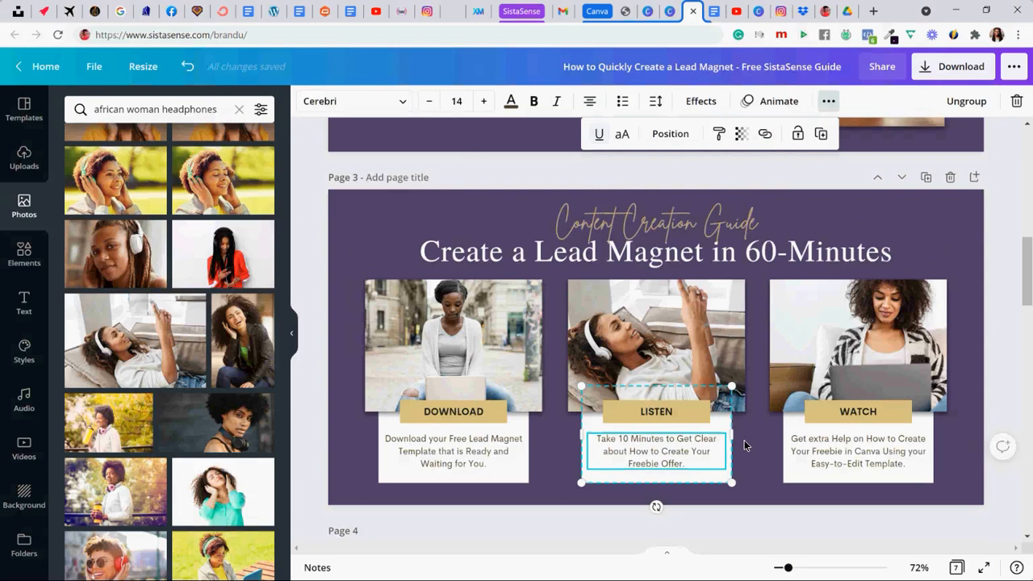
click(349, 365)
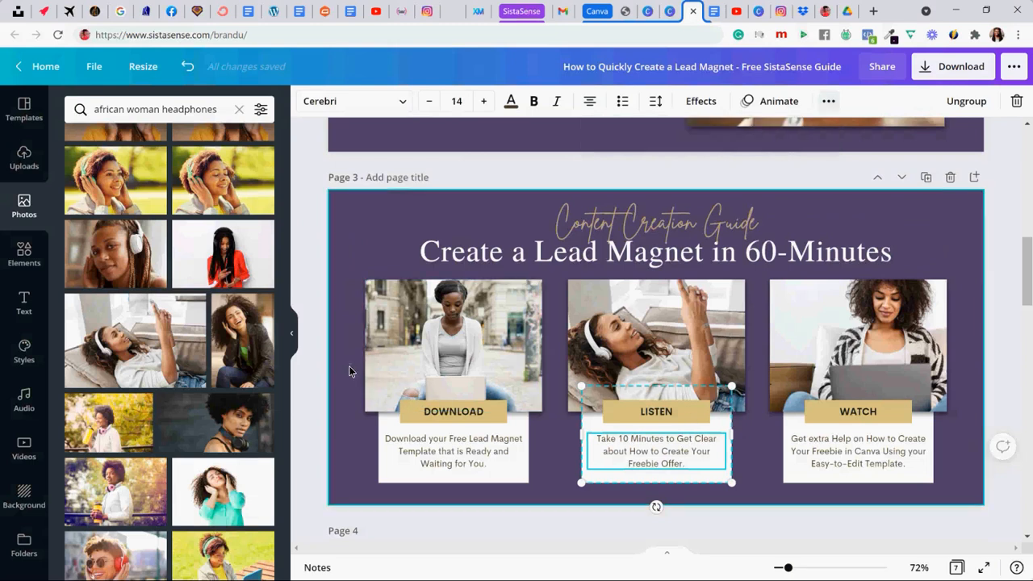
- Copy the Watch Videos link address from the Brain Dump Document in Google Docs and return to the Canva design
click(713, 12)
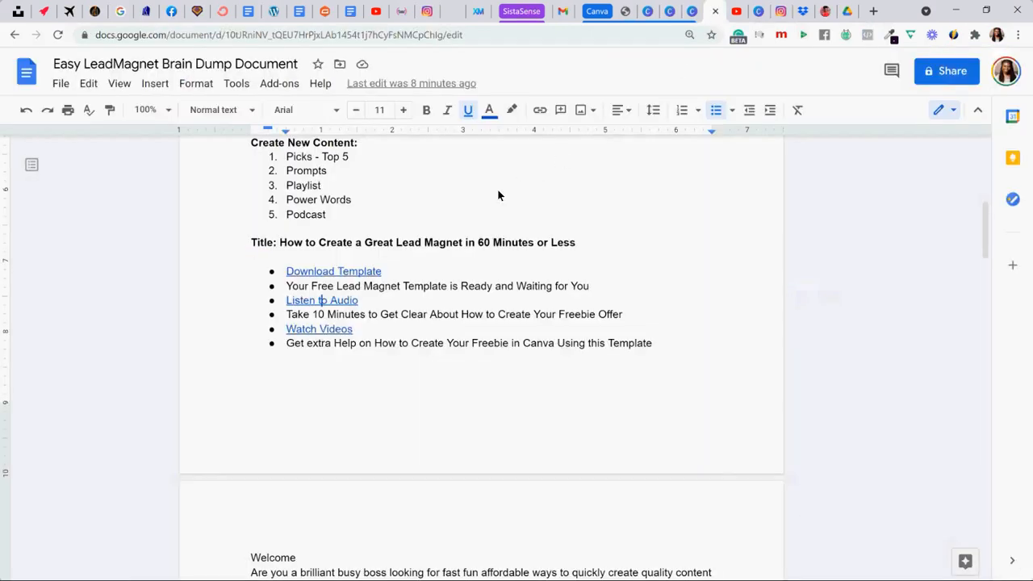
click(303, 329)
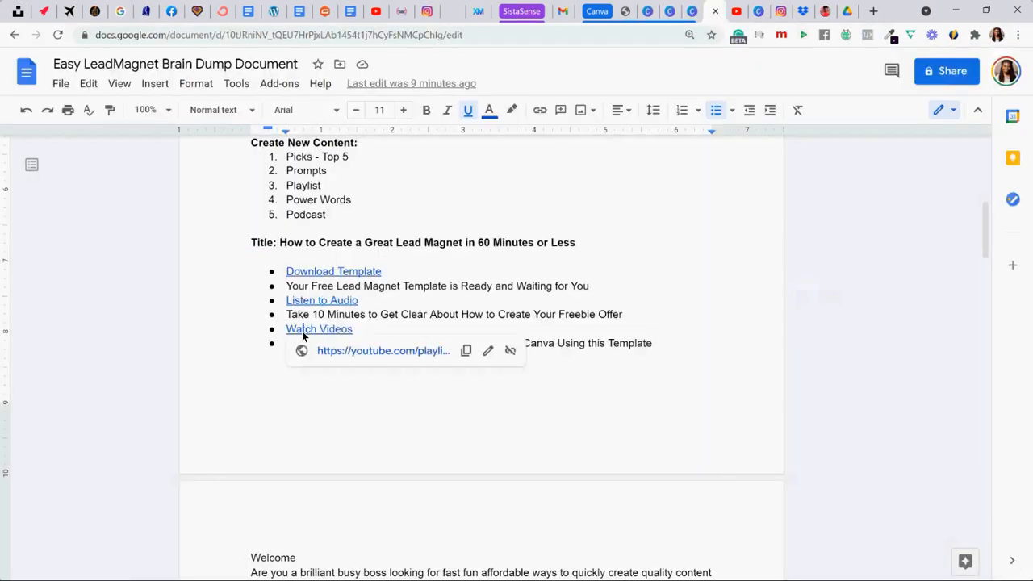
right_click(344, 356)
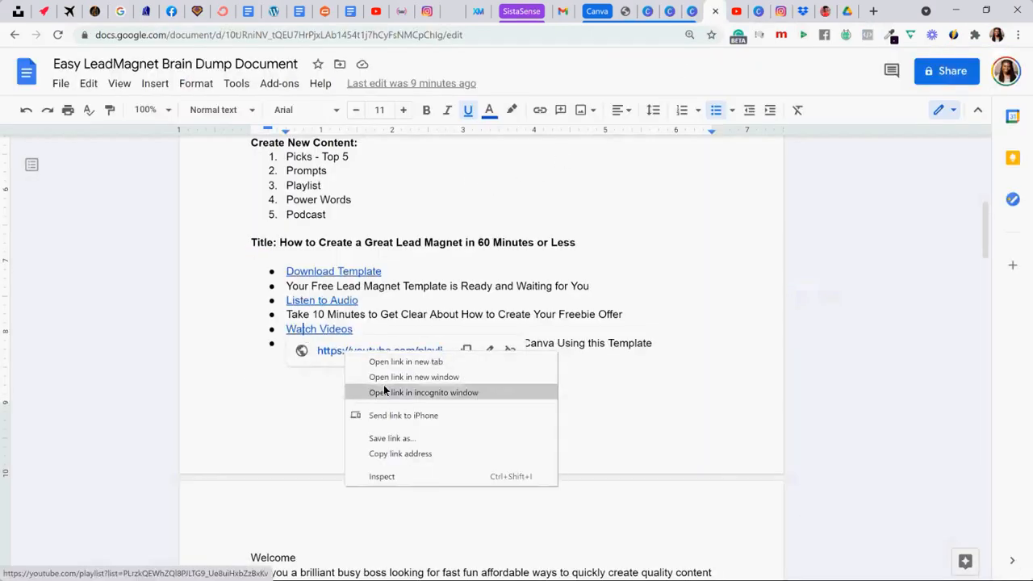
click(431, 449)
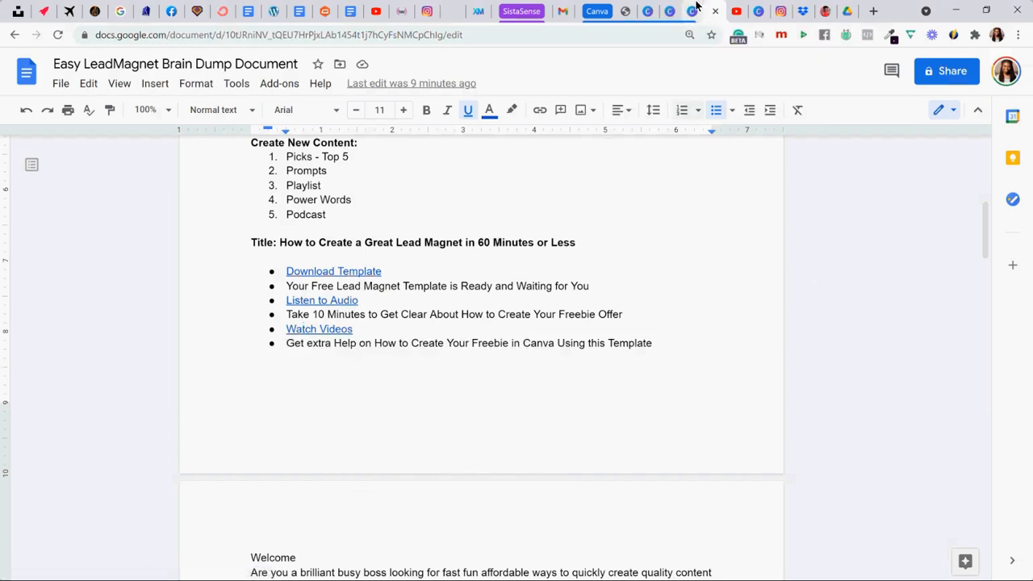
click(691, 12)
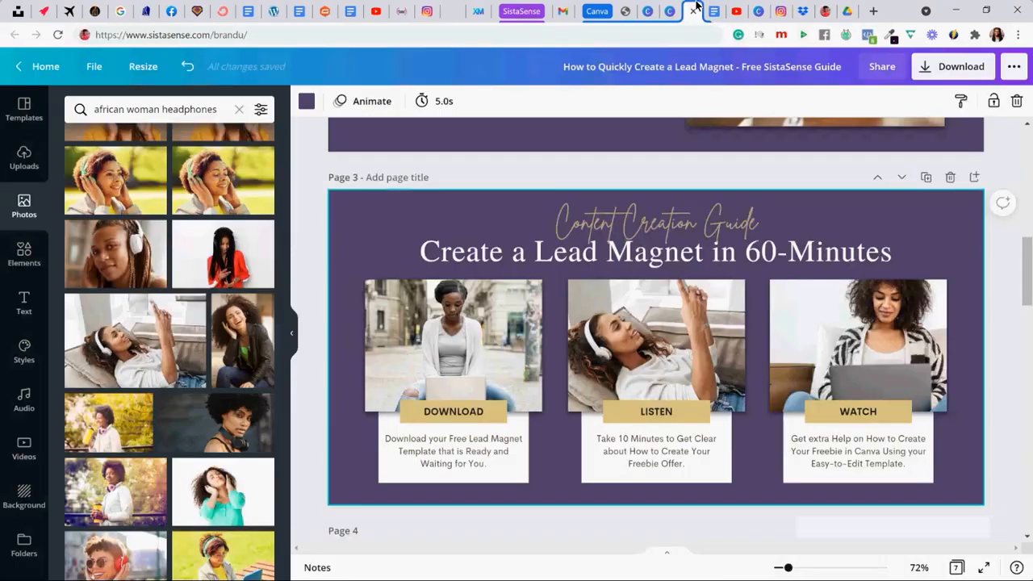
- Link page 3's WATCH photo to the copied YouTube playlist address
click(778, 304)
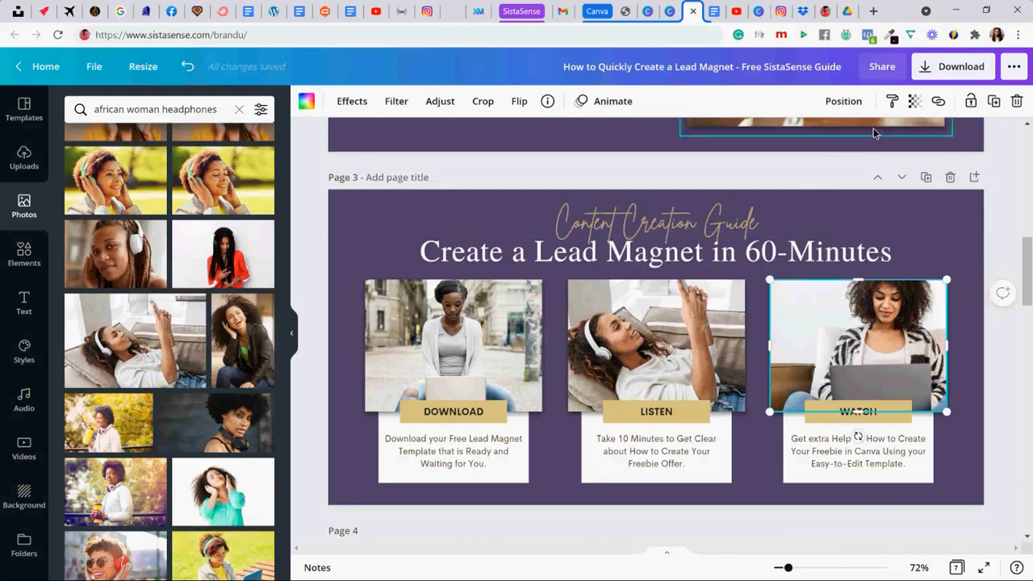
click(938, 106)
key(ctrl+v)
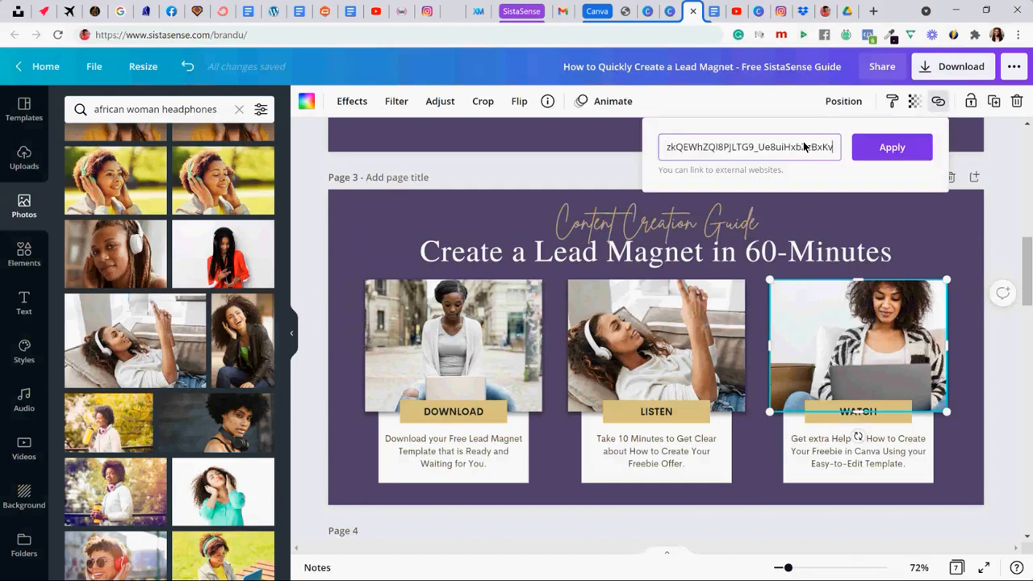
click(863, 150)
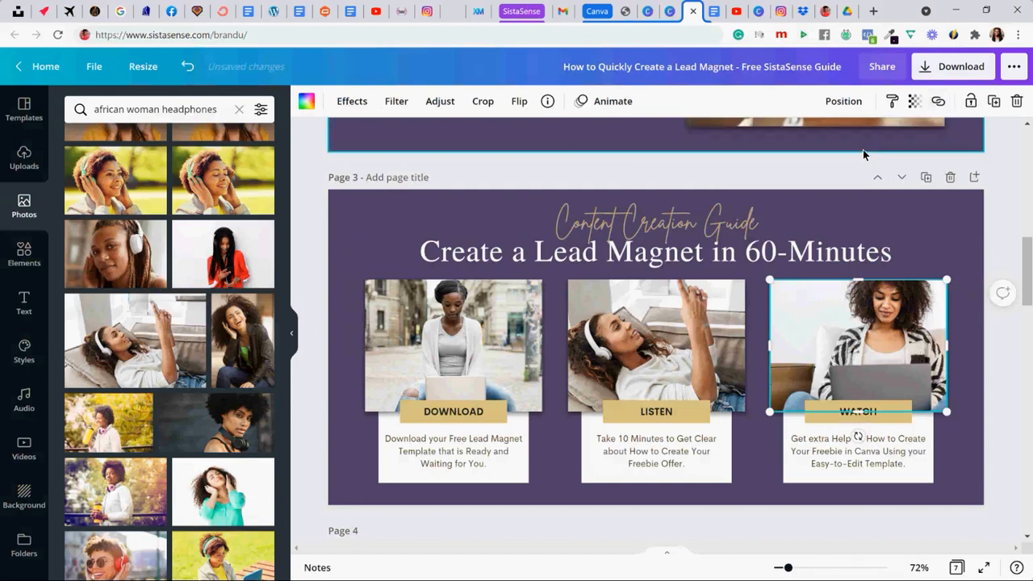
- Link the description text below the WATCH label to the YouTube playlist address and remove its underline
click(817, 454)
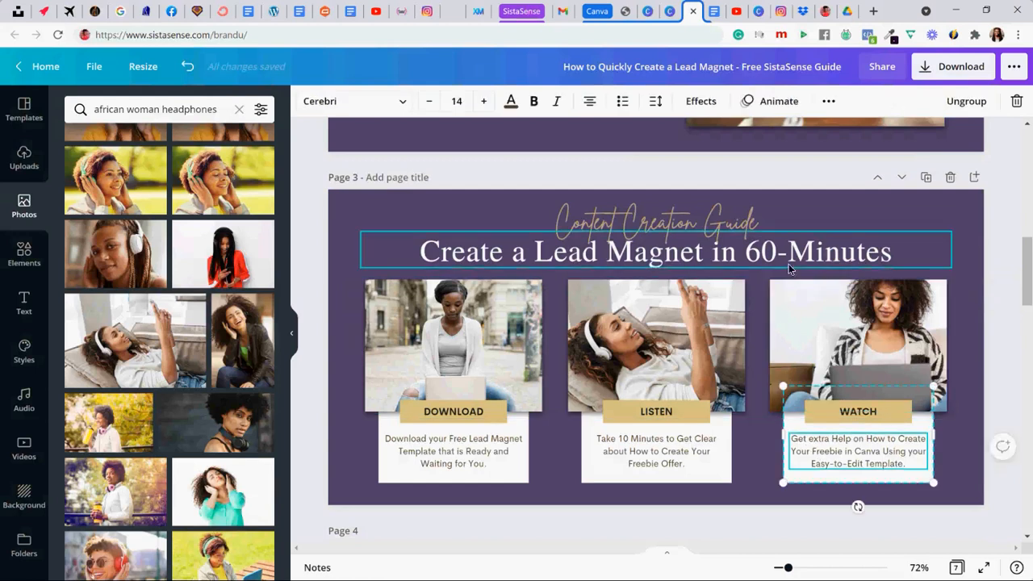
click(828, 101)
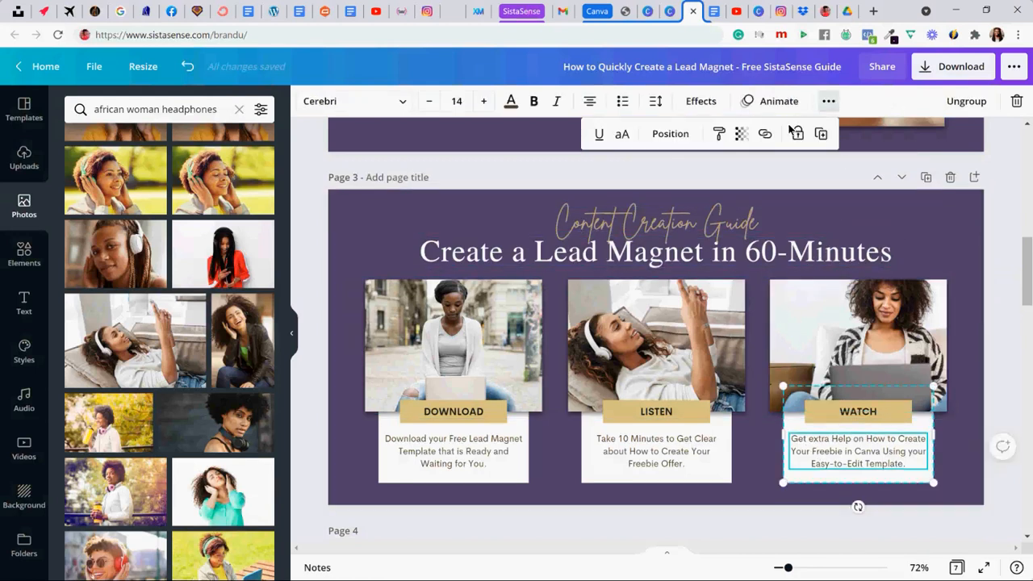
click(766, 133)
key(ctrl+v)
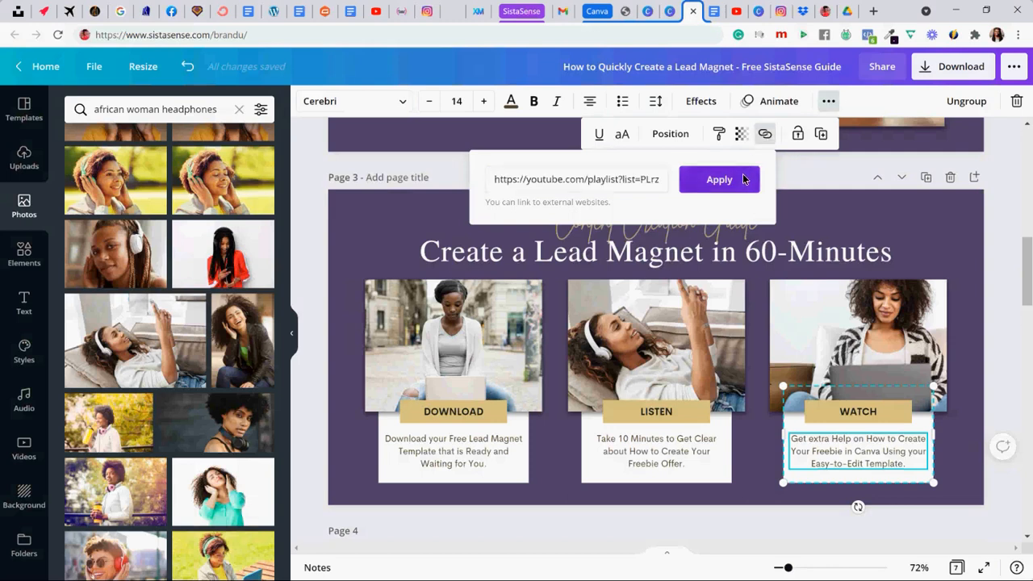
click(735, 179)
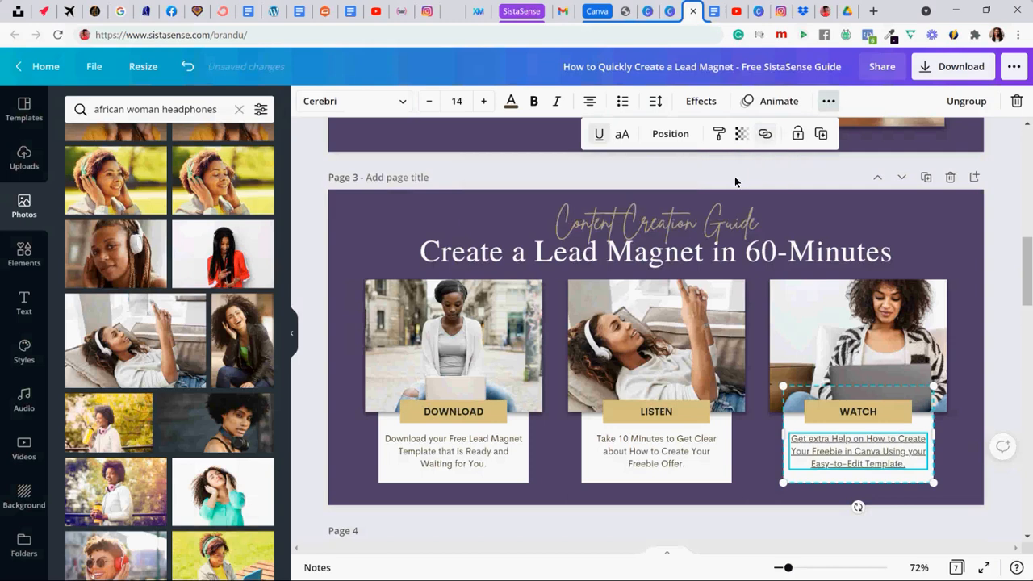
click(599, 134)
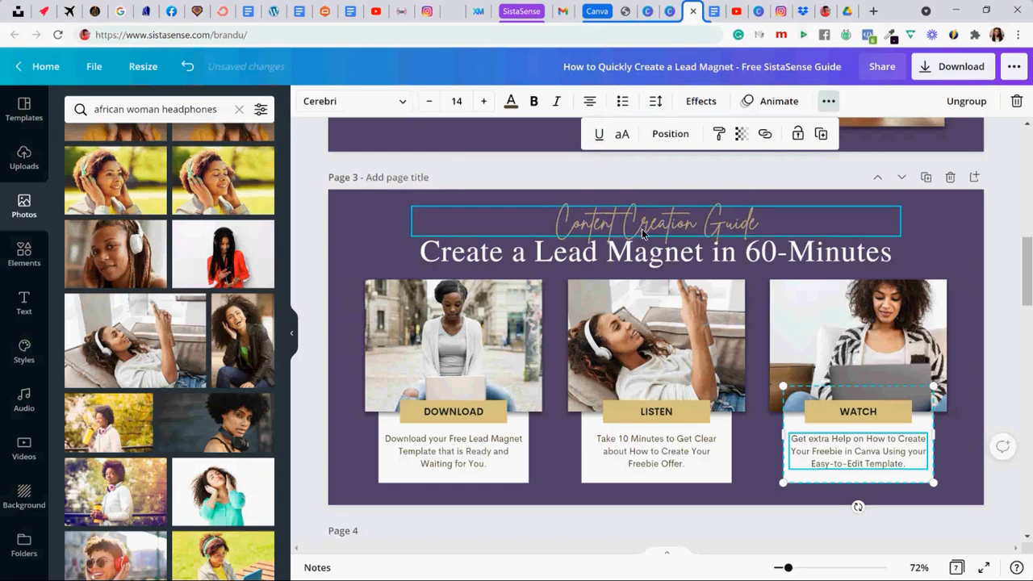
click(760, 457)
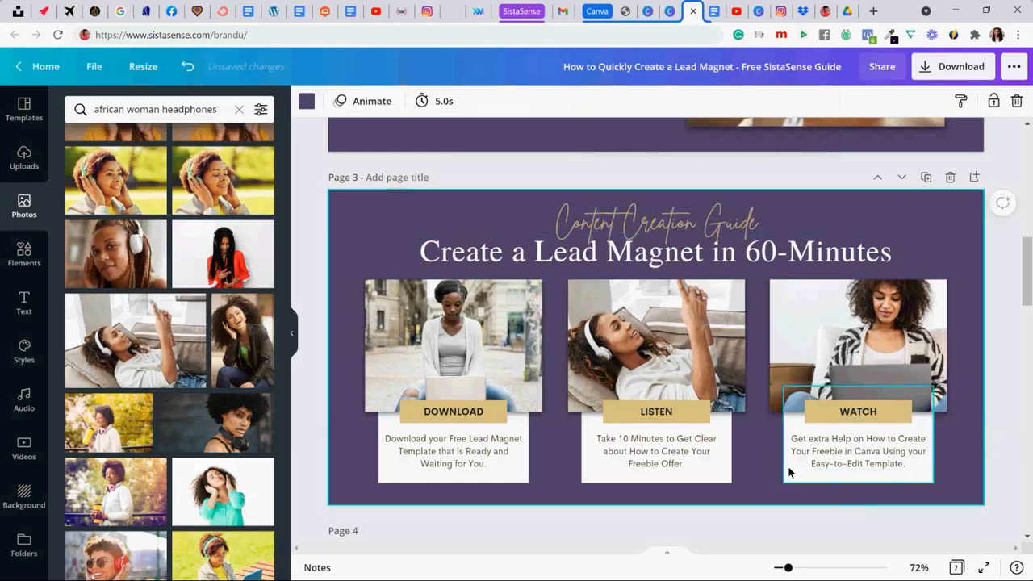
- Link the grouped white card with the WATCH label to the copied YouTube playlist address
click(792, 476)
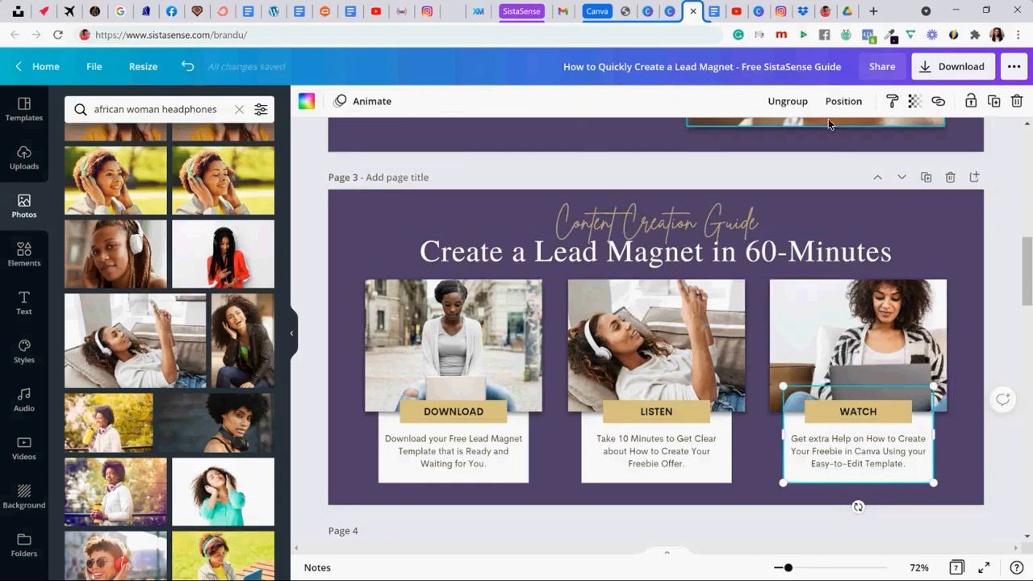
click(938, 101)
key(ctrl+v)
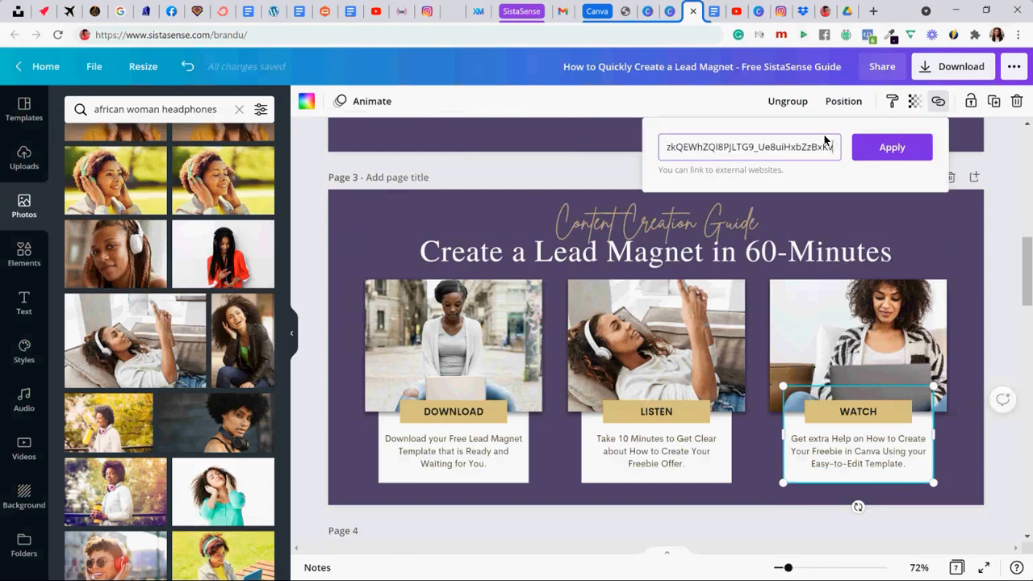
click(888, 148)
click(856, 212)
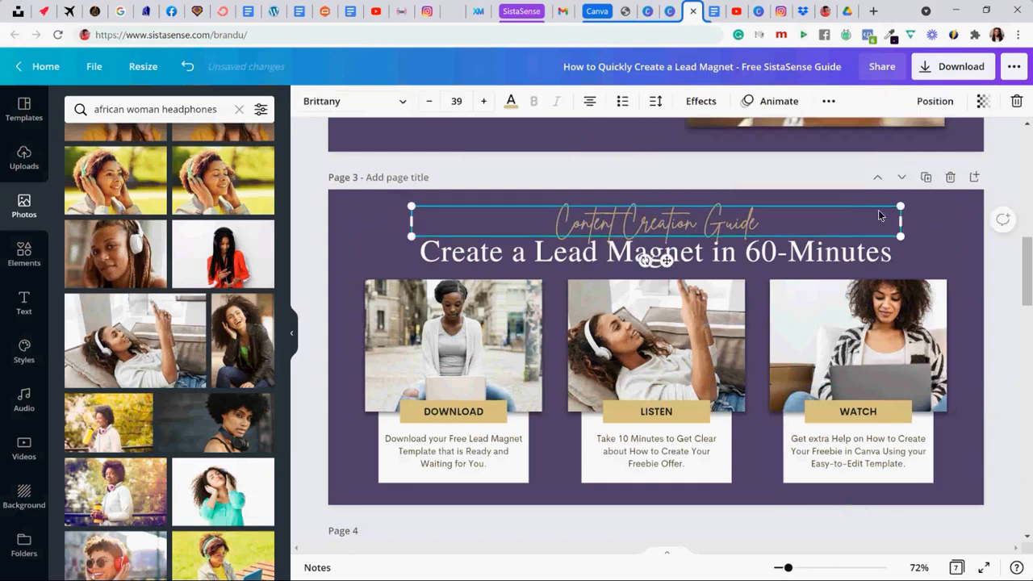
click(940, 208)
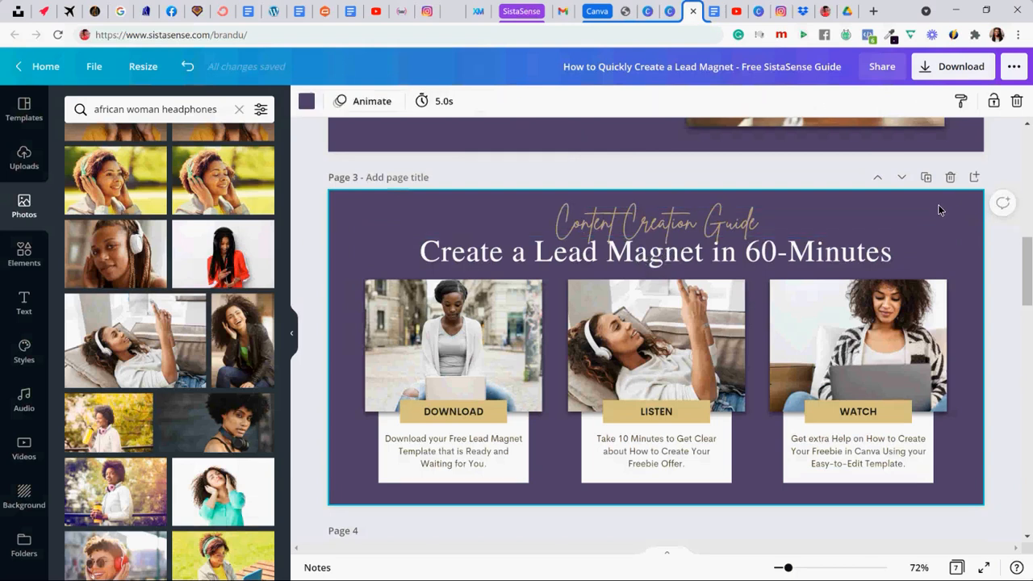
scroll(936, 187, down, 2)
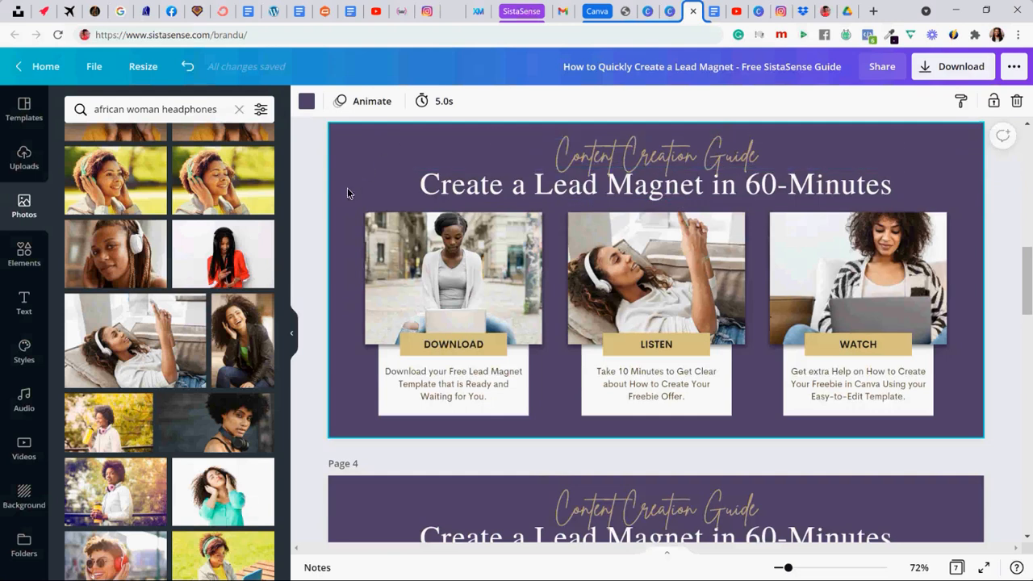
scroll(877, 186, down, 4)
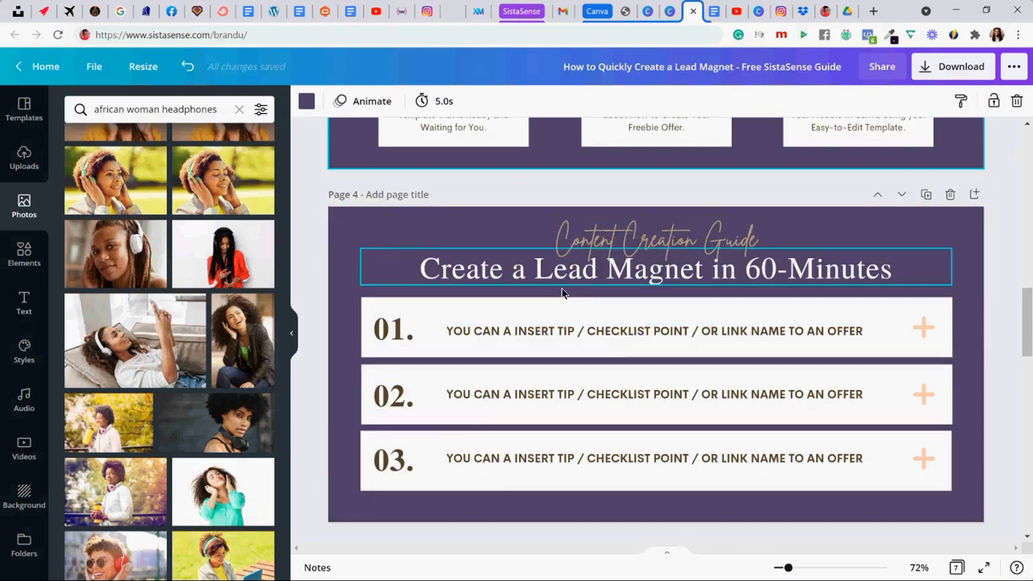
click(924, 327)
shift+click(924, 394)
shift+click(921, 462)
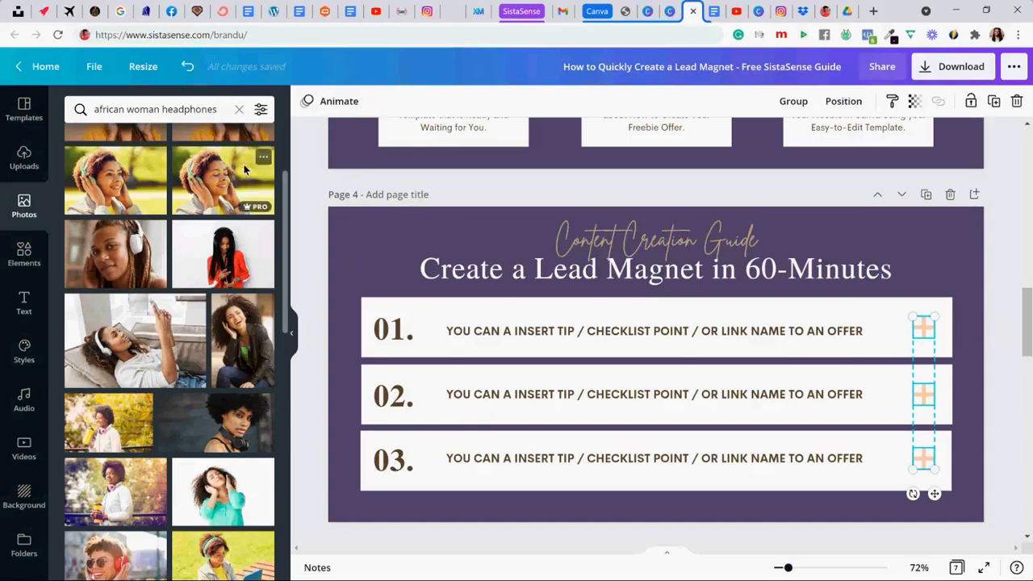
click(302, 162)
- Recolor the plus icons in rows 01 and 02 on page 4 with the gold document color
click(918, 336)
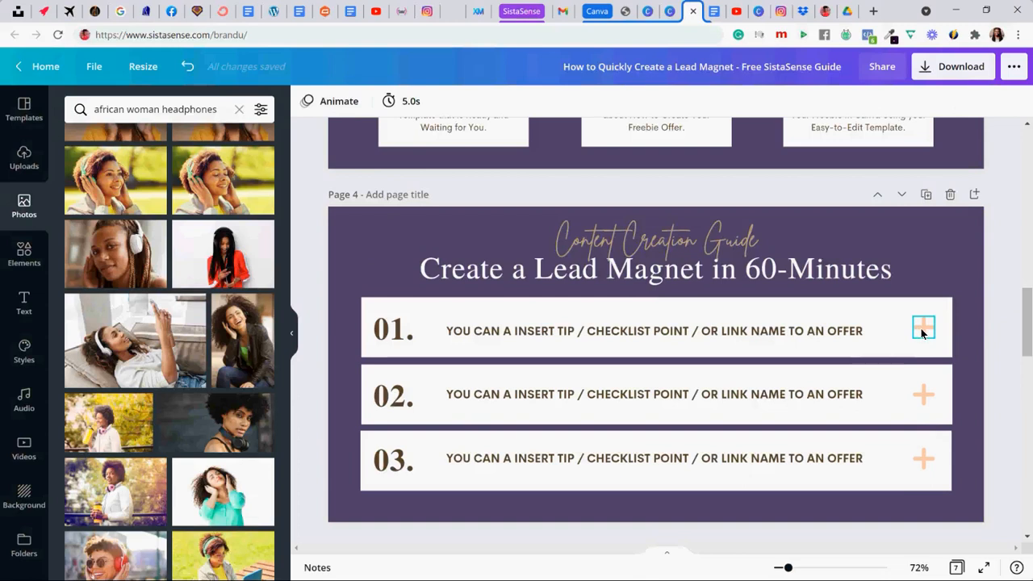
click(306, 101)
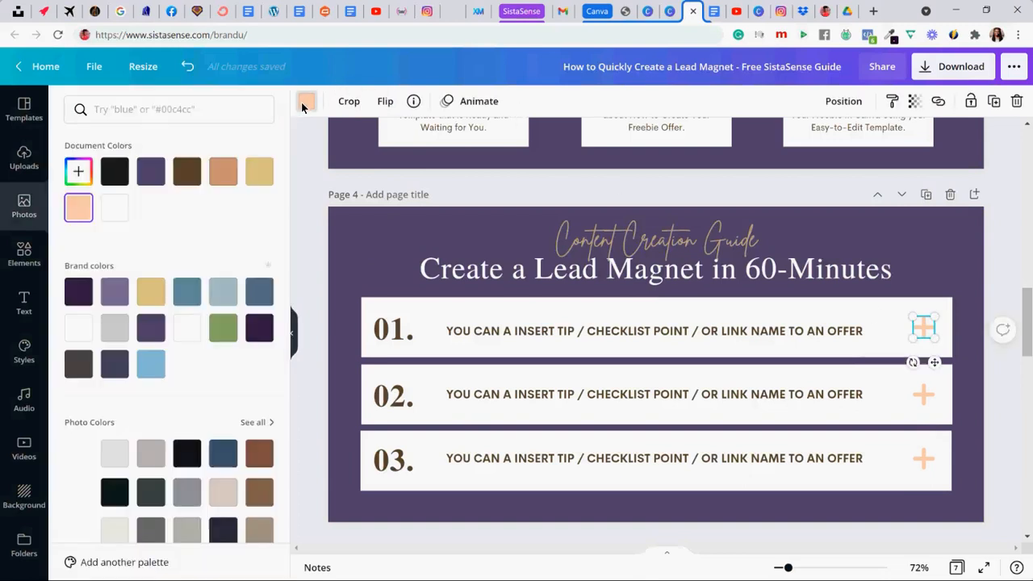
click(259, 171)
click(924, 393)
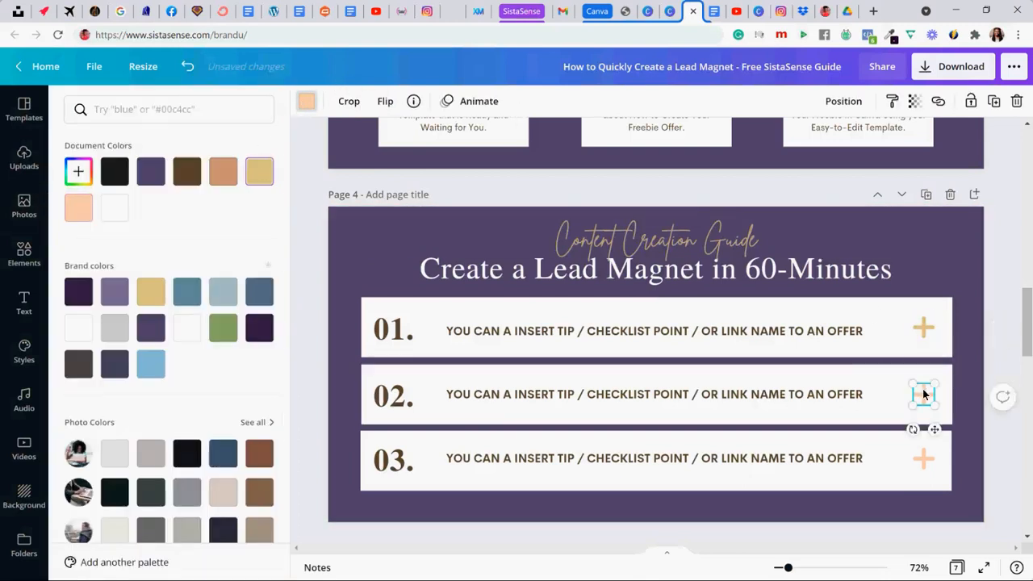
click(306, 103)
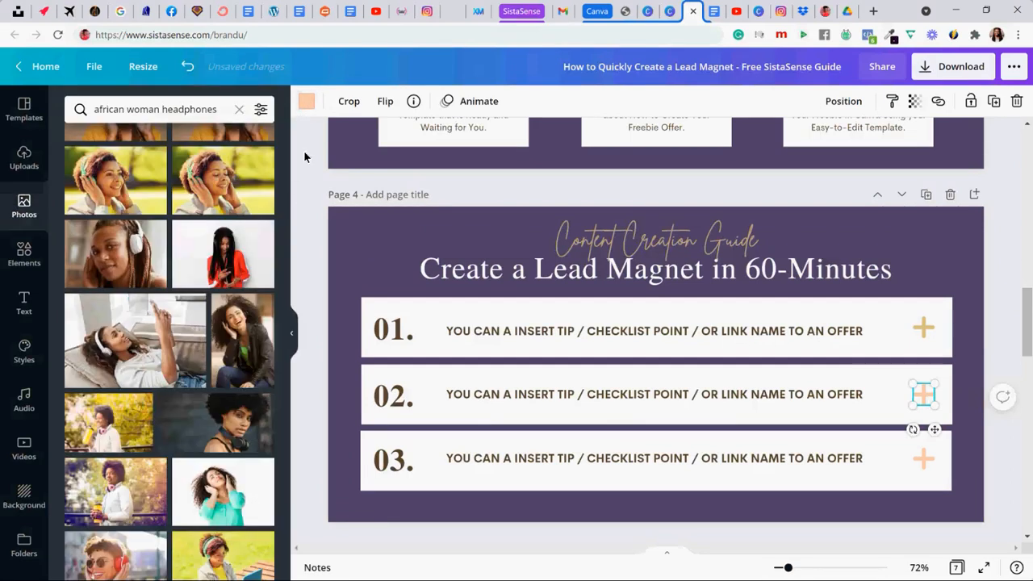
click(306, 101)
click(259, 181)
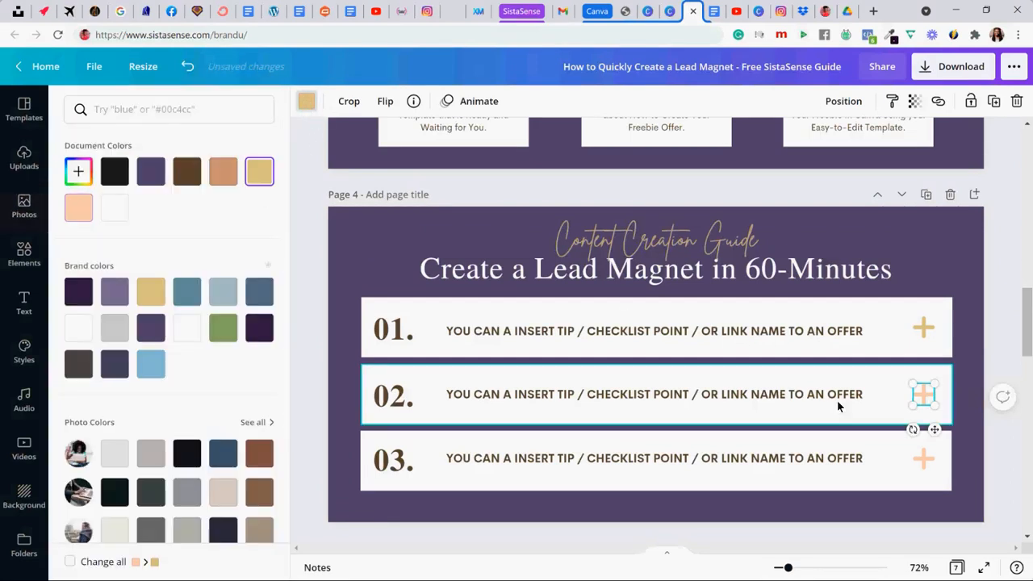
- Recolor the plus icon in row 03 on page 4 with the gold document color
click(929, 458)
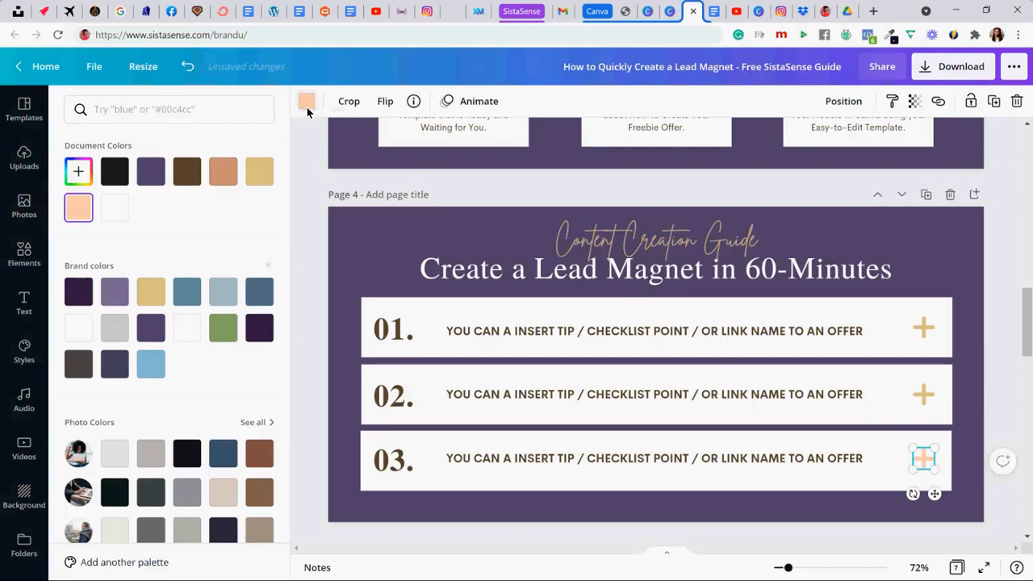
click(307, 103)
click(307, 102)
click(260, 172)
click(306, 224)
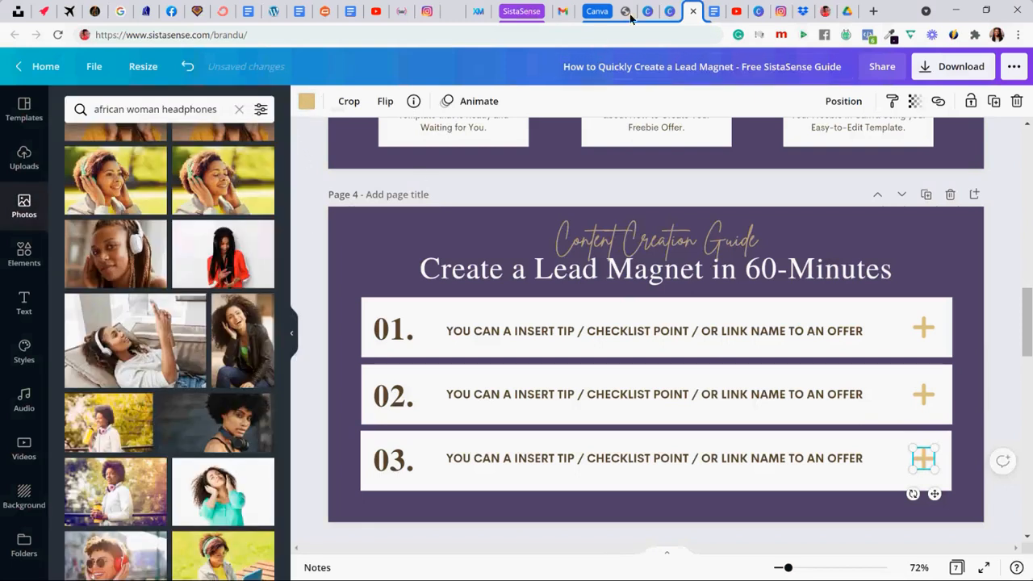
- Switch to the brain dump document in Google Docs and copy the Dropbox link address behind "Listen to Audio"
click(712, 9)
scroll(224, 286, down, 2)
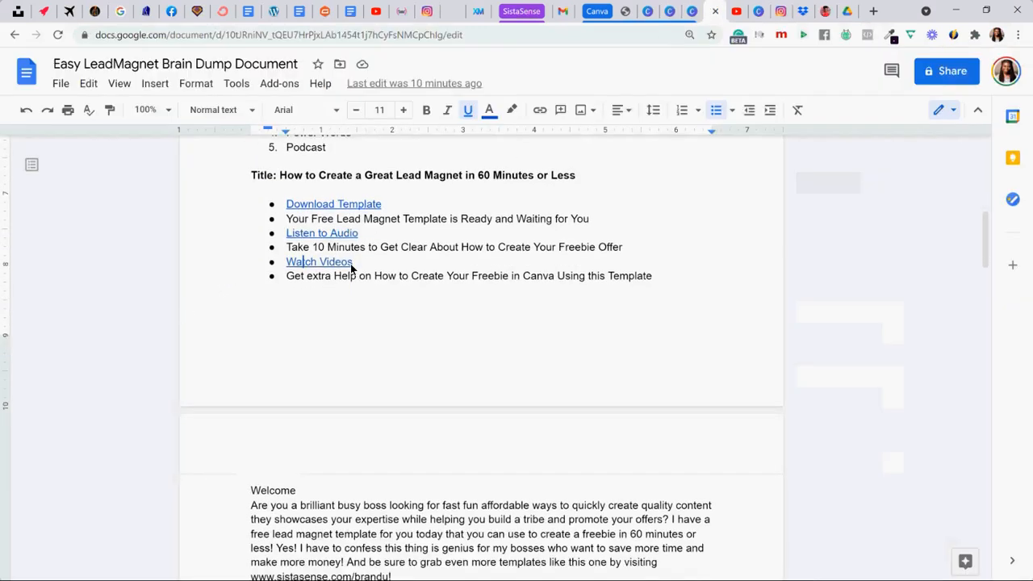
scroll(350, 245, down, 2)
scroll(351, 245, up, 2)
click(346, 234)
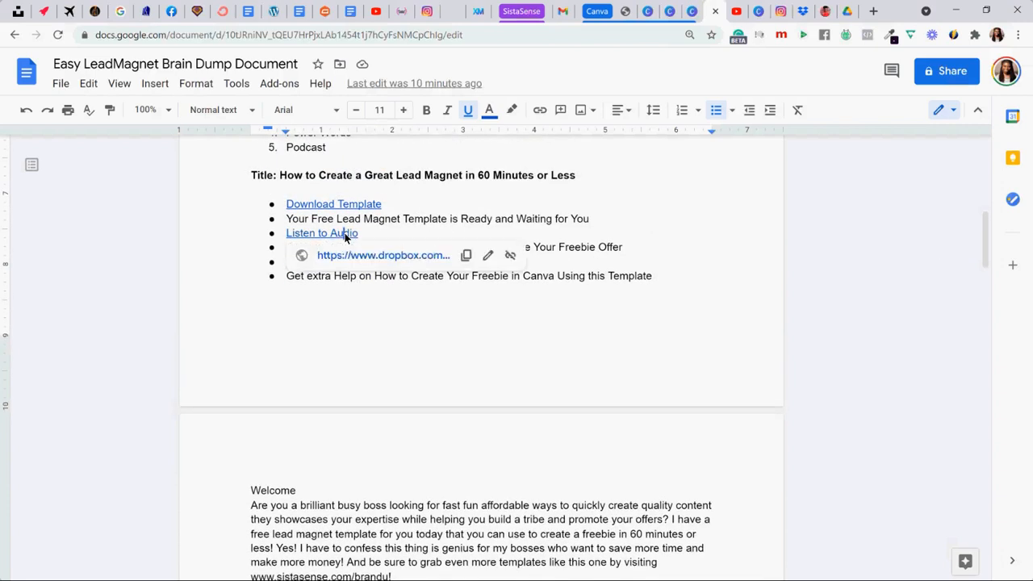
right_click(367, 257)
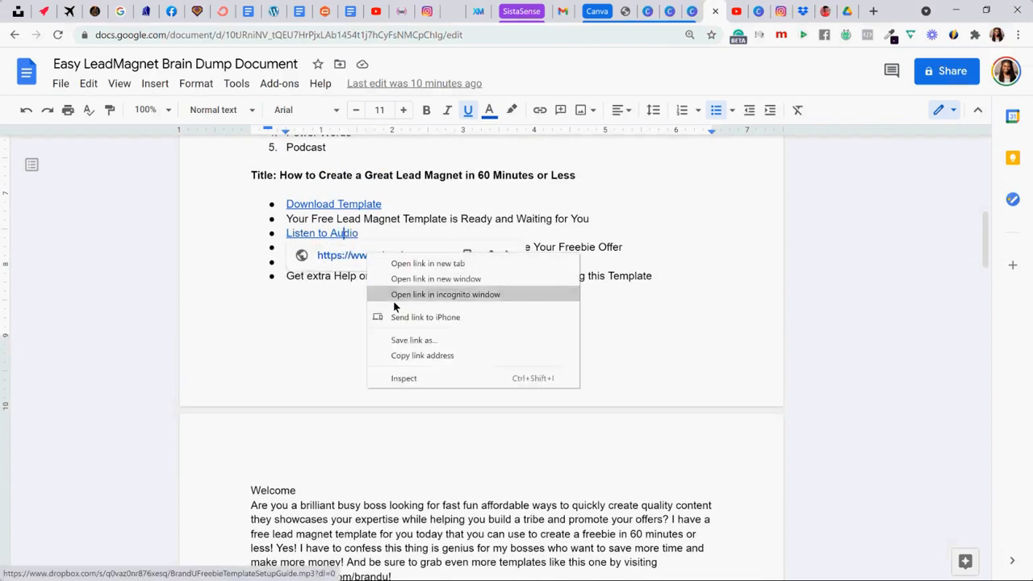
click(420, 361)
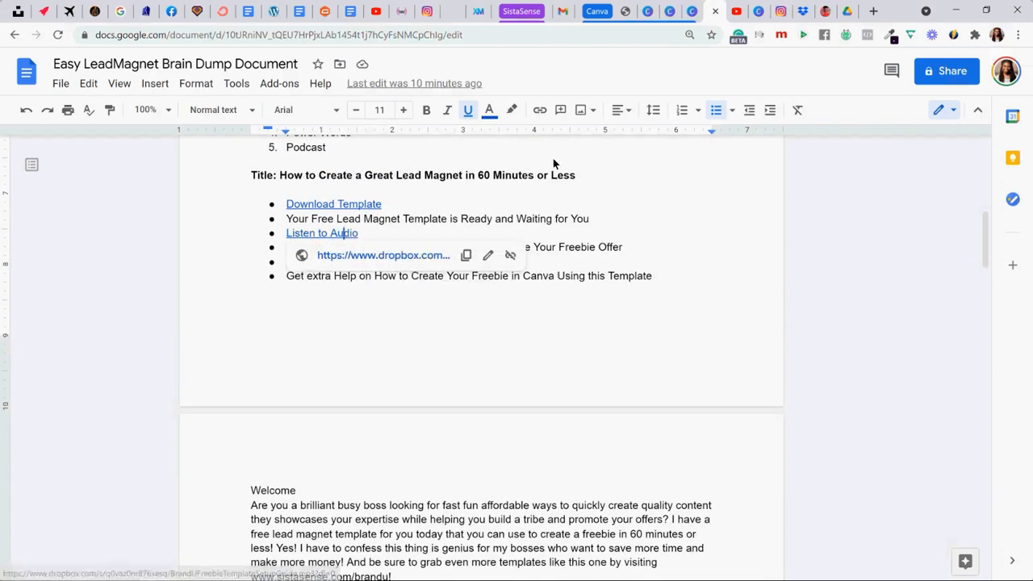
- Return to the Canva design and link the white card of row 01 on page 4 to the copied Dropbox audio address
click(690, 16)
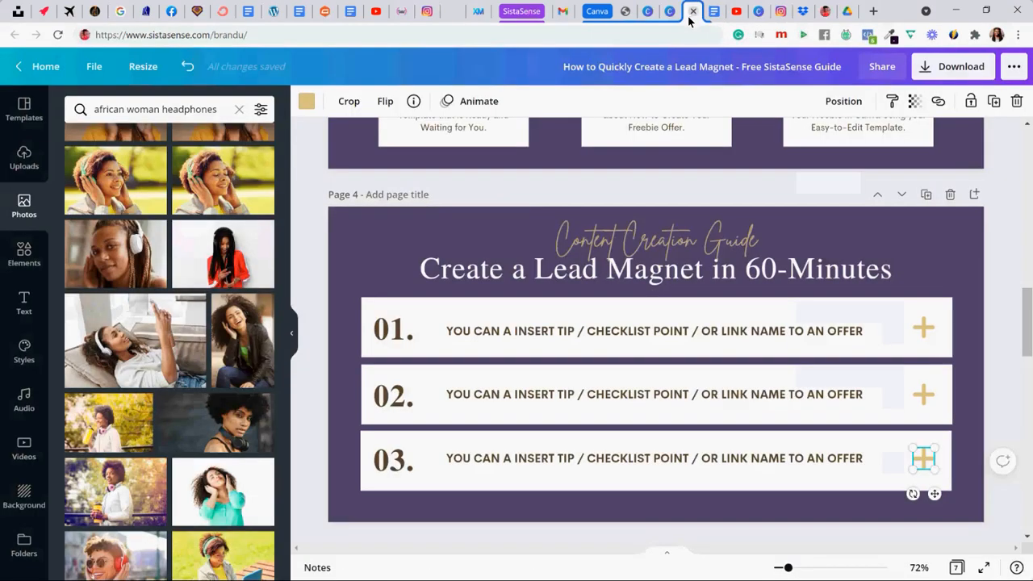
click(473, 306)
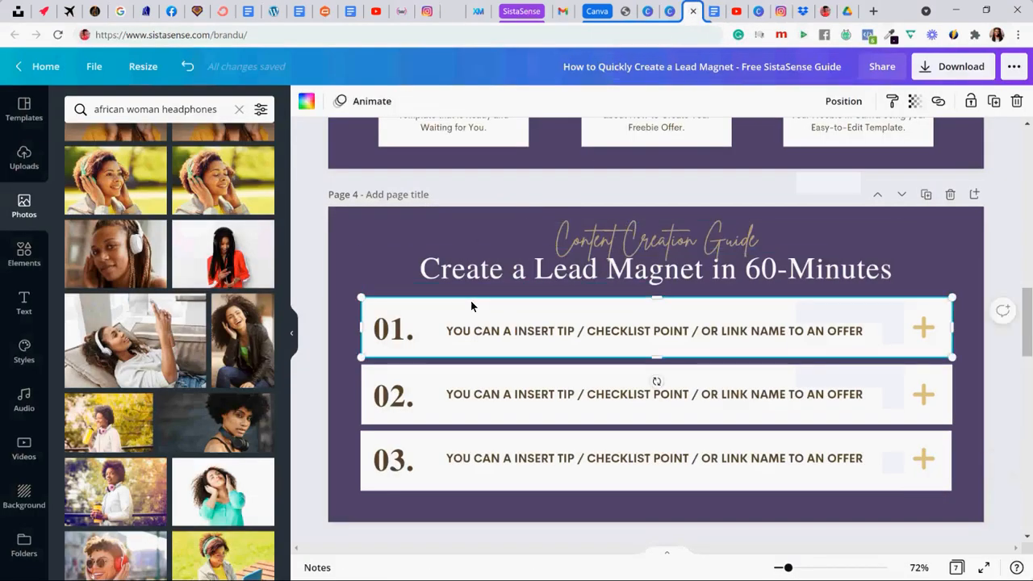
click(941, 101)
key(ctrl+v)
click(890, 147)
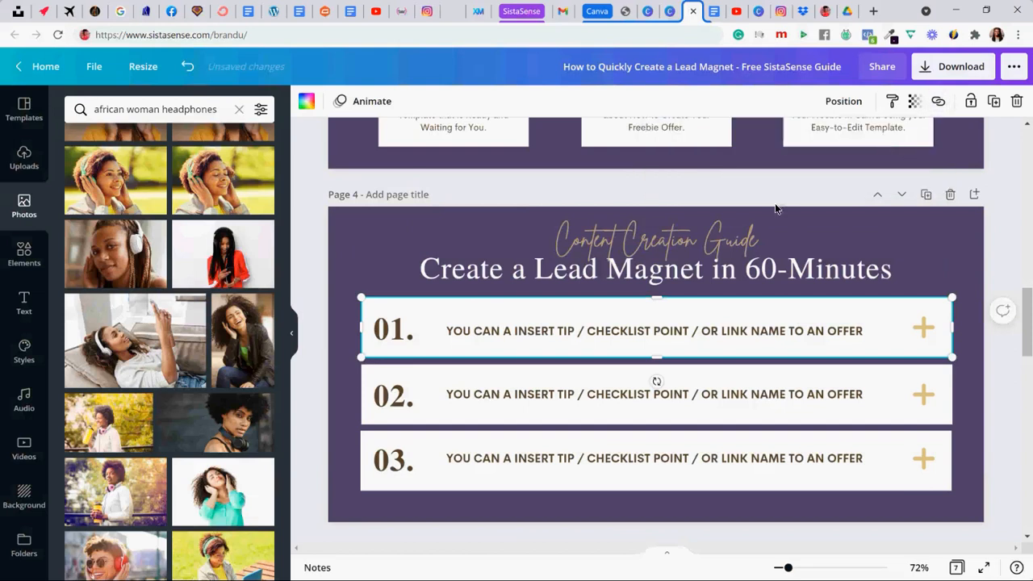
- Link the white cards of rows 02 and 03 on page 4 to the same Dropbox audio address
click(443, 419)
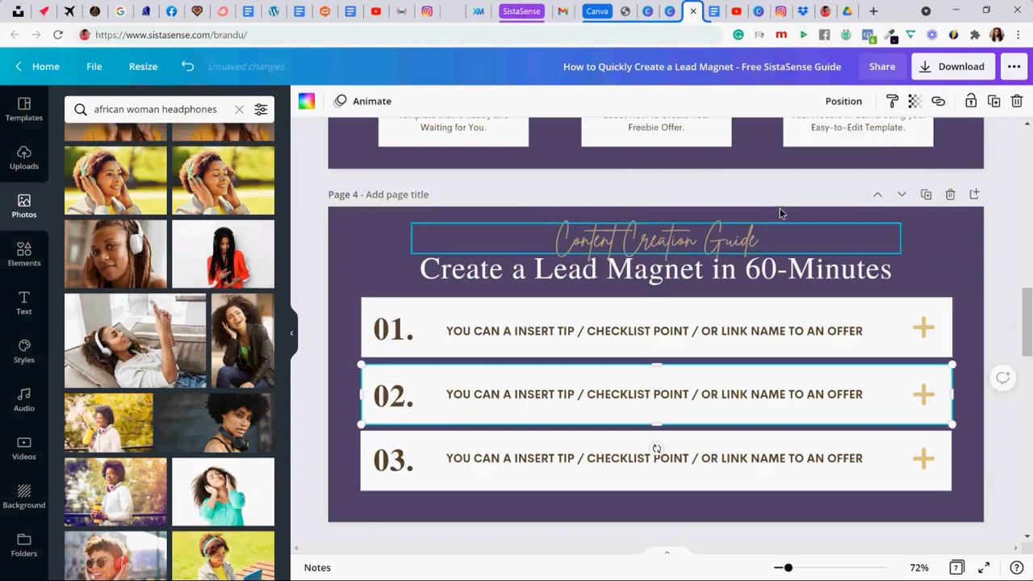
click(938, 101)
key(ctrl+v)
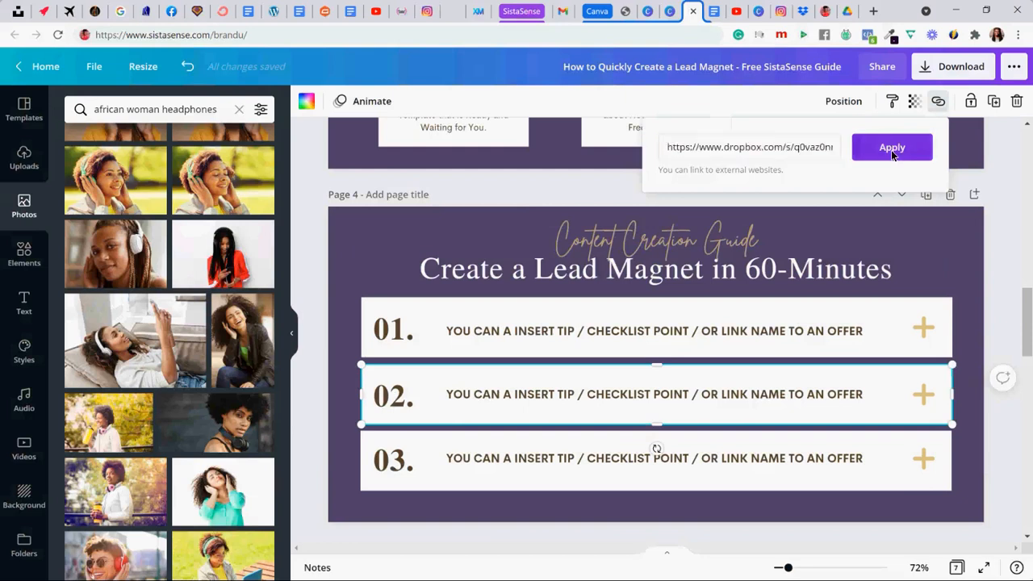
click(891, 150)
click(449, 476)
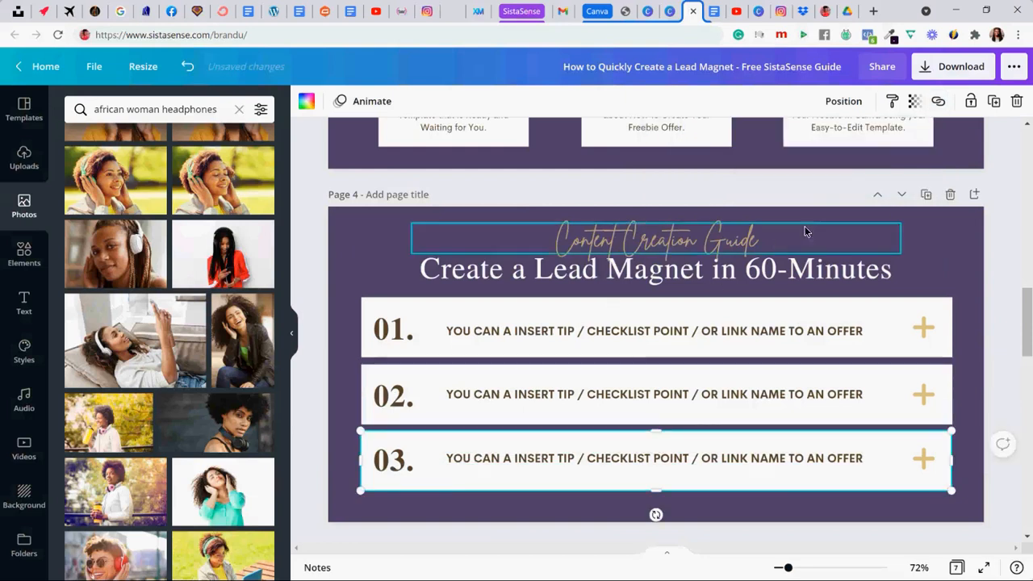
click(938, 101)
key(ctrl+v)
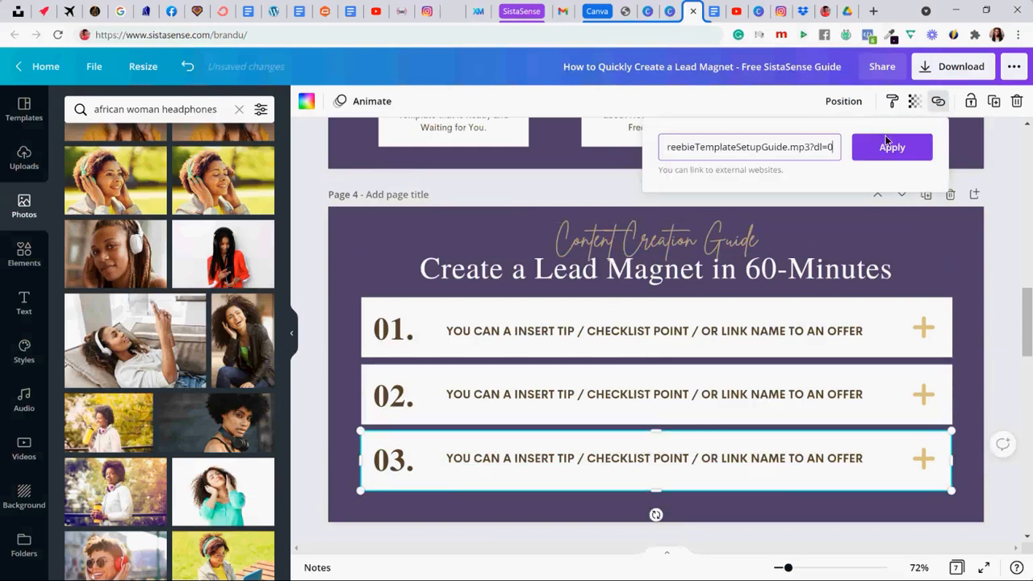
click(888, 146)
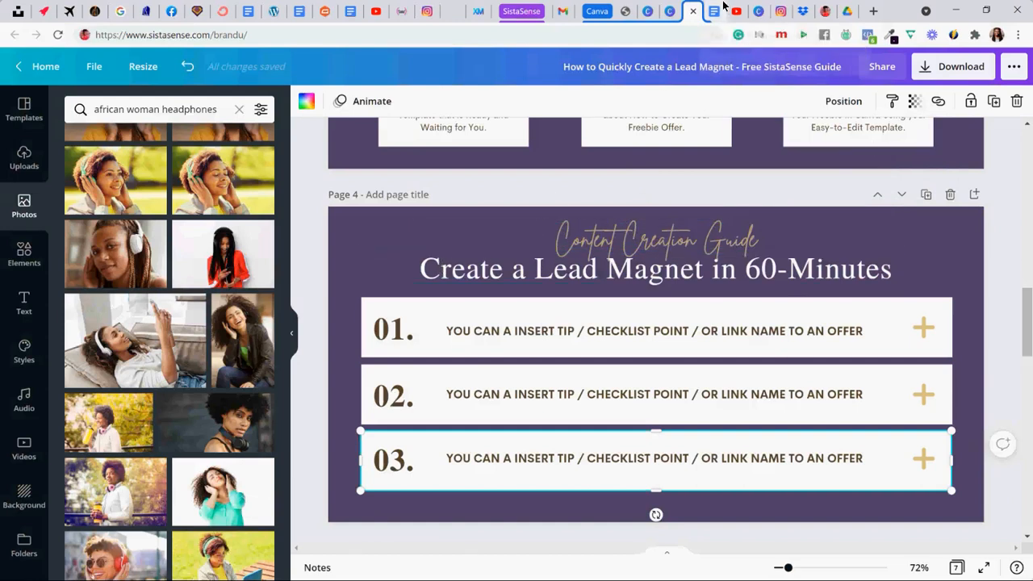
- Replace row 01's placeholder text on page 4 with "Identify 3 Topics You Can Talk About" copied from Step 1 in the Google Docs brain dump
click(722, 7)
scroll(291, 305, down, 4)
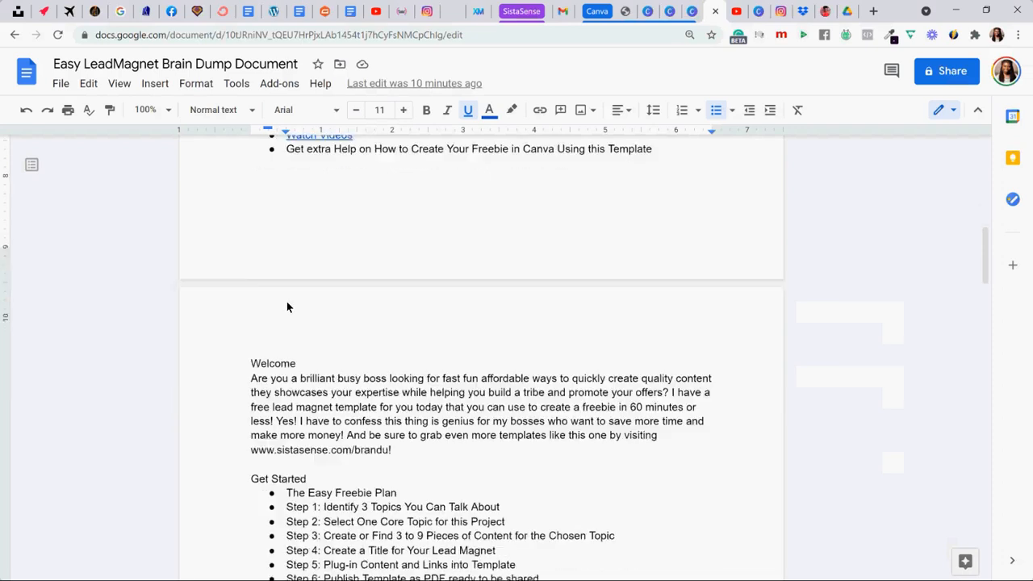
drag(325, 369, 501, 370)
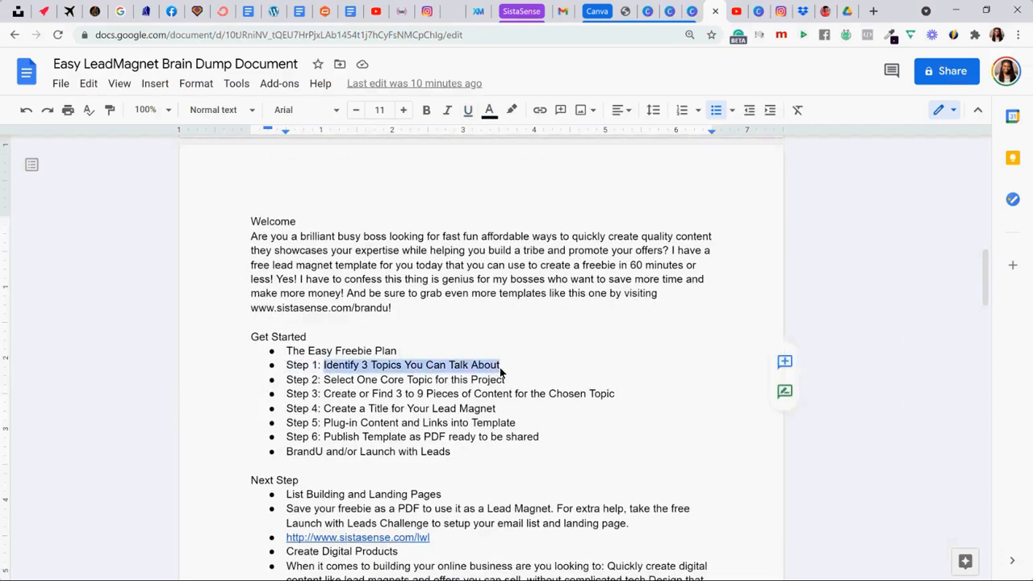
click(693, 11)
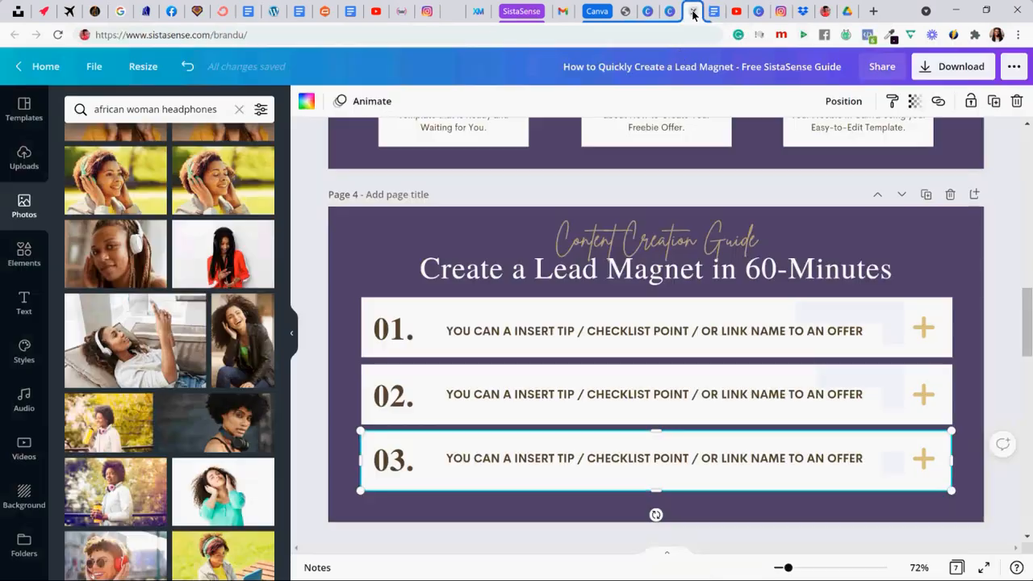
click(471, 329)
double_click(472, 330)
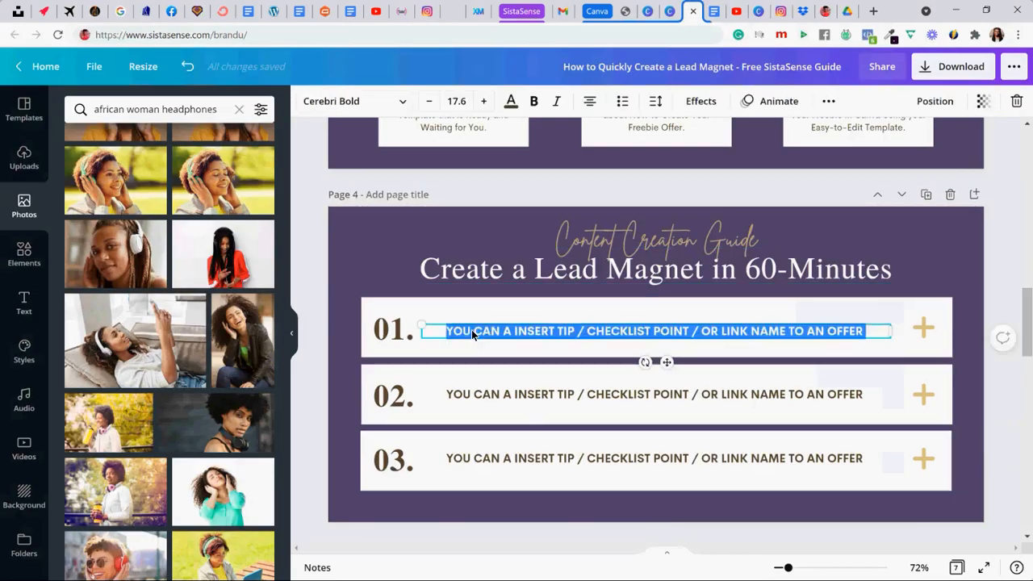
key(ctrl+v)
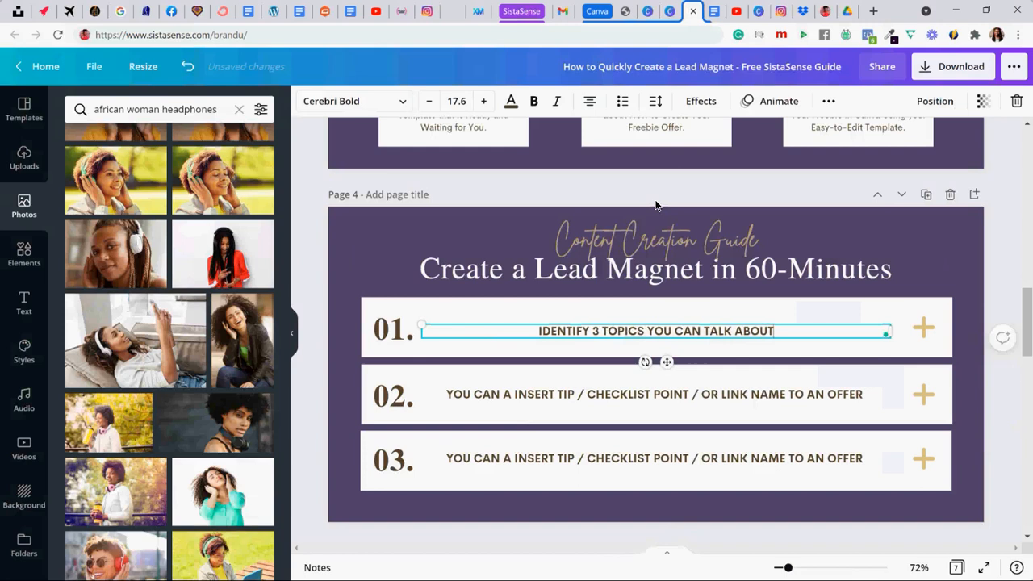
- Replace row 02's placeholder with "Select One Core Topic for this Project" from the Google Docs brain dump, left-aligning the text of rows 01 and 02
click(713, 13)
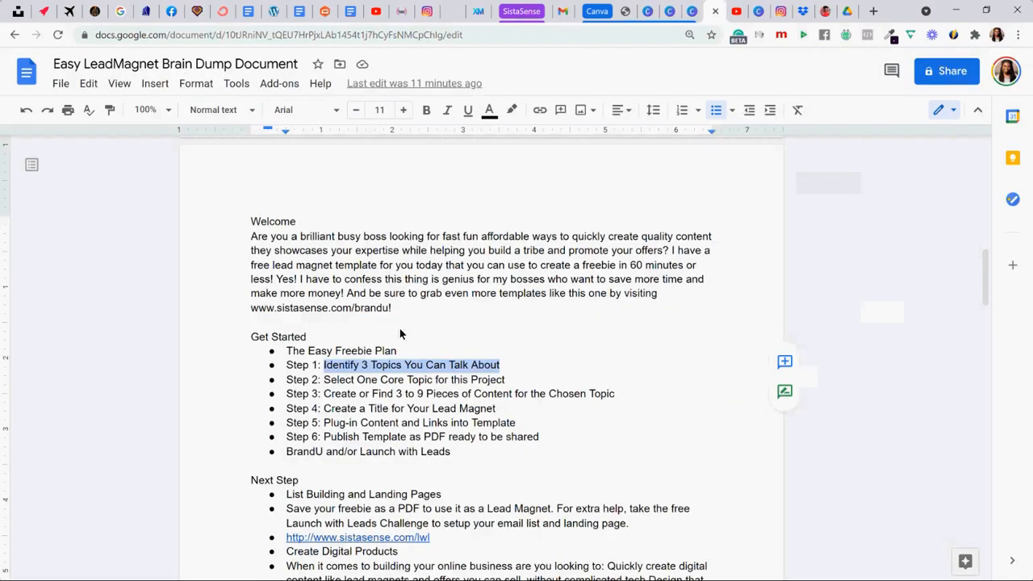
drag(325, 384, 502, 381)
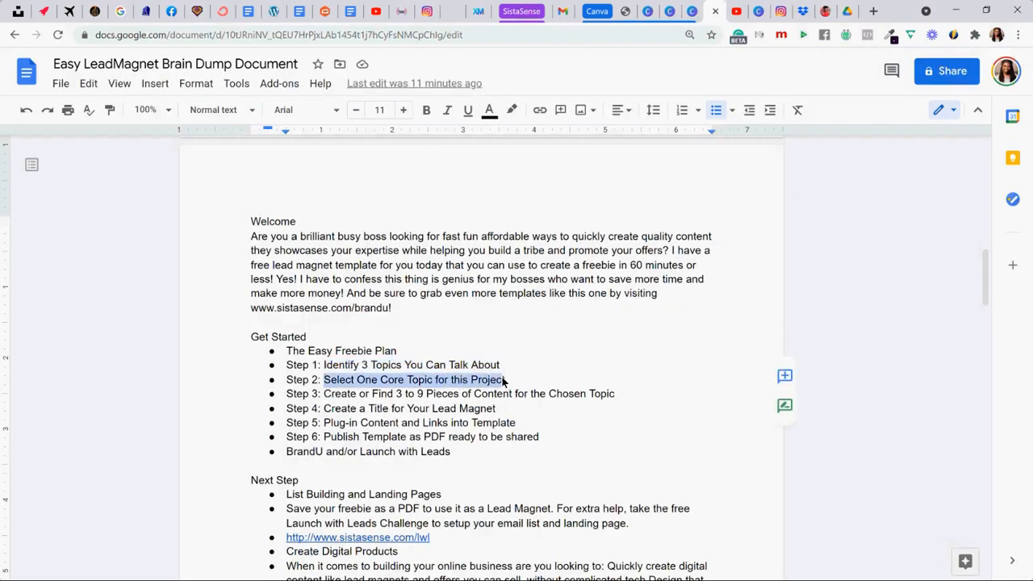
click(692, 11)
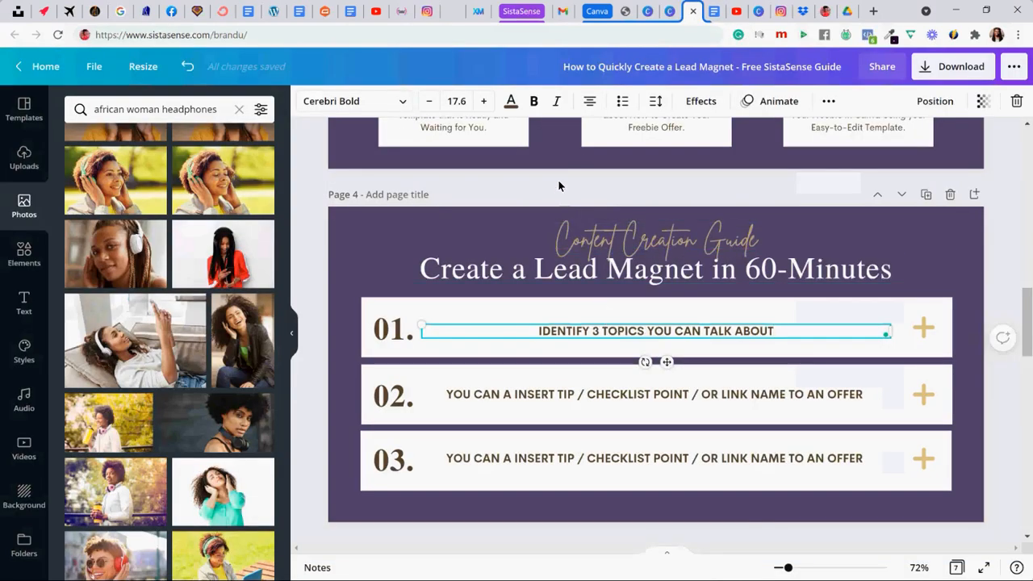
click(590, 101)
click(488, 396)
key(ctrl+a)
key(ctrl+v)
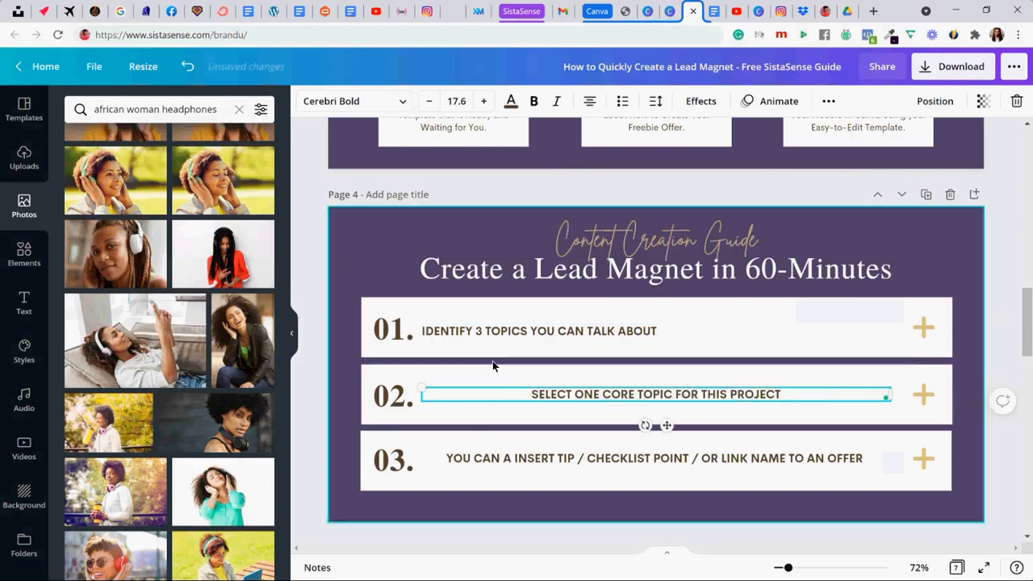
click(590, 101)
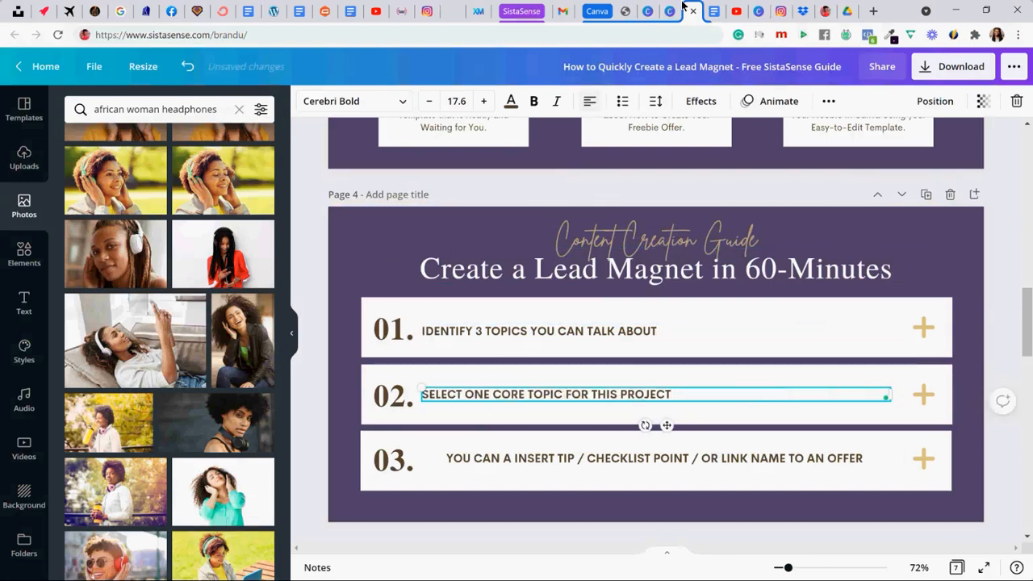
- Replace row 03's placeholder with "Create or Find 3 to 9 Pieces of Content for the Chosen Topic" from the Google Docs brain dump and left-align it
click(707, 10)
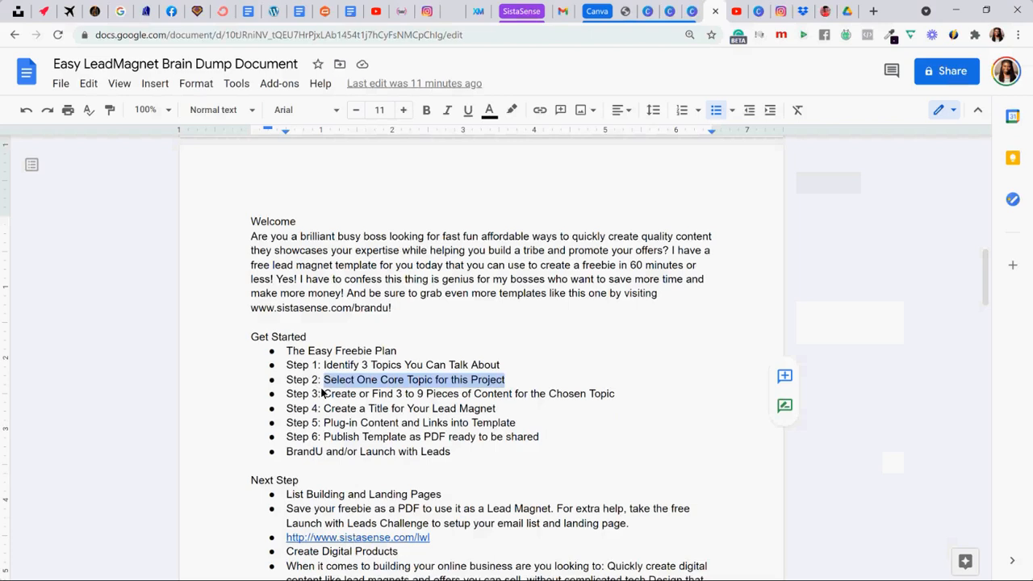
drag(324, 395, 612, 393)
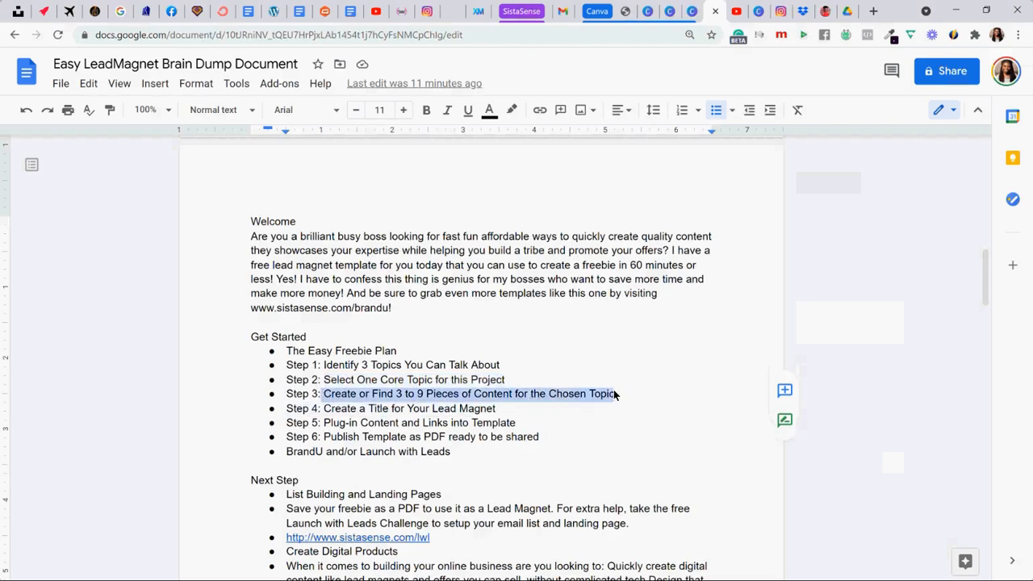
click(692, 10)
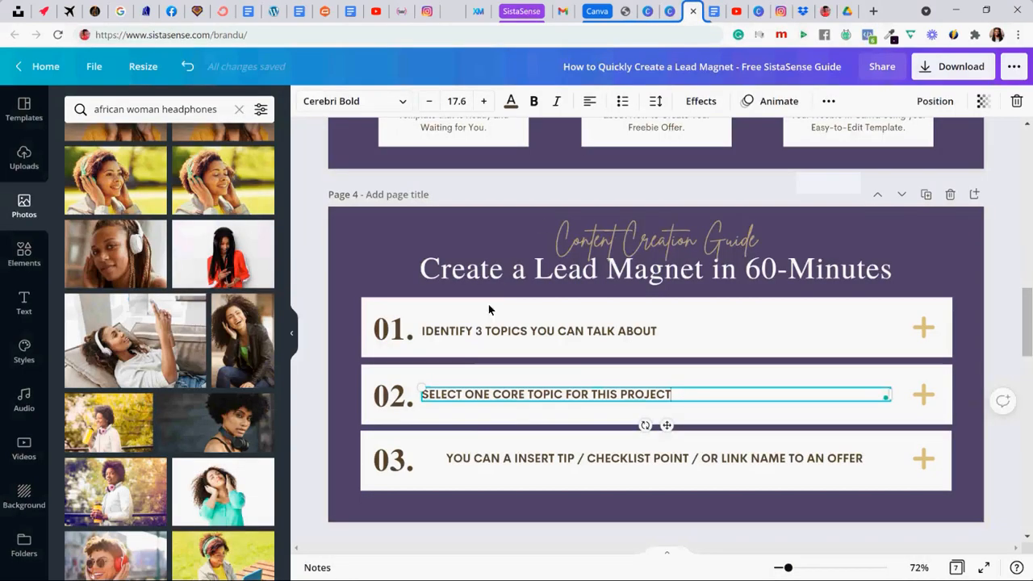
click(476, 458)
double_click(474, 457)
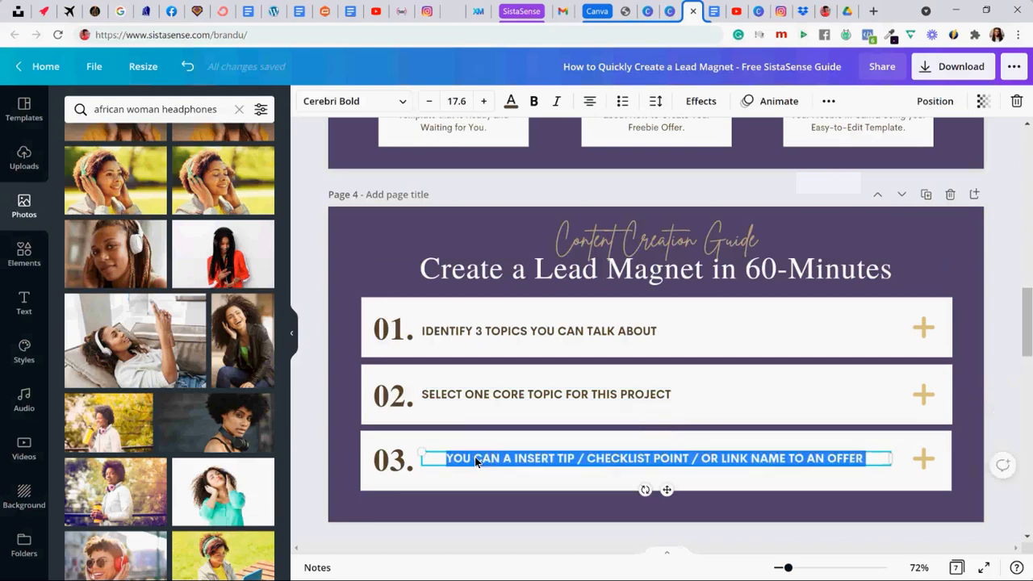
text(CREATE OR FIND 3 TO 9 PIECES OF CONTENT FOR THE CHOSEN TOPIC)
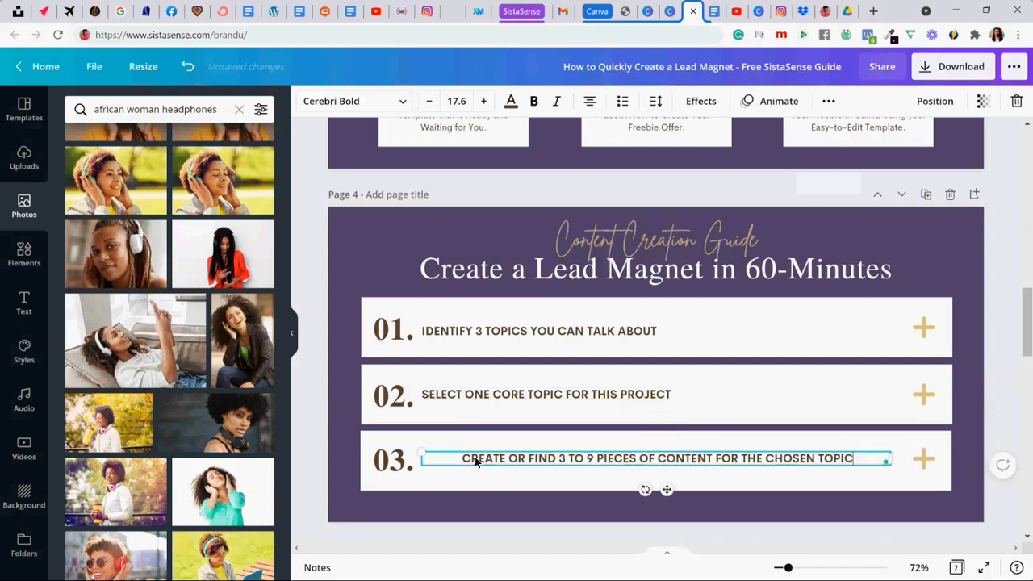
click(592, 101)
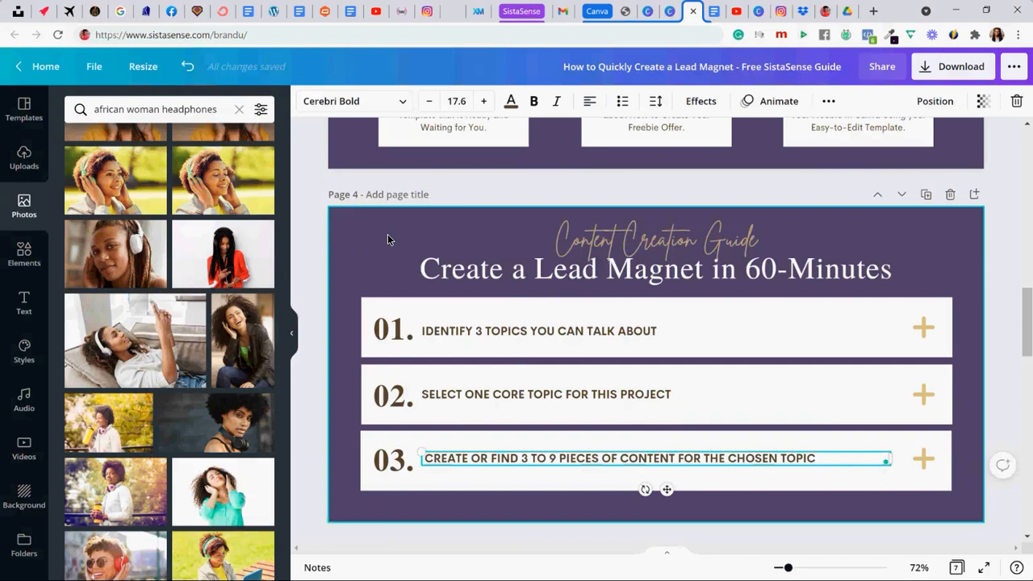
scroll(387, 239, up, 1)
scroll(385, 242, down, 1)
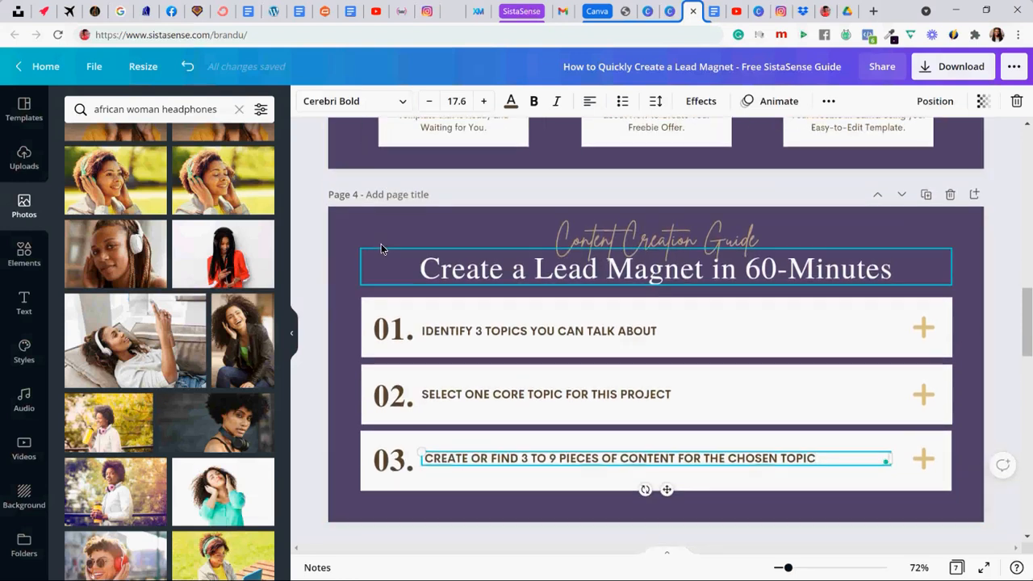
scroll(343, 244, down, 1)
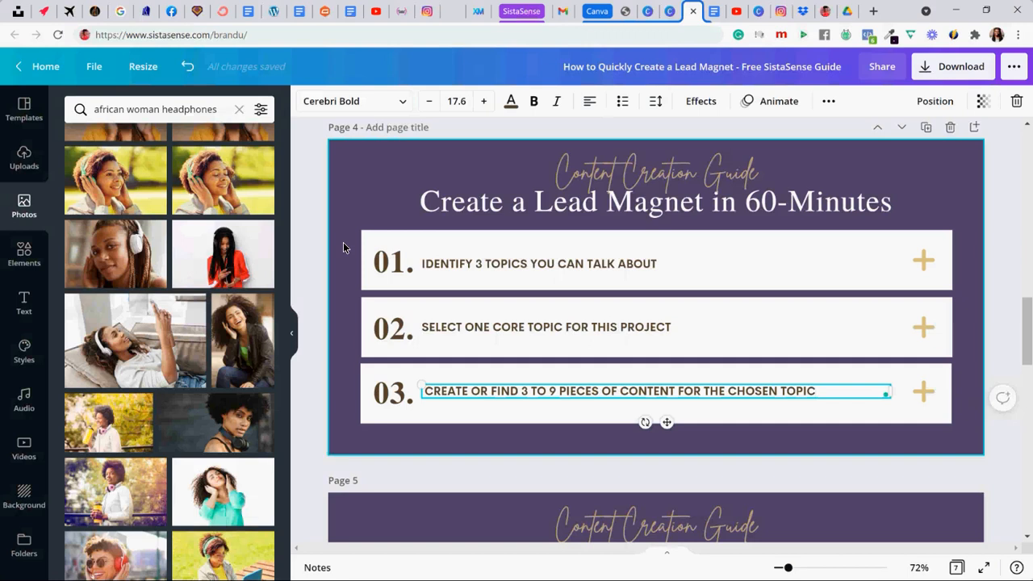
click(319, 234)
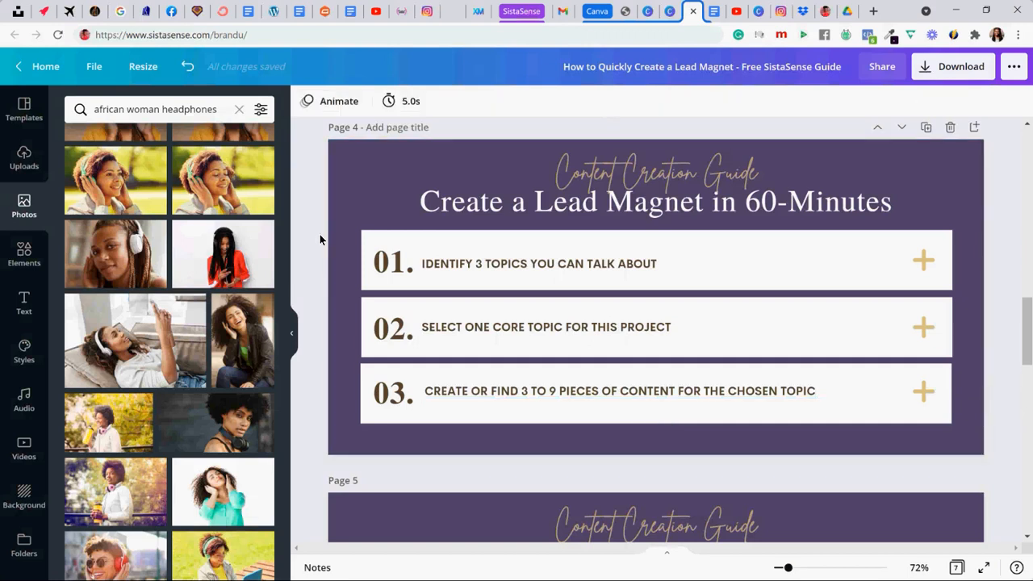
scroll(320, 234, up, 1)
scroll(319, 234, down, 1)
scroll(320, 234, up, 1)
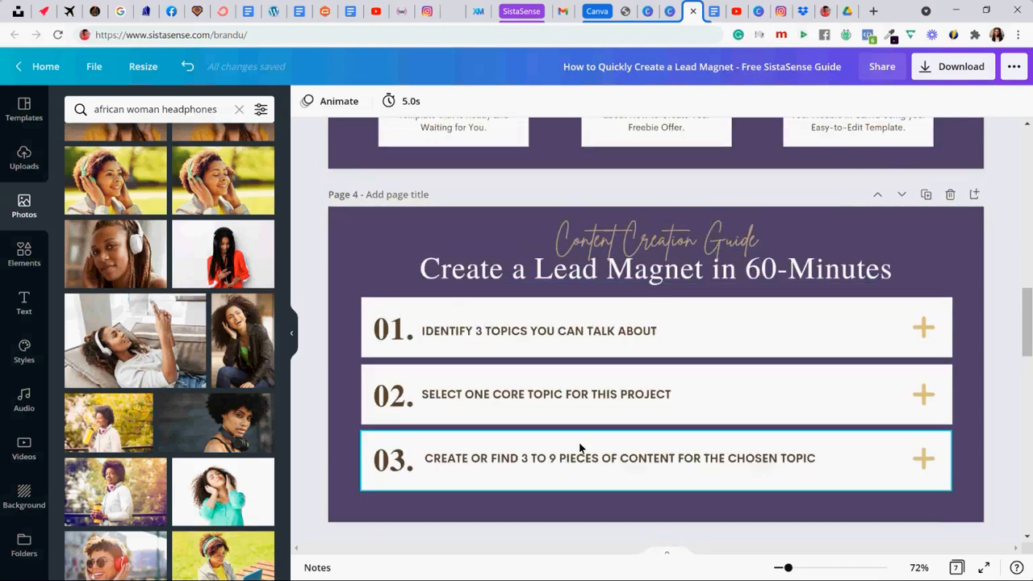
- Change the page 4 heading to "Lead Magnet Setup Steps 1-3"
click(505, 279)
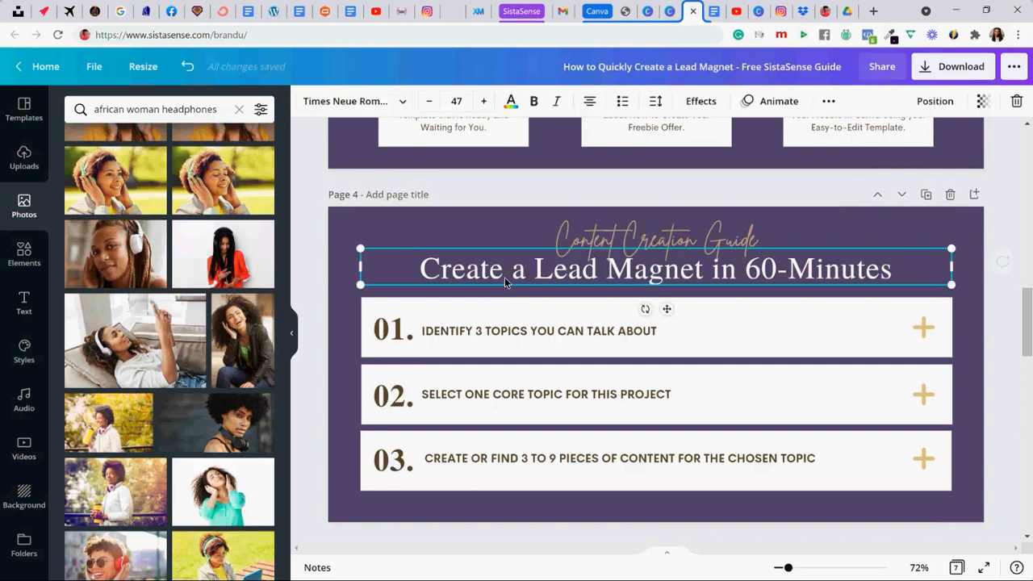
click(505, 277)
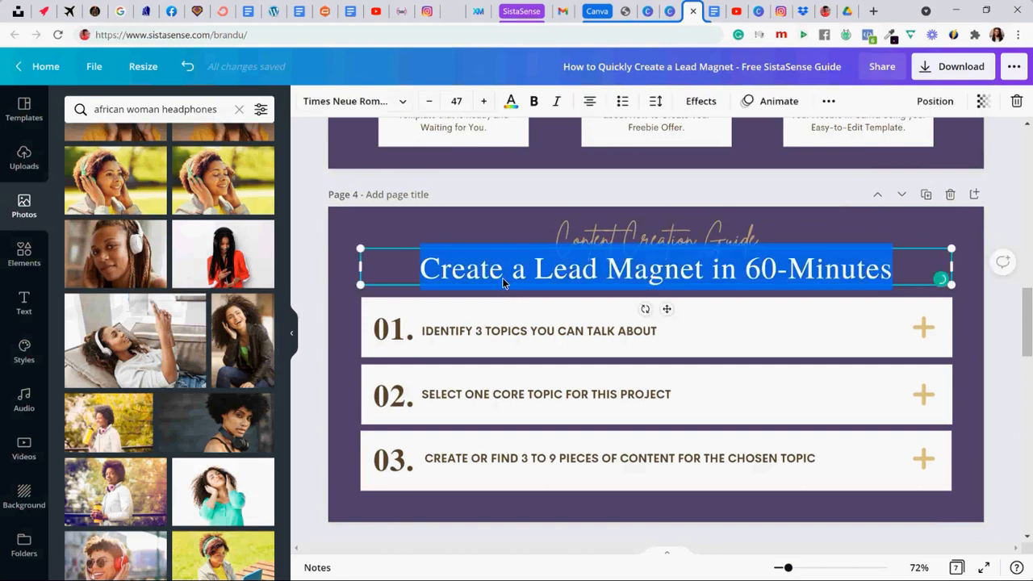
text(Set)
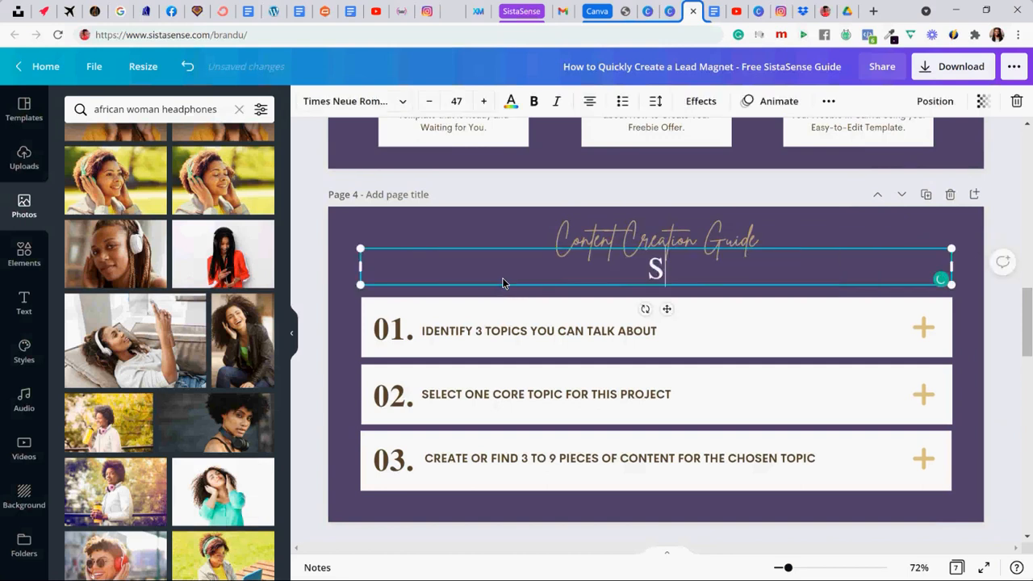
key(BackSpace)
key(BackSpace)
key(BackSpace)
text(LeadMag)
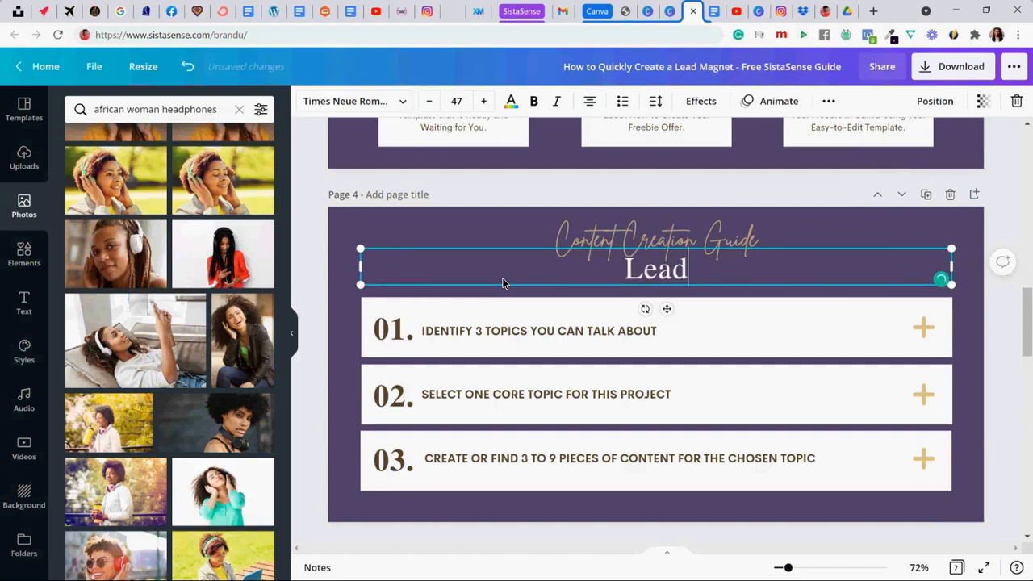
key(BackSpace)
key(BackSpace)
key(BackSpace)
text(Manget)
key(BackSpace)
key(BackSpace)
key(BackSpace)
key(BackSpace)
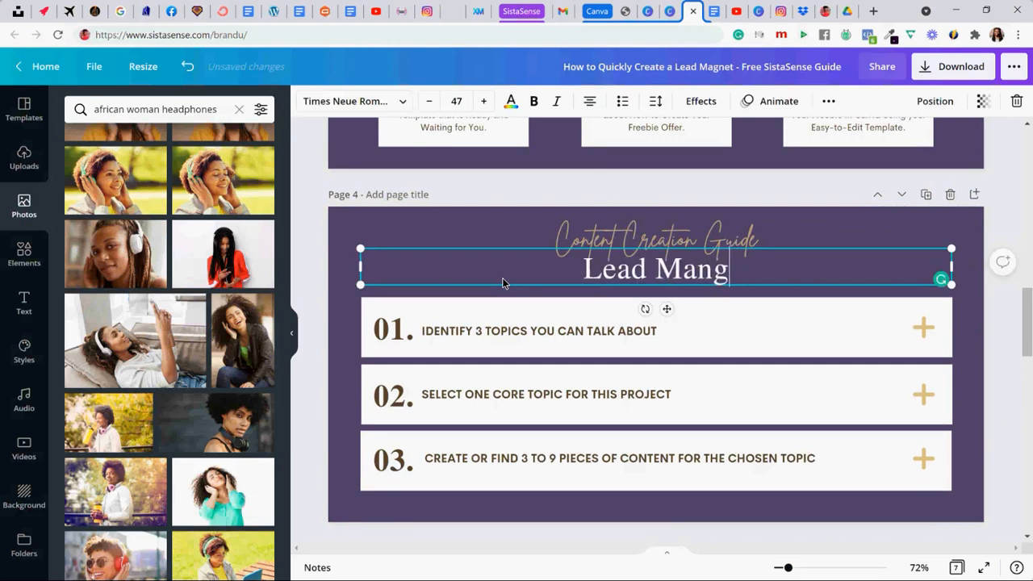
text(net Se)
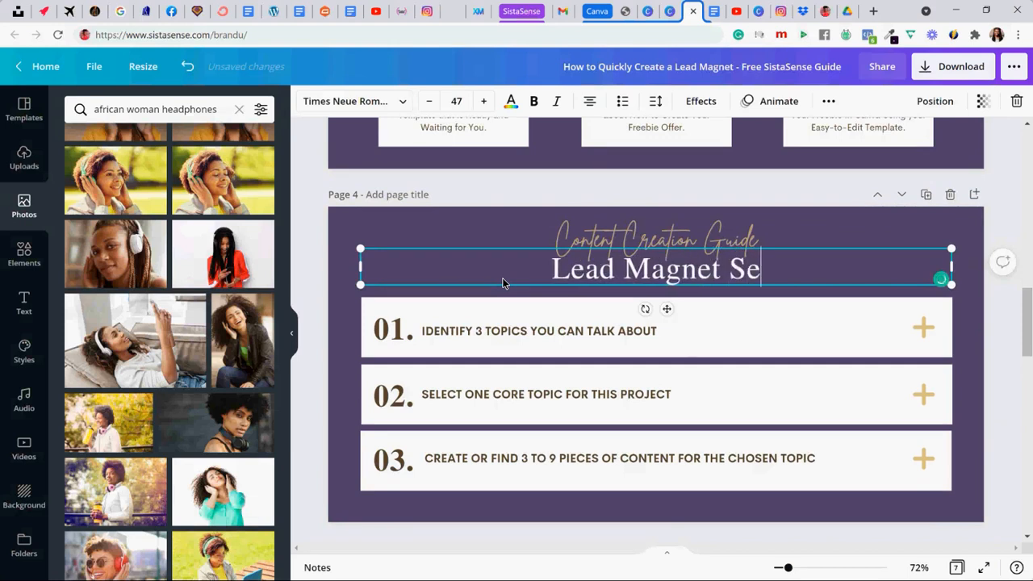
text(tup Ste)
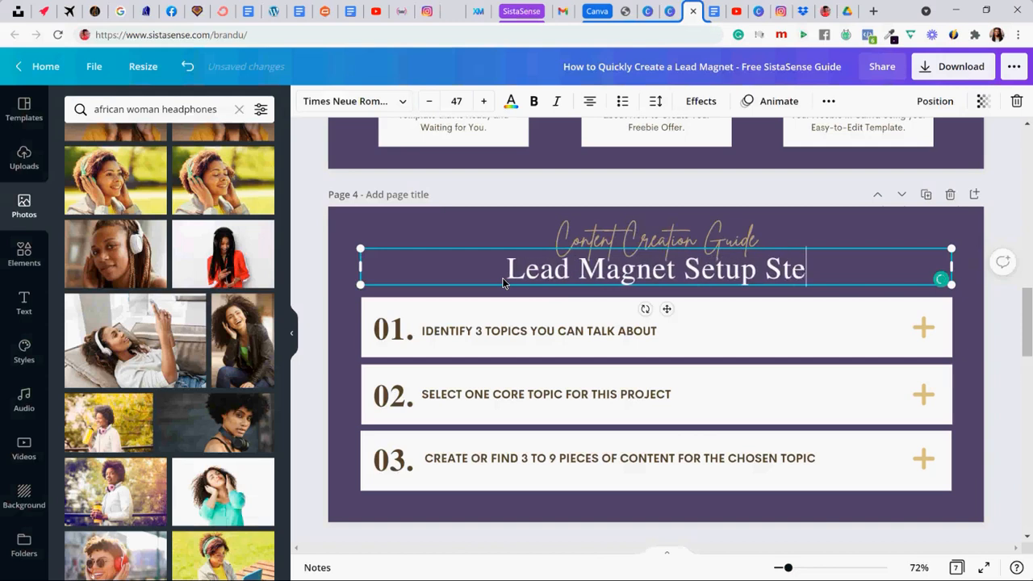
text(ps 1-3)
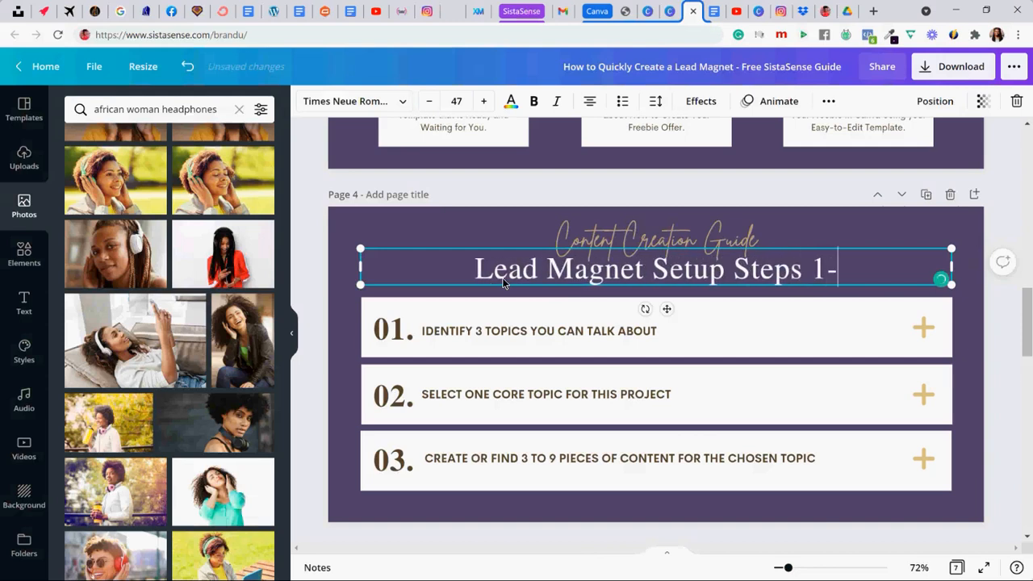
click(915, 208)
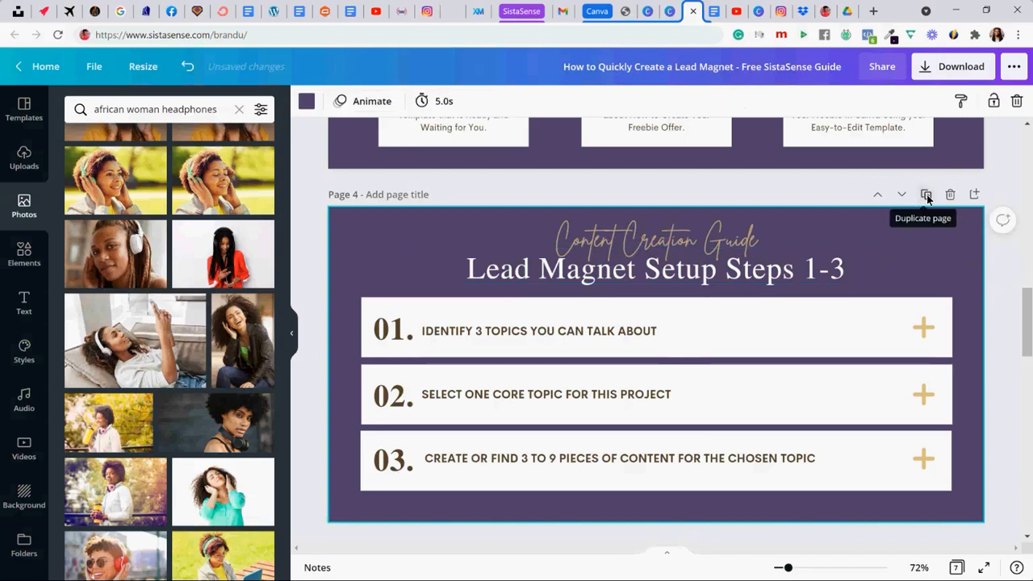
- Duplicate page 4 and change the copy's heading to "Lead Magnet Setup Steps 4-6"
click(927, 195)
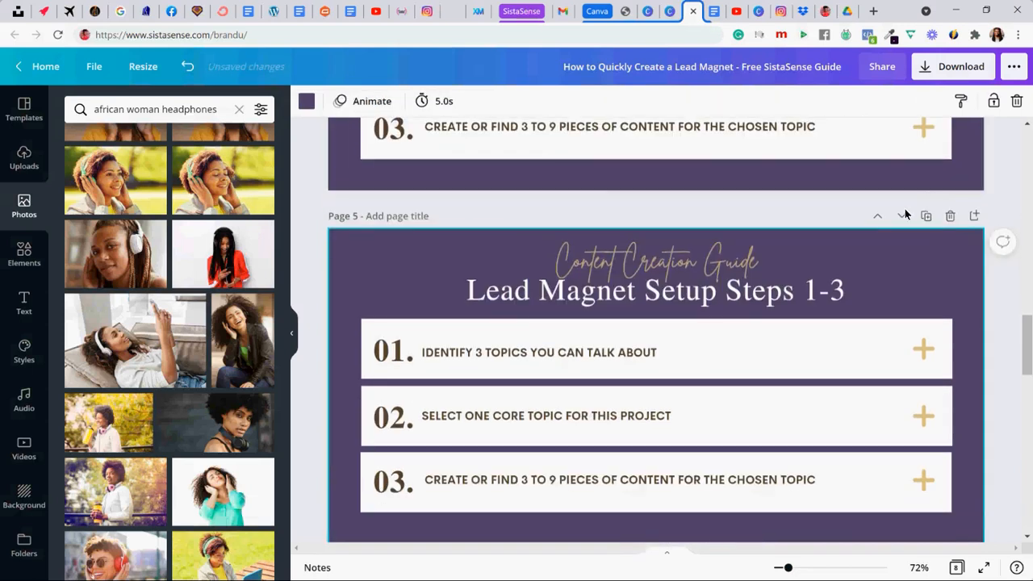
click(814, 290)
click(807, 292)
drag(808, 293, 840, 299)
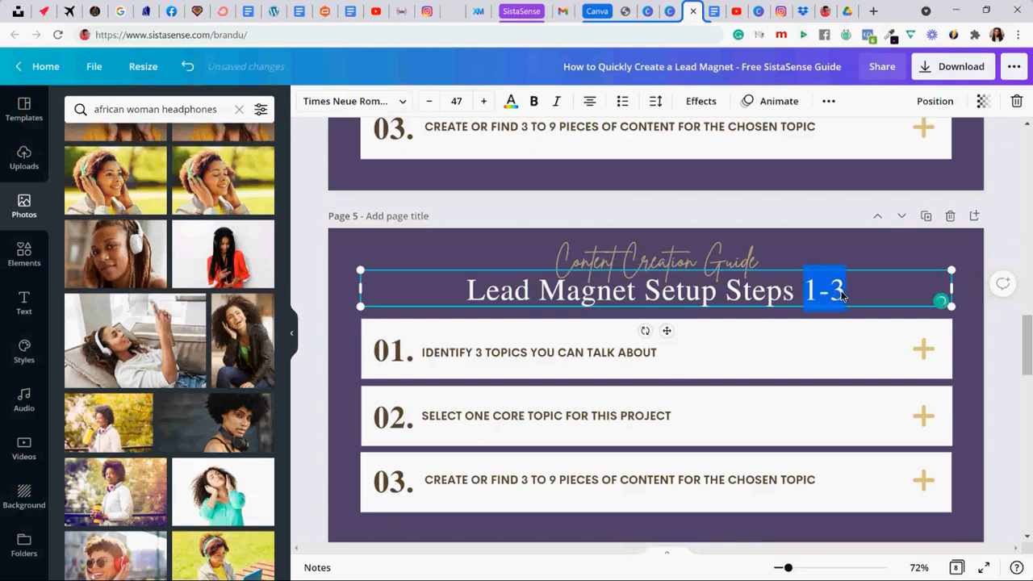
text(4-6)
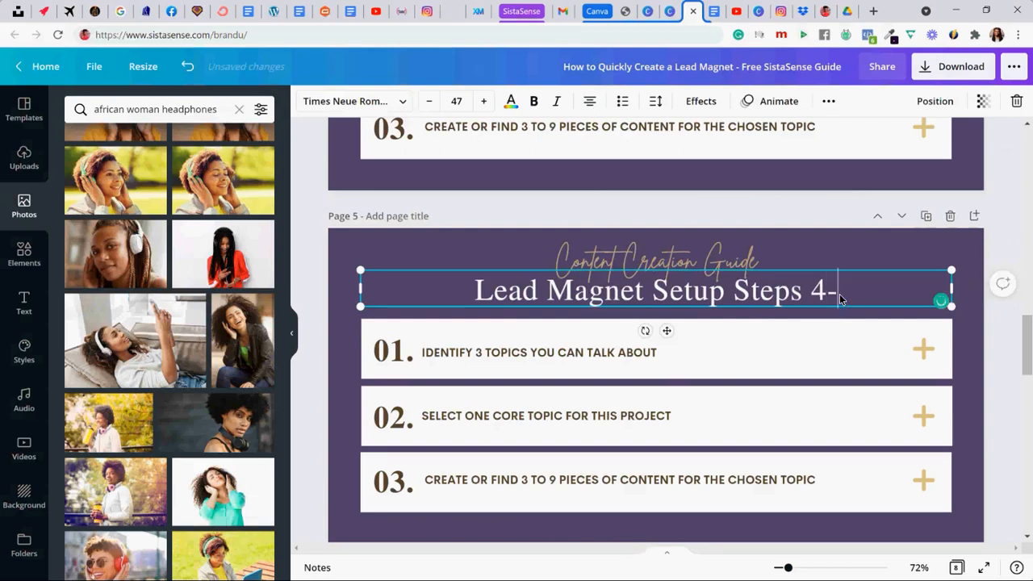
- Renumber the three rows on page 5 as 04, 05 and 06
click(398, 352)
drag(406, 353, 394, 353)
text(4)
click(398, 416)
drag(406, 416, 394, 419)
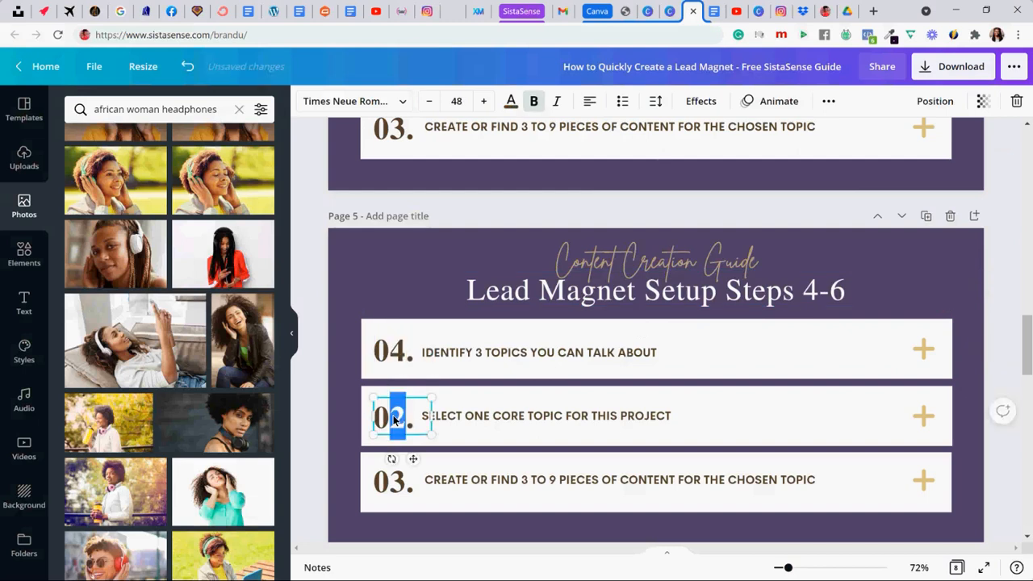
text(5)
click(397, 481)
drag(406, 481, 390, 483)
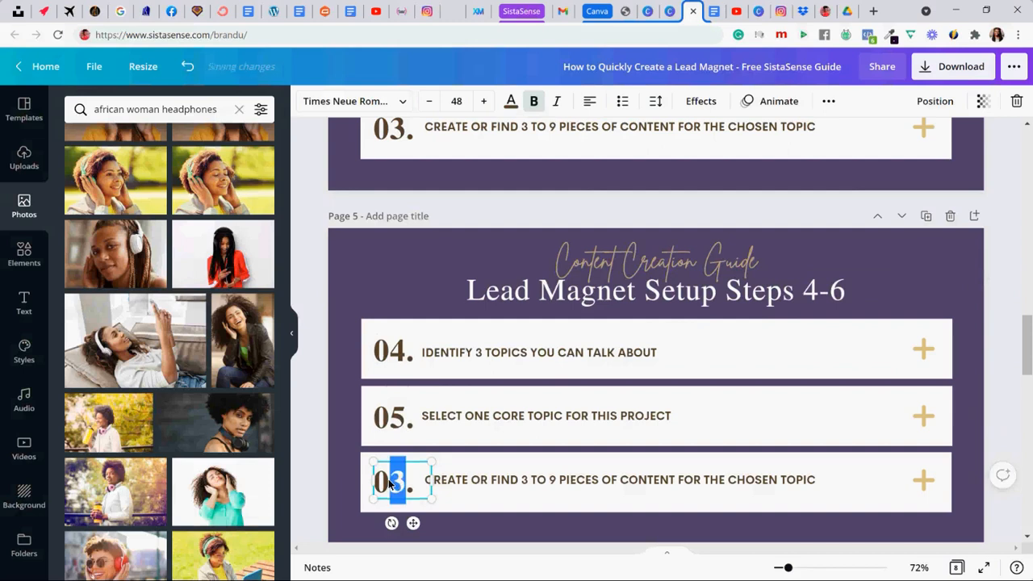
text(6)
click(340, 440)
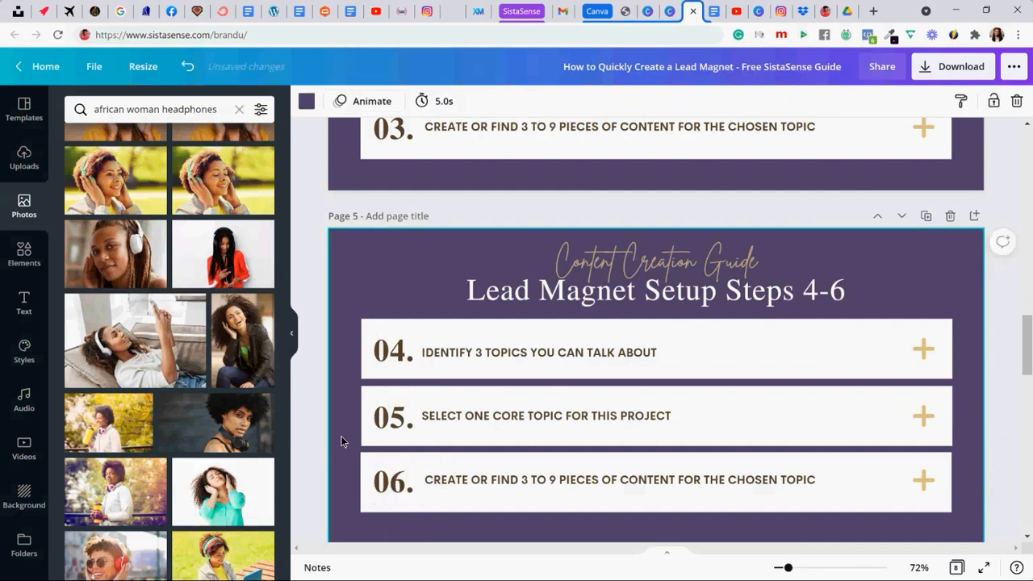
- Replace row 04's text on page 5 with "Create a Title for Your Lead Magnet" copied from Step 4 in the Google Docs brain dump
click(717, 10)
drag(325, 410, 498, 411)
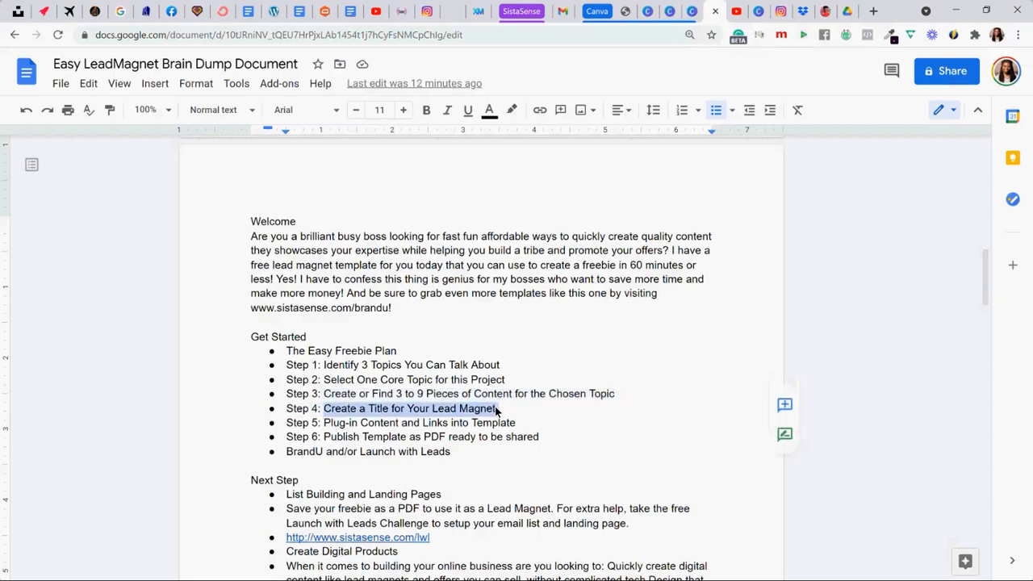
click(694, 10)
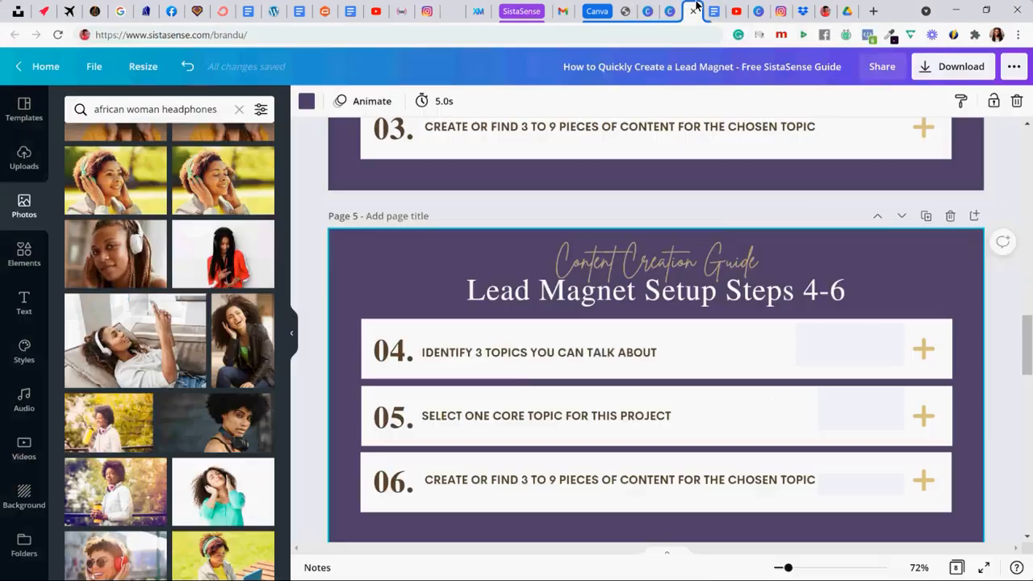
double_click(509, 352)
key(ctrl+a)
text(CREATE A TITLE FOR YOUR LEAD MAGNET)
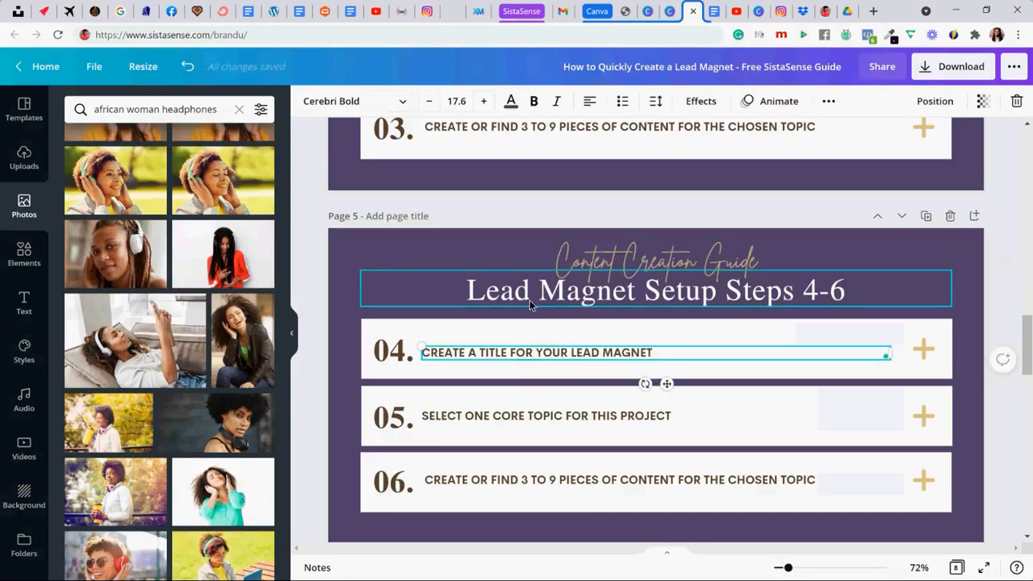
- Replace row 05's text with "Plug-in Content and Links into Template" copied from Step 5 in the Google Docs brain dump
click(713, 18)
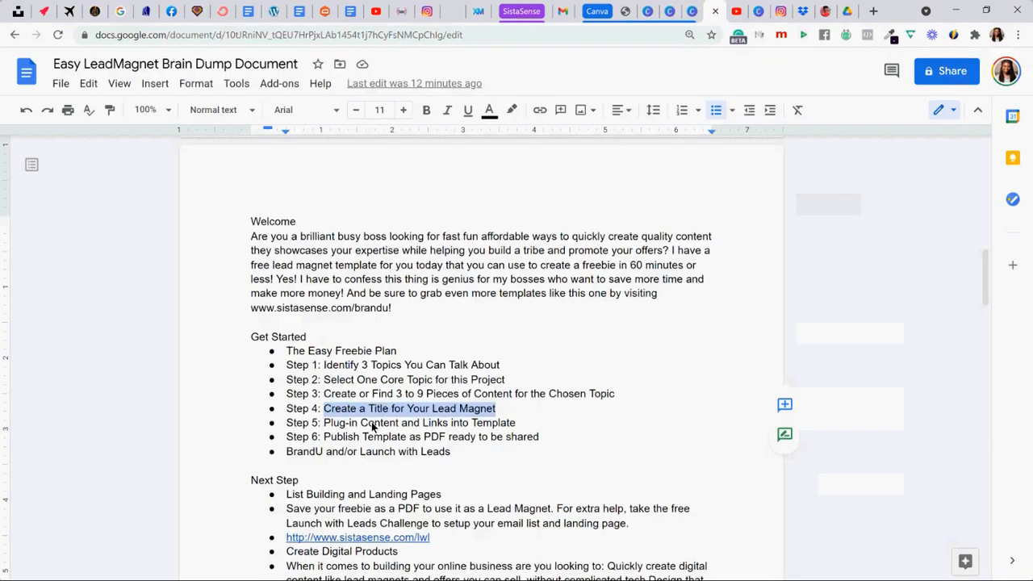
drag(327, 424, 514, 426)
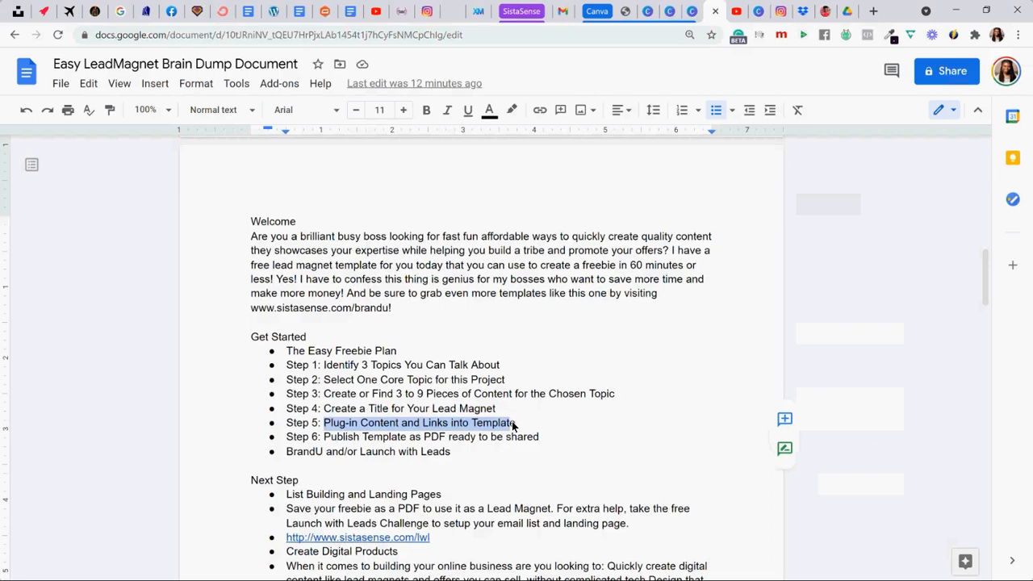
click(690, 16)
click(442, 419)
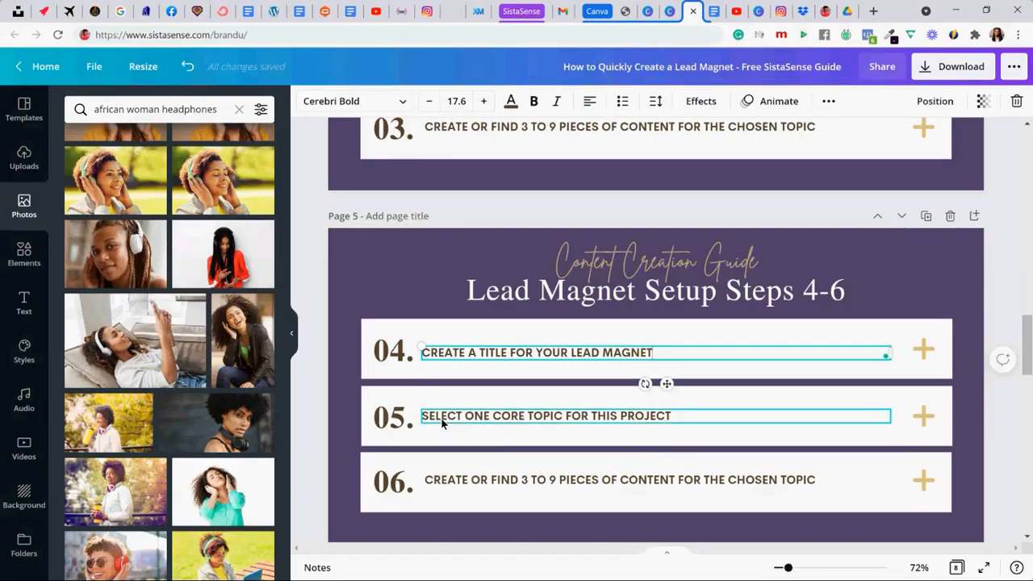
double_click(441, 421)
text(PLUG-IN CONTENT AND LINKS INTO TEMPLATE)
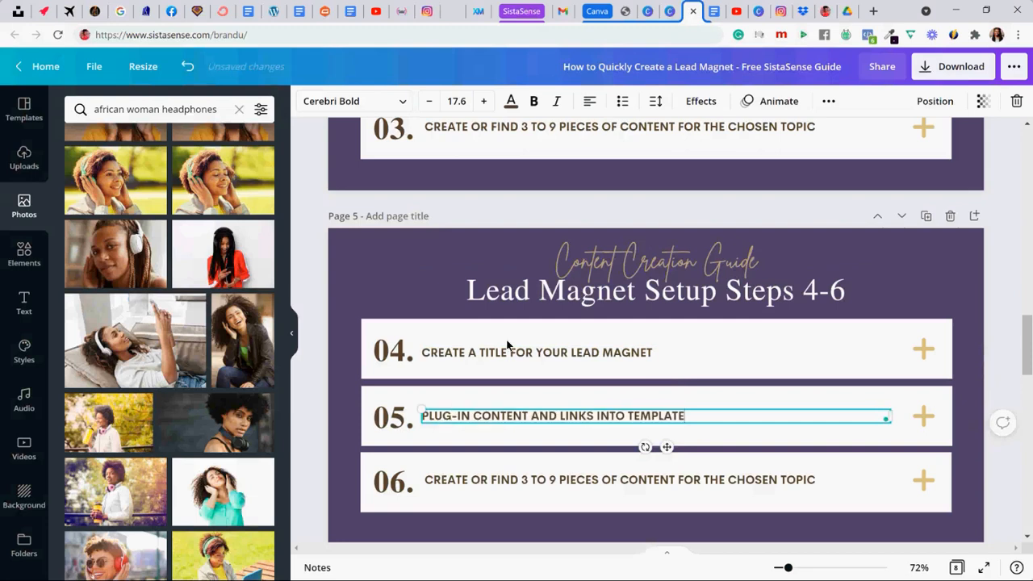
- Replace row 06's text with "Publish Template as PDF ready to be shared" copied from Step 6 in the Google Docs brain dump
click(671, 18)
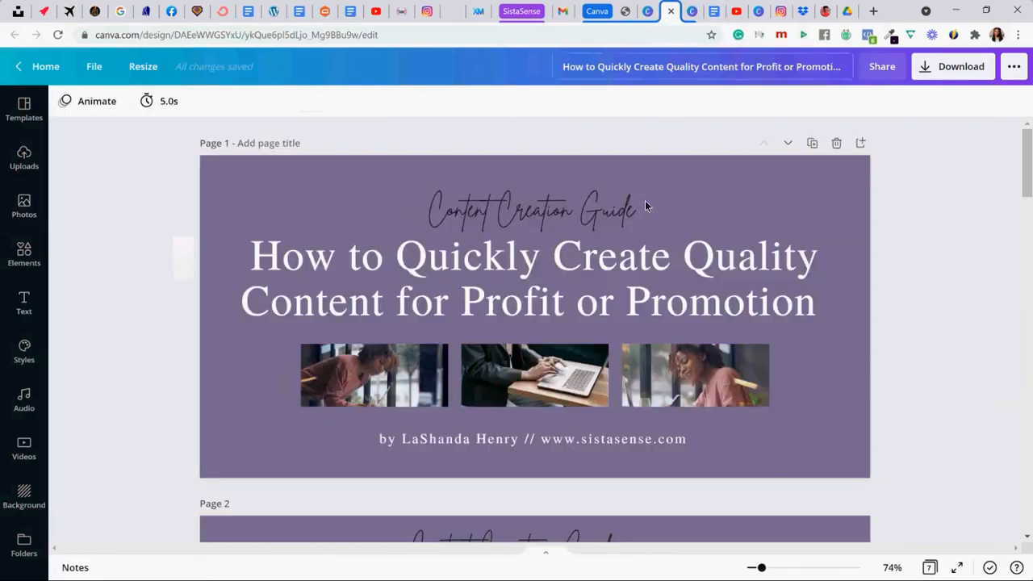
click(690, 16)
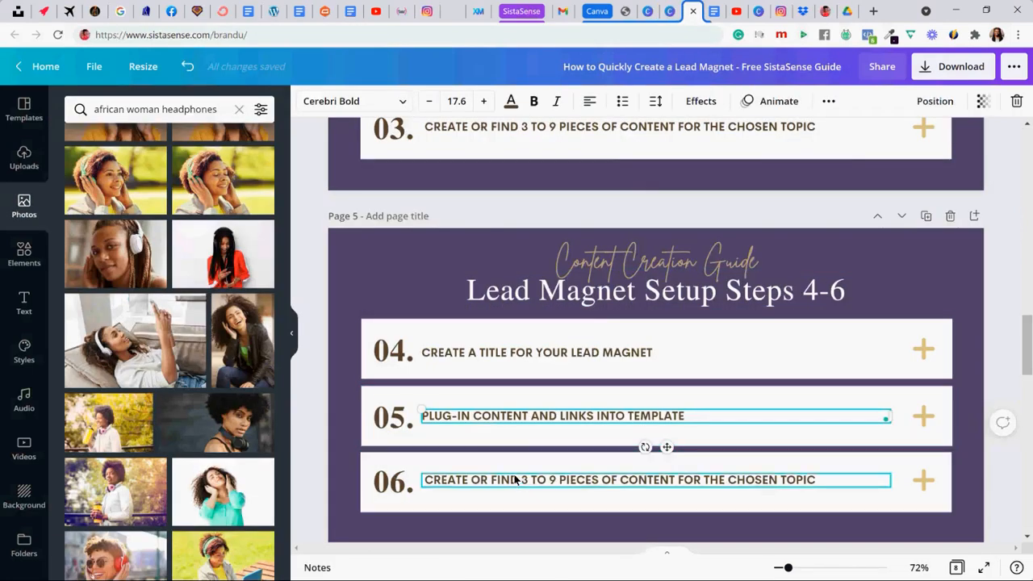
click(715, 11)
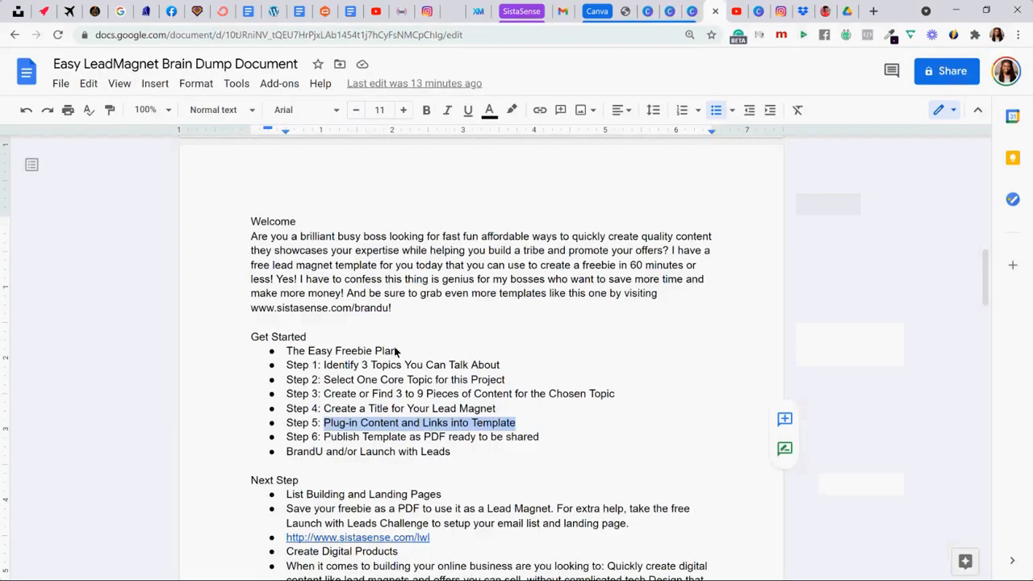
drag(323, 437, 540, 440)
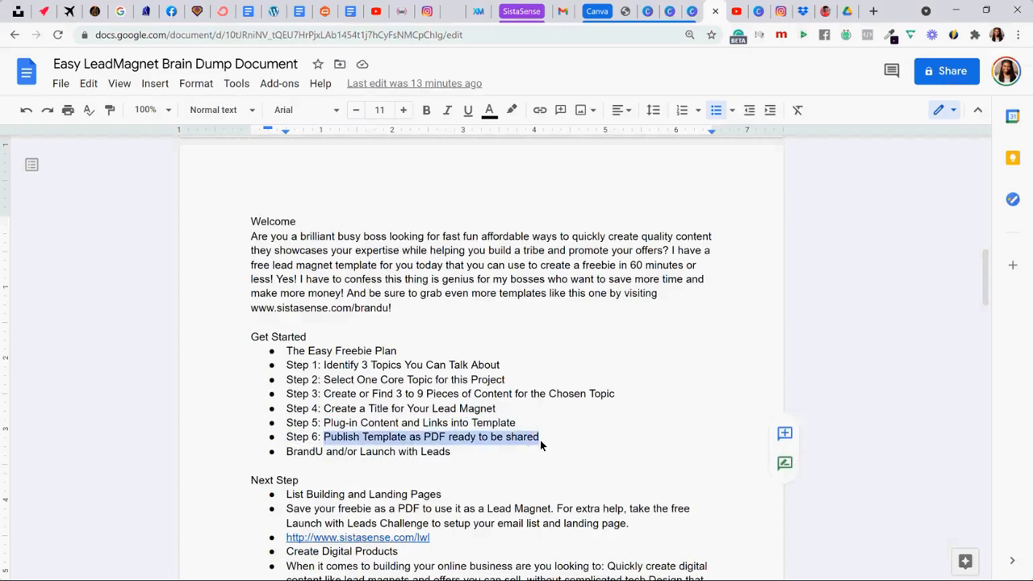
click(692, 11)
click(496, 479)
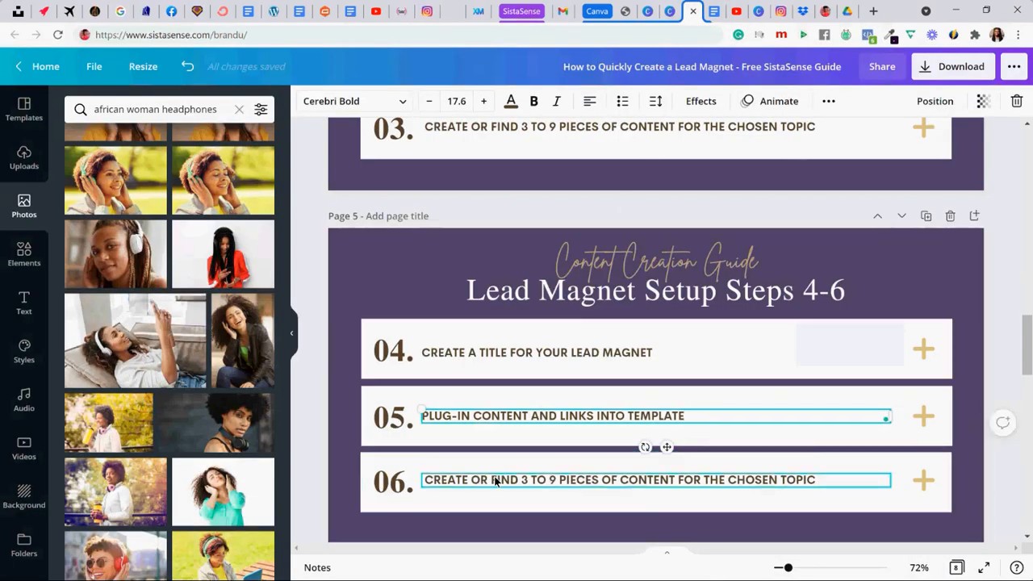
click(496, 480)
text(PUBLISH TEMPLATE AS PDF READY TO BE SHARED)
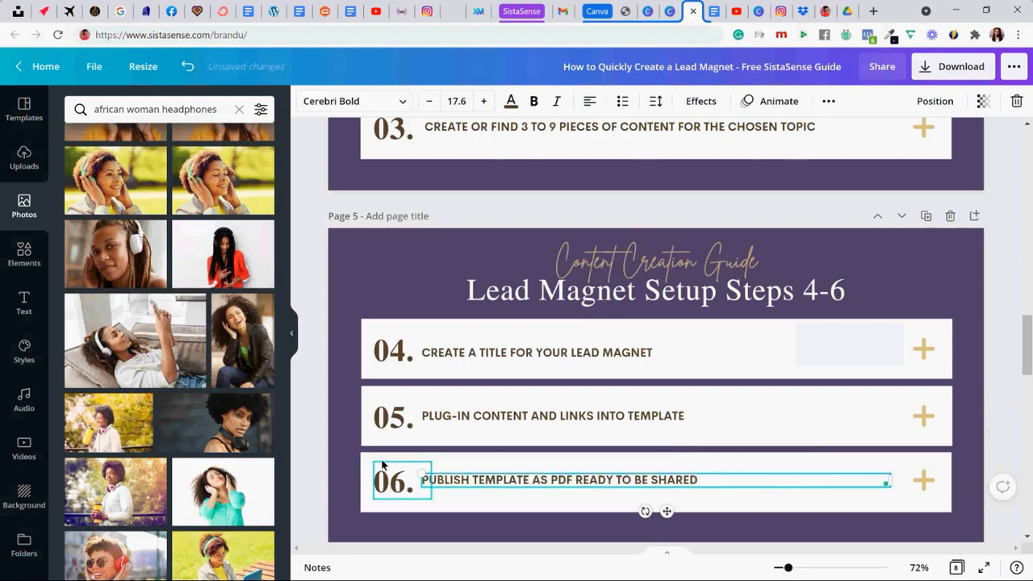
click(316, 434)
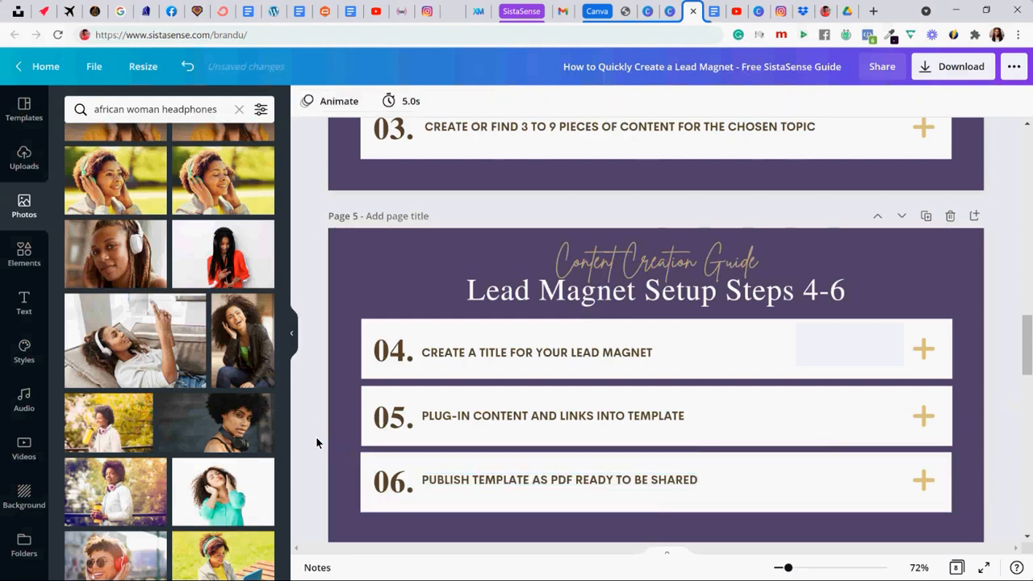
- Review the setup pages and the Next Step page of the guide, and consult the Next Step section in the Google Docs brain dump
scroll(317, 441, down, 5)
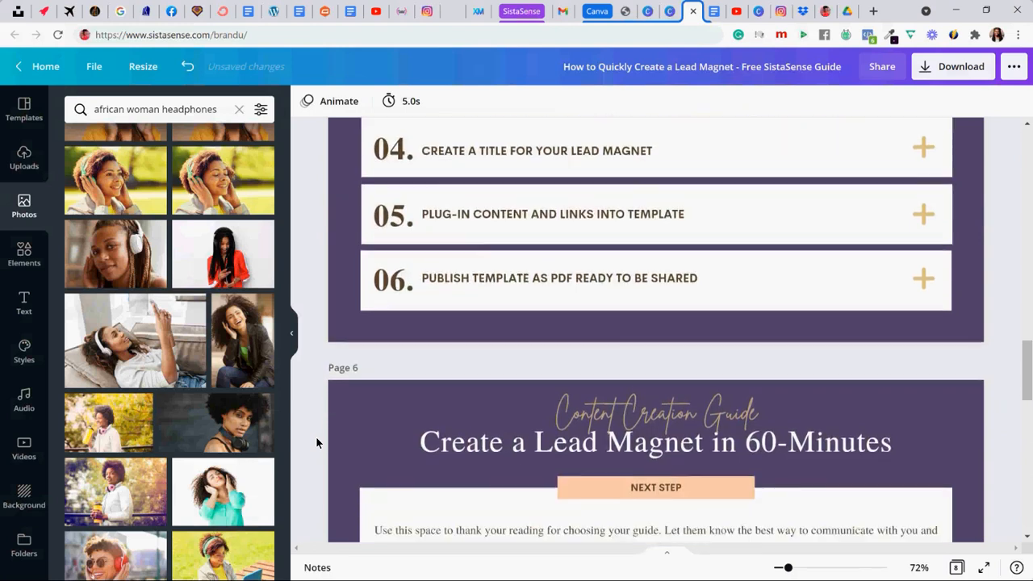
scroll(317, 442, up, 7)
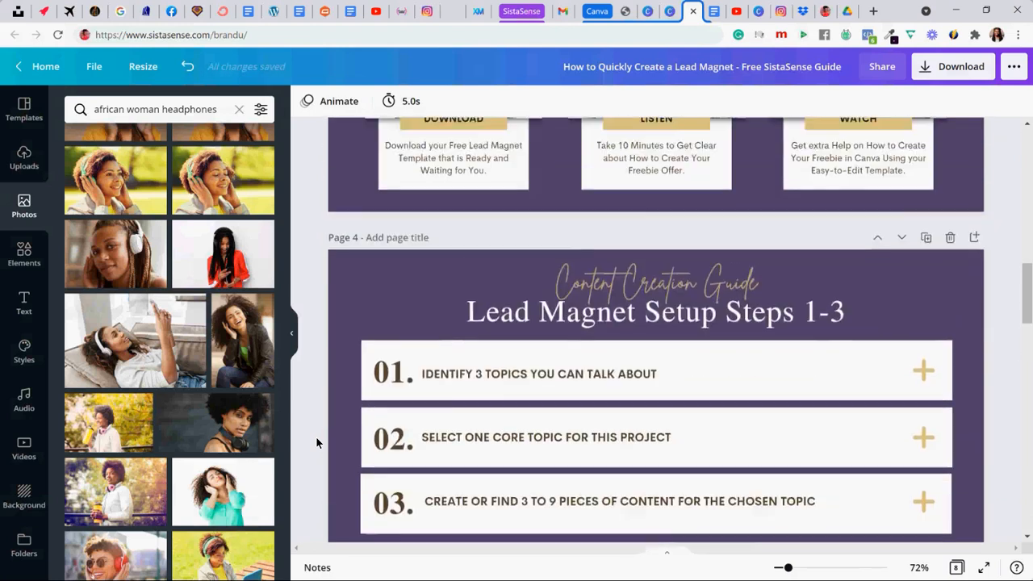
scroll(316, 443, up, 3)
scroll(316, 442, down, 2)
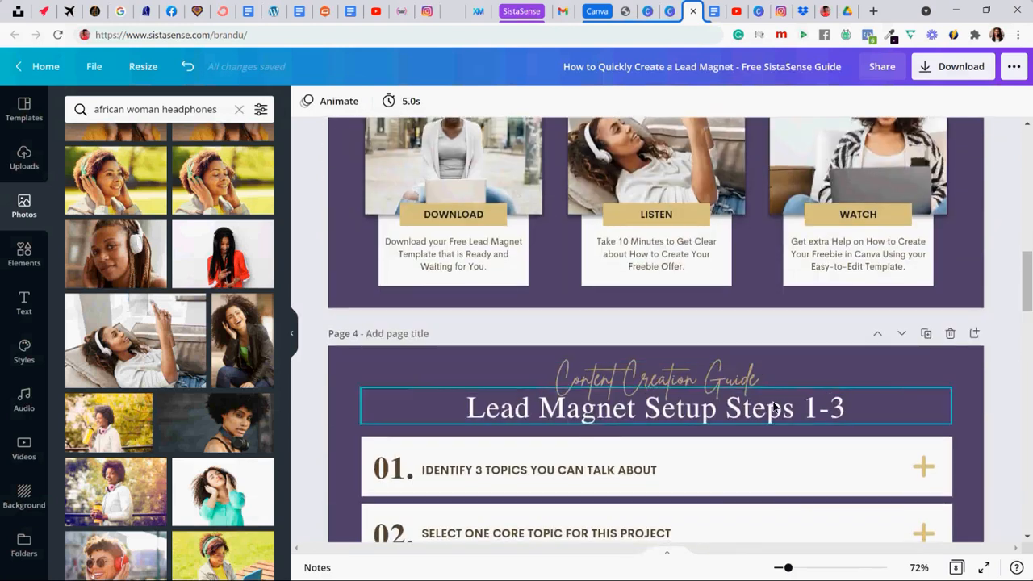
scroll(484, 367, down, 3)
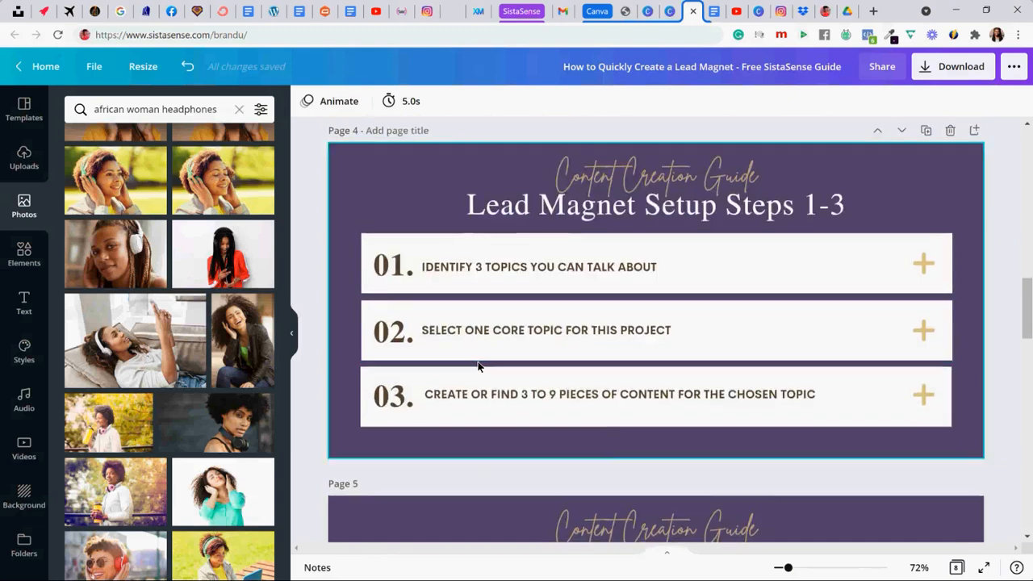
scroll(478, 366, down, 10)
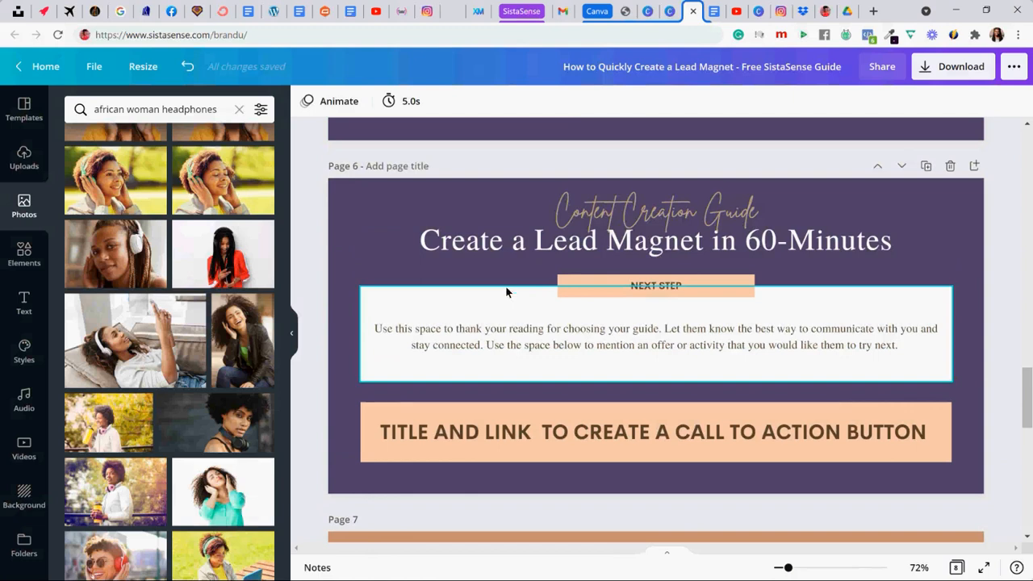
click(715, 11)
scroll(307, 394, down, 3)
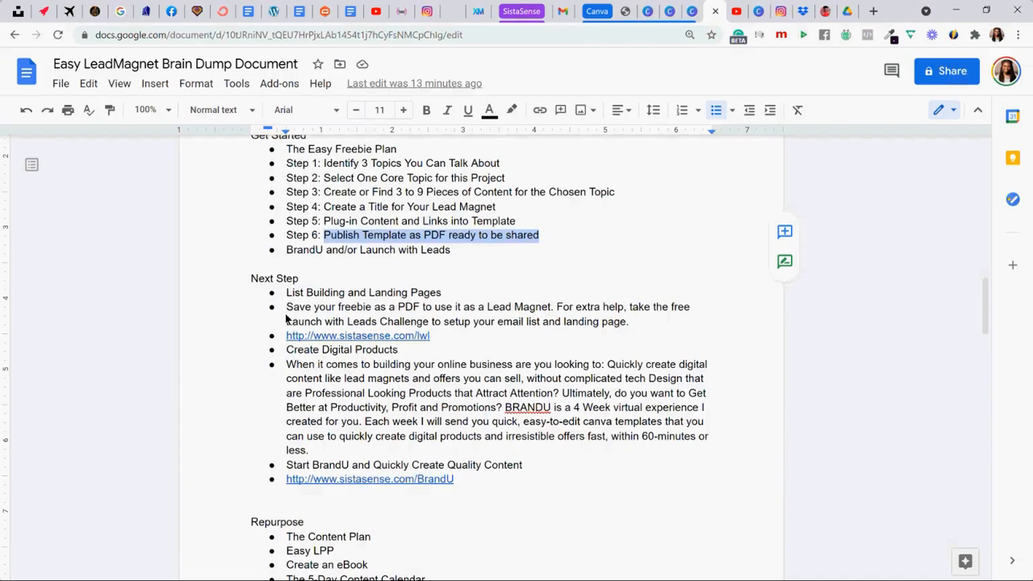
- Replace page 6's heading with "List Building and Landing Pages" copied from the Next Step section in the Google Docs brain dump
drag(286, 296, 442, 299)
key(ctrl+c)
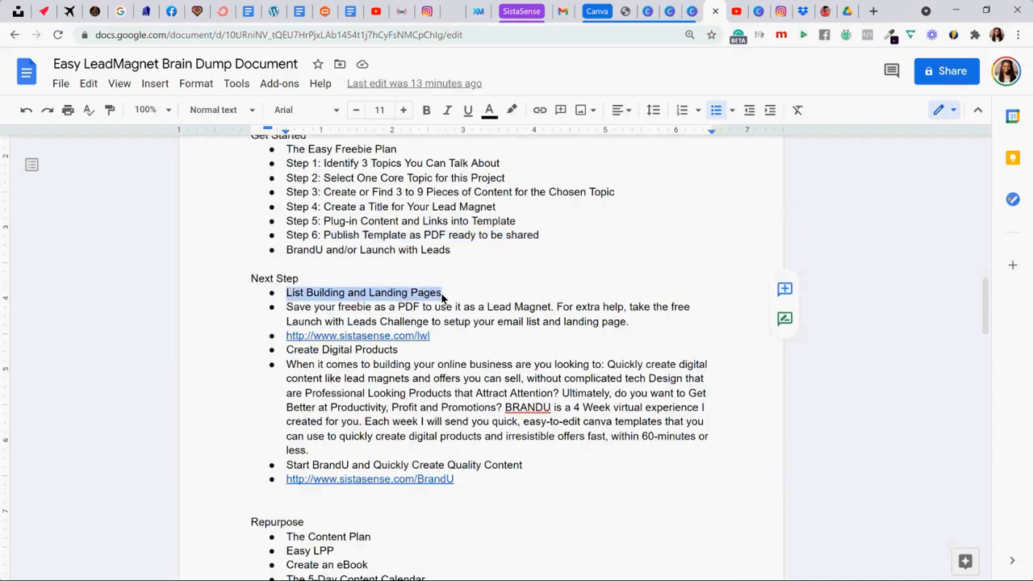
click(691, 11)
triple_click(553, 242)
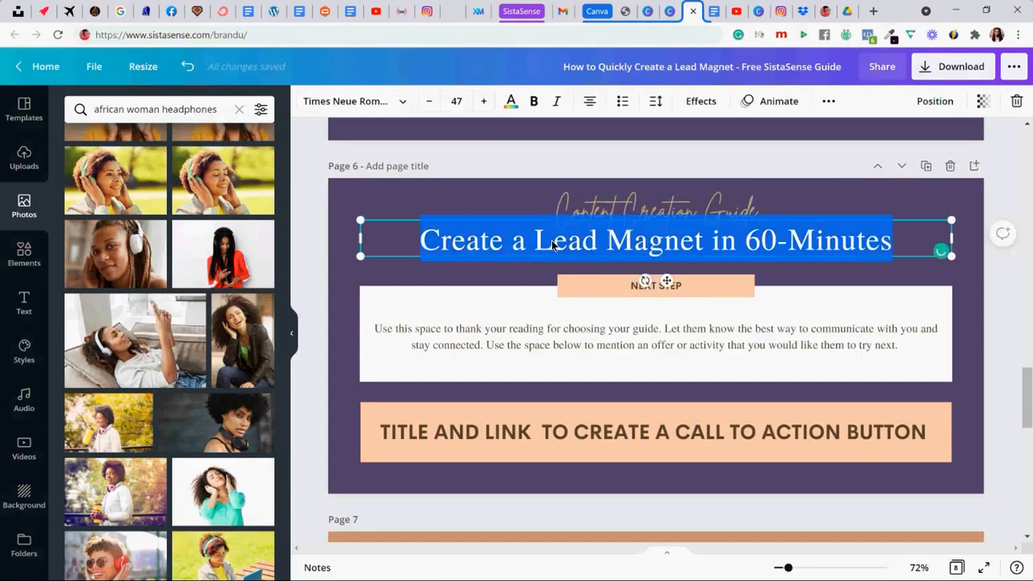
key(ctrl+v)
click(472, 272)
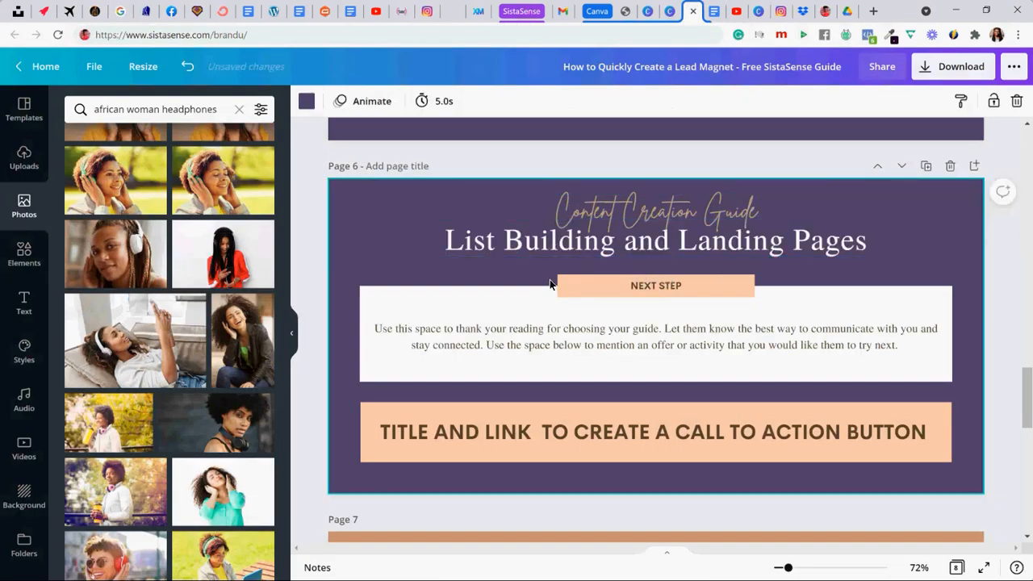
- Recolor the NEXT STEP label's background on page 6 to the document's gold color
click(567, 283)
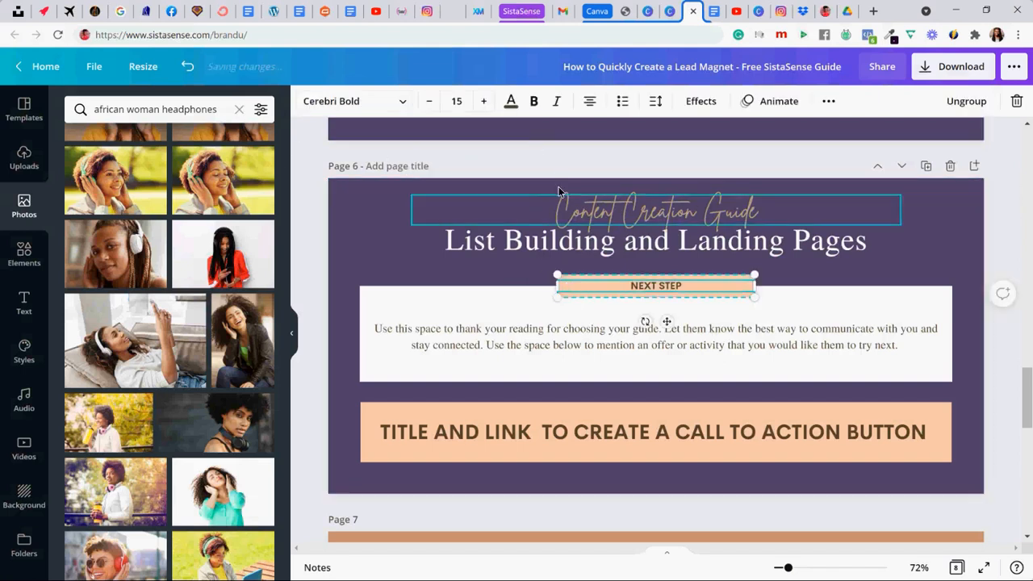
click(520, 271)
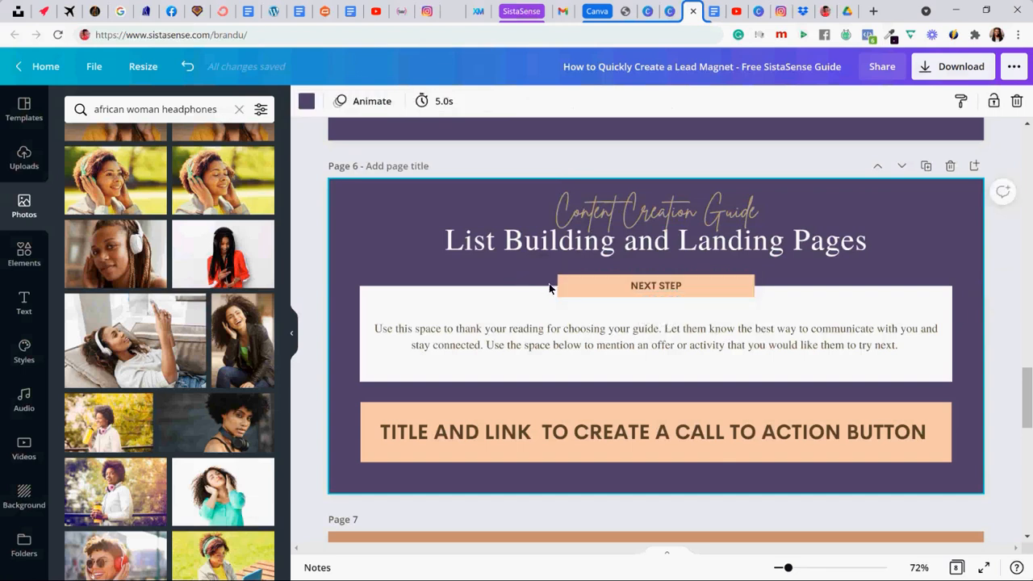
click(561, 288)
click(506, 253)
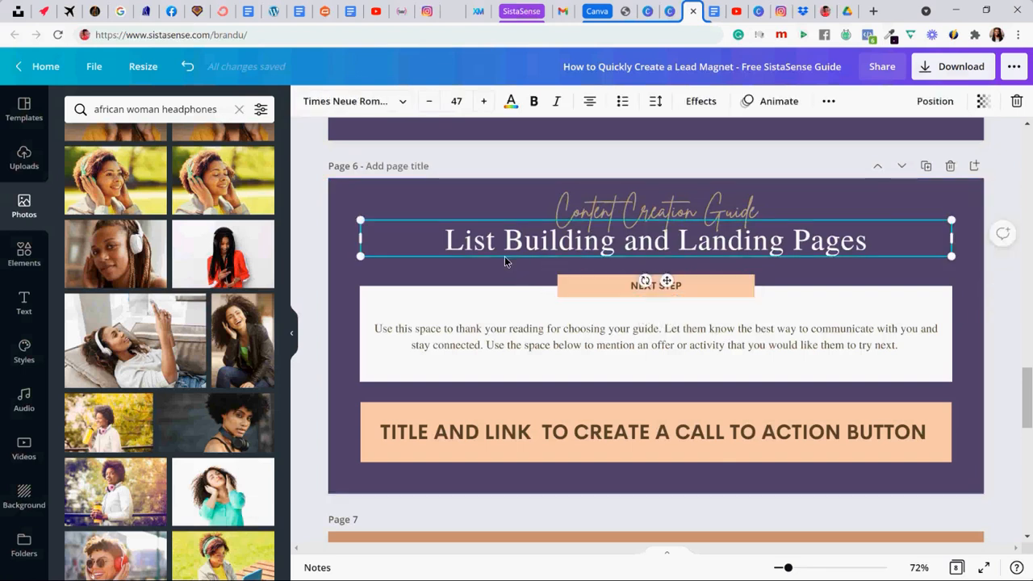
click(570, 277)
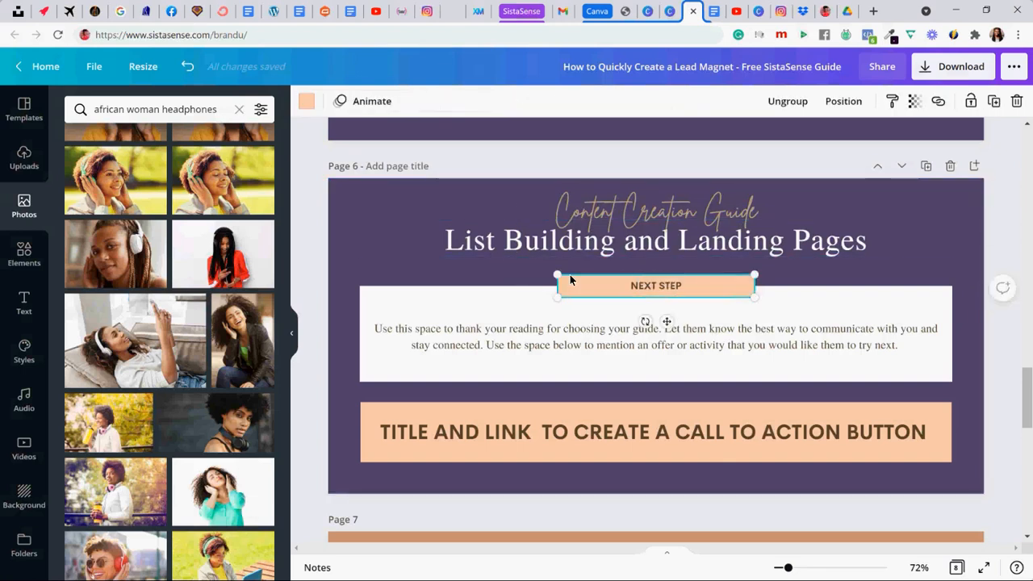
click(307, 101)
click(259, 171)
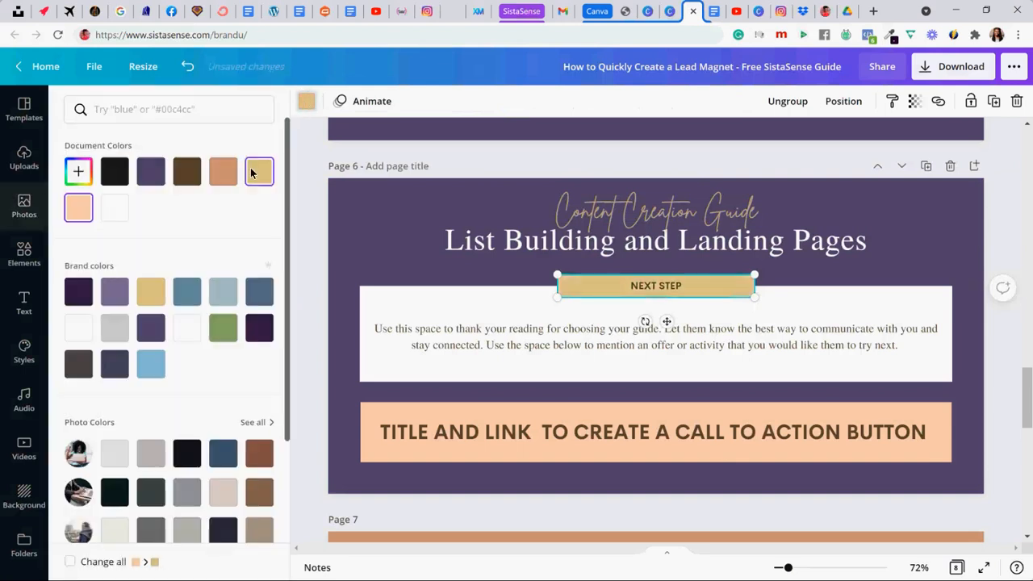
click(332, 255)
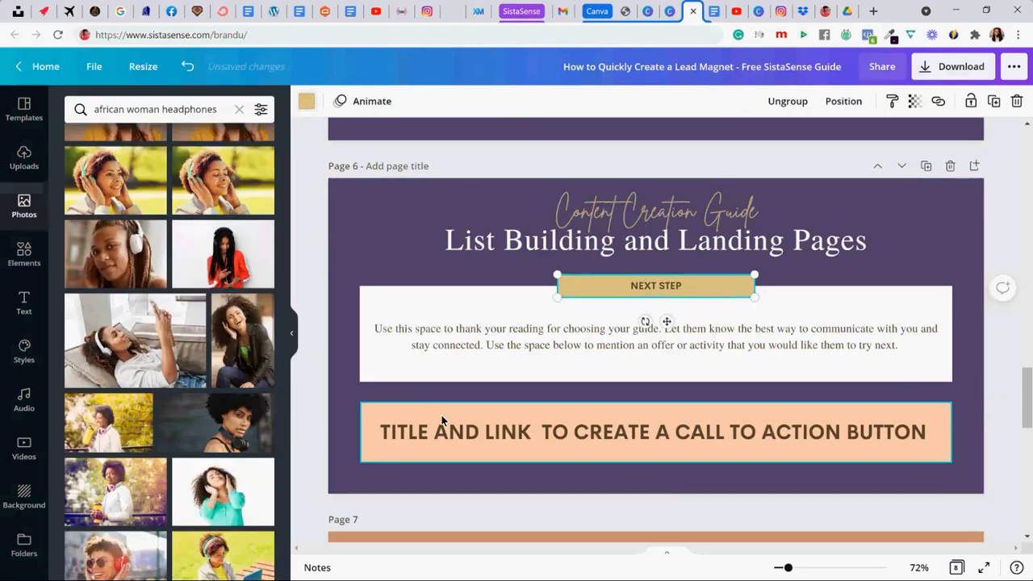
- Recolor the call-to-action button's background box on page 6 to the same gold
click(434, 404)
click(307, 100)
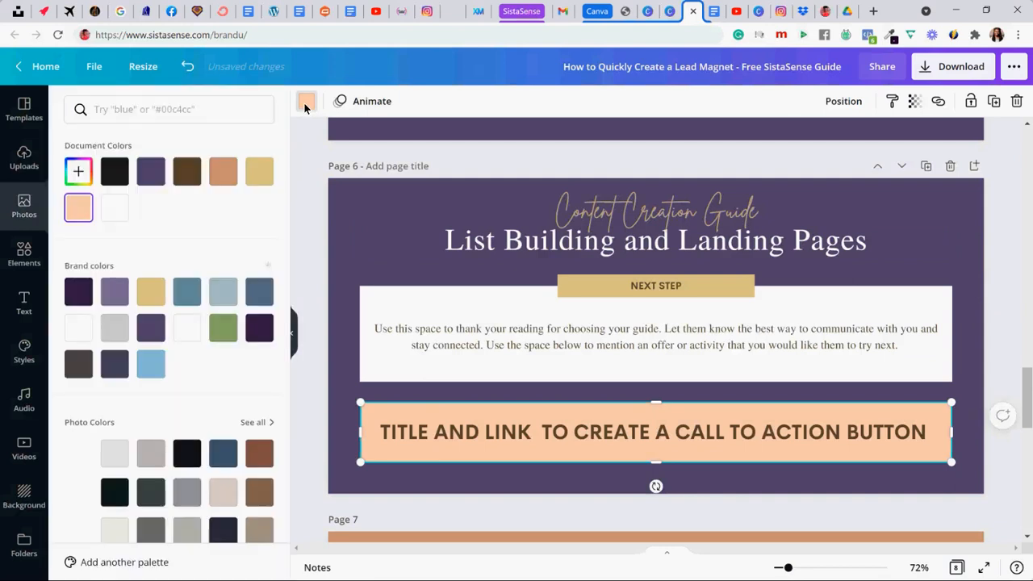
click(259, 171)
click(321, 241)
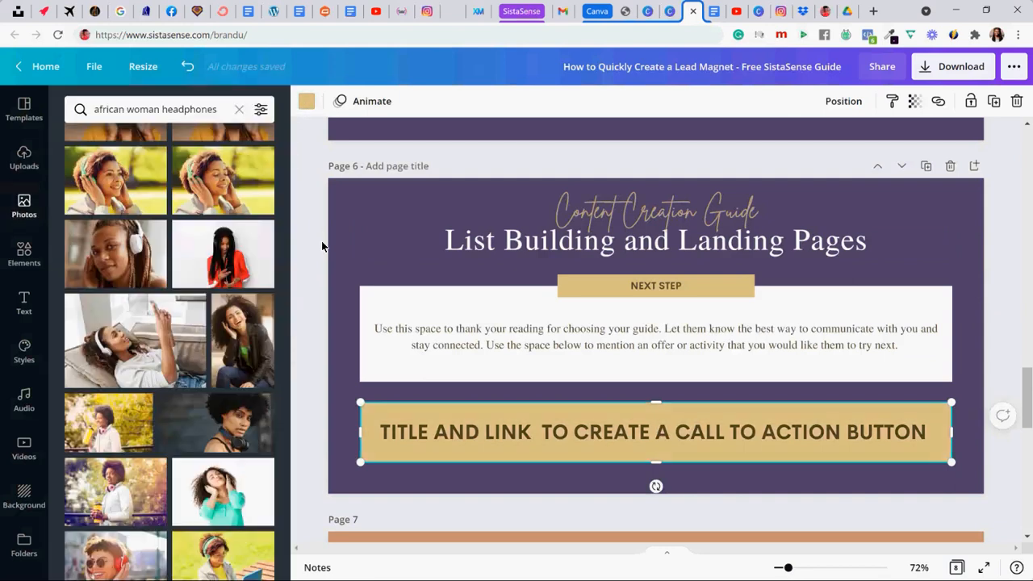
- Replace page 6's body paragraph with the "Save your freebie as a PDF" text copied from the Google Docs brain dump
click(715, 12)
click(328, 322)
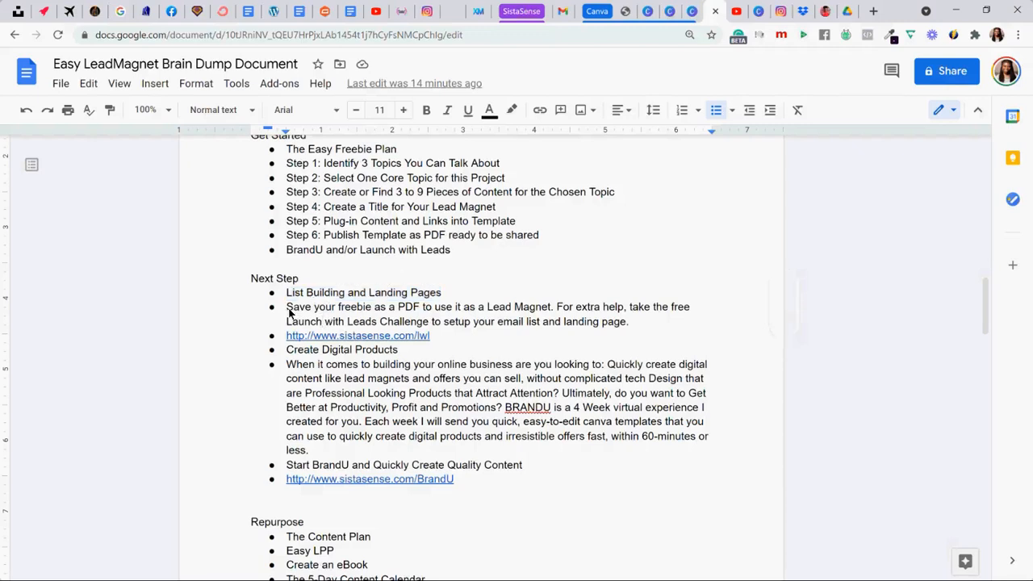
mouse_move(287, 309)
mouse_down()
mouse_move(476, 310)
mouse_move(631, 327)
mouse_move(285, 315)
mouse_up()
key(ctrl+c)
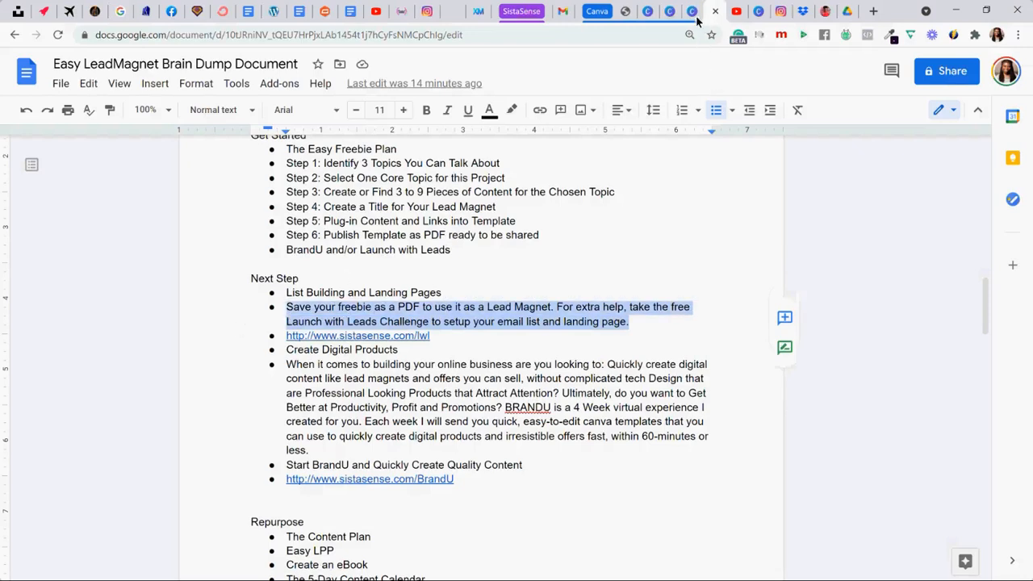
click(693, 13)
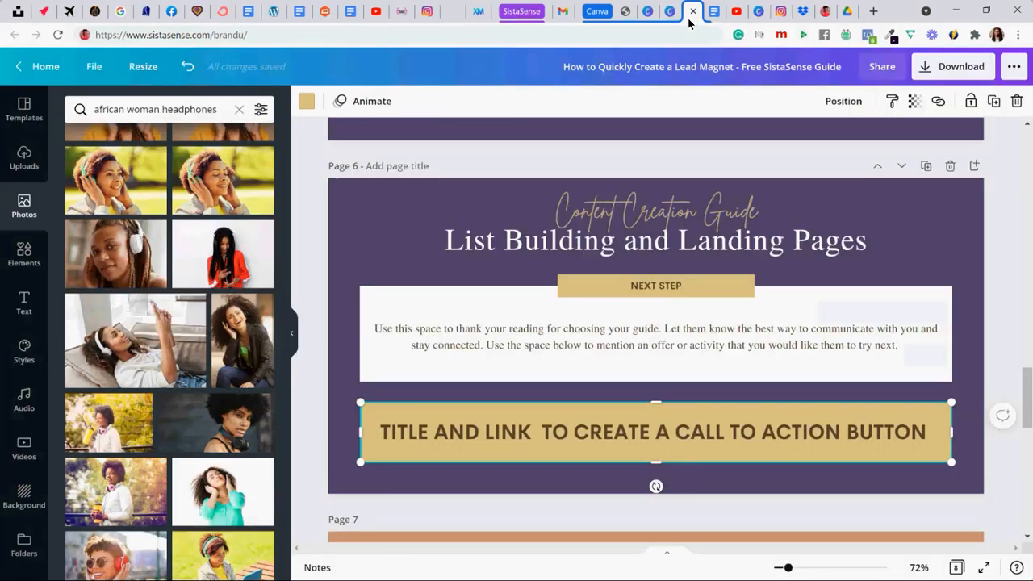
click(585, 335)
key(ctrl+a)
key(ctrl+v)
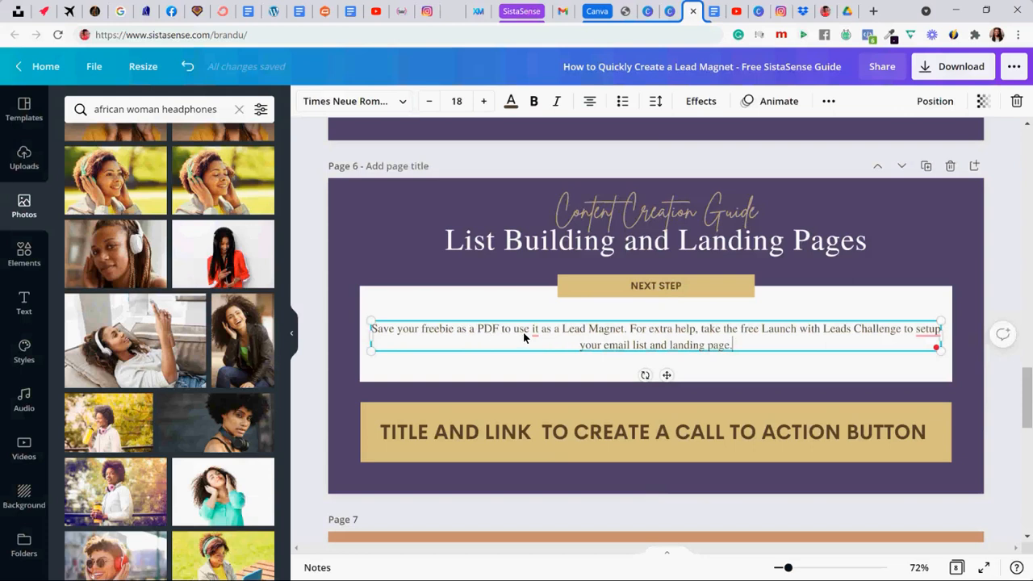
- Apply the Grammarly corrections in the paragraph, removing "it" after "use" and changing "setup" to "set up"
mouse_move(534, 331)
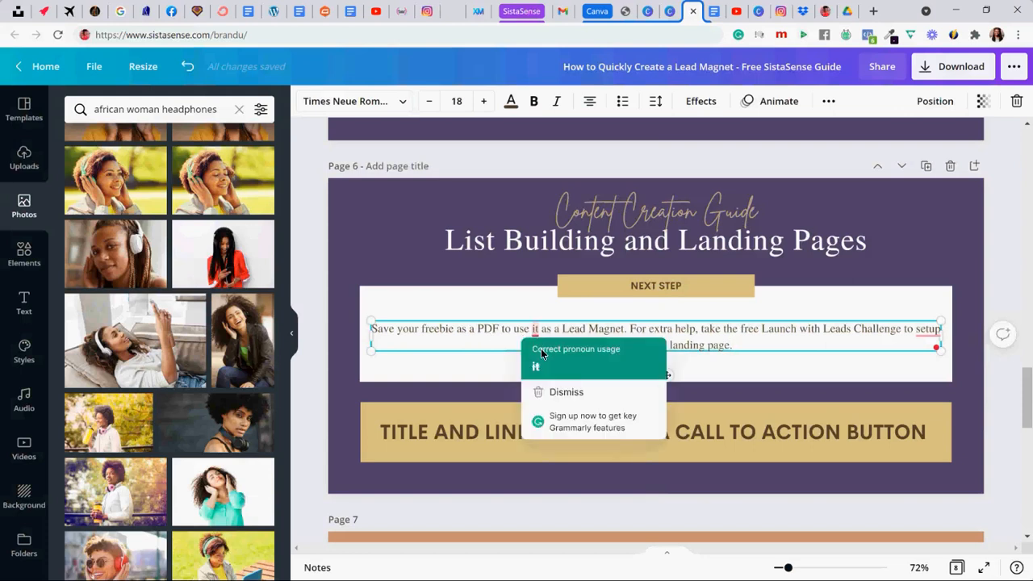
click(543, 368)
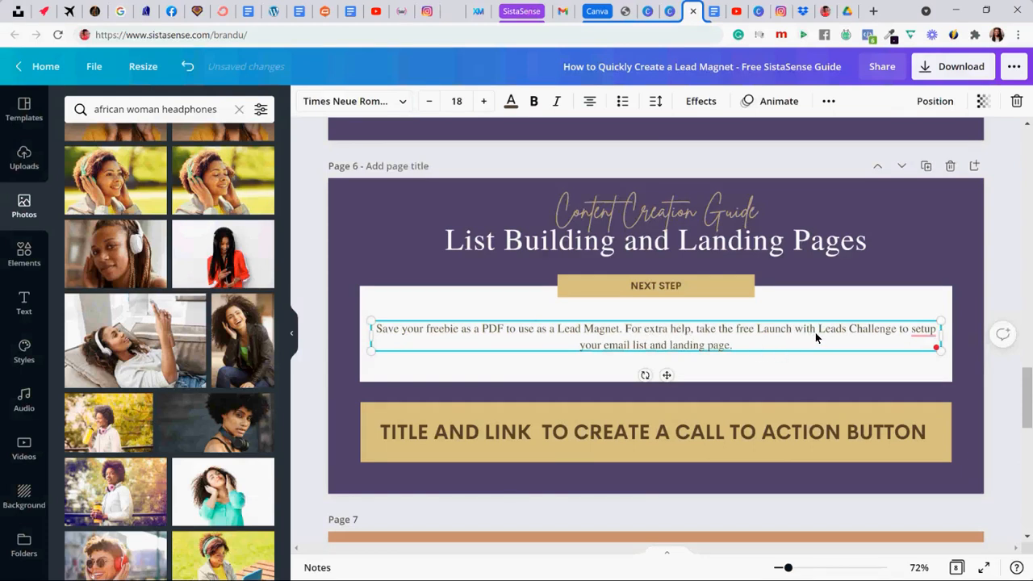
mouse_move(925, 331)
click(904, 364)
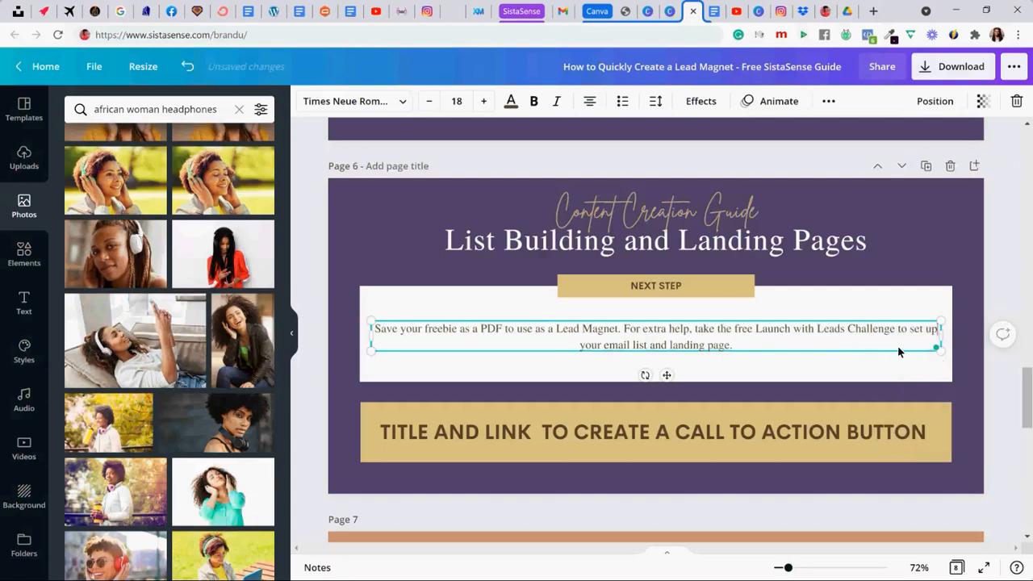
- Increase the body paragraph's font size on page 6 to 24
click(570, 369)
click(572, 342)
click(483, 104)
click(483, 103)
click(483, 104)
click(482, 103)
click(482, 104)
click(483, 105)
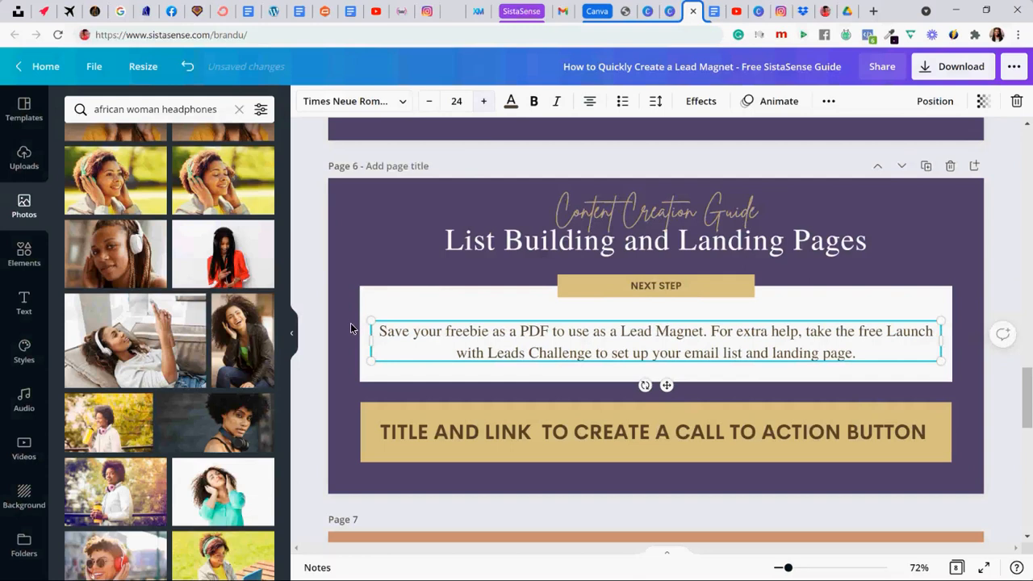
- Nudge the body paragraph slightly upward inside its white box
click(413, 292)
click(474, 348)
key(Up)
key(Up)
key(Up)
key(Up)
key(Up)
key(Up)
key(Up)
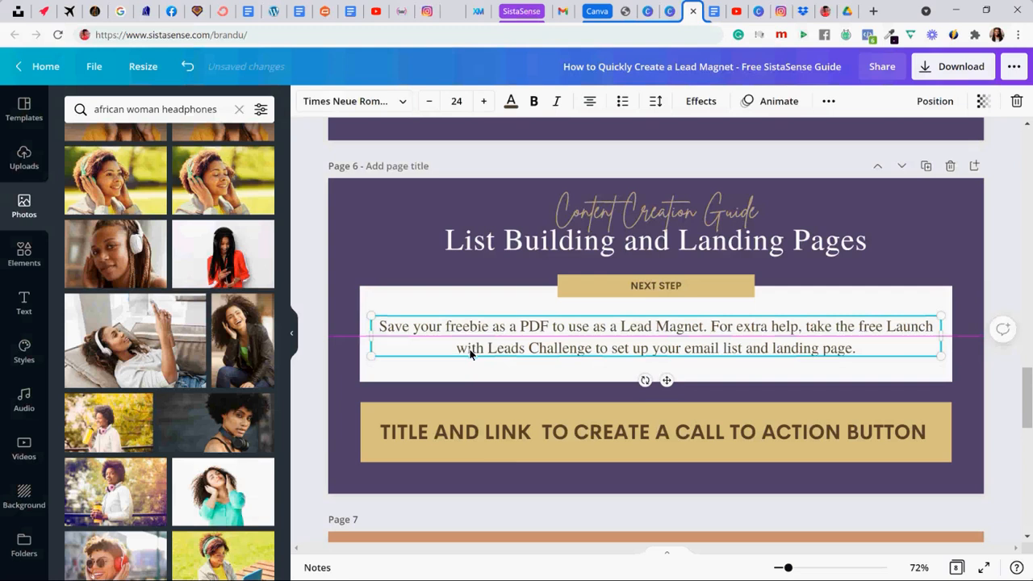
click(714, 11)
click(303, 361)
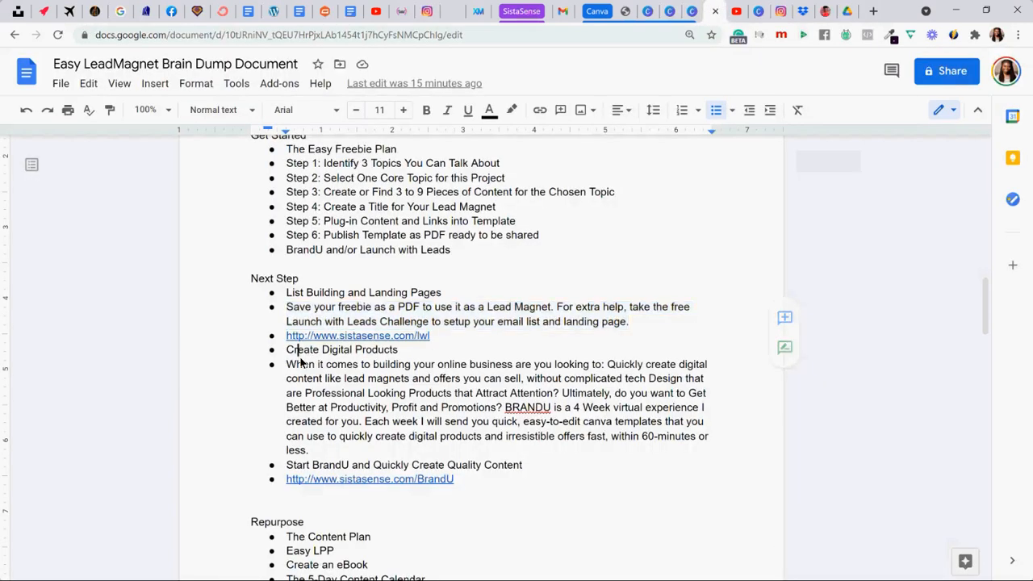
drag(432, 338, 302, 341)
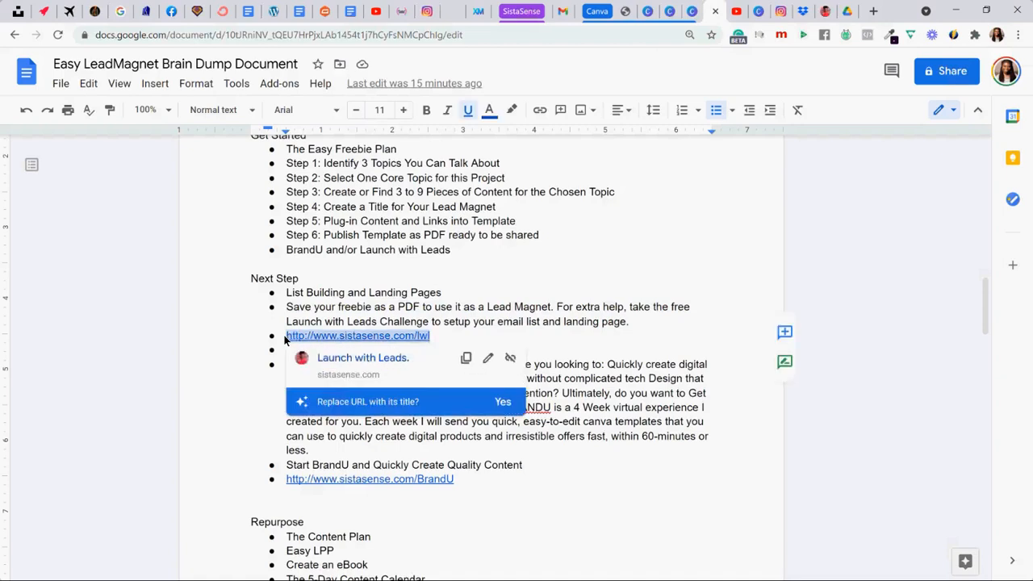
key(ctrl+c)
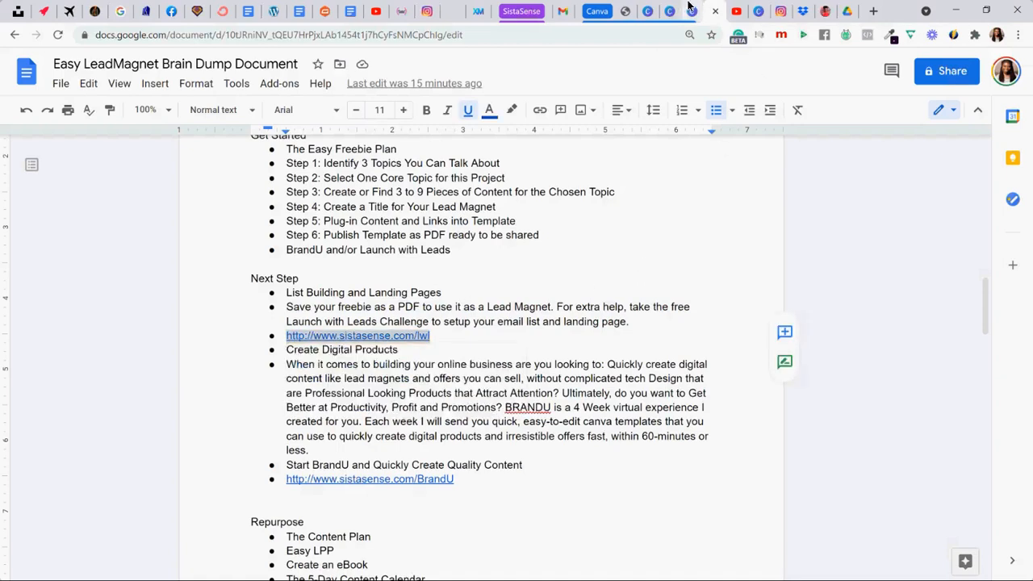
- Return to the Canva design and replace page 6's call-to-action text with "START THE LAUNCH WITH LEADS FREE CHALLENGE"
click(692, 11)
click(601, 430)
double_click(598, 429)
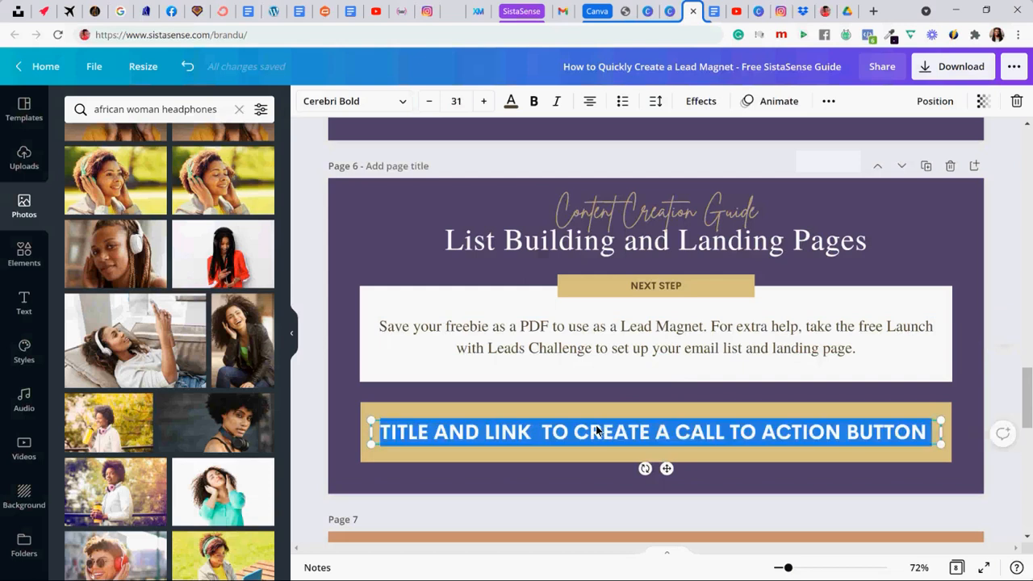
text(START TH)
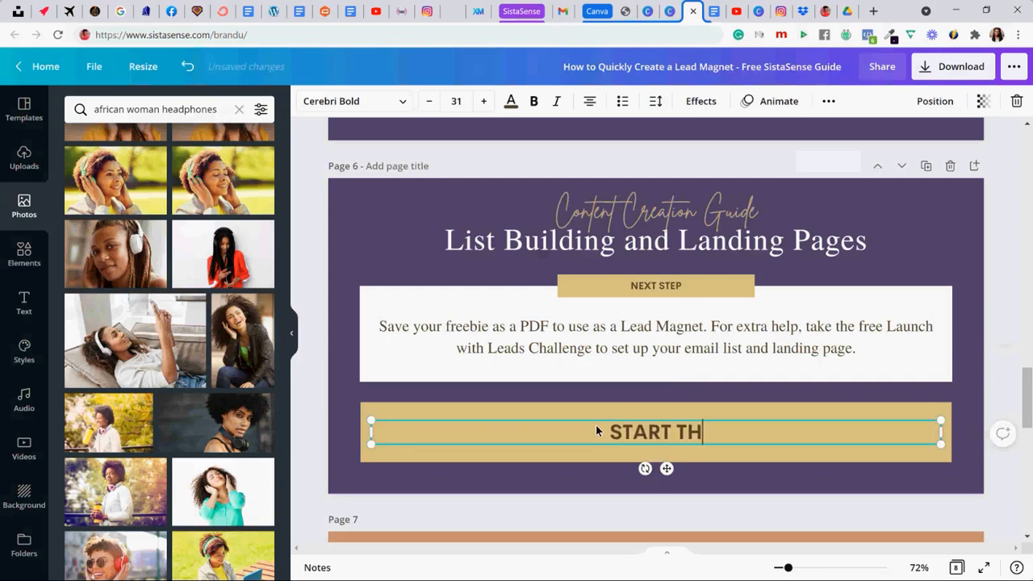
text(E LAUNCH WI)
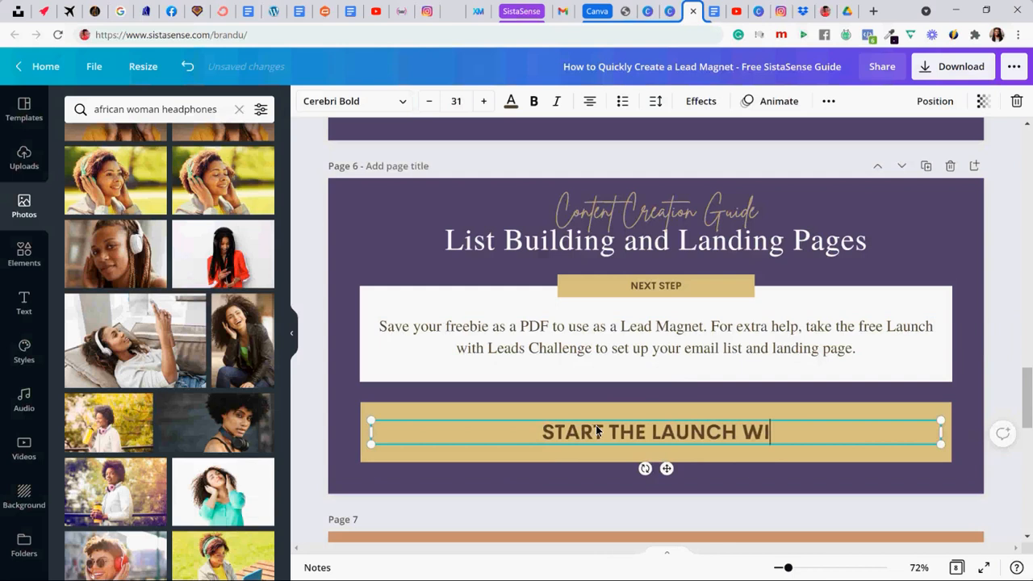
text(TH LEADS FREE CHALLENGE)
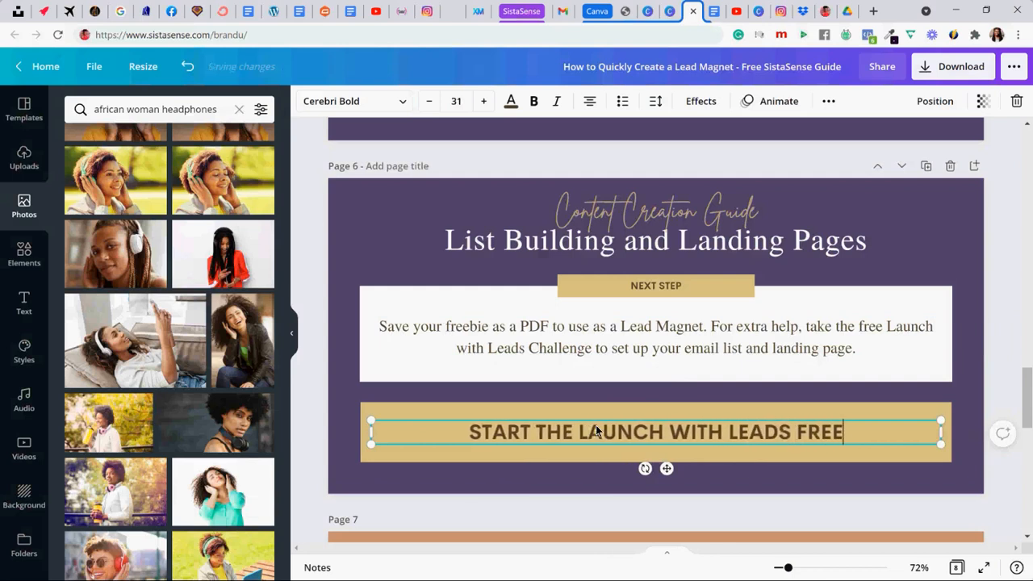
click(495, 296)
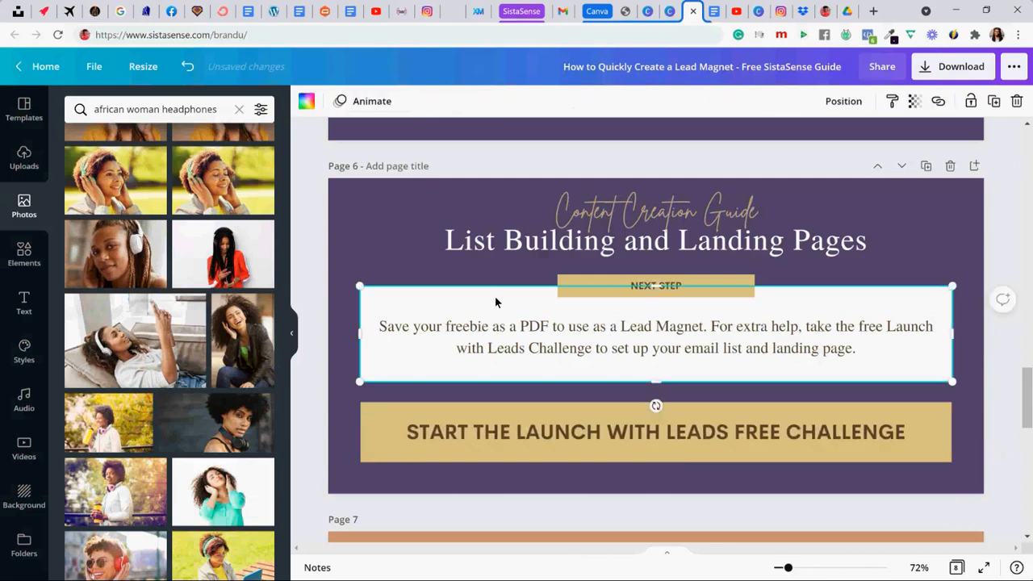
click(938, 102)
key(ctrl+v)
click(892, 147)
click(624, 334)
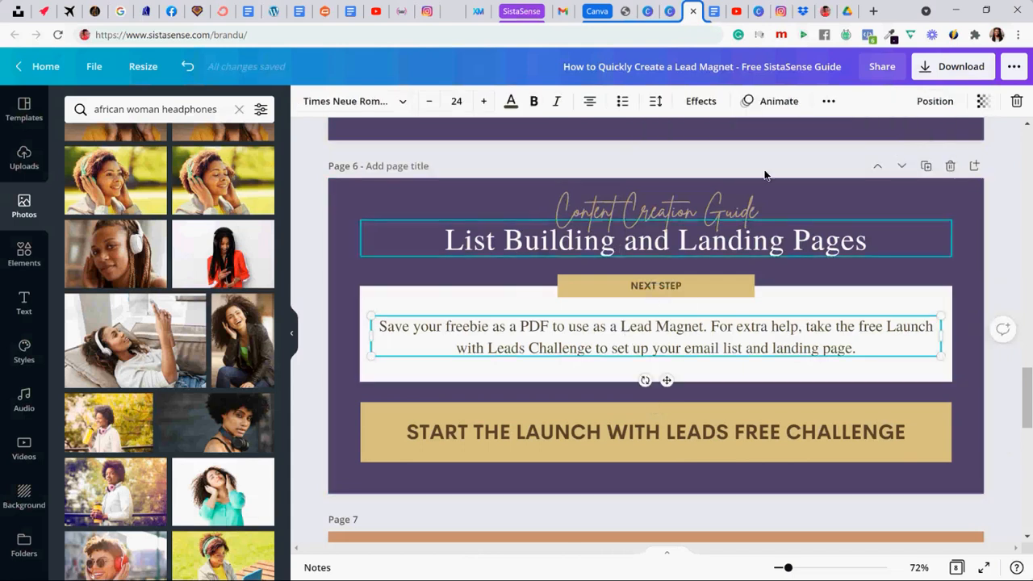
click(827, 102)
click(771, 134)
key(ctrl+v)
click(721, 178)
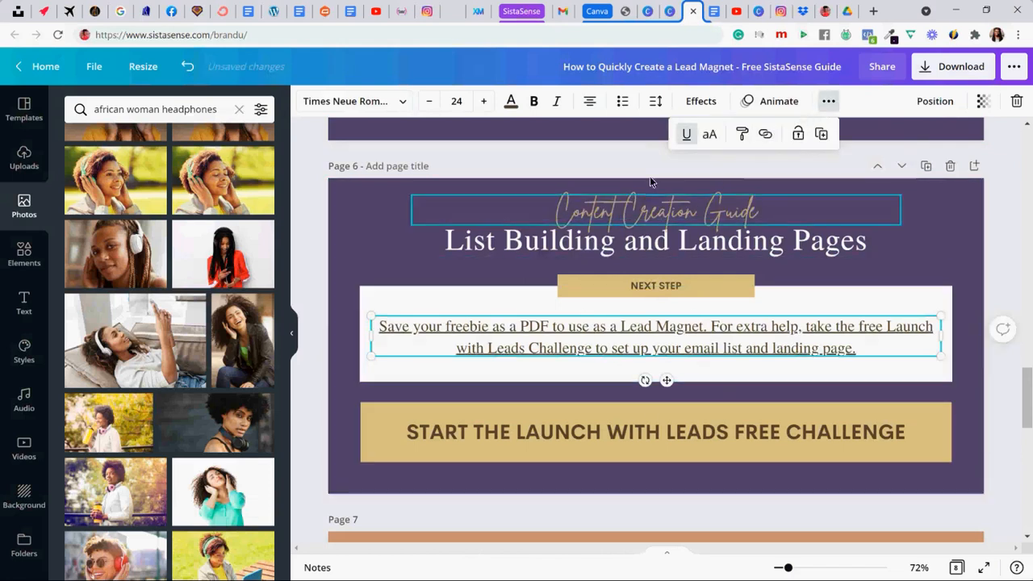
click(687, 135)
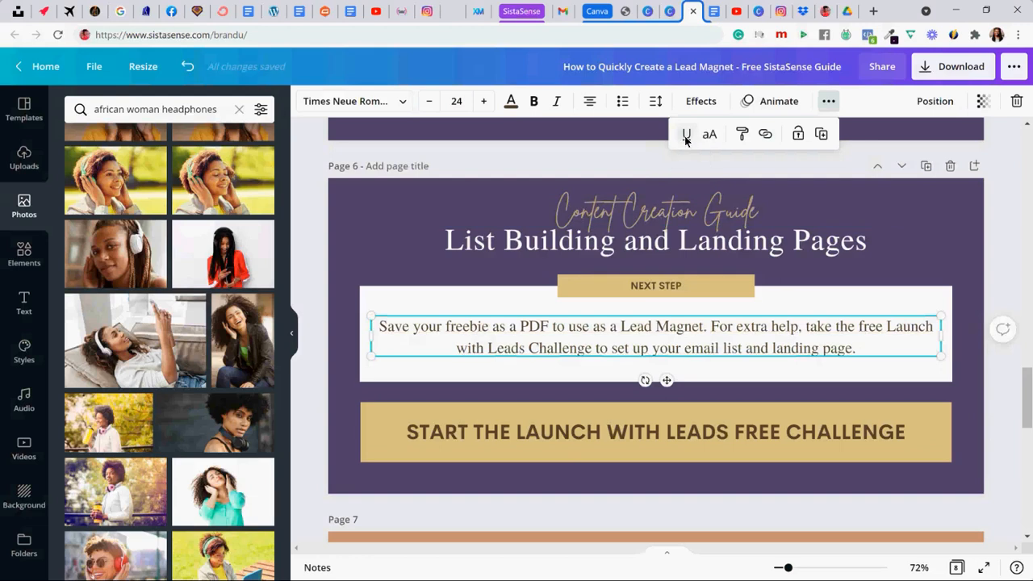
click(638, 434)
click(938, 101)
key(ctrl+v)
click(892, 147)
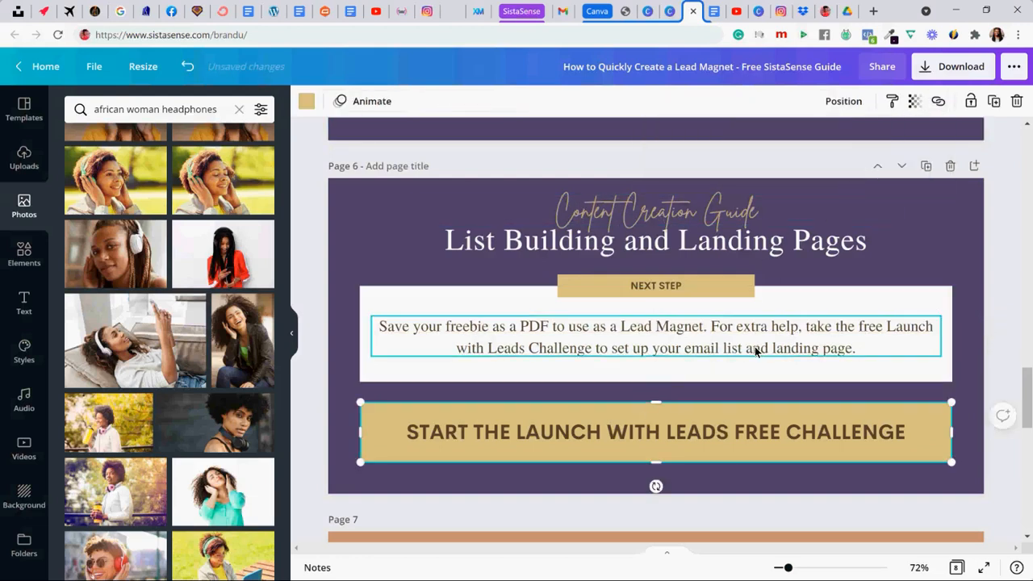
click(713, 436)
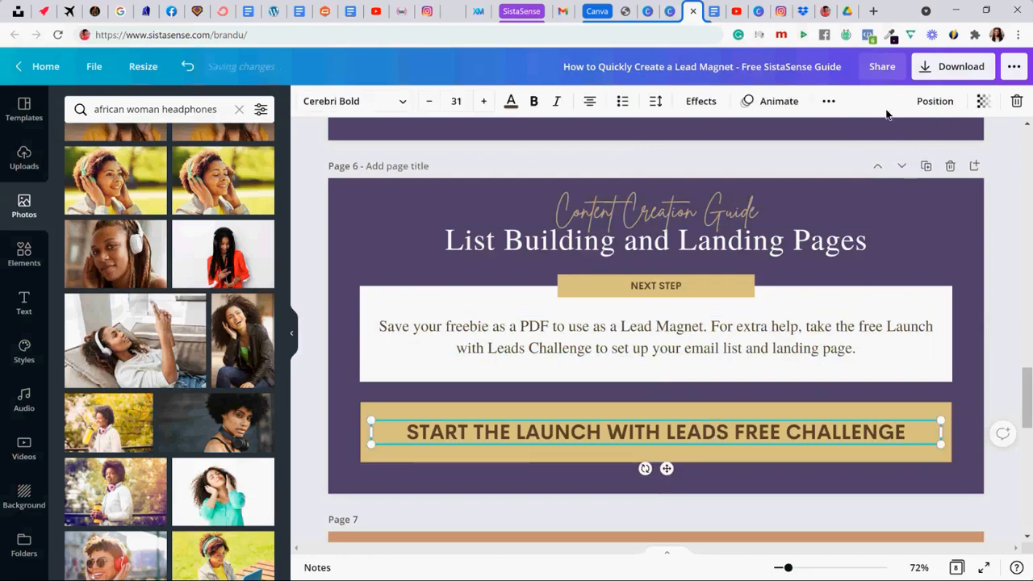
click(828, 101)
click(765, 134)
key(ctrl+v)
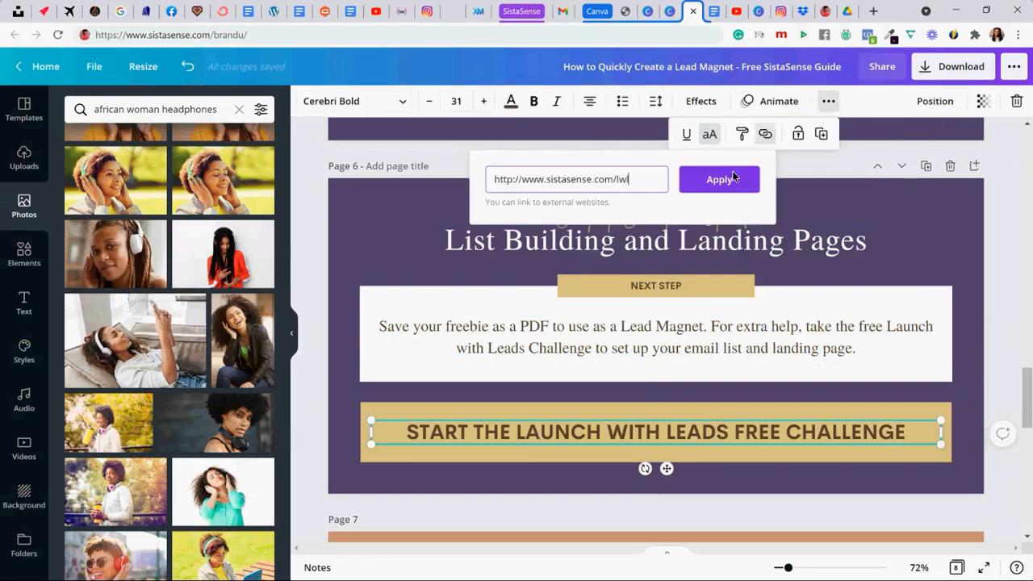
click(730, 174)
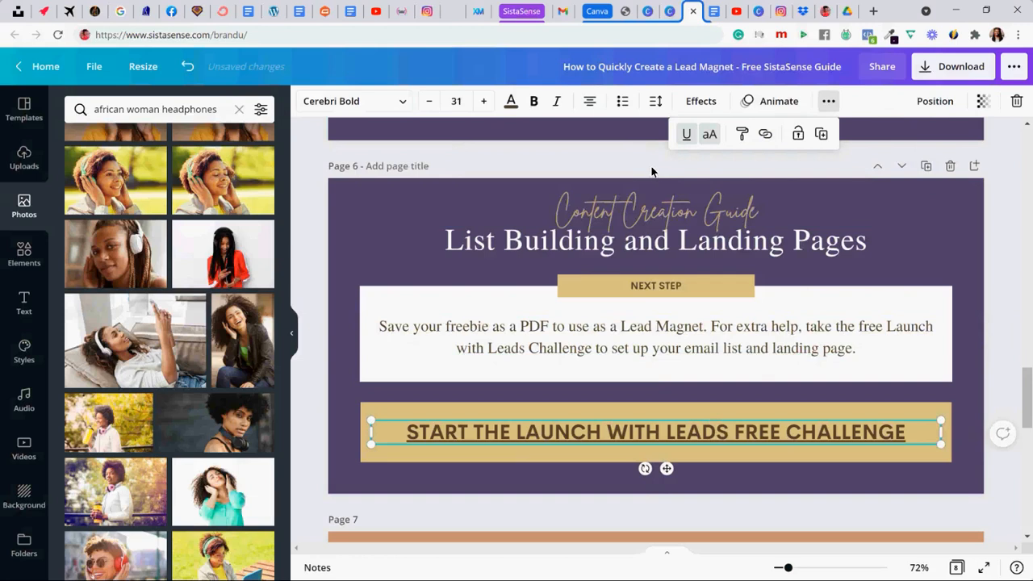
click(686, 135)
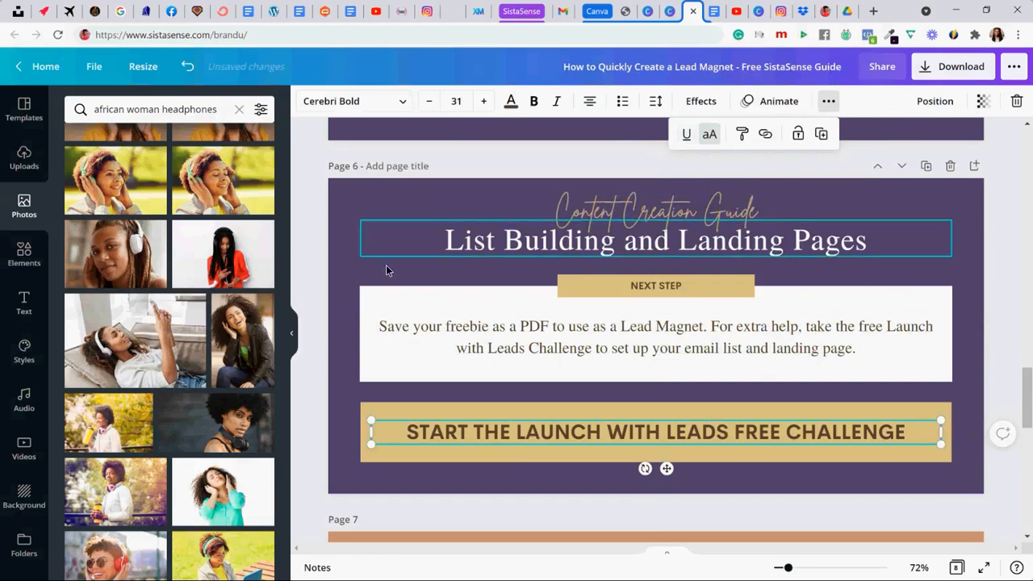
click(350, 268)
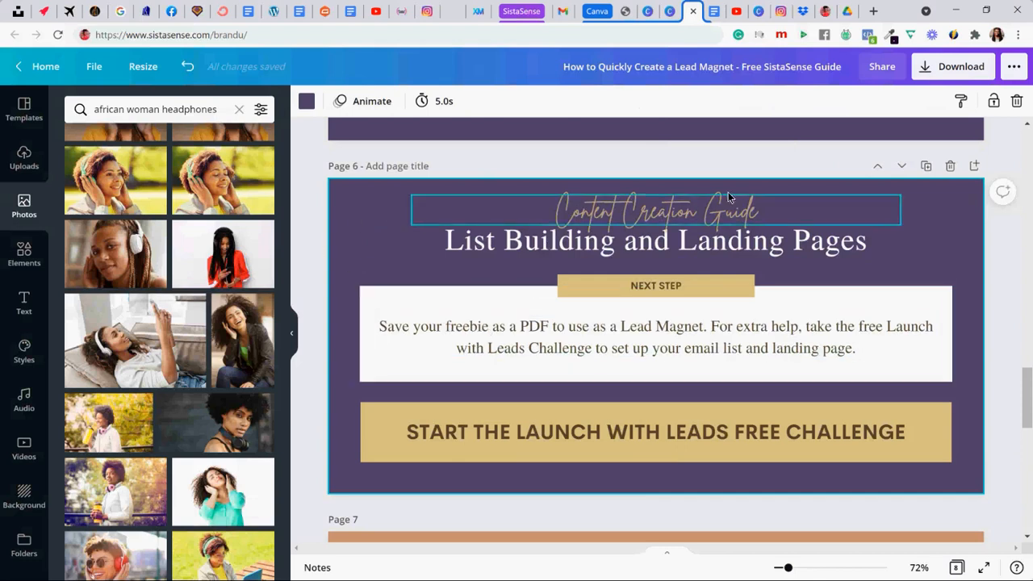
- Duplicate page 6, copy the "Create Digital Products" line from the Google Docs brain dump, and return to the Canva design
click(926, 165)
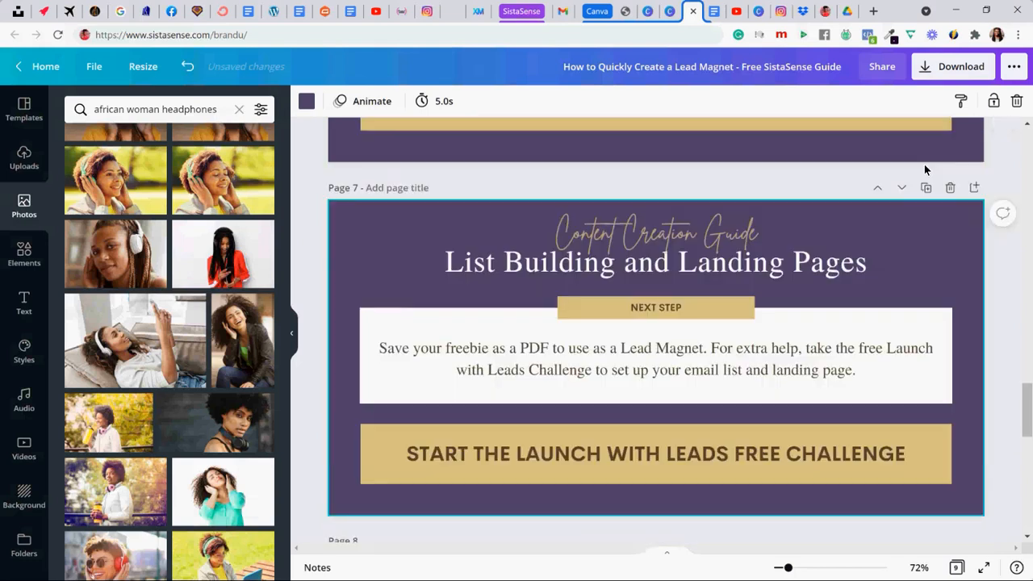
click(716, 10)
drag(289, 355, 401, 351)
key(ctrl+c)
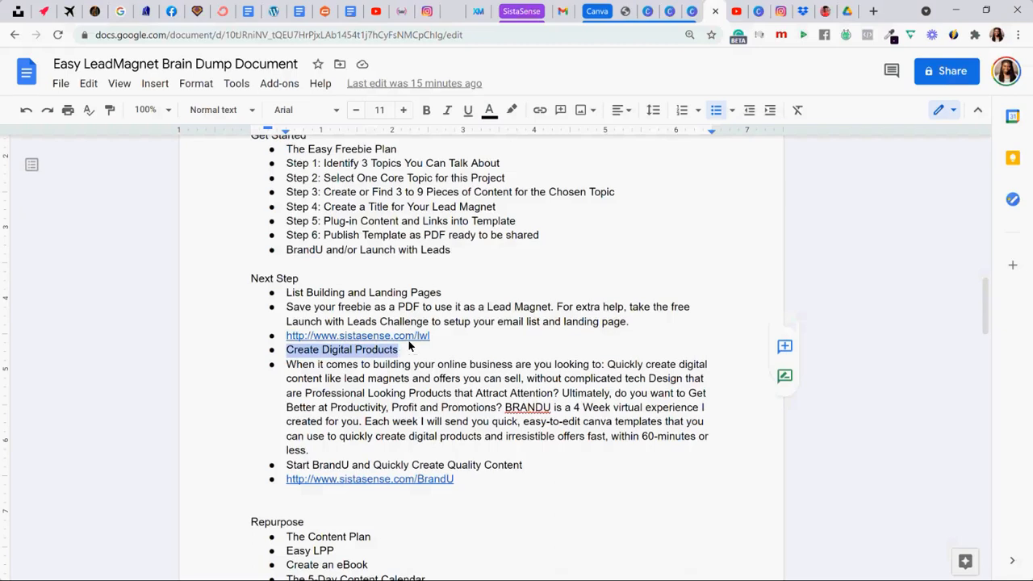
click(736, 11)
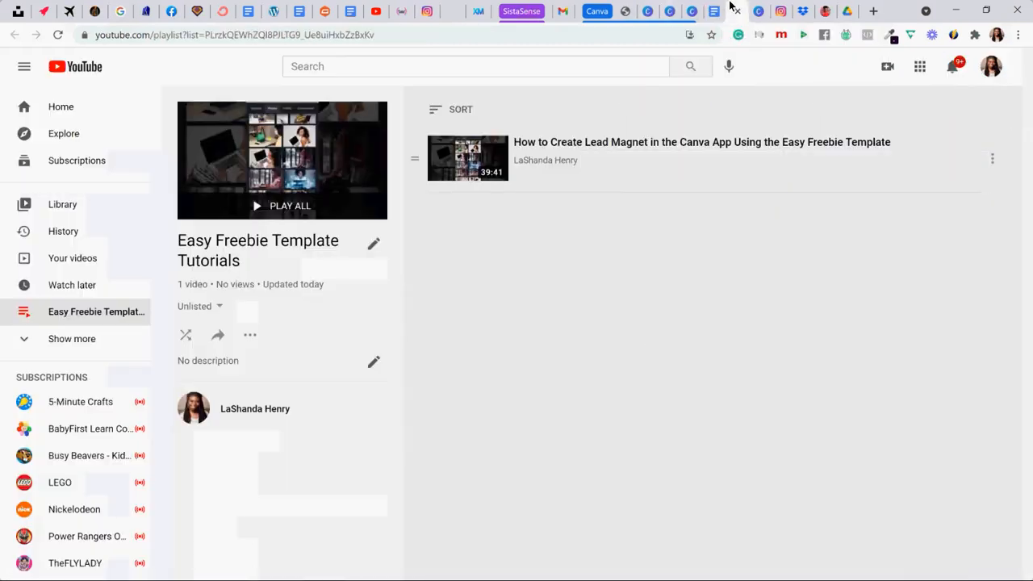
click(697, 9)
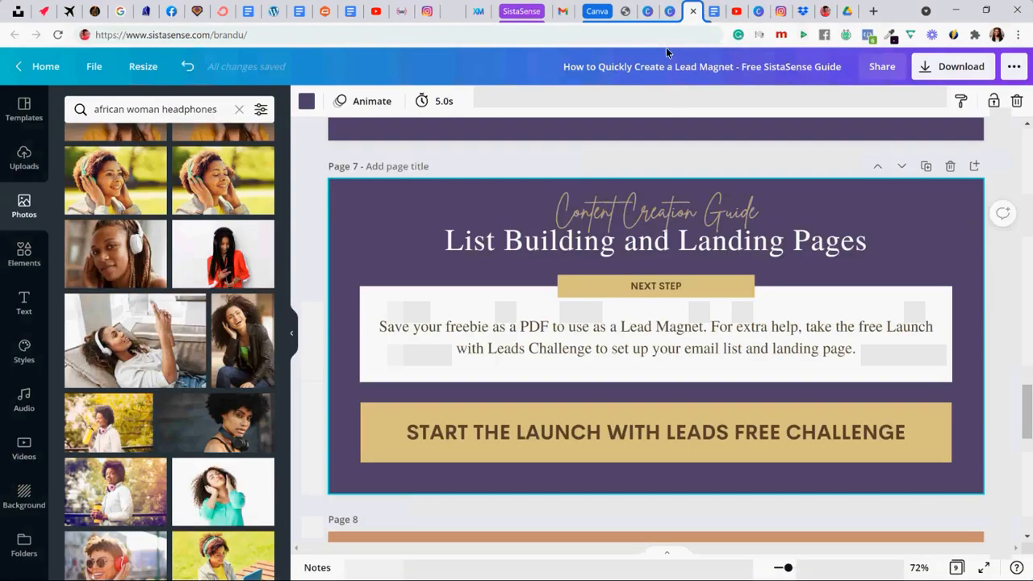
click(712, 14)
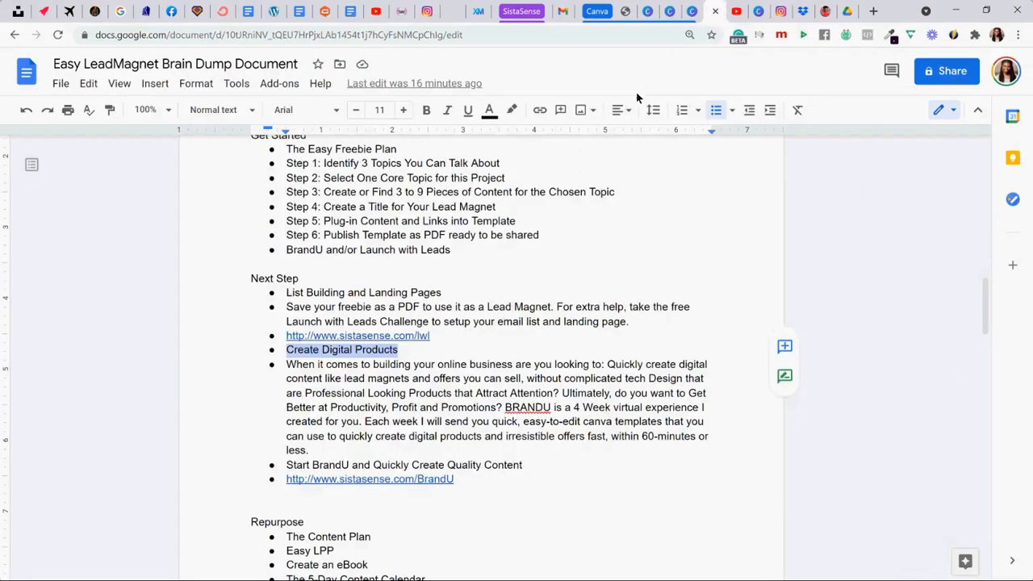
click(693, 11)
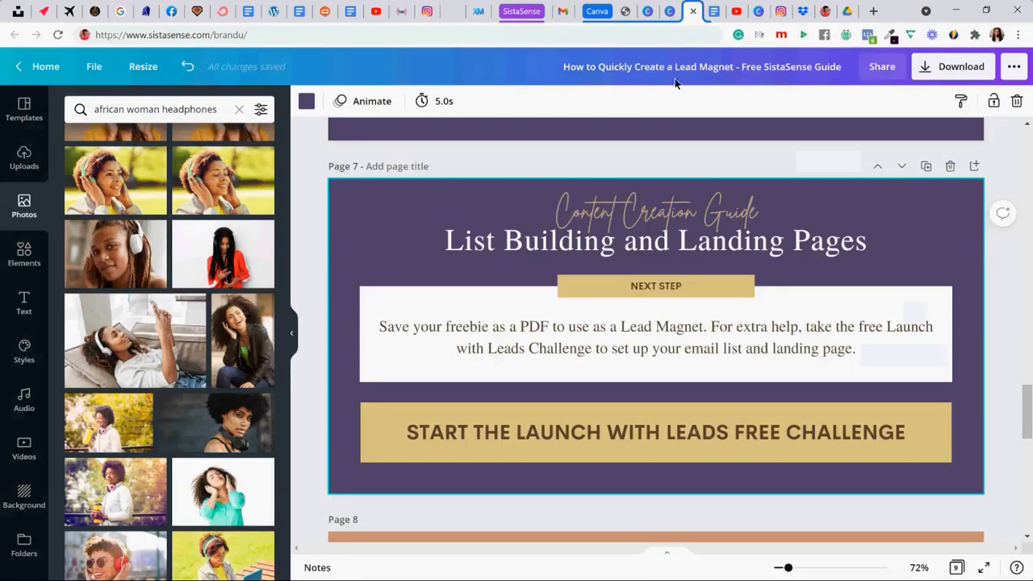
- Replace the heading on the duplicated page 7 with "Create Great Digital Products"
scroll(542, 304, up, 3)
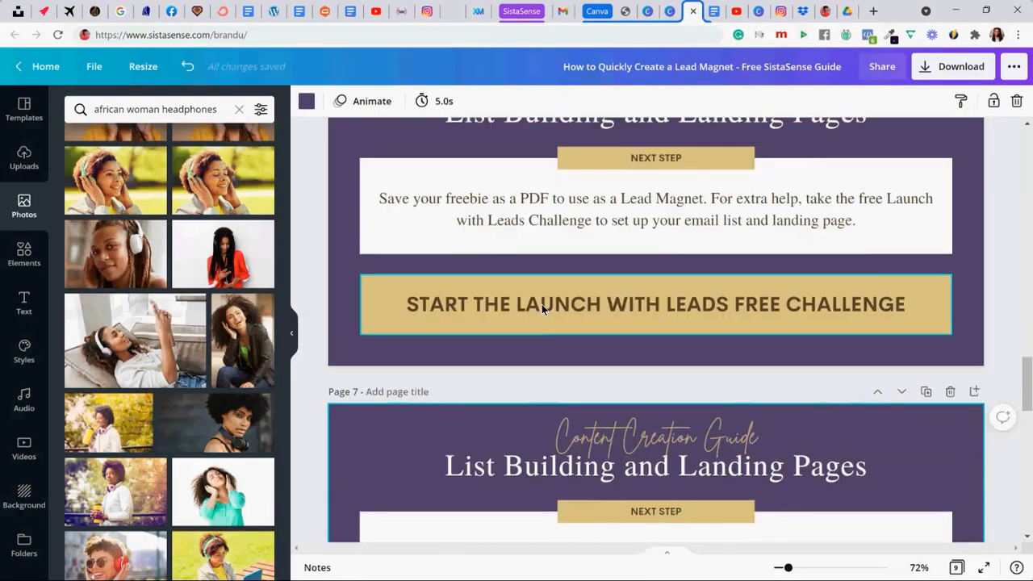
scroll(542, 304, down, 2)
click(557, 313)
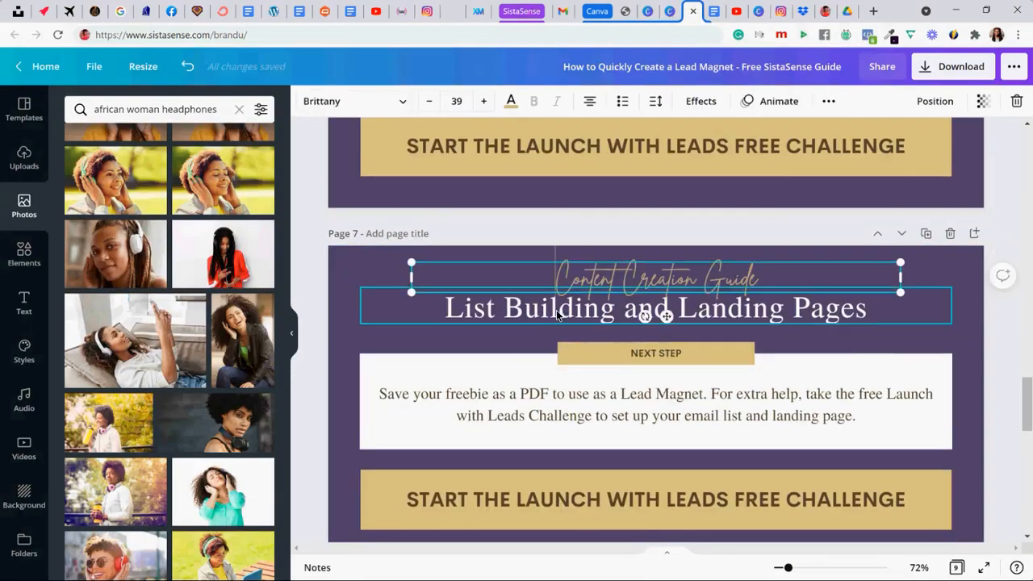
click(557, 313)
click(557, 313)
key(ctrl+v)
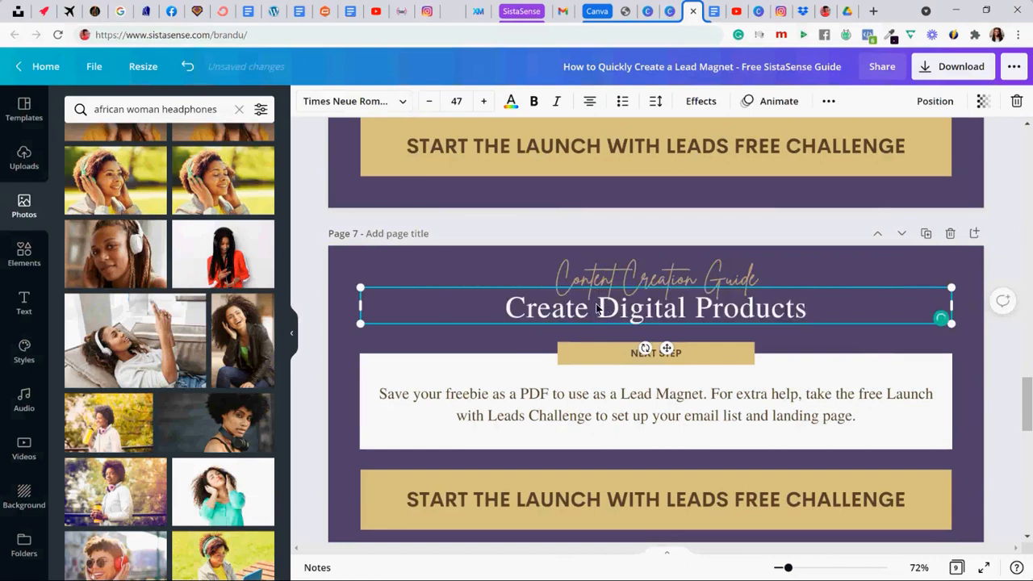
text(Great)
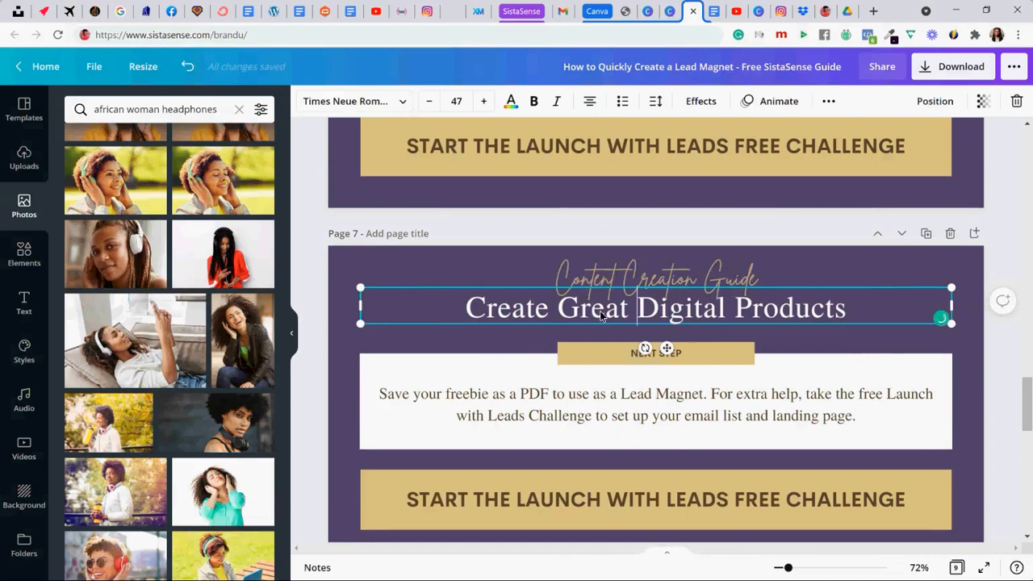
- Replace page 7's body text with the "When it comes to building your online business" paragraph copied from the Google Docs brain dump
click(713, 11)
drag(287, 366, 315, 456)
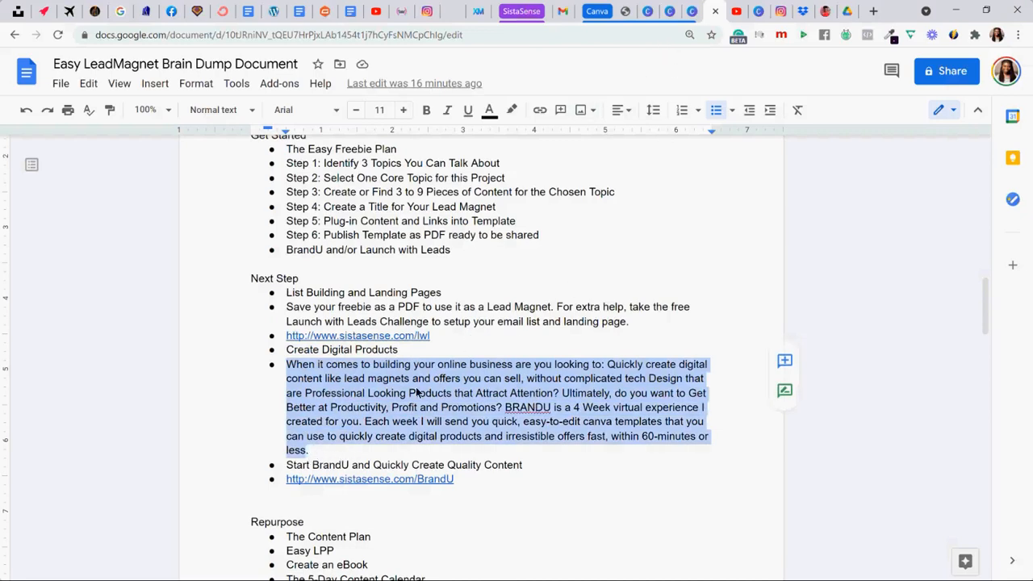
click(309, 454)
drag(282, 394, 278, 366)
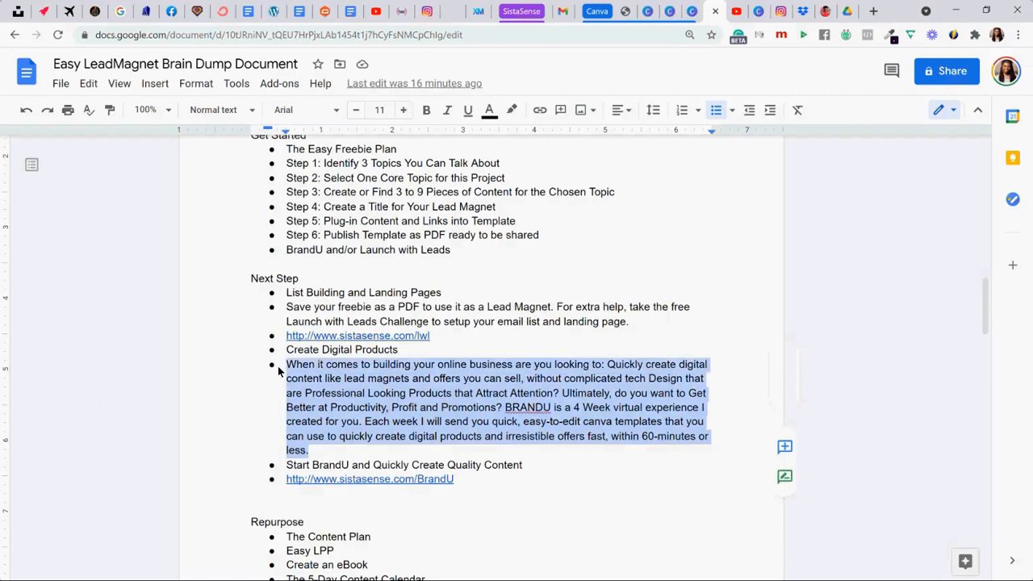
click(693, 15)
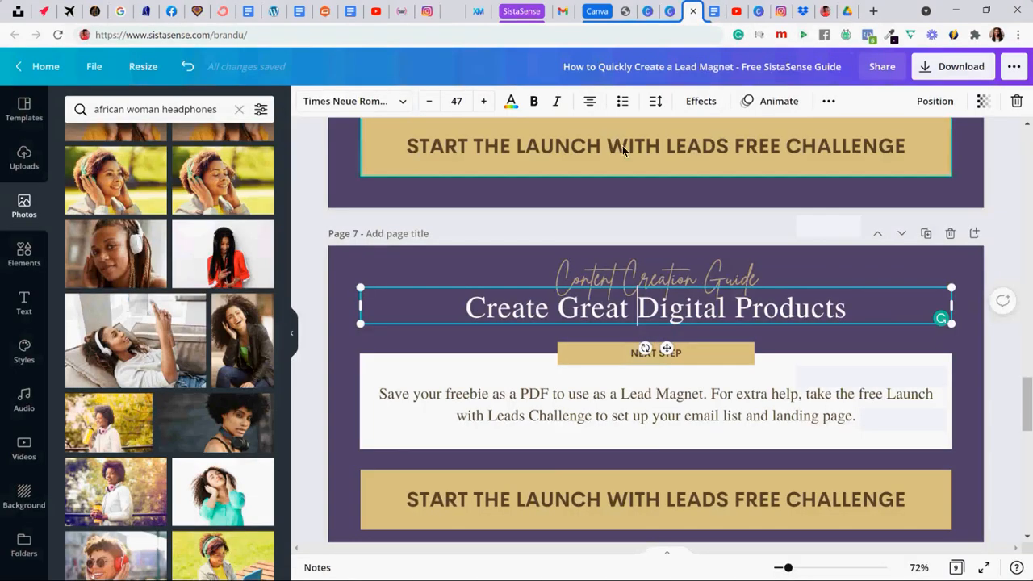
double_click(487, 394)
key(ctrl+v)
scroll(476, 302, down, 3)
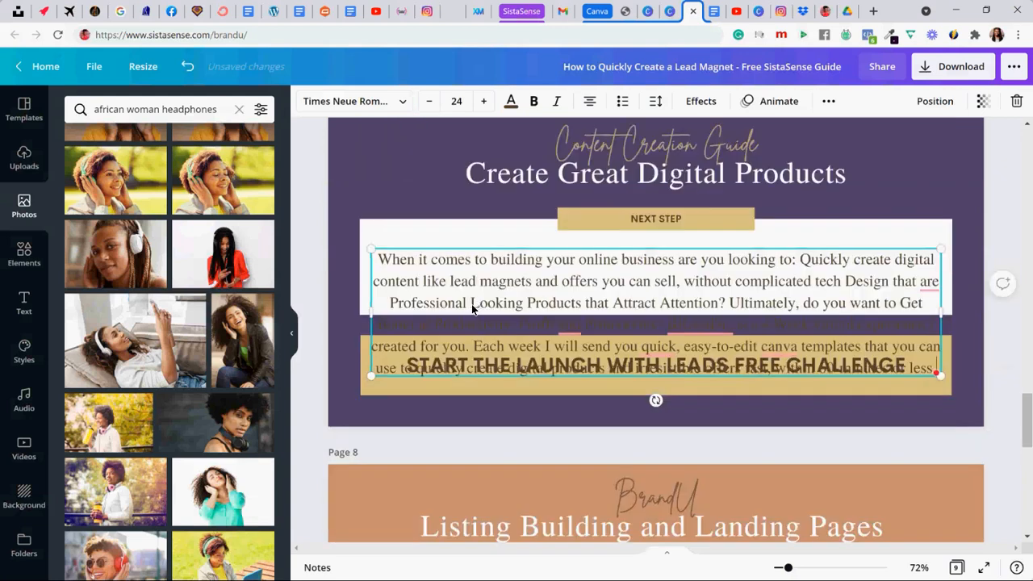
click(342, 244)
- Reduce the font size of page 7's body paragraph to 15
click(460, 268)
click(429, 101)
click(429, 101)
click(429, 101)
click(430, 101)
click(430, 101)
click(429, 101)
click(429, 101)
click(430, 101)
click(430, 101)
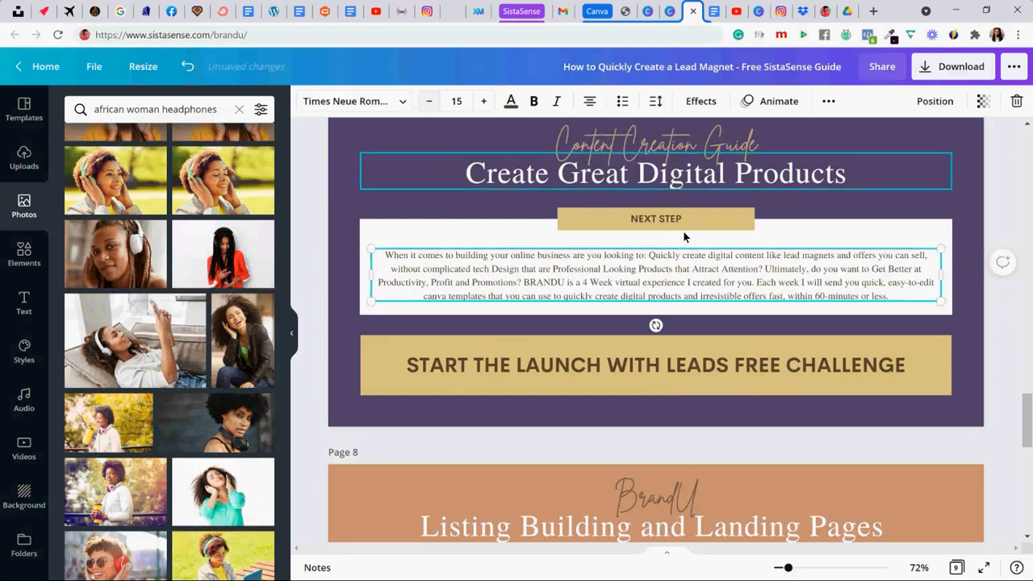
- Reposition the body paragraph so it sits vertically centred inside page 7's white box
drag(592, 255, 599, 265)
key(Down)
key(Down)
key(Down)
key(Down)
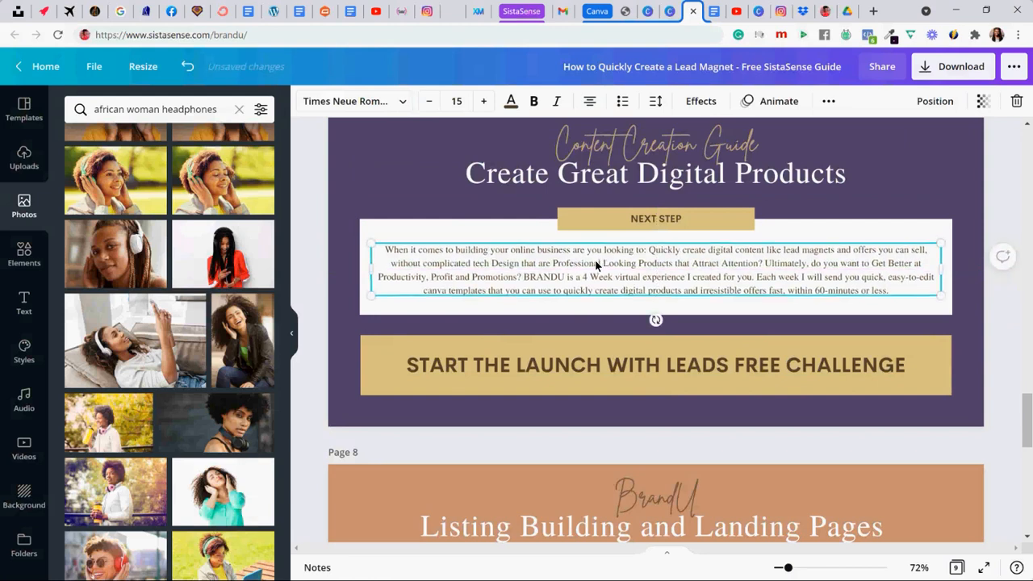
key(Down)
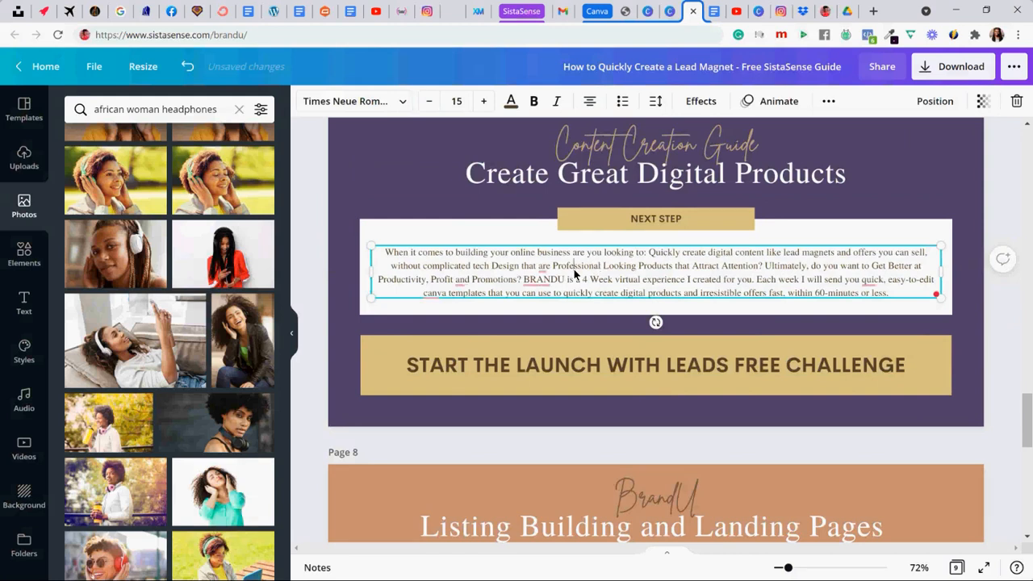
- Correct page 7's body paragraph by adding a comma after "Profit" and capitalizing "Canva"
mouse_move(545, 269)
mouse_move(465, 281)
click(475, 315)
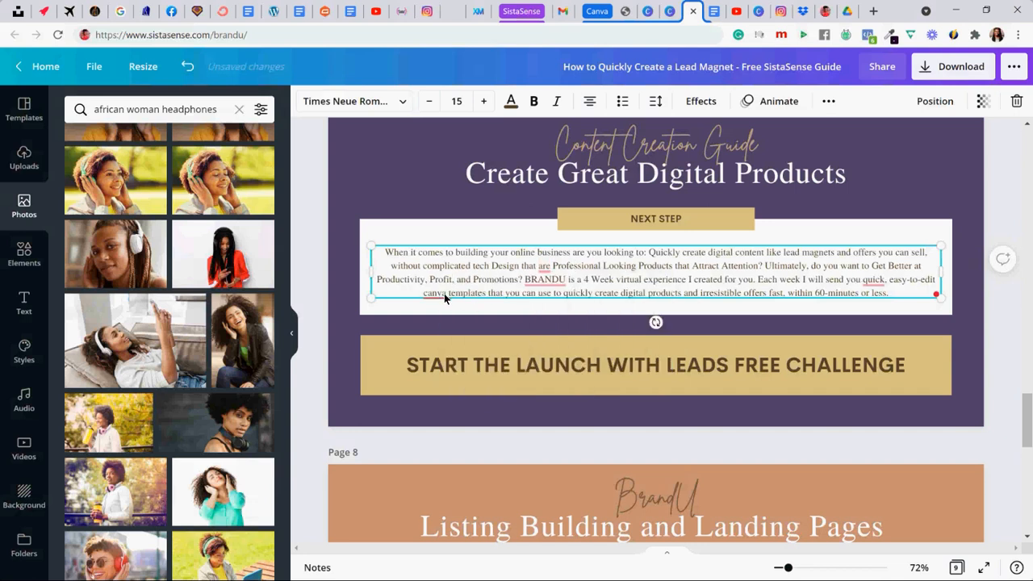
mouse_move(440, 297)
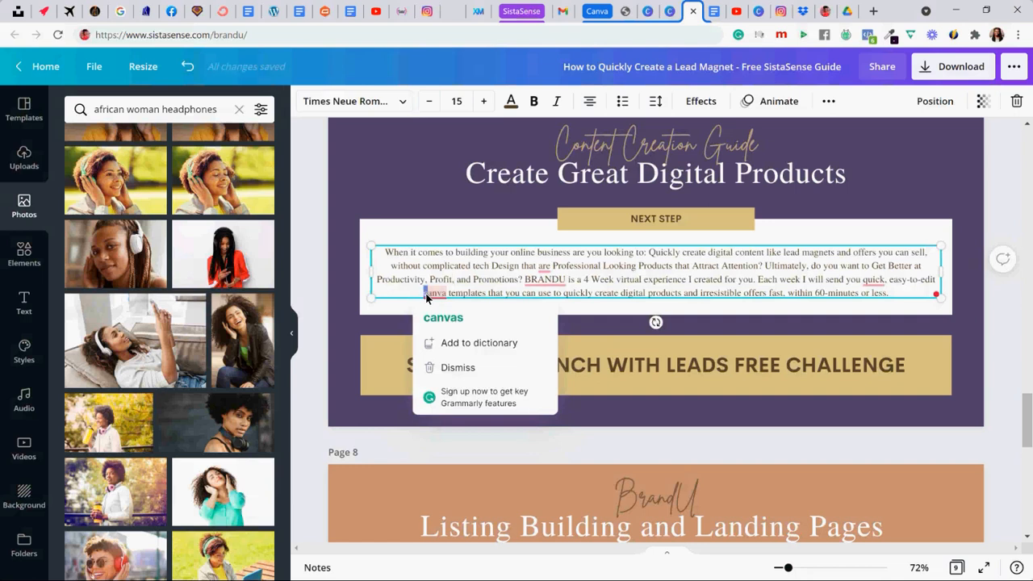
text(C)
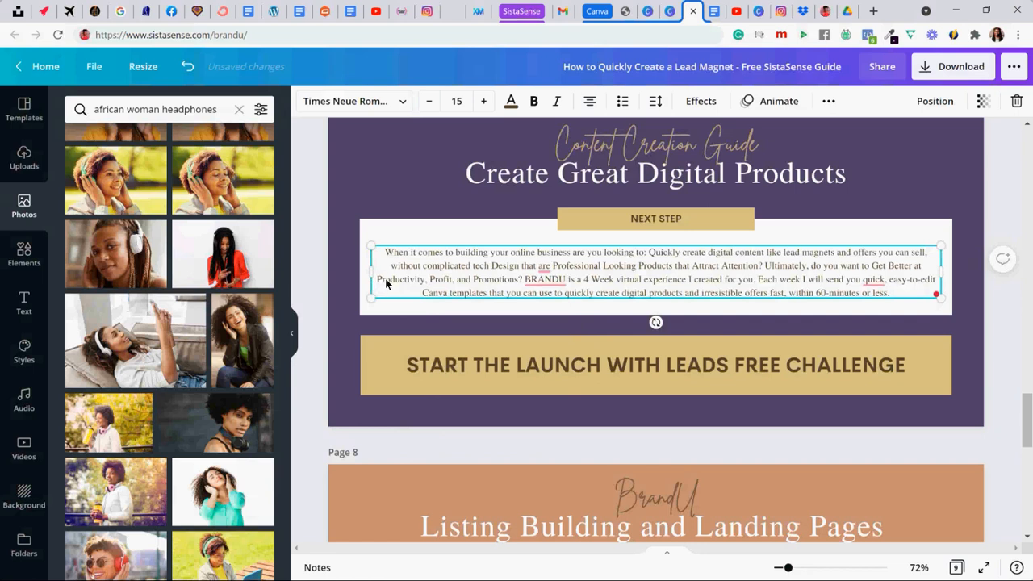
click(338, 253)
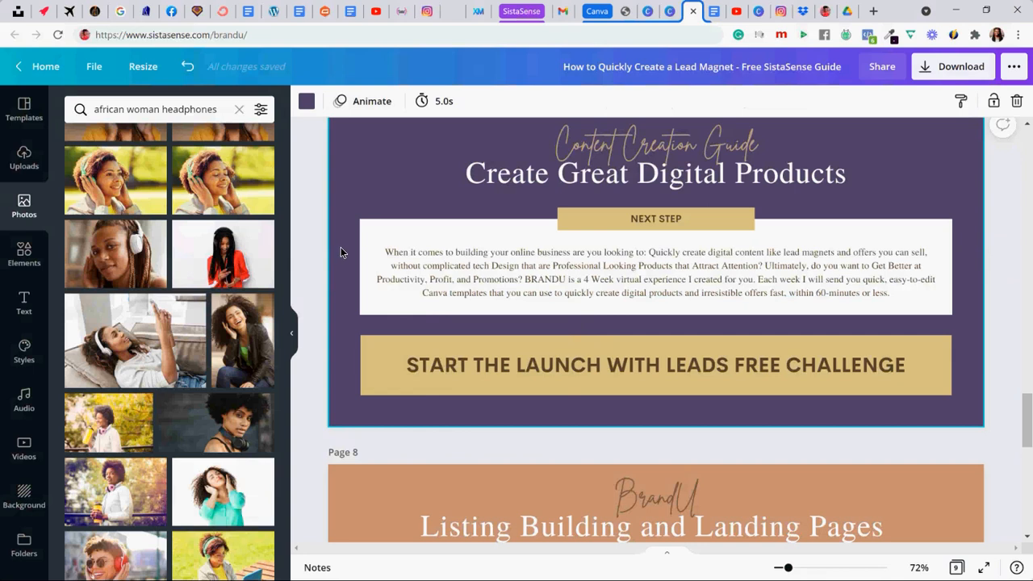
- Replace page 7's call-to-action text with "Start BrandU and Quickly Create Quality Content" copied from the Google Docs brain dump
click(716, 10)
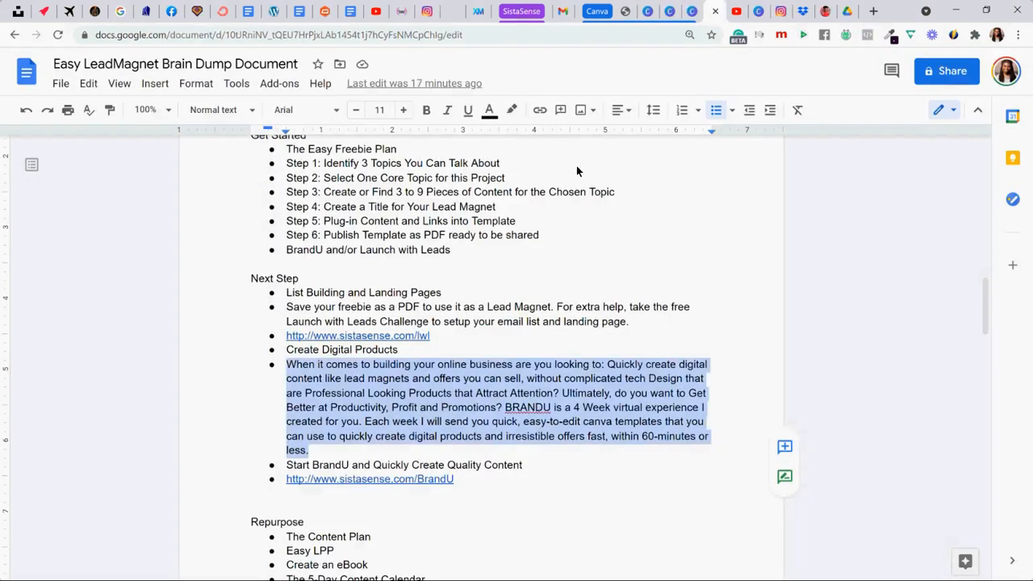
click(360, 466)
drag(525, 466, 287, 472)
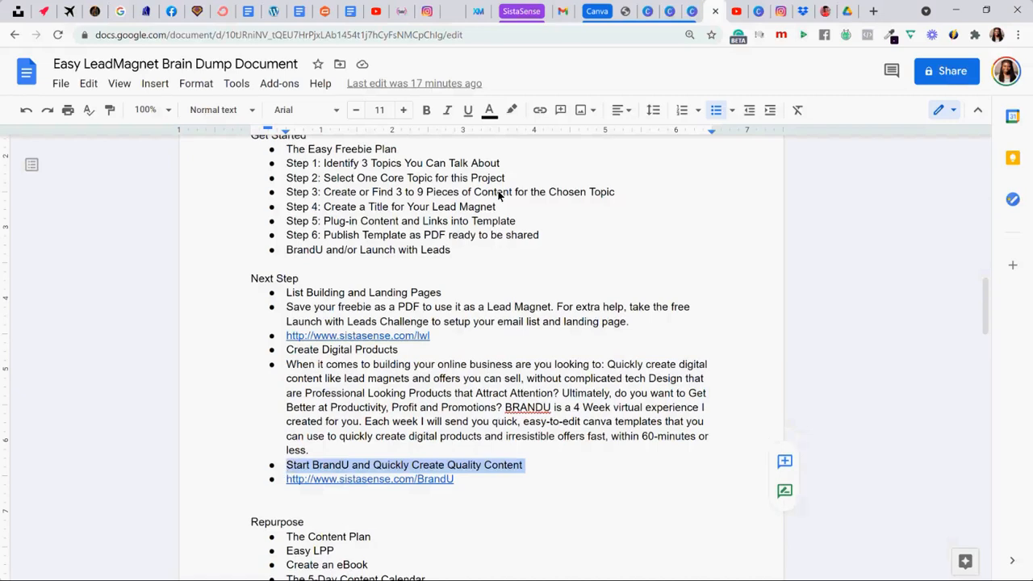
click(693, 11)
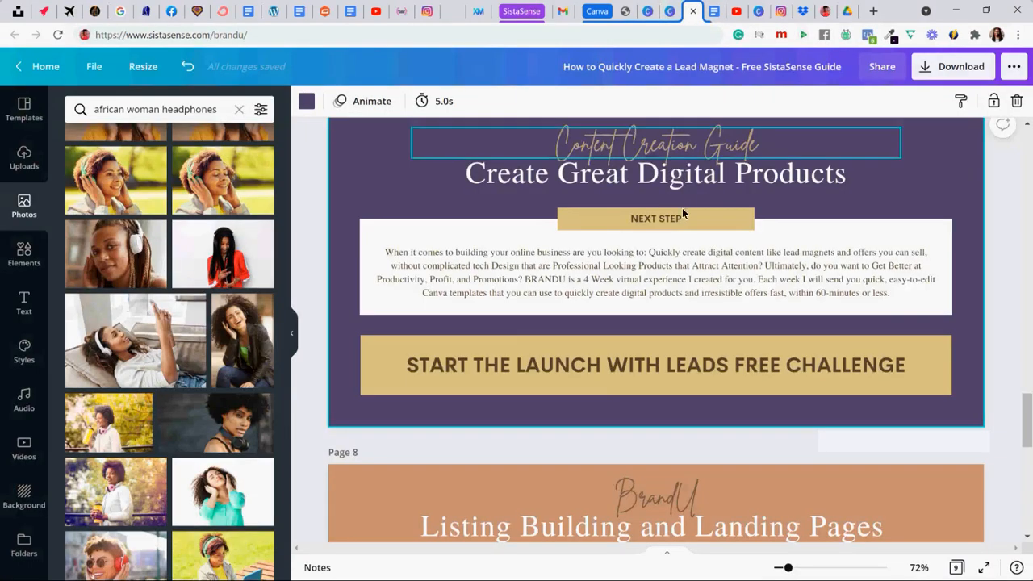
click(666, 365)
click(666, 365)
text(START BRANDU AND QUICKLY CREATE QUALITY CONTENT)
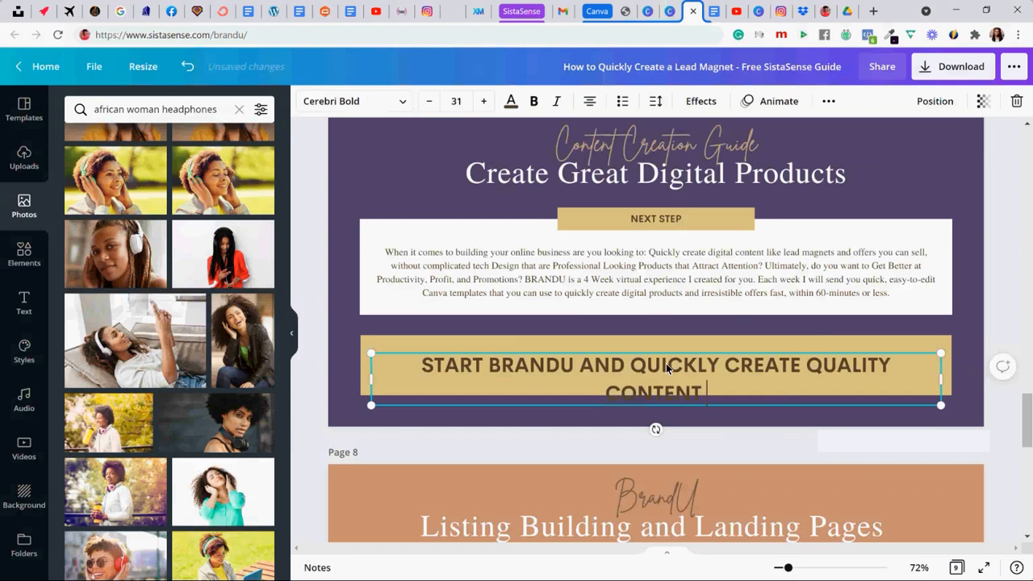
- Set the font size of page 7's call-to-action text to 30 so it fits on one line
click(421, 364)
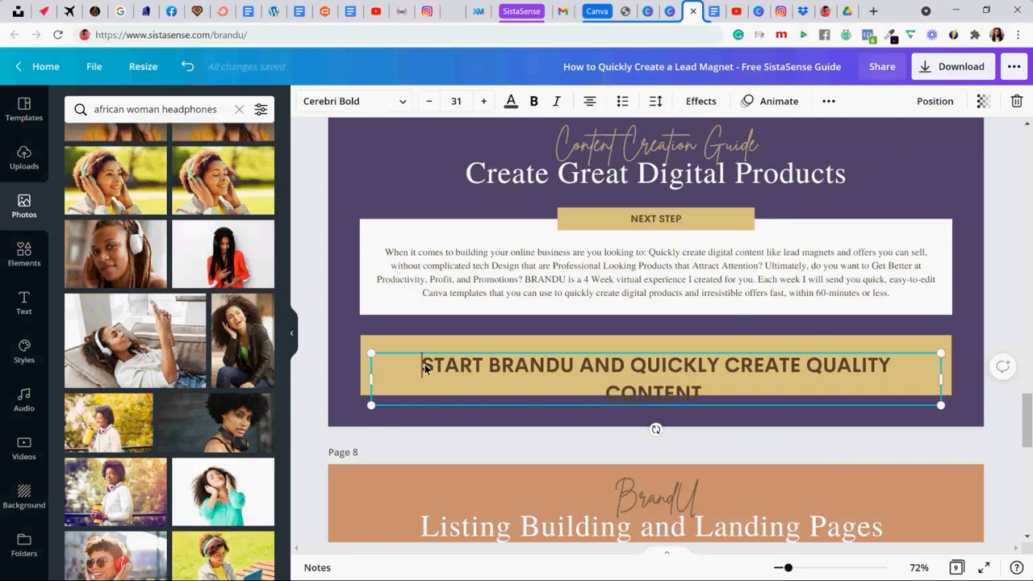
click(339, 355)
click(426, 369)
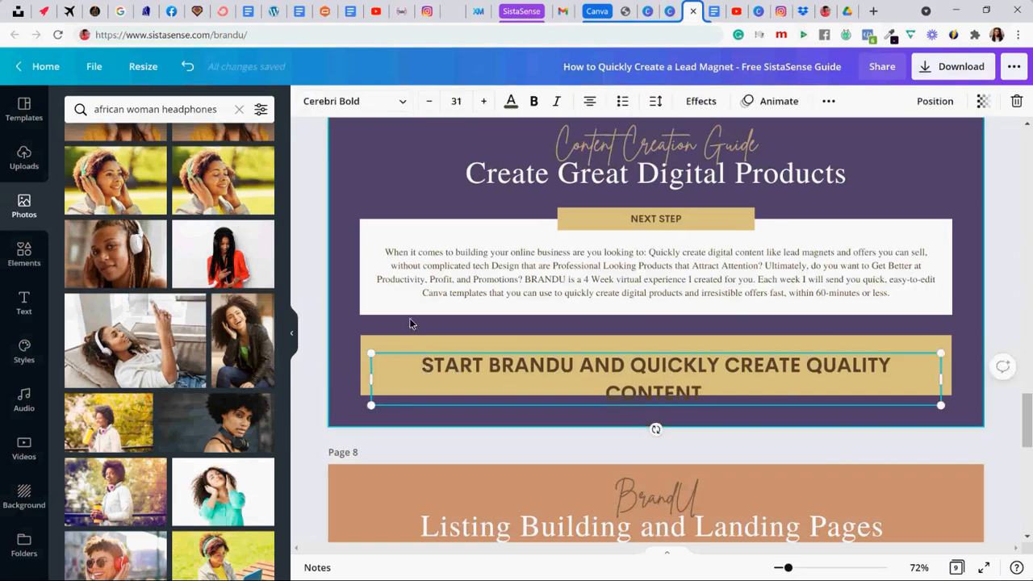
click(429, 101)
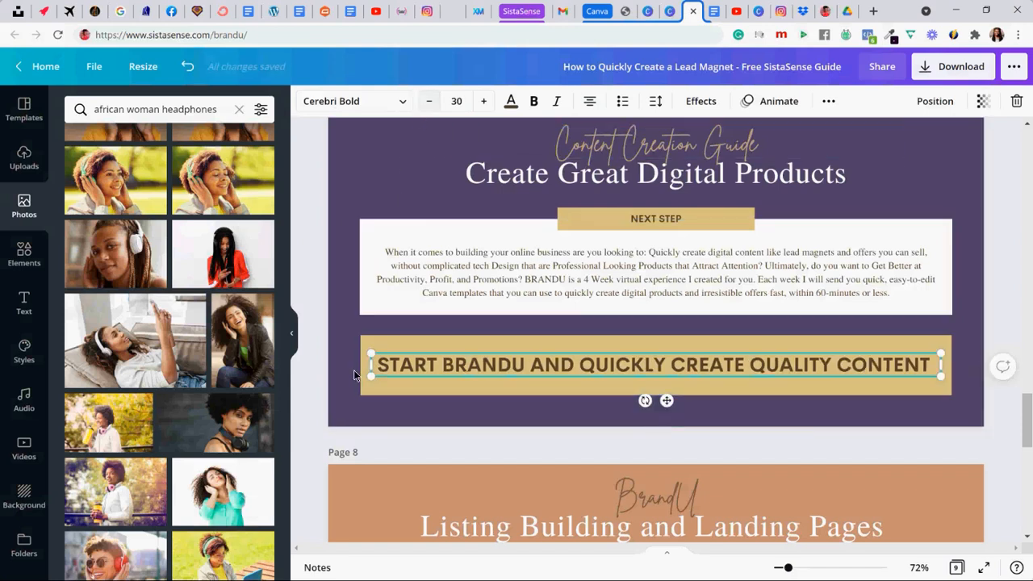
click(257, 35)
key(ctrl+c)
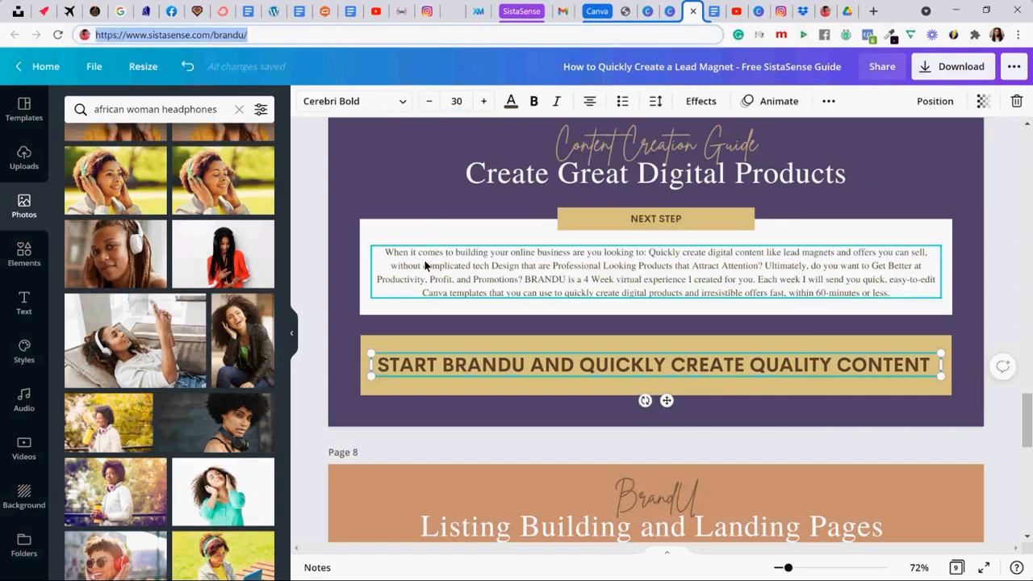
click(430, 229)
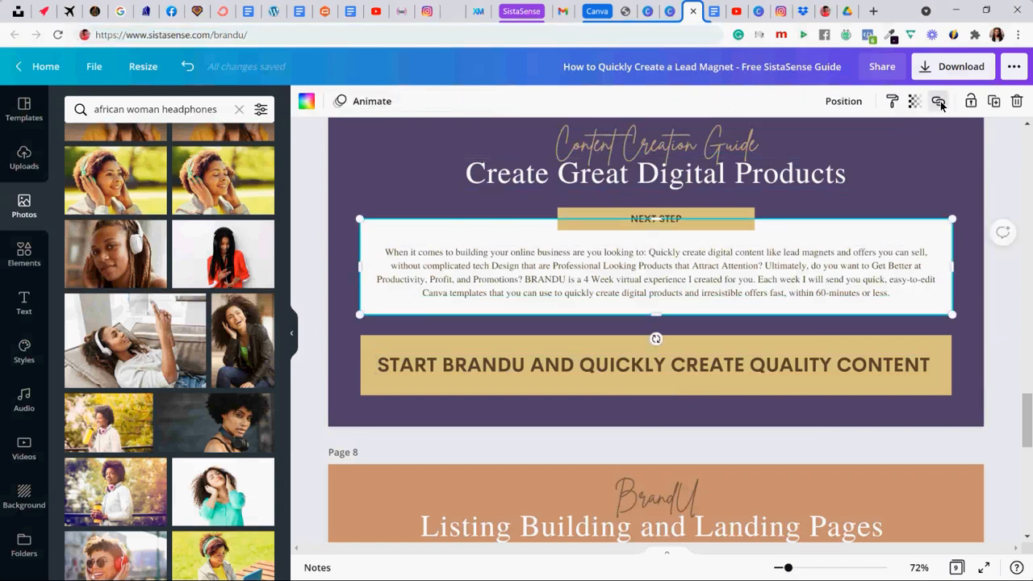
click(938, 101)
key(ctrl+v)
click(892, 150)
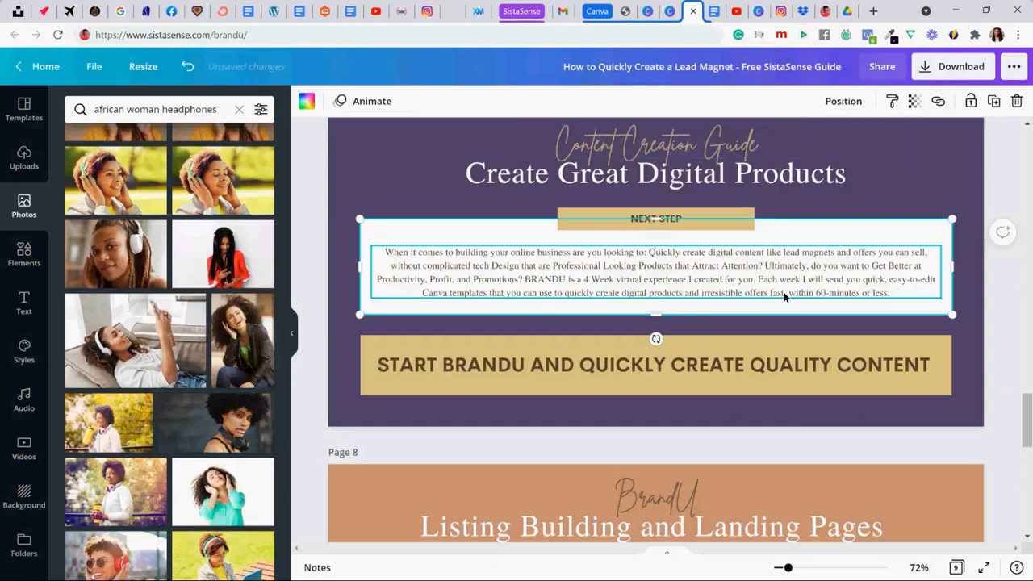
click(777, 288)
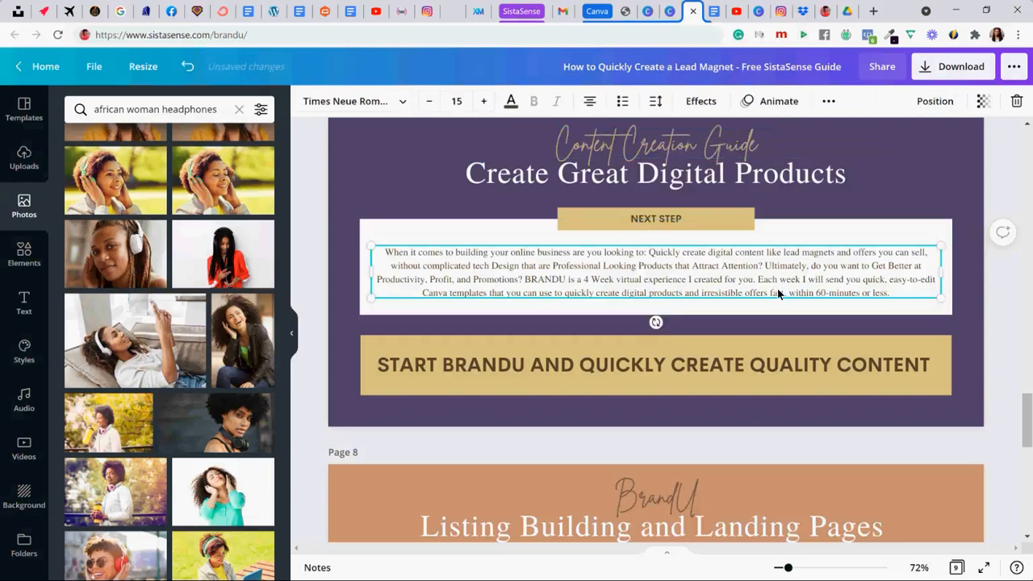
click(828, 101)
click(765, 134)
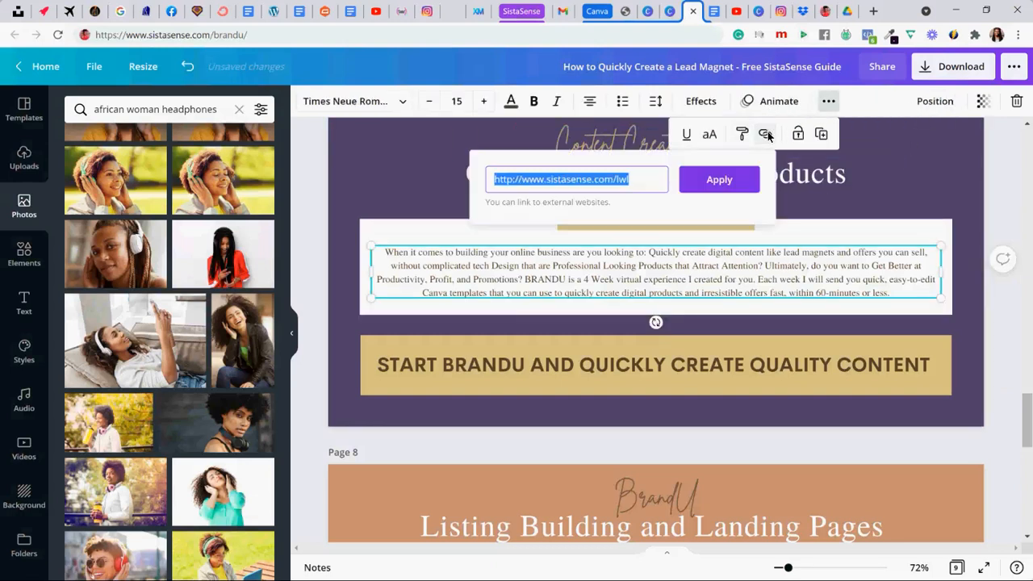
click(742, 178)
click(687, 134)
click(687, 134)
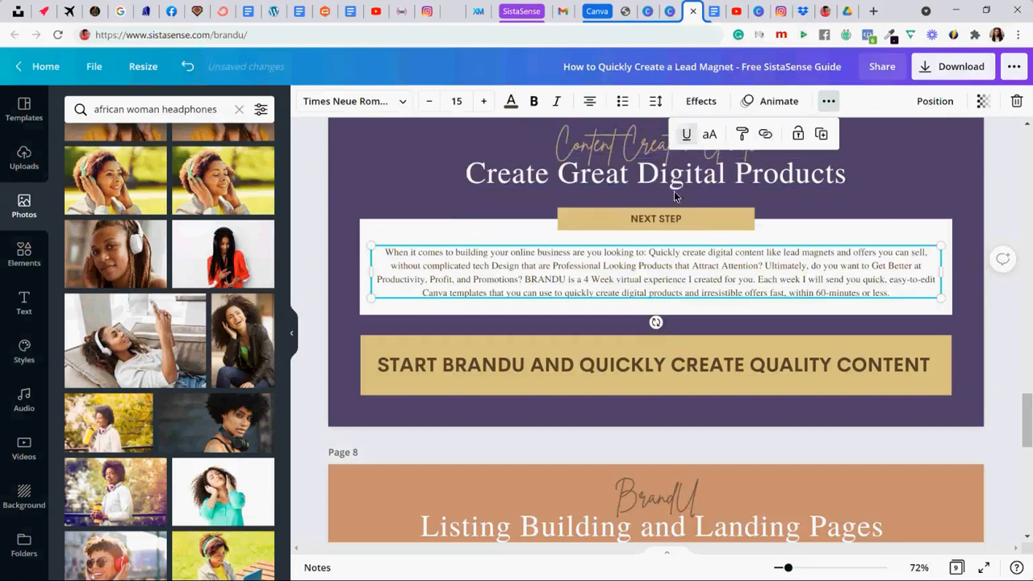
click(642, 356)
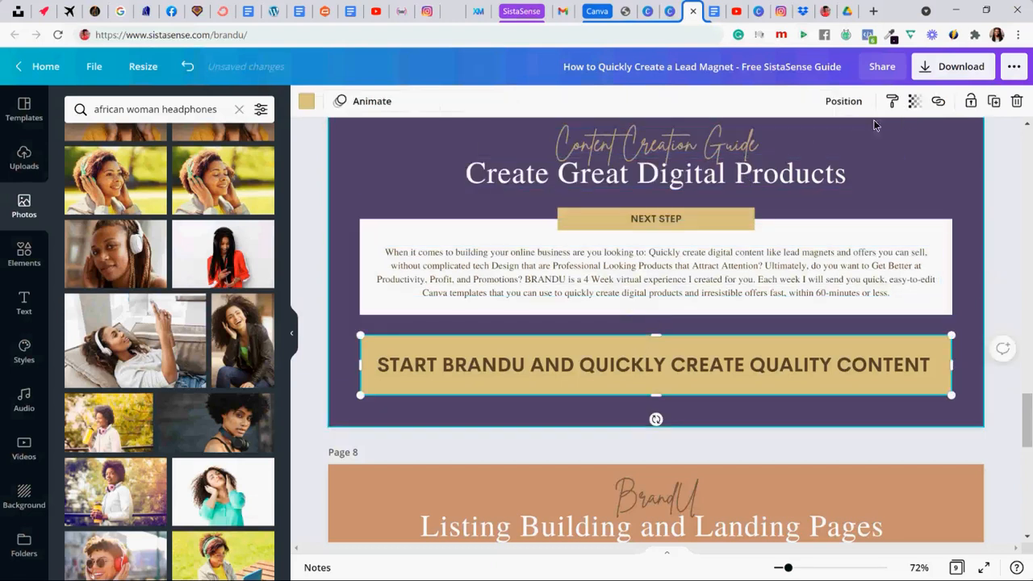
click(938, 101)
click(888, 148)
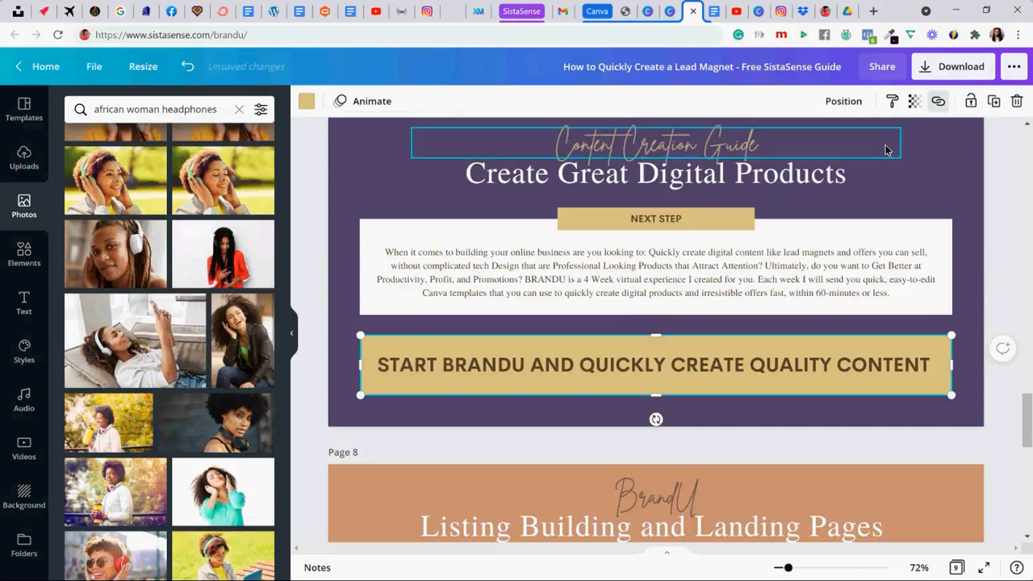
click(655, 369)
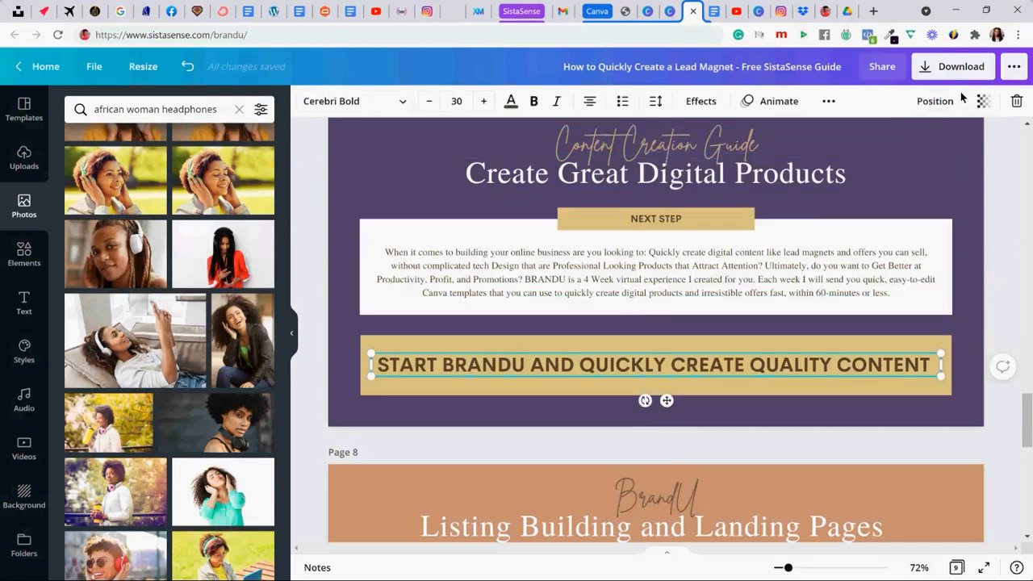
click(829, 101)
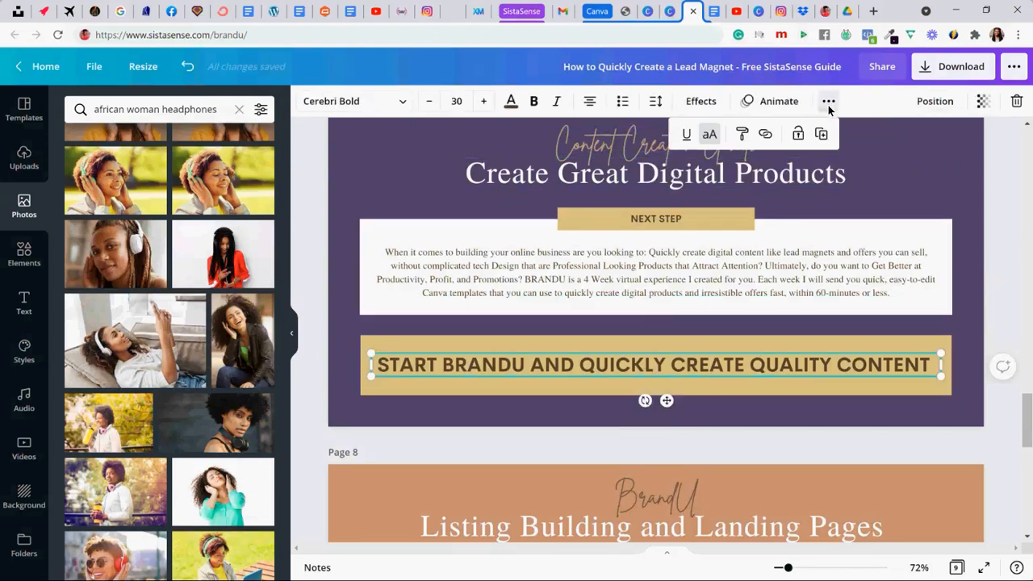
click(765, 134)
click(725, 179)
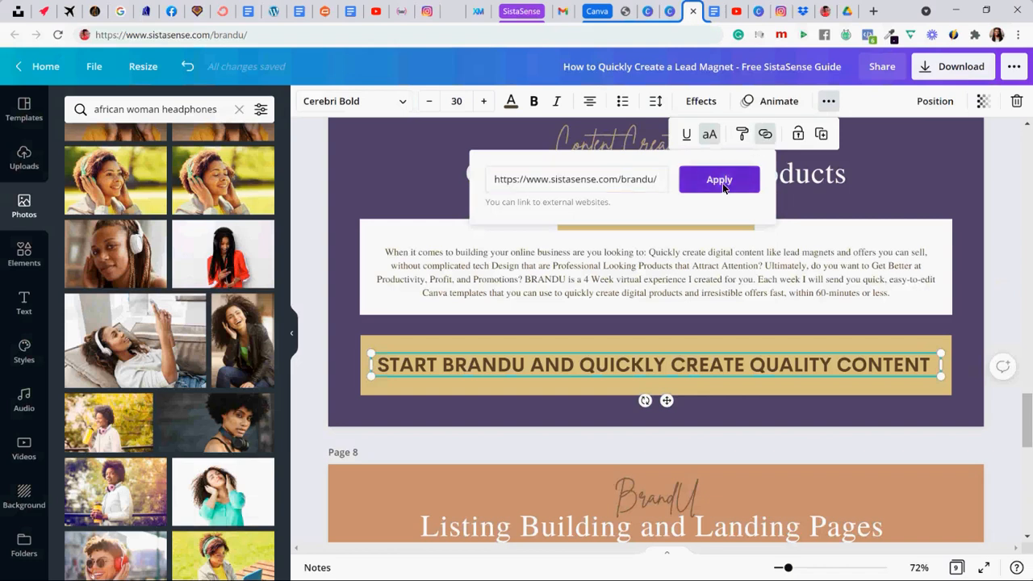
click(334, 320)
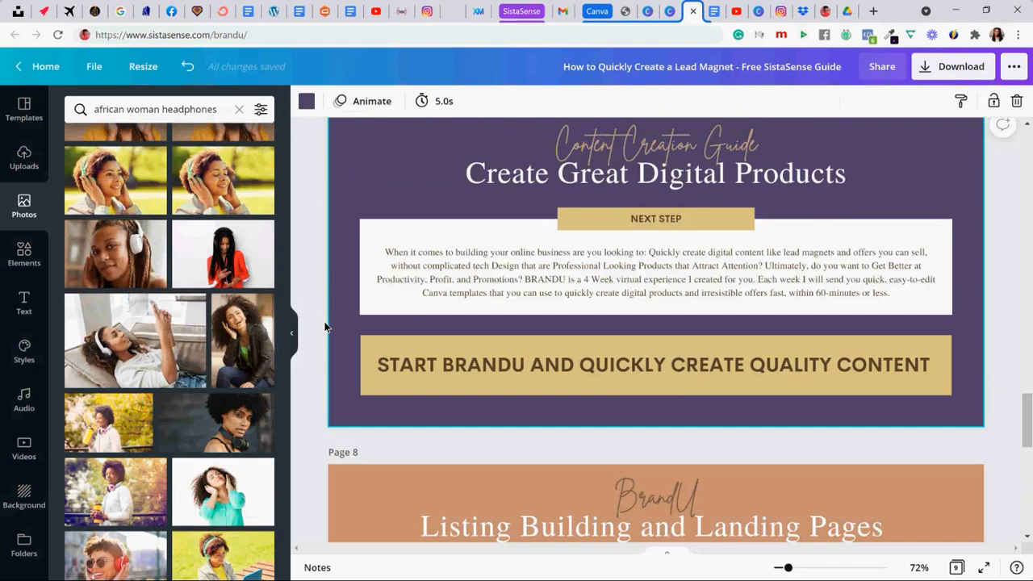
- Look over the leftover template pages 8 and 9 and compare them with the customized page 7
scroll(323, 321, down, 3)
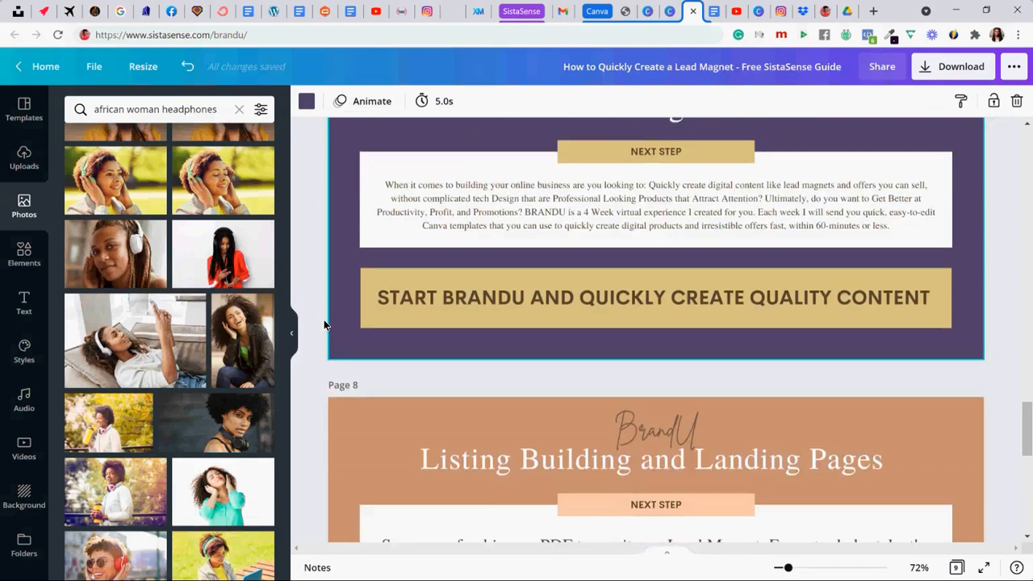
scroll(319, 321, down, 2)
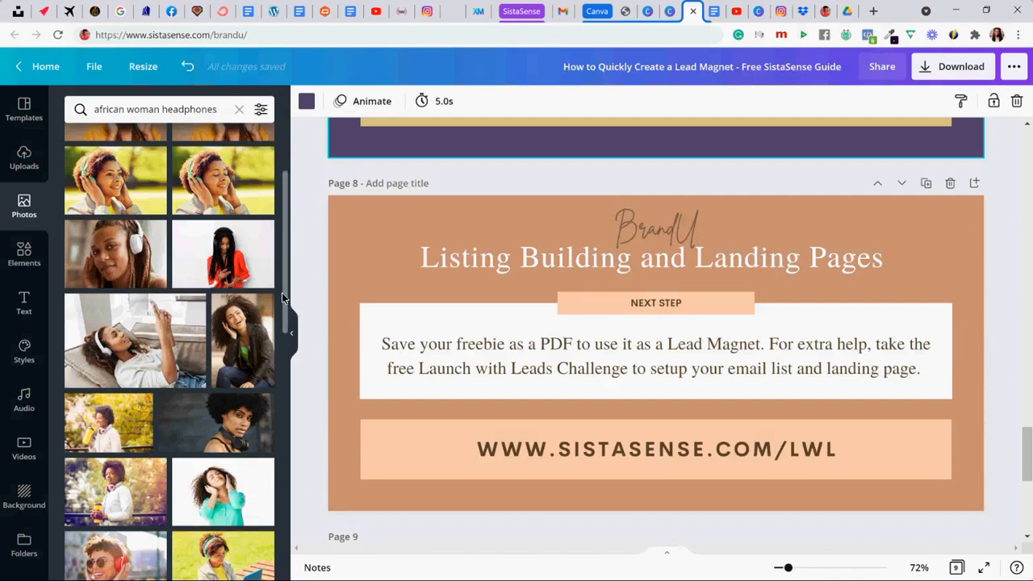
scroll(281, 295, down, 1)
scroll(307, 275, down, 1)
scroll(307, 273, down, 6)
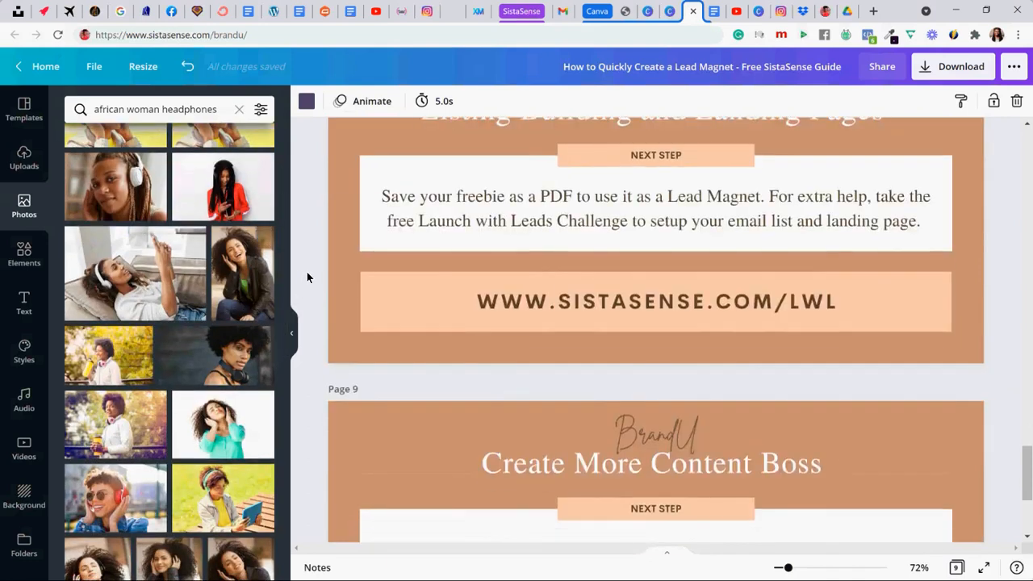
scroll(306, 277, up, 5)
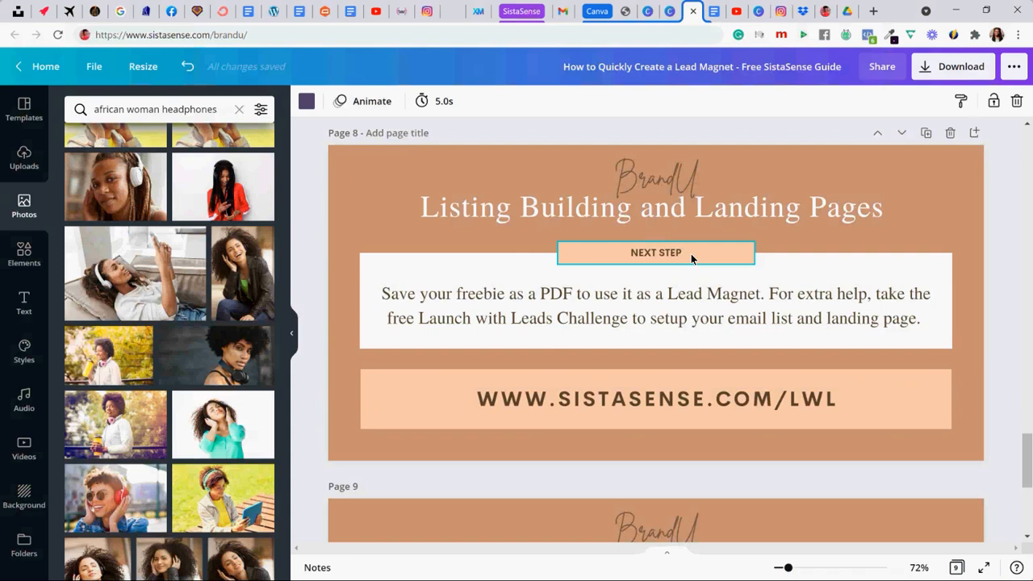
scroll(691, 253, down, 3)
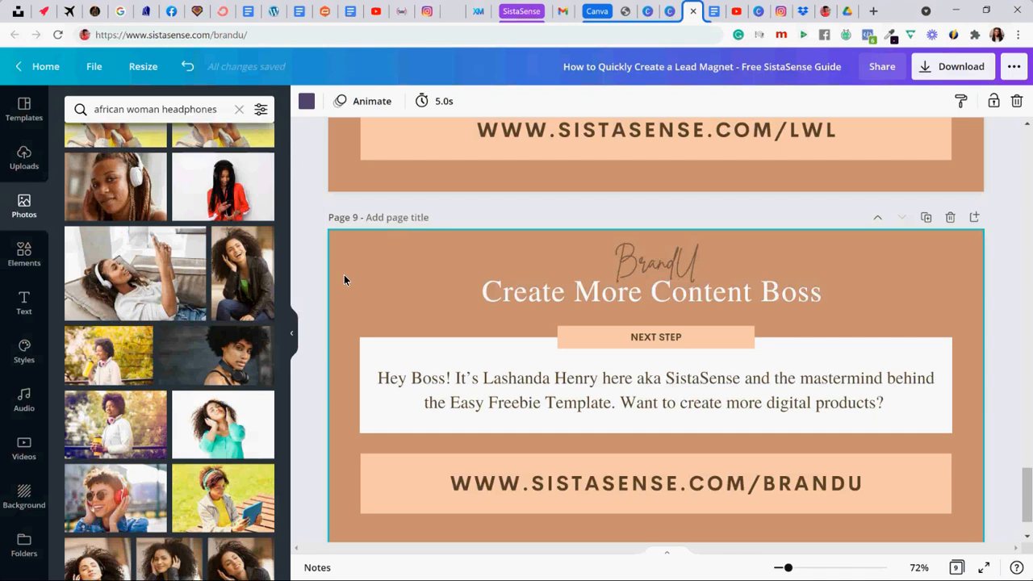
scroll(344, 279, up, 5)
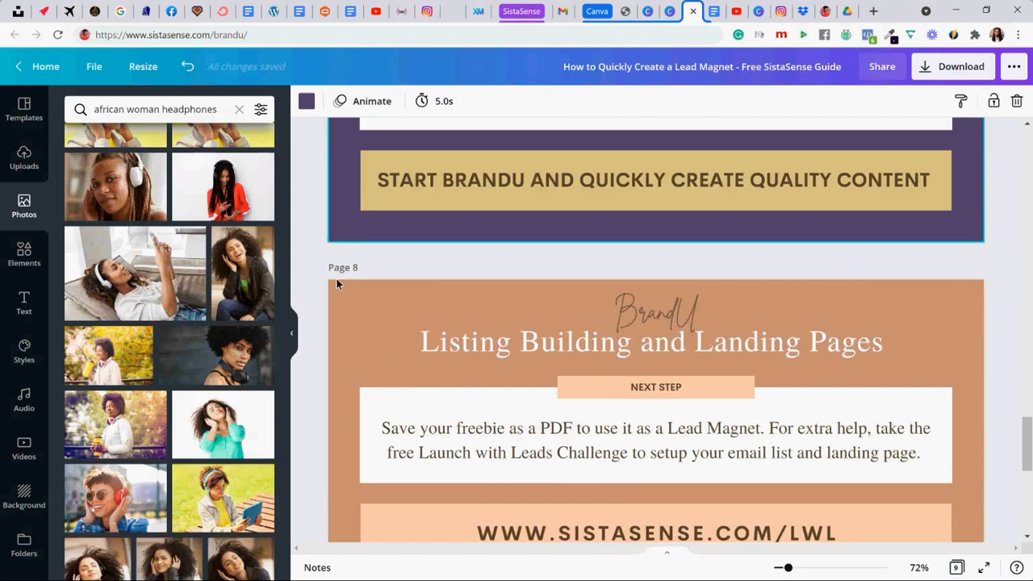
scroll(336, 281, up, 1)
scroll(334, 283, down, 2)
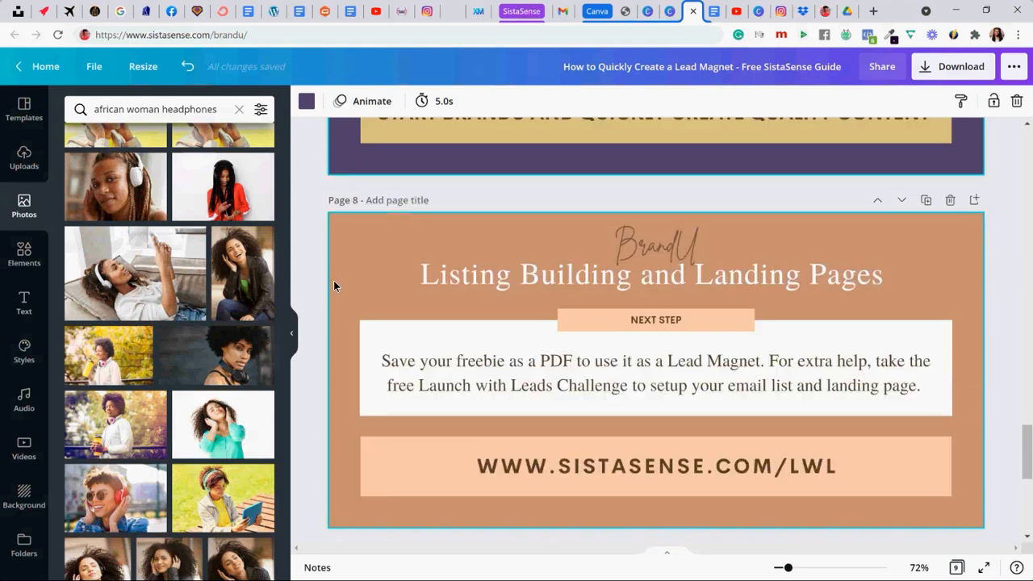
- Review the customized guide from the cover on page 1 through page 7
scroll(329, 287, up, 8)
scroll(325, 304, up, 20)
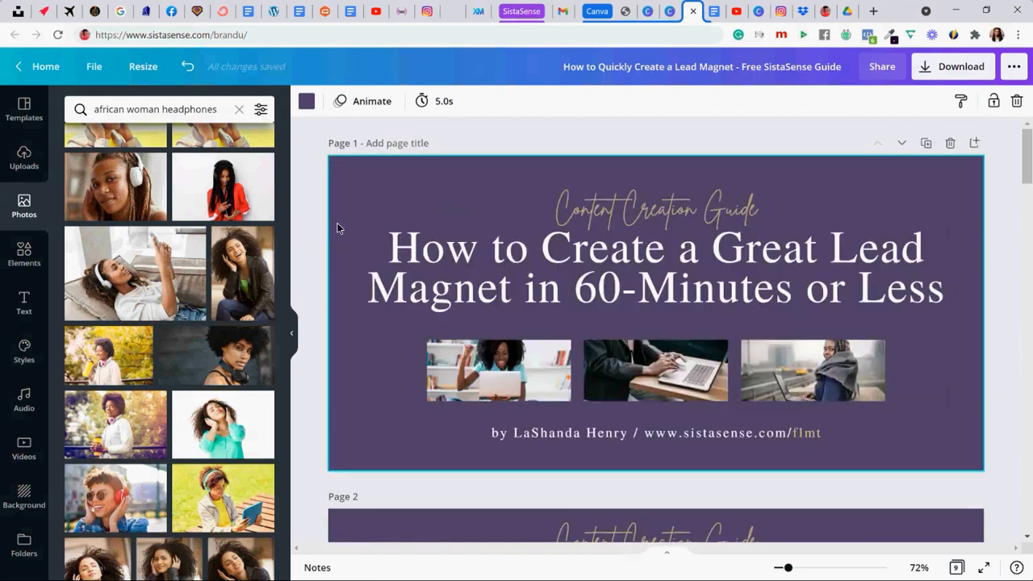
scroll(318, 195, down, 4)
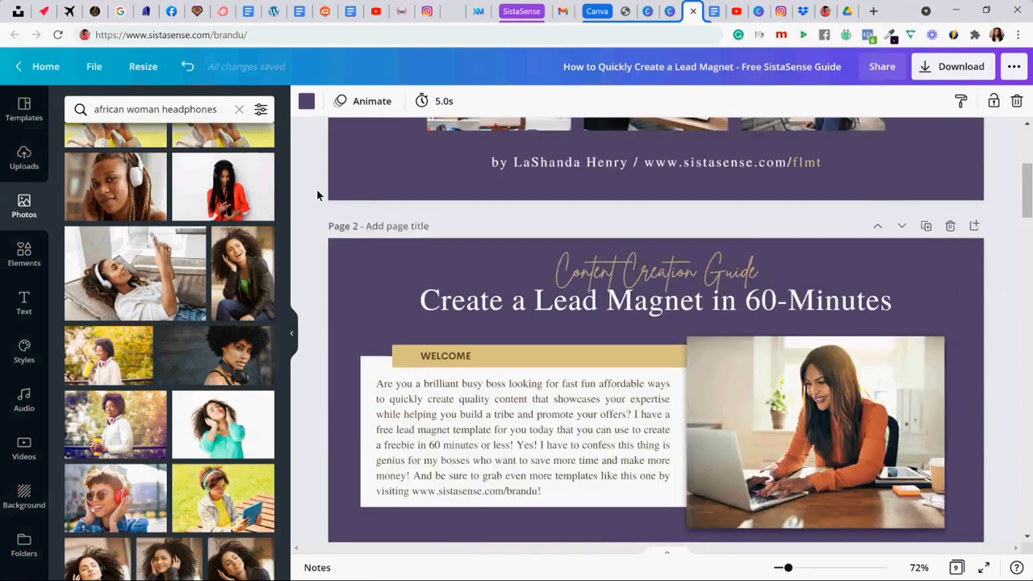
scroll(317, 195, down, 6)
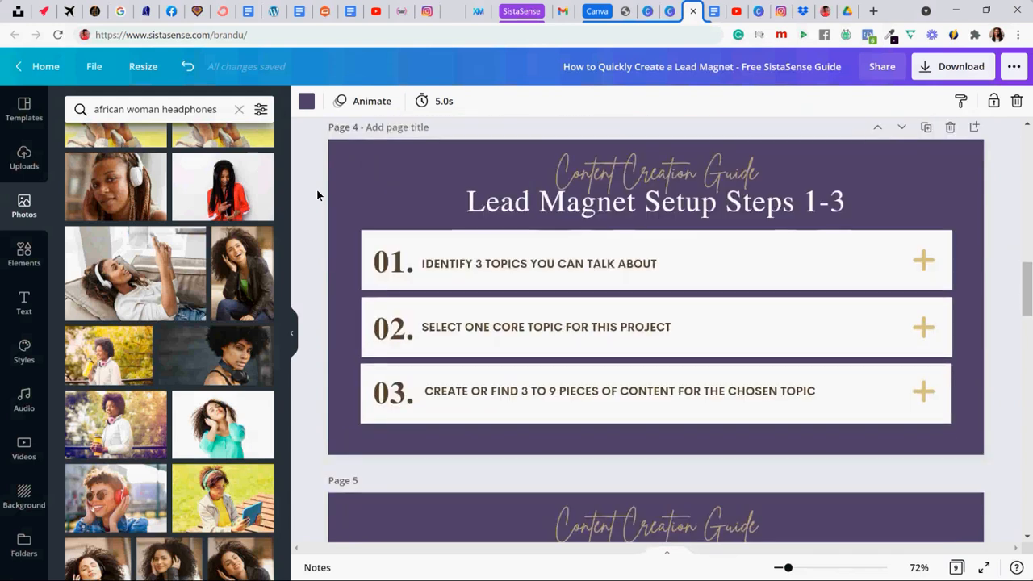
scroll(317, 189, down, 2)
scroll(316, 189, down, 2)
scroll(318, 191, down, 8)
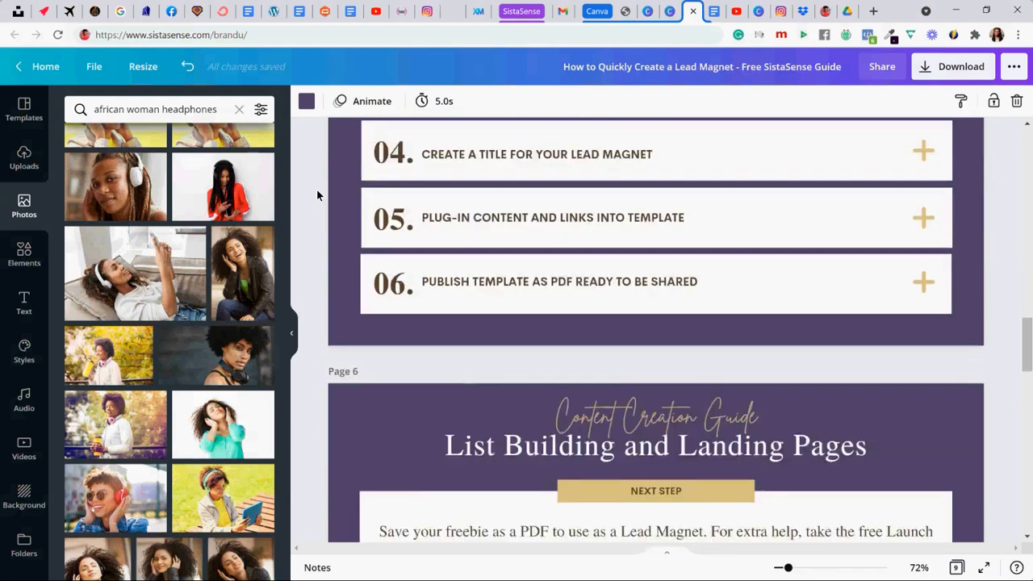
scroll(317, 189, down, 3)
scroll(317, 189, up, 4)
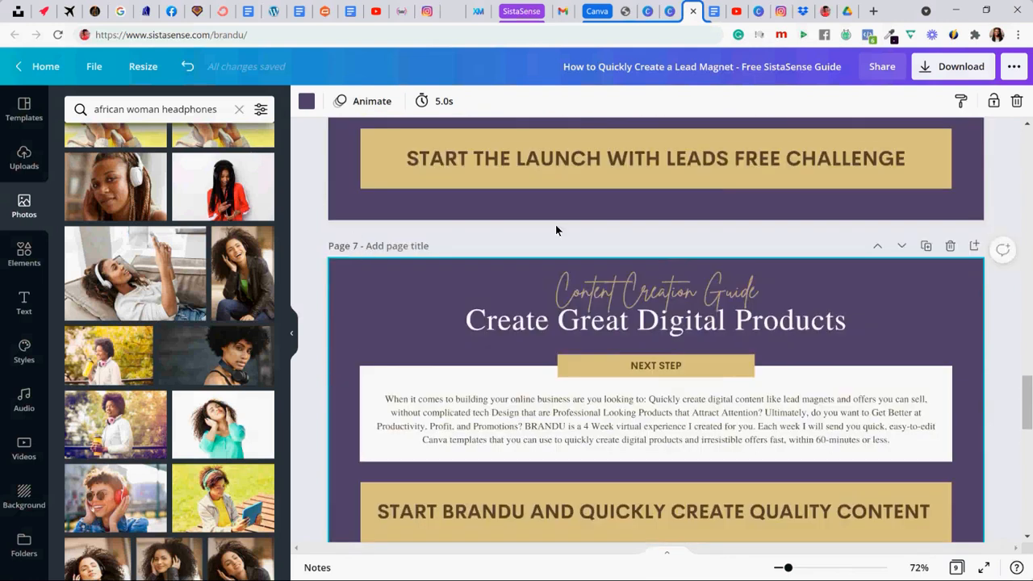
- Set the file type for the design's download to PDF Print
click(927, 74)
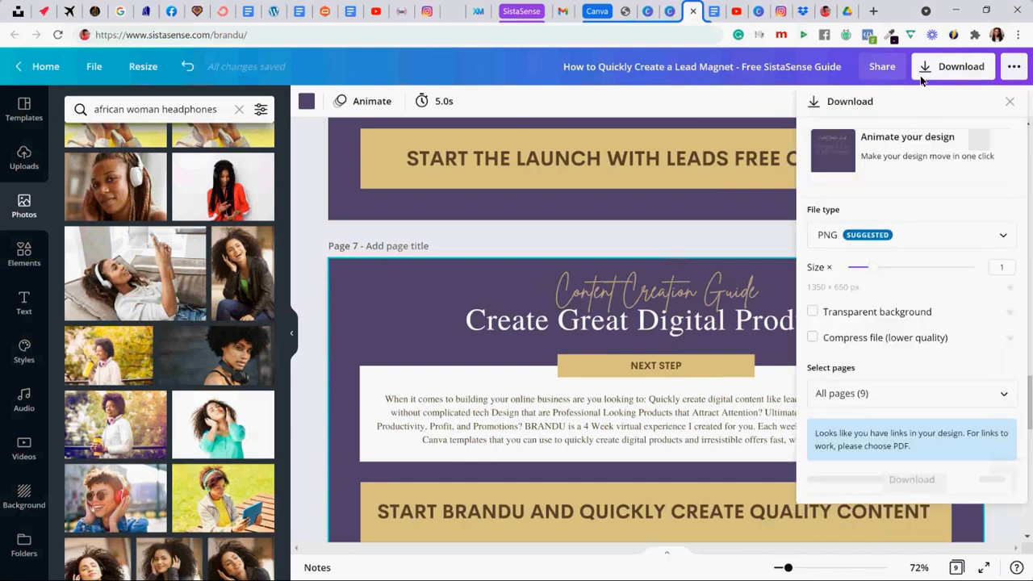
click(855, 235)
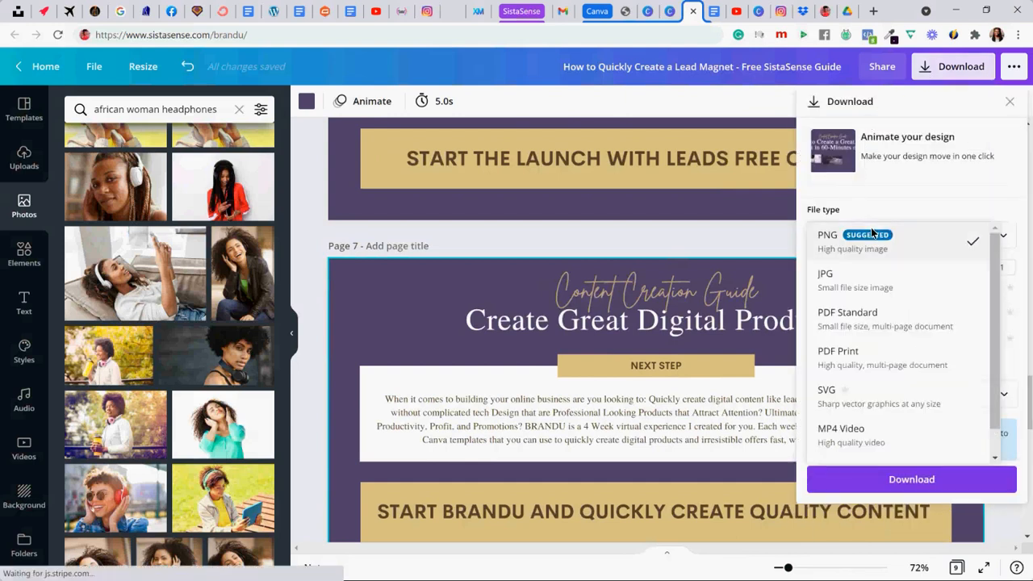
click(855, 360)
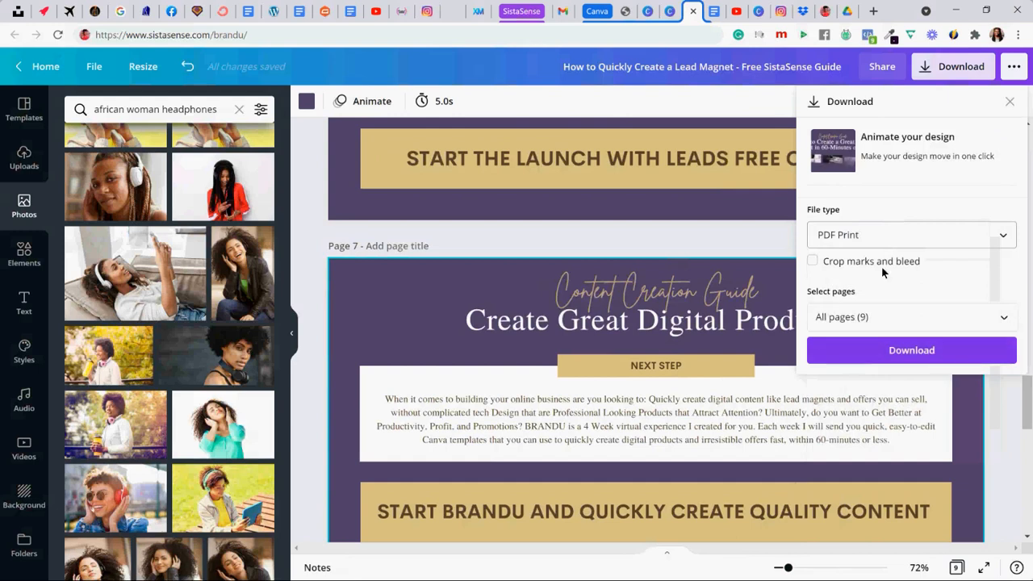
- Exclude pages 8 and 9 from the page selection and download pages 1–7 of the guide
click(919, 317)
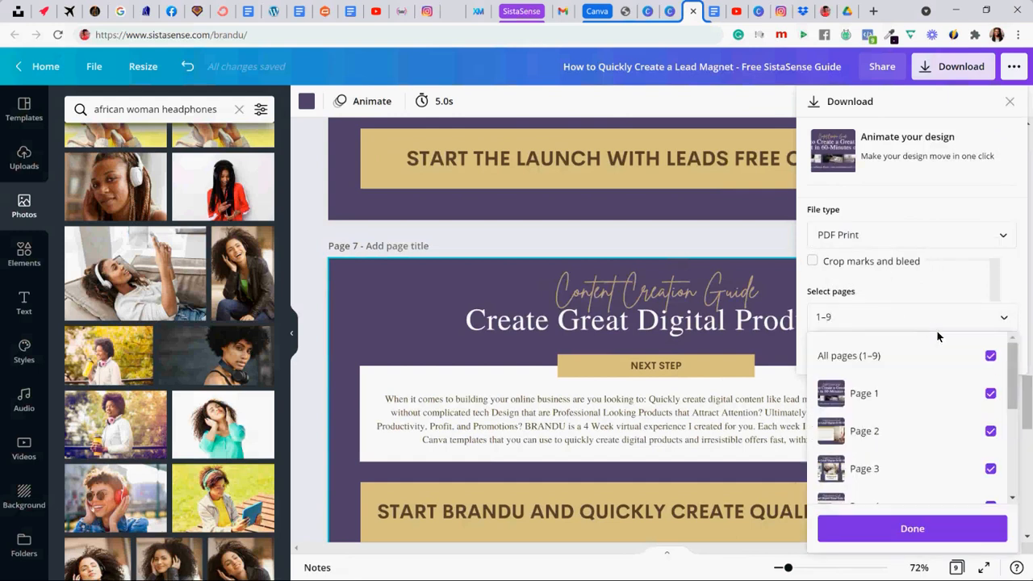
scroll(961, 348, down, 3)
click(991, 441)
click(990, 479)
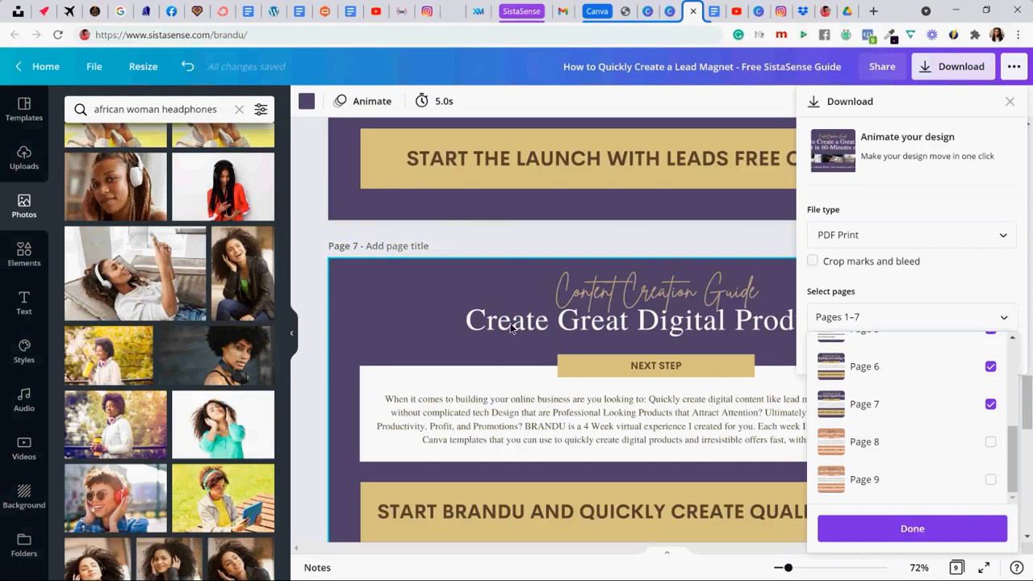
scroll(888, 417, up, 5)
scroll(888, 417, down, 5)
click(949, 530)
click(921, 350)
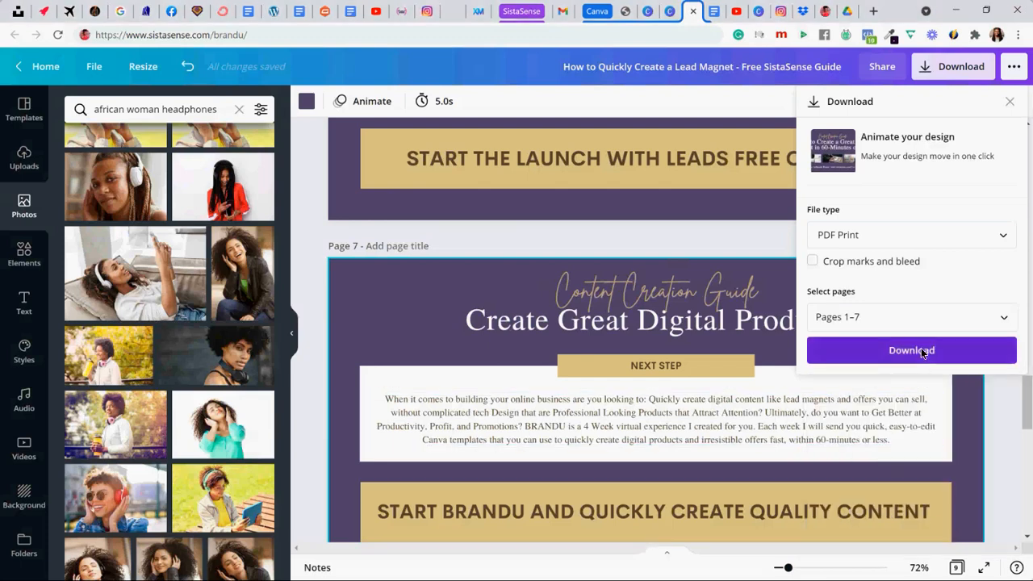
scroll(920, 349, up, 15)
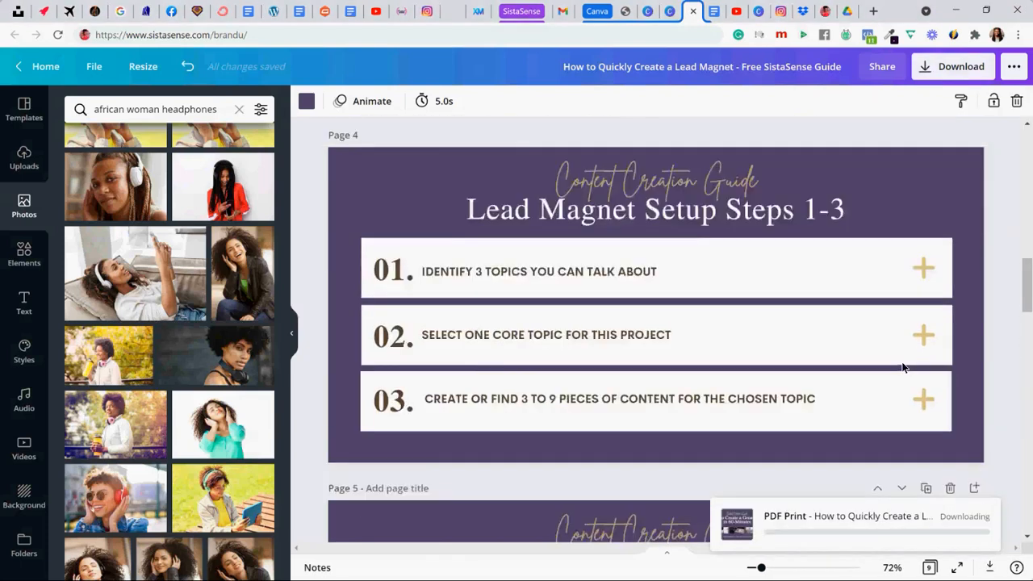
scroll(902, 367, up, 10)
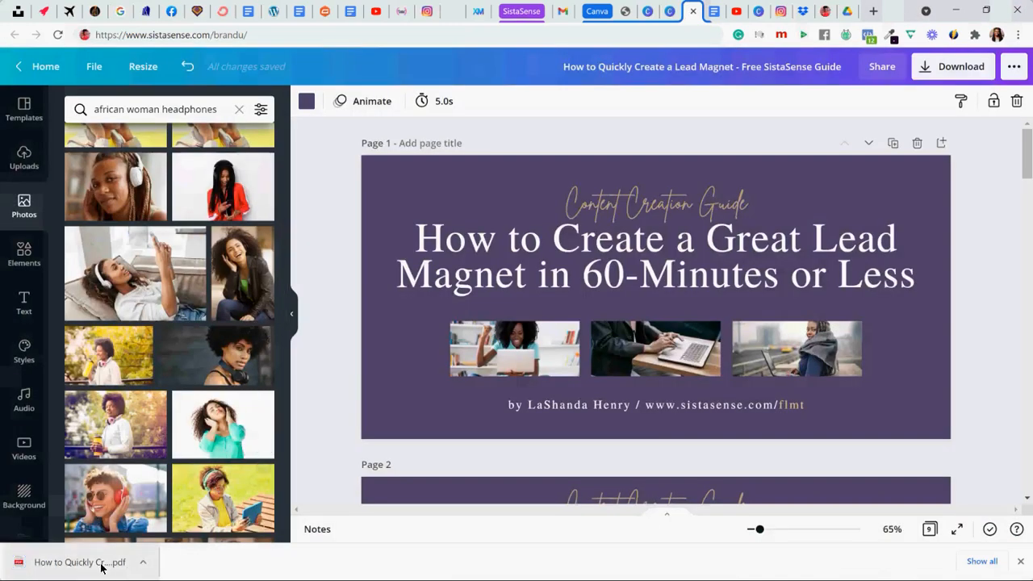
- Open the downloaded PDF of the guide and check its first pages and the links on their boxes
click(91, 565)
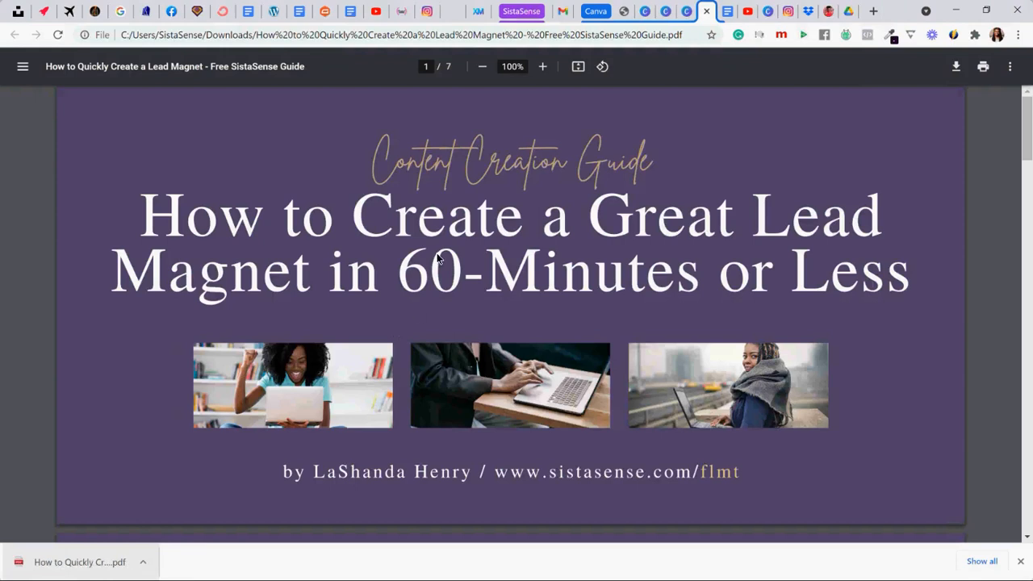
scroll(449, 237, down, 3)
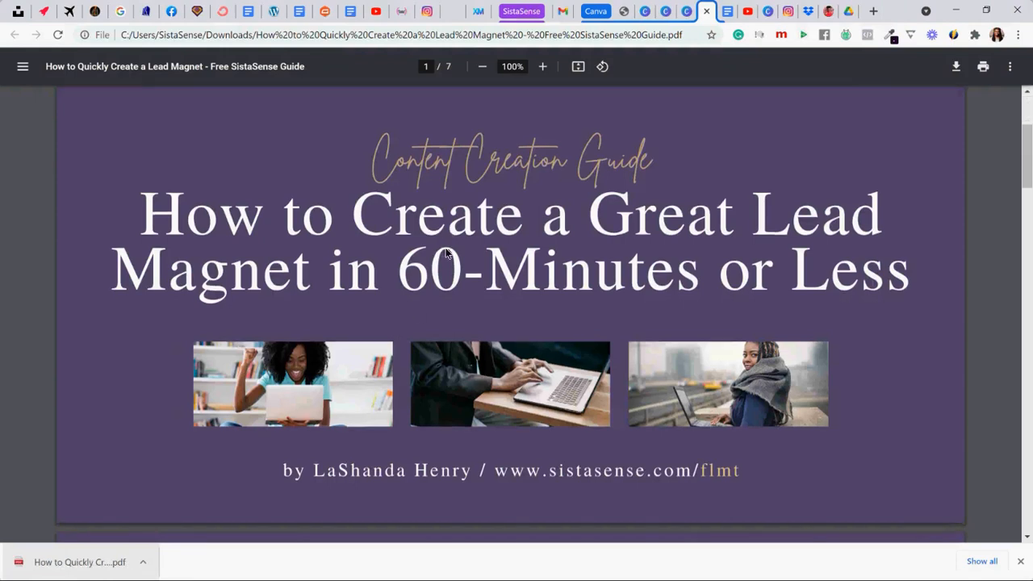
scroll(433, 275, down, 5)
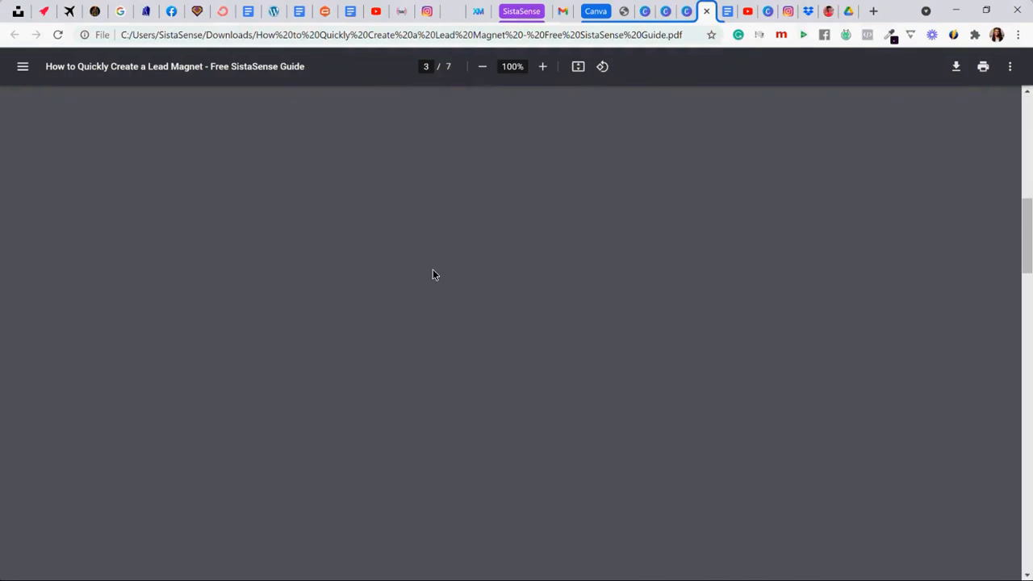
scroll(433, 275, up, 3)
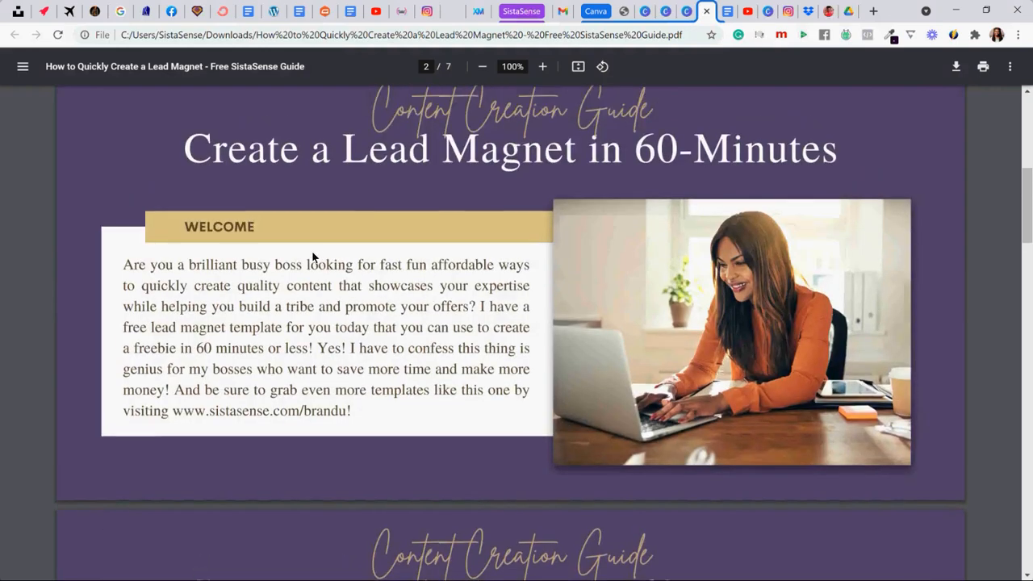
scroll(317, 374, down, 9)
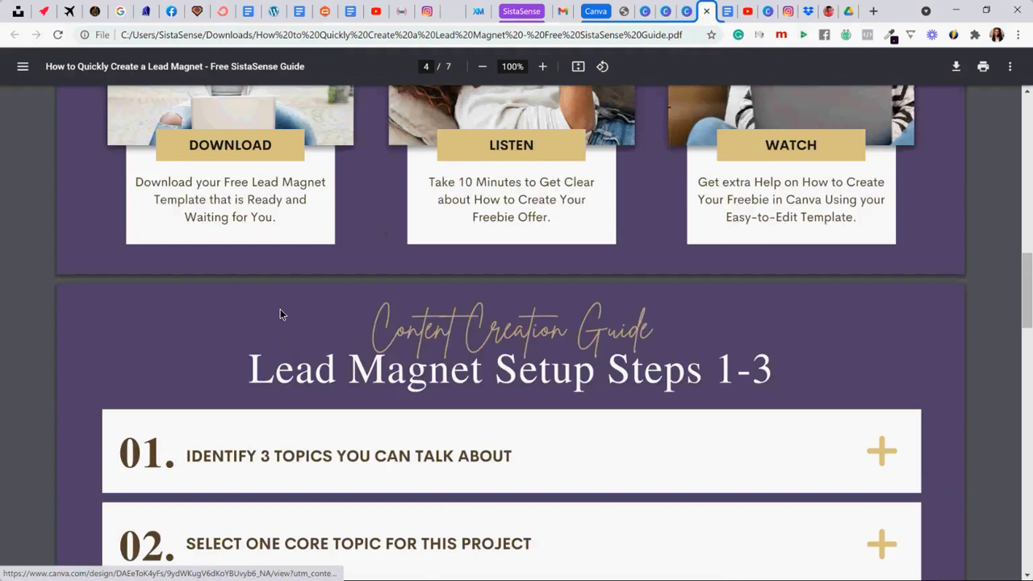
scroll(266, 257, up, 2)
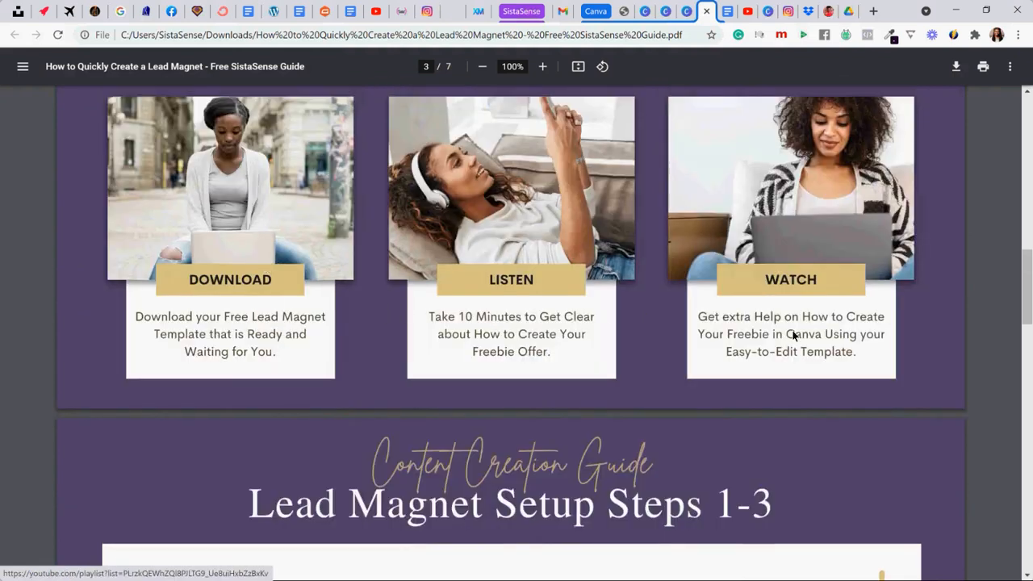
scroll(337, 294, down, 5)
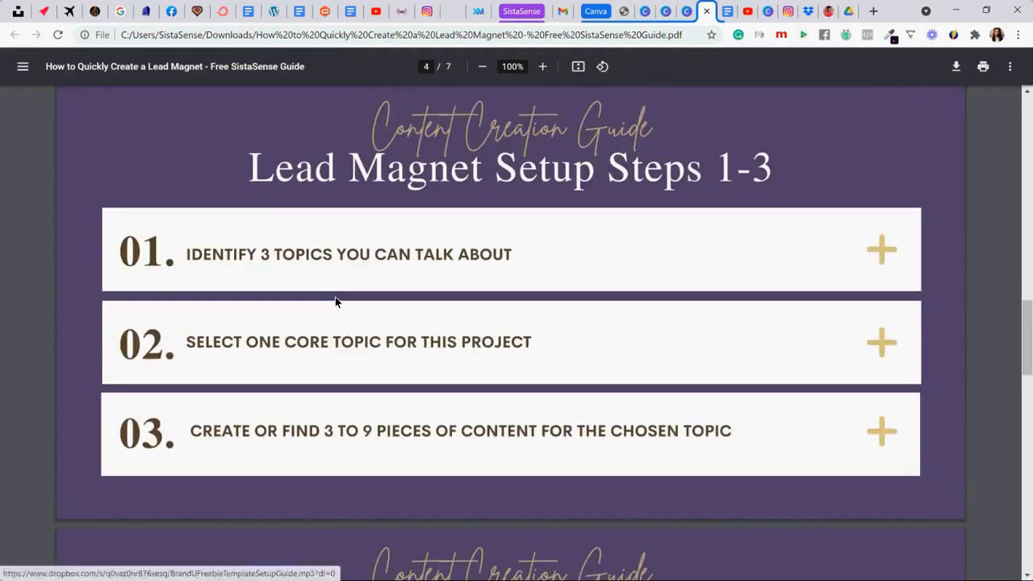